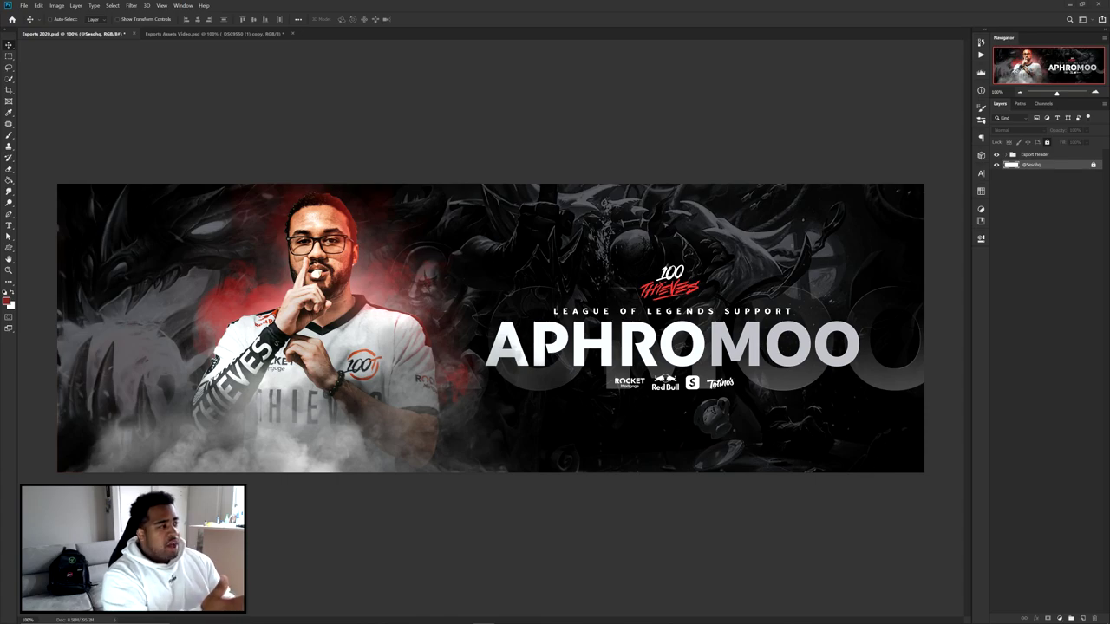
# - In Esports Assets Video.psd, preview the Smoke v2, Pyke_OriginalSkin, Braum_1 and Smoke layers one at a time
pyautogui.click(208, 34)
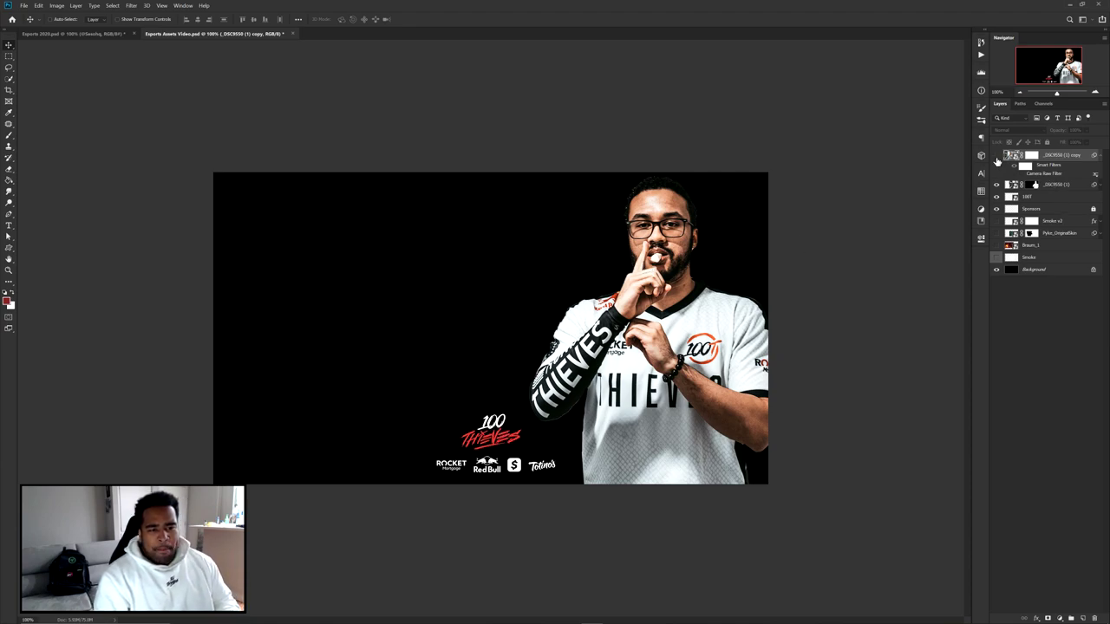
pyautogui.click(995, 221)
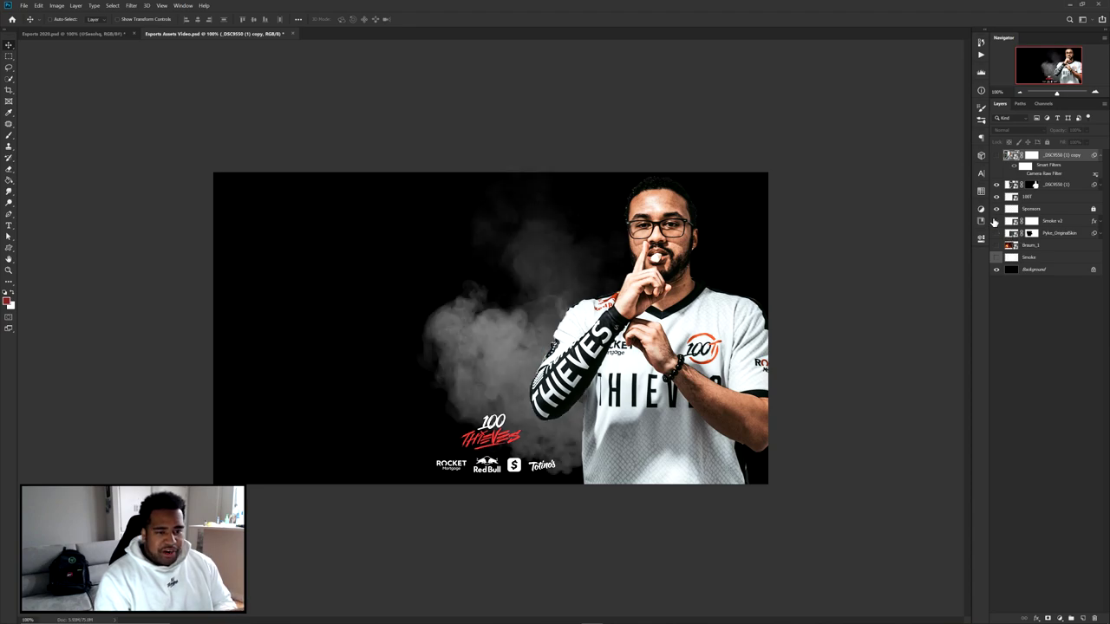
pyautogui.click(995, 221)
pyautogui.click(996, 234)
pyautogui.click(996, 233)
pyautogui.click(996, 245)
pyautogui.click(996, 246)
pyautogui.click(996, 257)
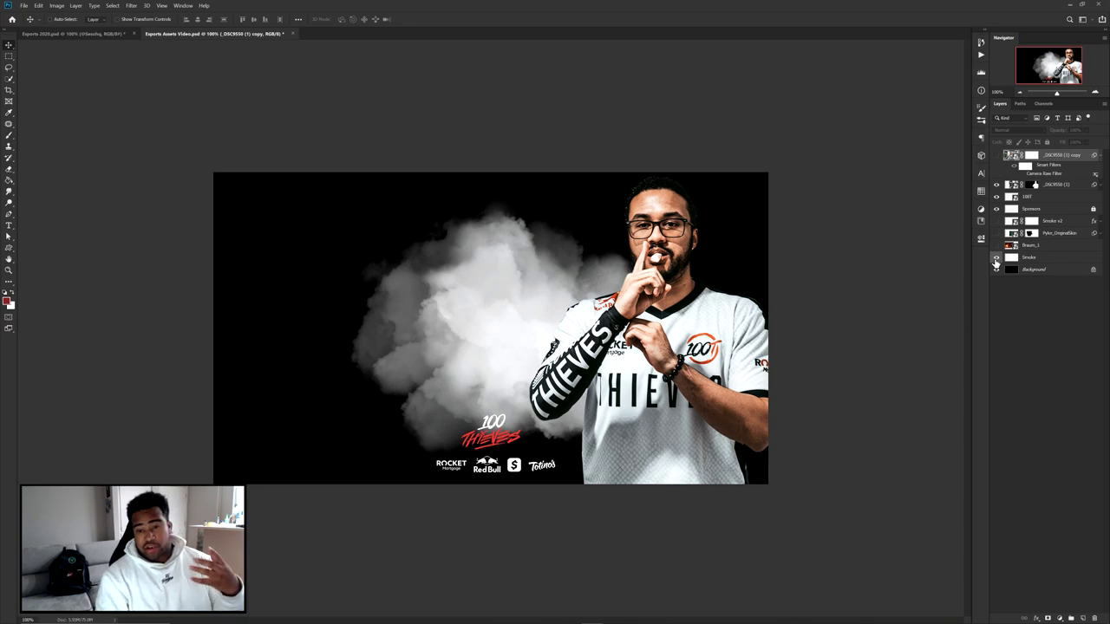
pyautogui.click(995, 261)
# - Hide the Esport Header group in Esports 2020.psd and bring in the Braum_1 and Pyke_OriginalSkin artwork from the assets document, placed side by side
pyautogui.click(94, 34)
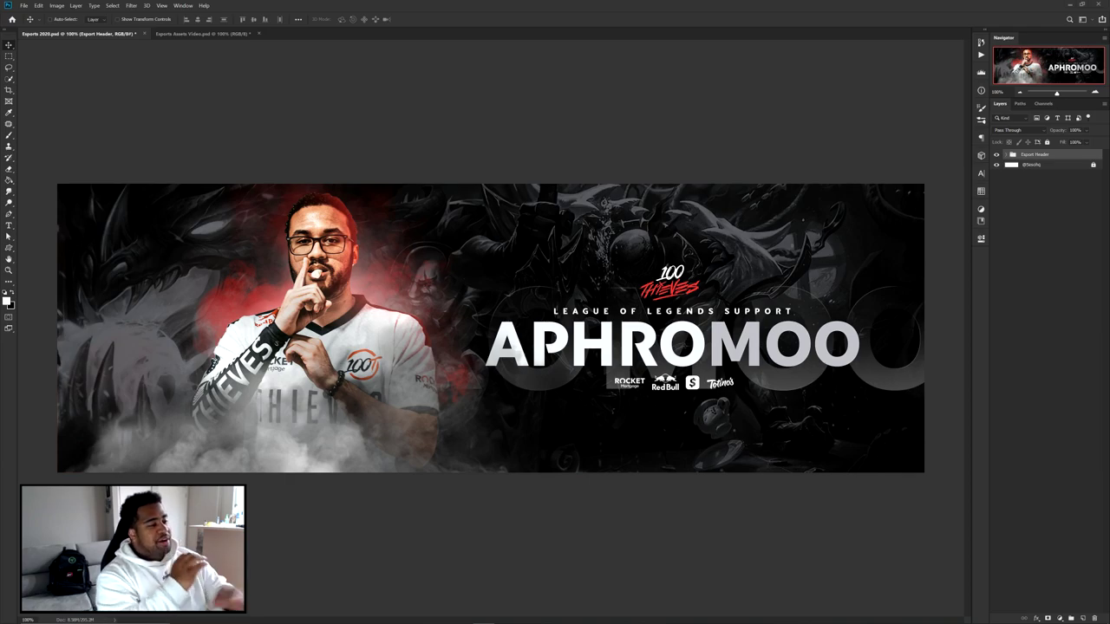
pyautogui.click(996, 155)
pyautogui.click(232, 34)
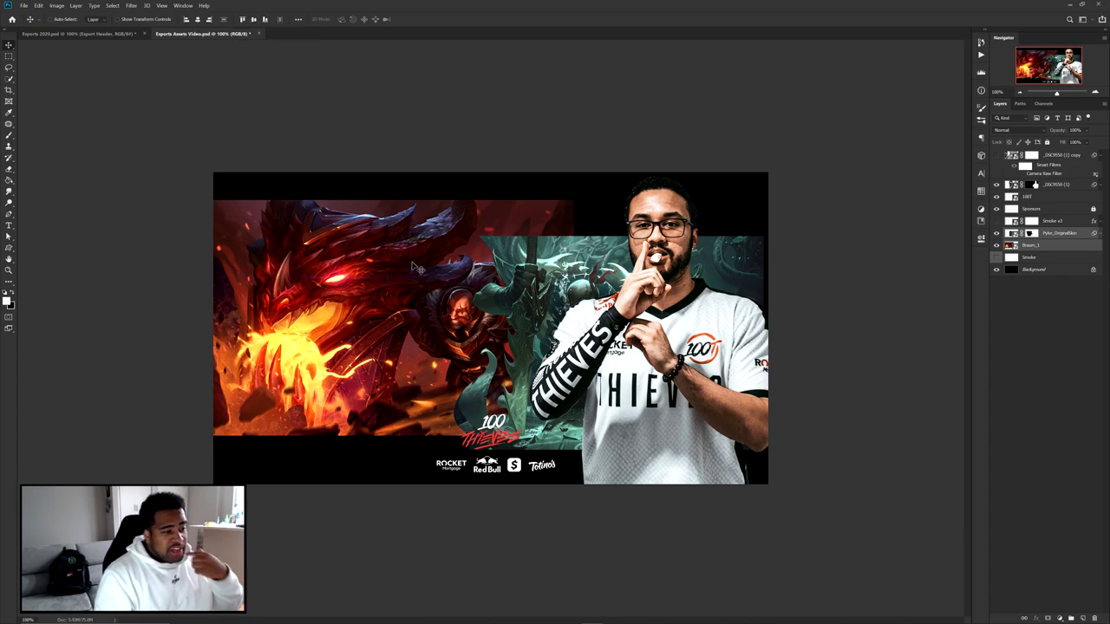
pyautogui.moveTo(533, 281); pyautogui.dragTo(500, 282)
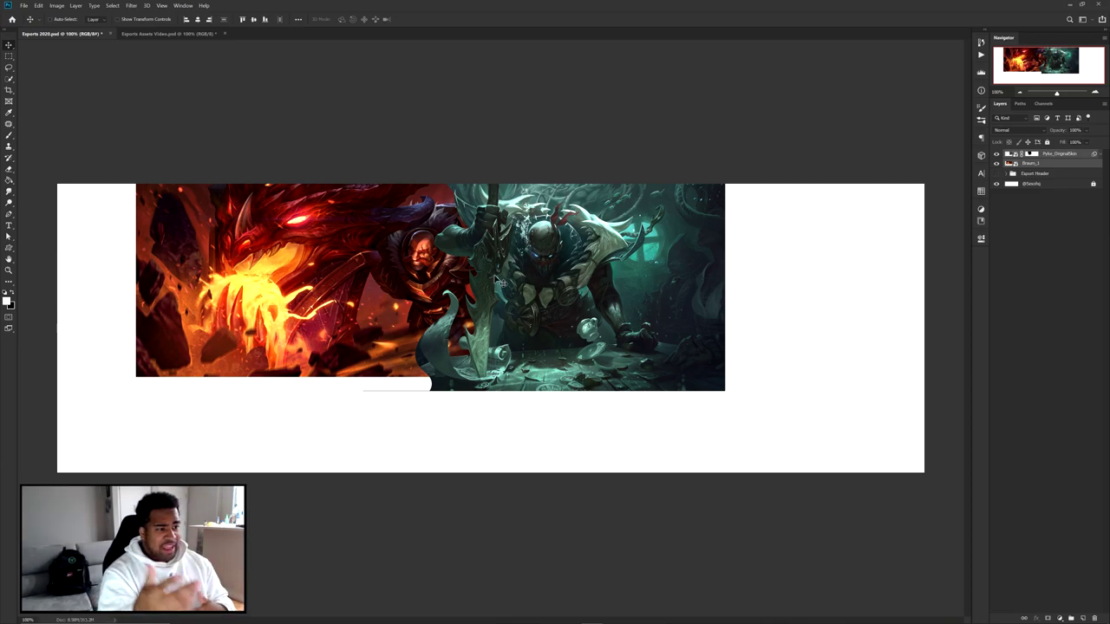
pyautogui.moveTo(552, 268); pyautogui.dragTo(594, 330)
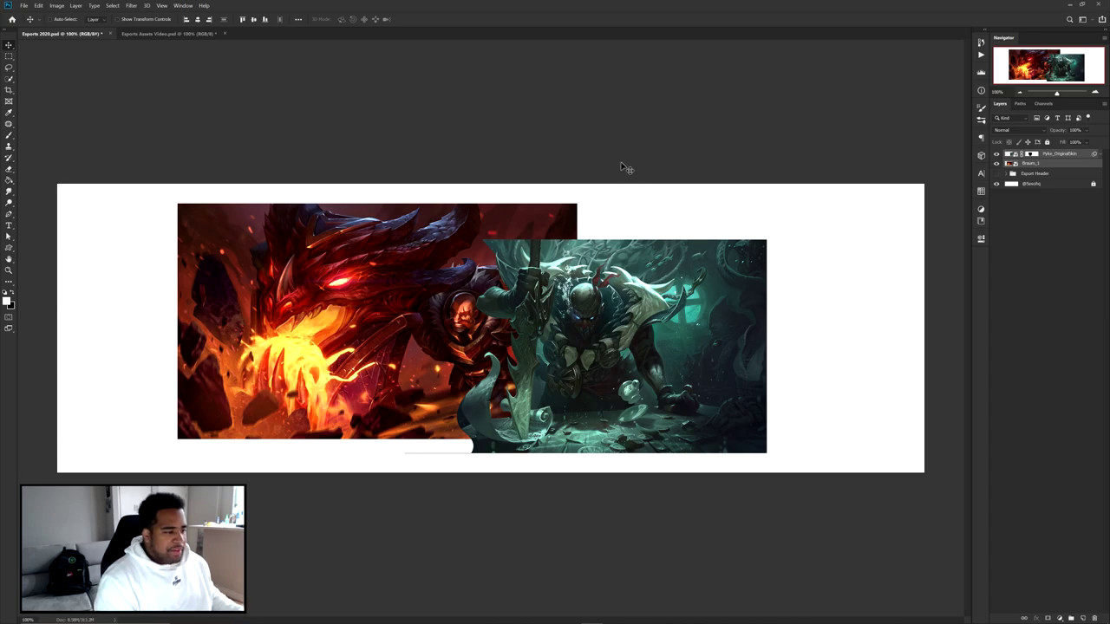
pyautogui.moveTo(526, 224); pyautogui.dragTo(422, 239)
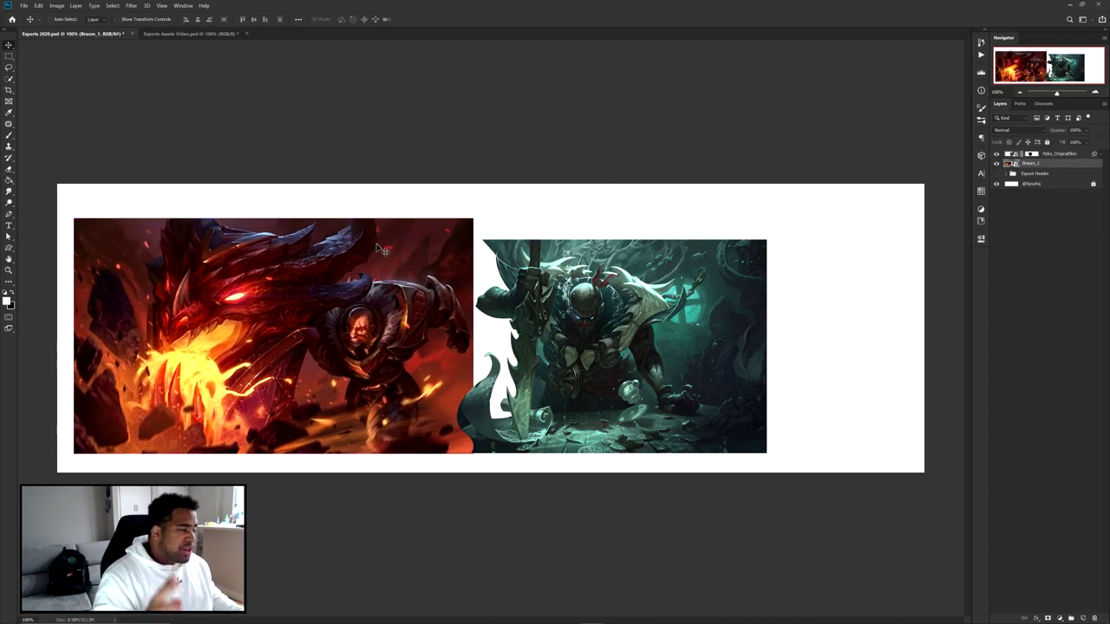
# - Review the width, height and resolution of the Twitter preset for new documents, without creating a document
pyautogui.click(24, 5)
pyautogui.click(29, 14)
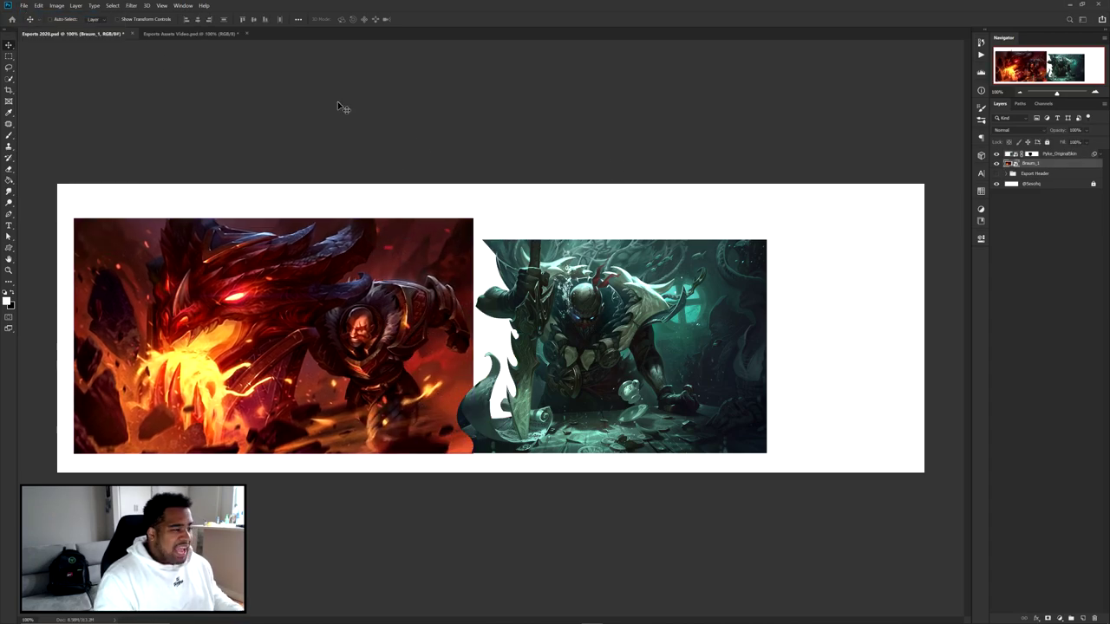
pyautogui.click(494, 184)
pyautogui.doubleClick(628, 177)
pyautogui.press('Tab')
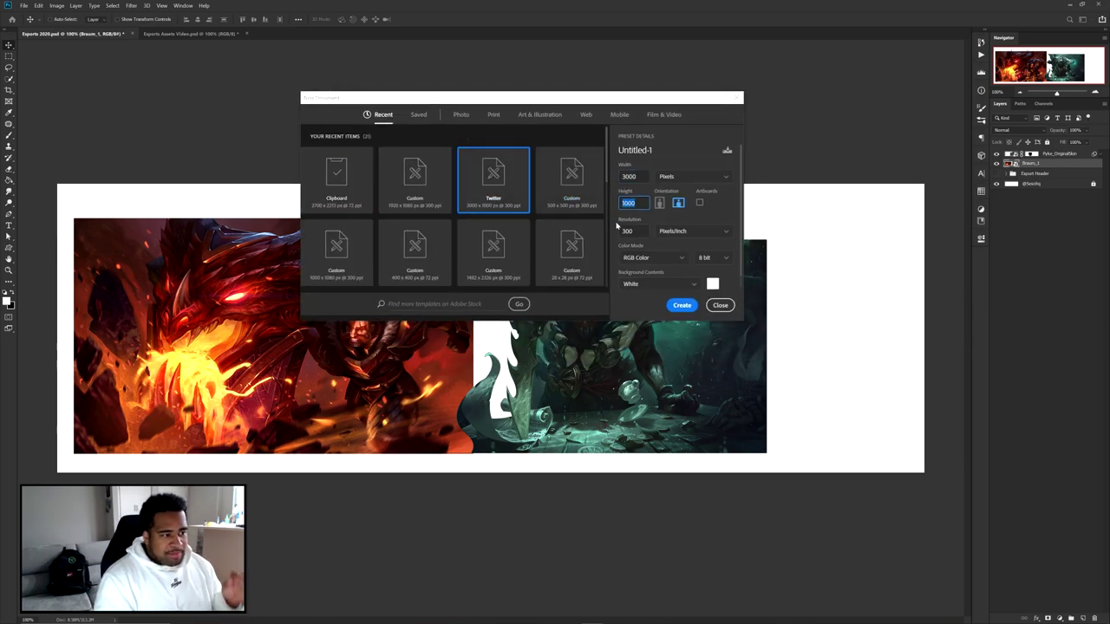
pyautogui.press('Tab')
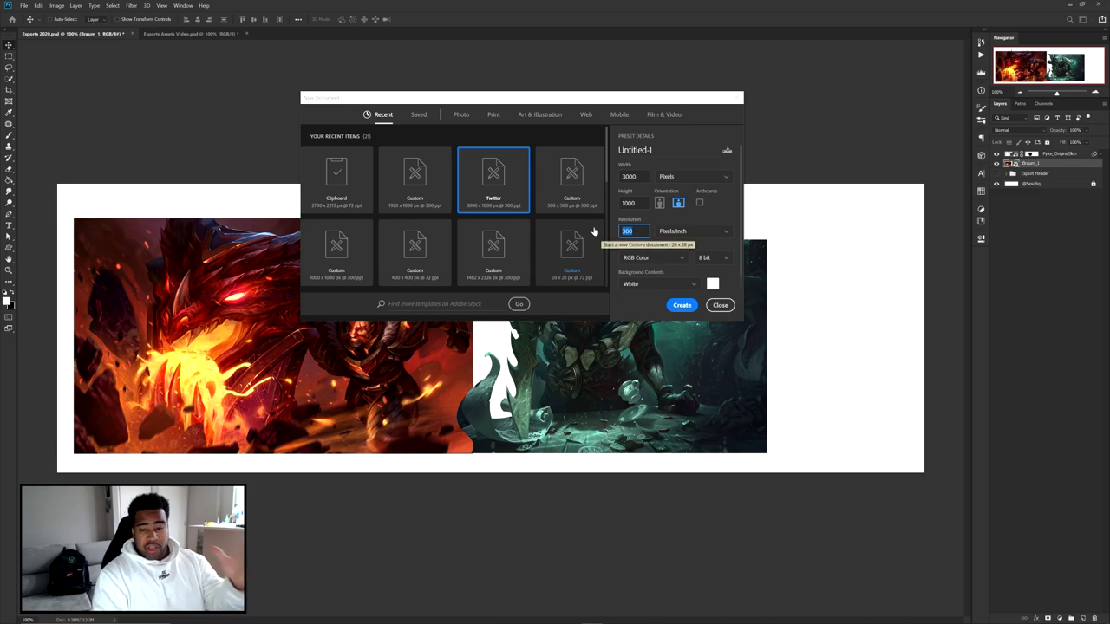
pyautogui.click(720, 305)
# - Enlarge the Pyke_OriginalSkin artwork proportionally and position it to fill the right half of the header
pyautogui.keyDown('ctrl'); pyautogui.click(684, 274); pyautogui.keyUp('ctrl')
pyautogui.hotkey('ctrl', 't')
pyautogui.moveTo(764, 240); pyautogui.dragTo(893, 169)
pyautogui.moveTo(758, 282); pyautogui.dragTo(782, 271)
pyautogui.press('Return')
# - Enlarge the Braum_1 artwork and position it to fill the left half of the header, meeting the Pyke artwork
pyautogui.keyDown('ctrl'); pyautogui.click(442, 243); pyautogui.keyUp('ctrl')
pyautogui.hotkey('ctrl', 't')
pyautogui.moveTo(474, 219); pyautogui.dragTo(612, 152)
pyautogui.moveTo(549, 274); pyautogui.dragTo(512, 269)
pyautogui.press('Return')
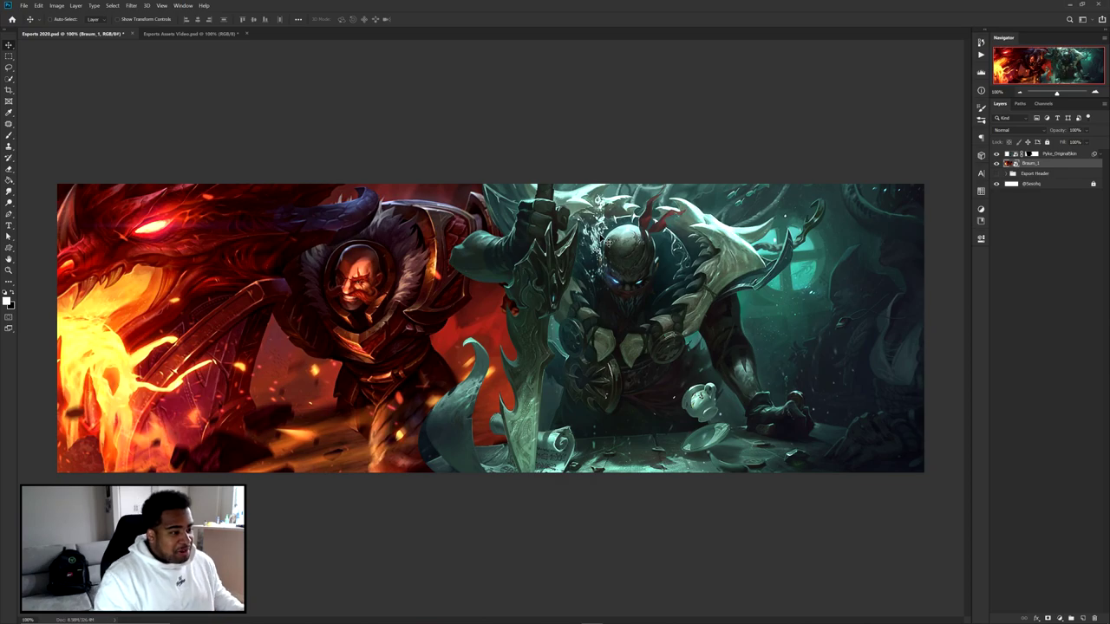
pyautogui.keyDown('ctrl'); pyautogui.keyDown('shift'); pyautogui.click(612, 252); pyautogui.keyUp('shift'); pyautogui.keyUp('ctrl')
pyautogui.moveTo(612, 251); pyautogui.dragTo(579, 236)
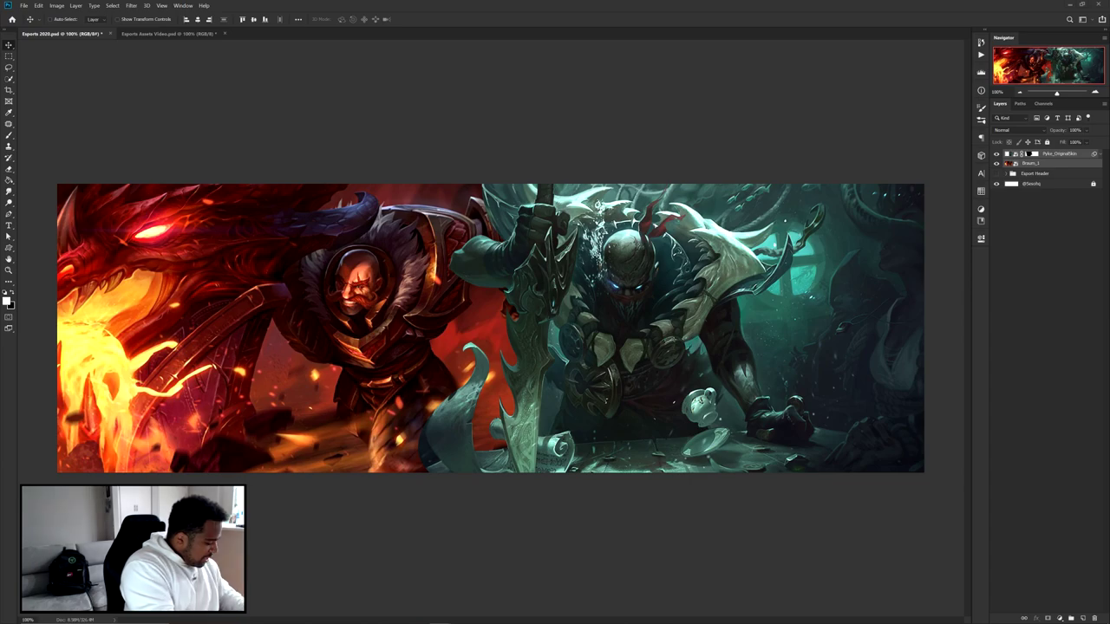
# - Paste the Rocket League image as a new layer on top and hide it
pyautogui.hotkey('ctrl', 'v')
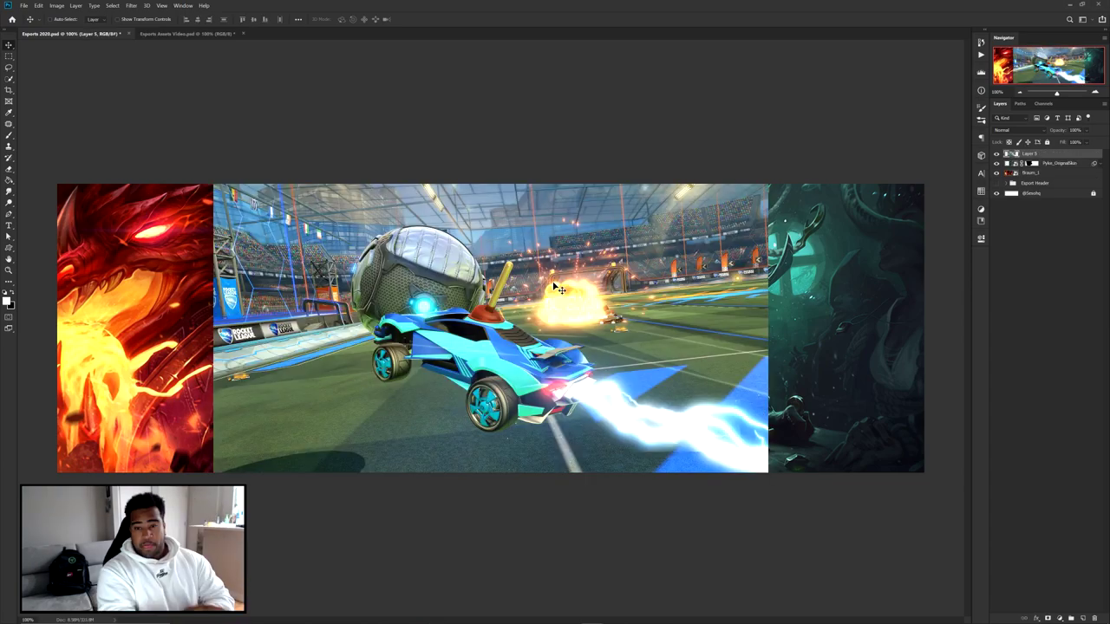
pyautogui.click(996, 153)
pyautogui.click(996, 154)
pyautogui.click(996, 154)
# - Duplicate the Pyke_OriginalSkin layer and fill the copy's layer mask with white to reveal the whole artwork
pyautogui.click(1059, 163)
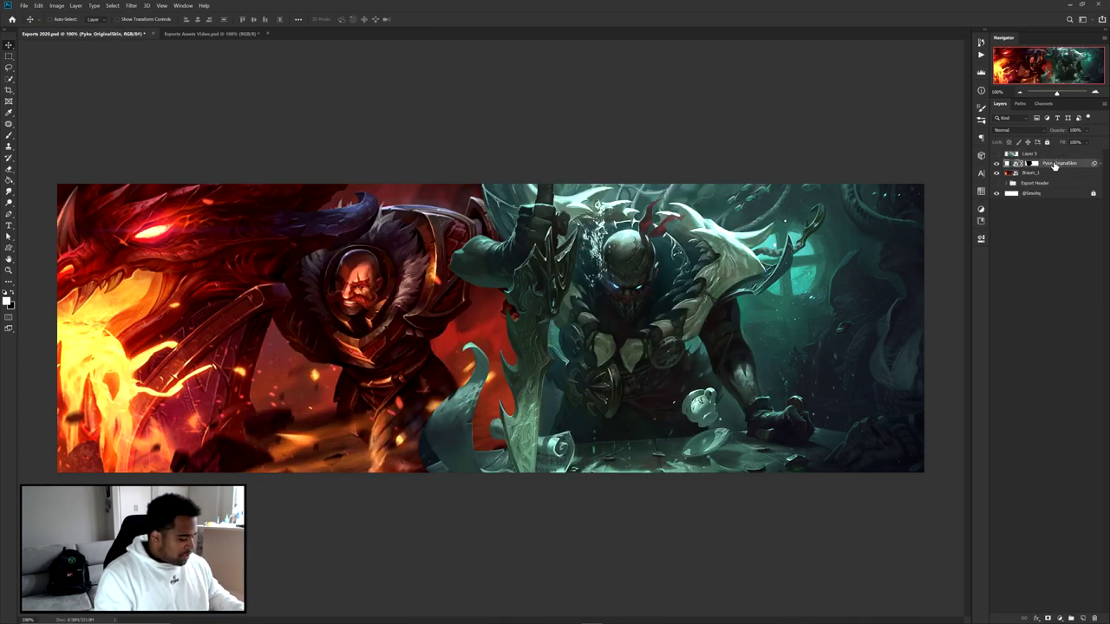
pyautogui.hotkey('ctrl', 'j')
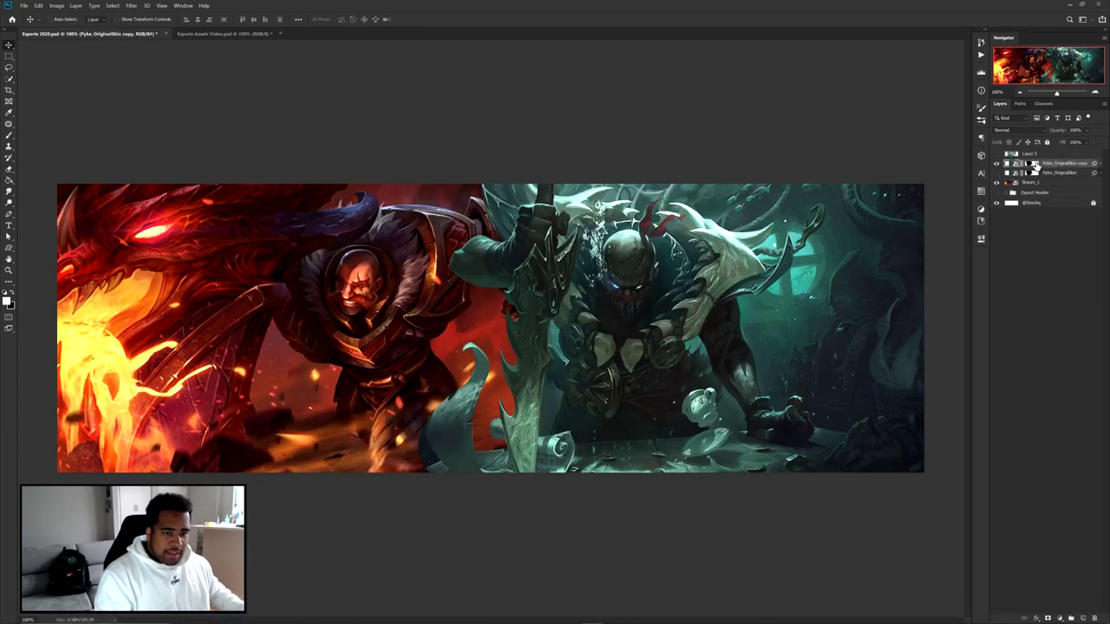
pyautogui.click(1034, 163)
pyautogui.hotkey('alt', 'BackSpace')
pyautogui.hotkey('ctrl', 'BackSpace')
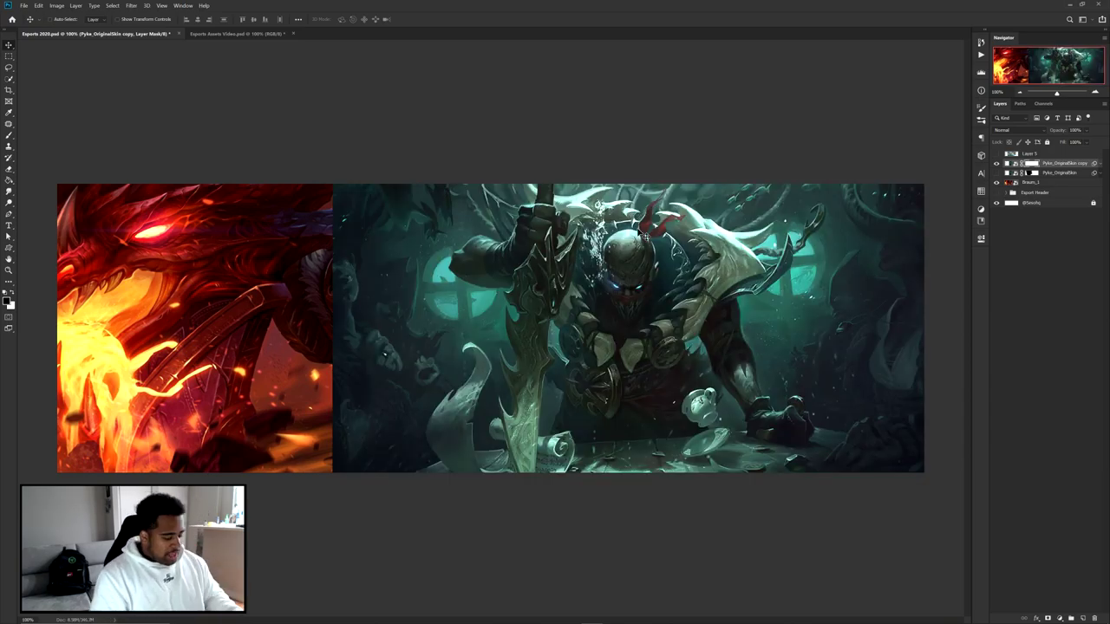
# - Mask off the left part of the Pyke copy along a straight diagonal edge, using a four-sided Pen path turned into a selection
pyautogui.press('p')
pyautogui.click(463, 171)
pyautogui.click(391, 505)
pyautogui.click(252, 500)
pyautogui.click(302, 163)
pyautogui.click(463, 170)
pyautogui.rightClick(508, 222)
pyautogui.click(537, 255)
pyautogui.press('Return')
pyautogui.press('Delete')
pyautogui.hotkey('ctrl', 'd')
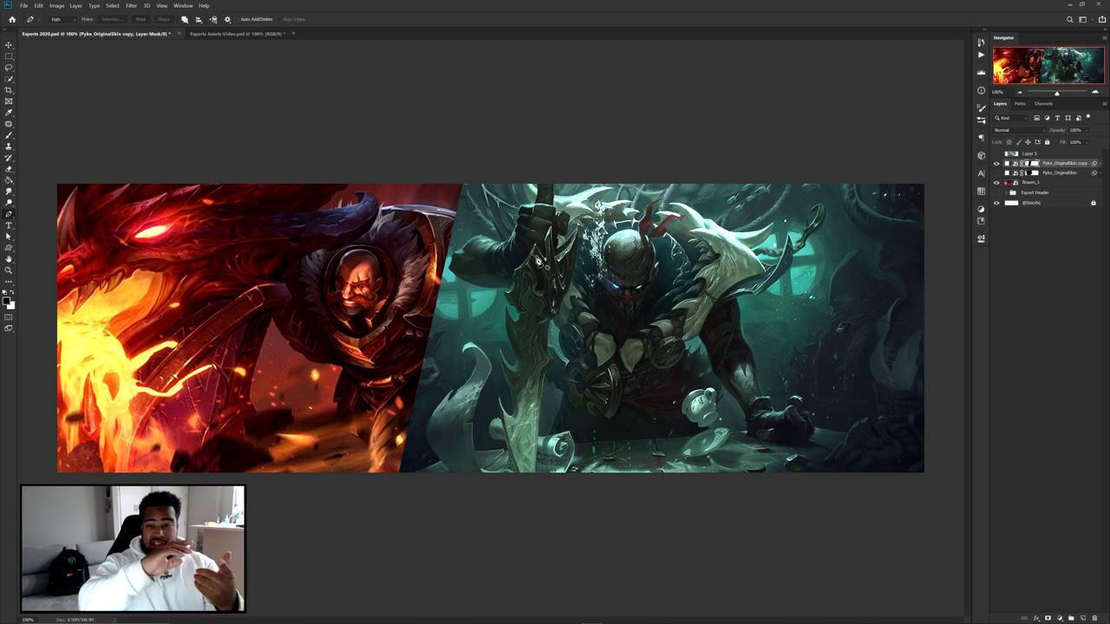
# - Hide the Pyke_OriginalSkin copy and show the Rocket League layer
pyautogui.click(996, 163)
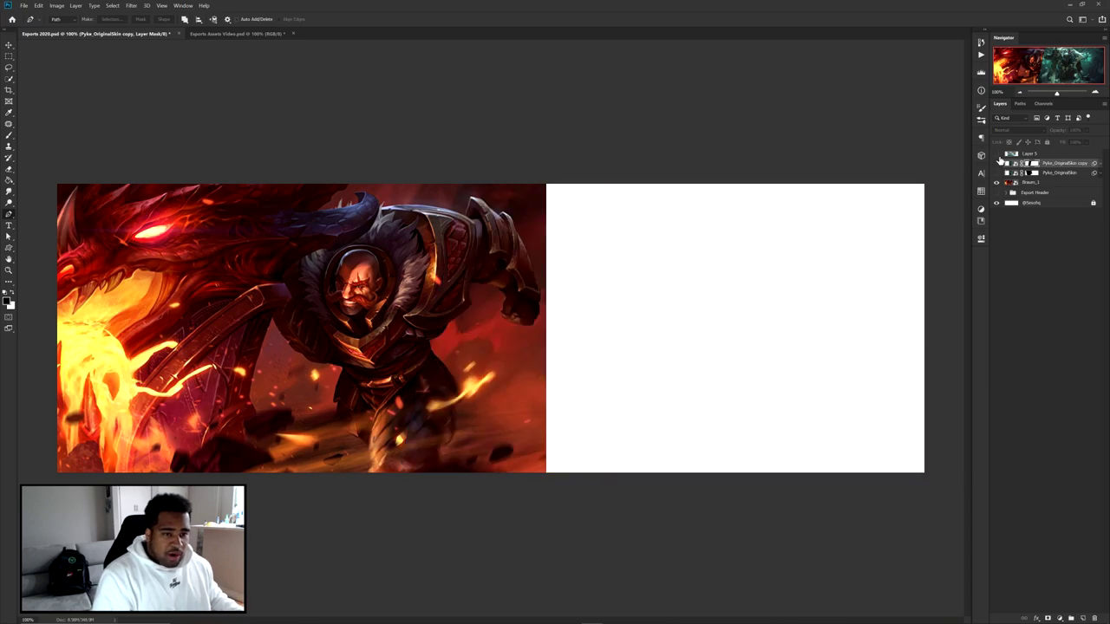
pyautogui.click(996, 154)
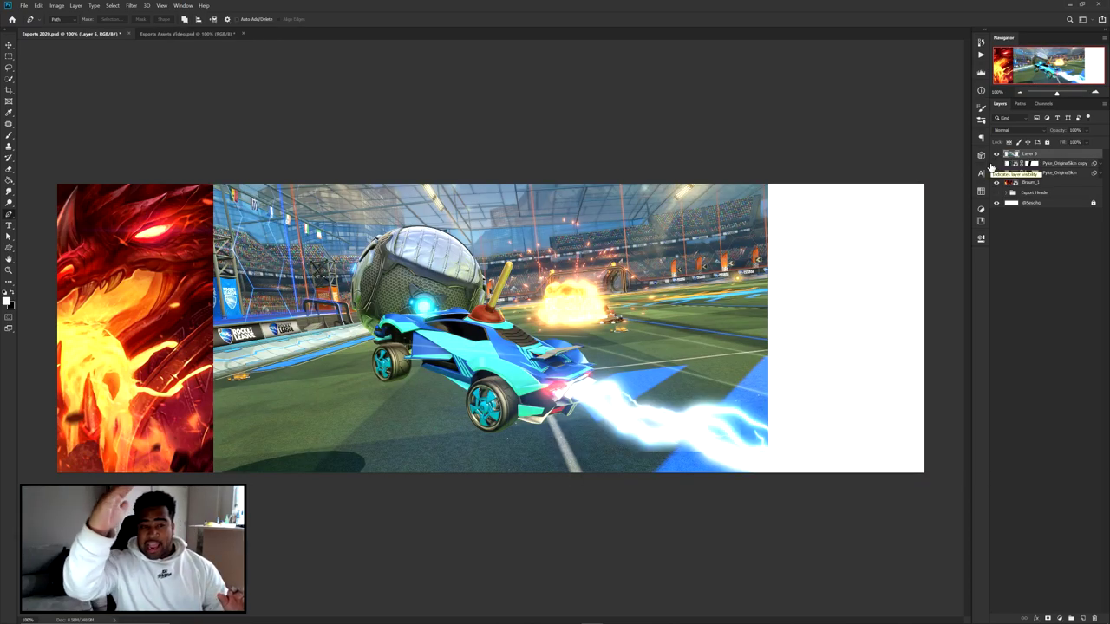
pyautogui.press('b')
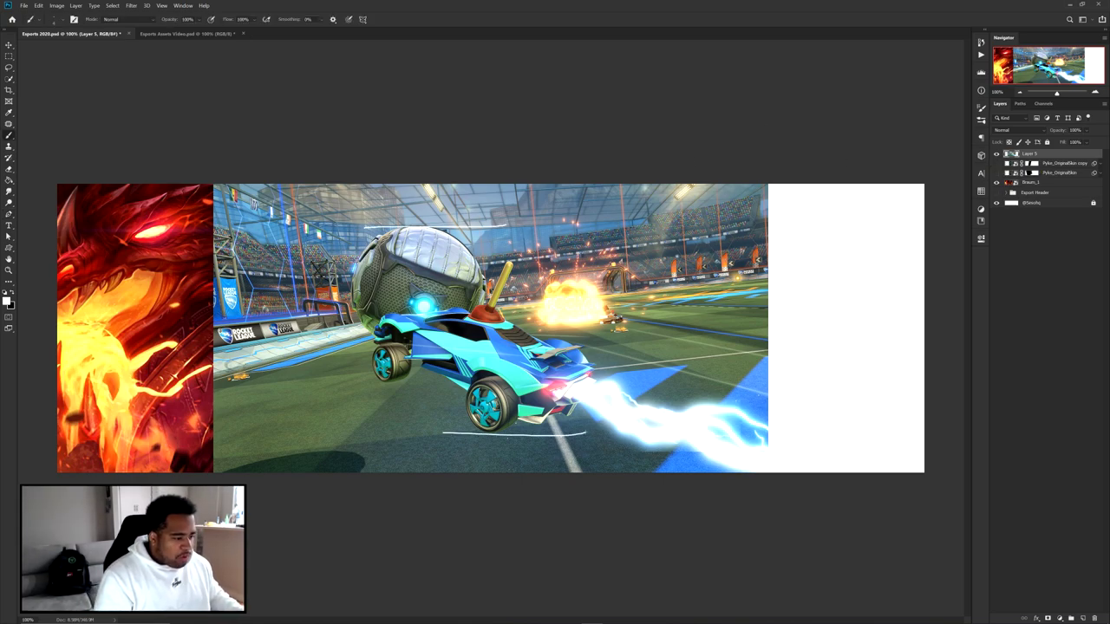
pyautogui.press('v')
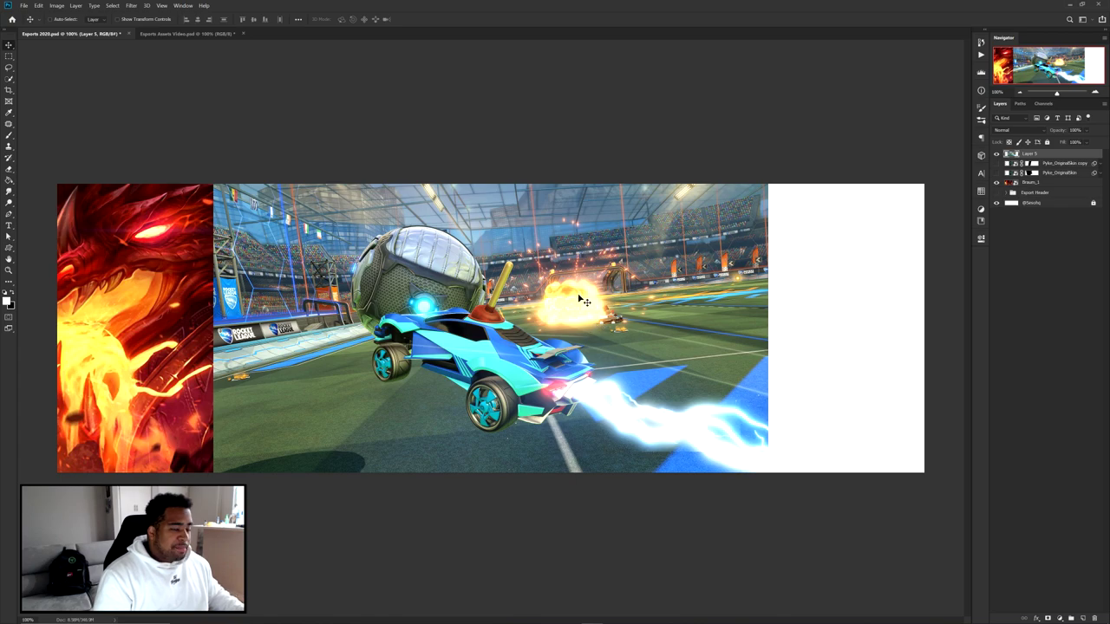
# - Enlarge the Rocket League image to about 151% and move it over the right half of the header
pyautogui.hotkey('ctrl', 't')
pyautogui.moveTo(768, 168); pyautogui.dragTo(911, 82)
pyautogui.moveTo(418, 283); pyautogui.dragTo(779, 295)
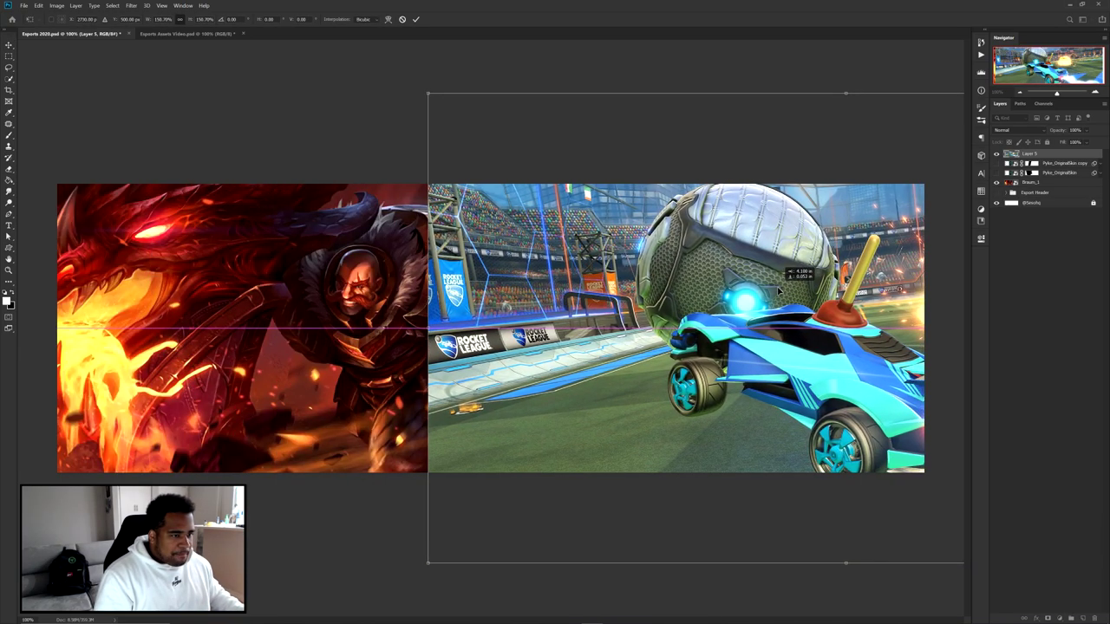
pyautogui.press('Return')
# - Draw a closed Pen path along the ball's left edge and the car's underside, enclosing the background to their left
pyautogui.press('p')
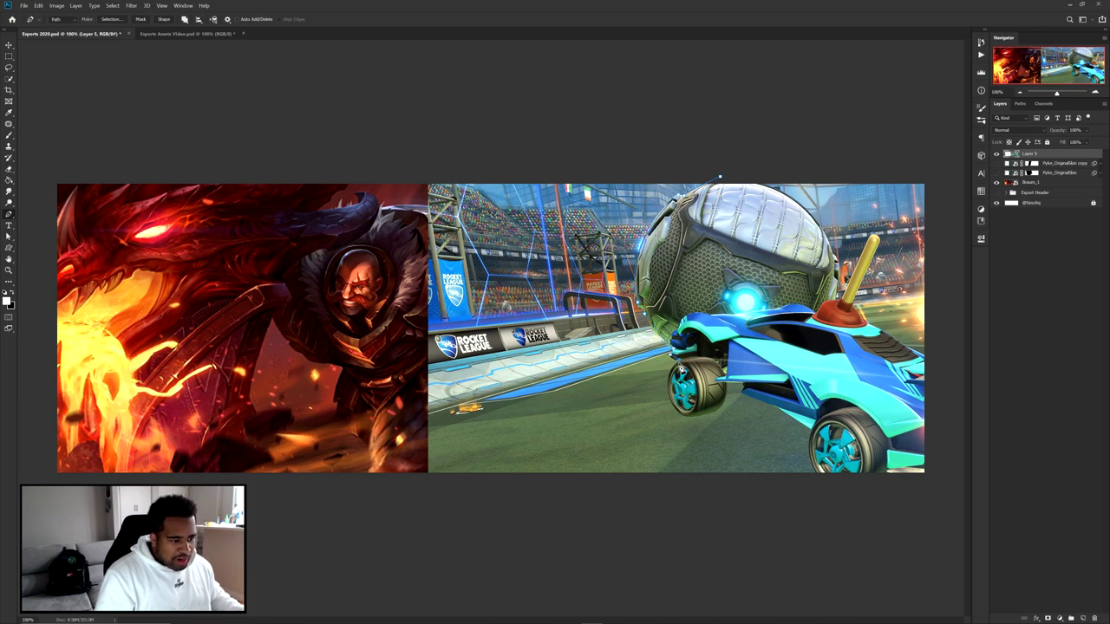
pyautogui.click(691, 422)
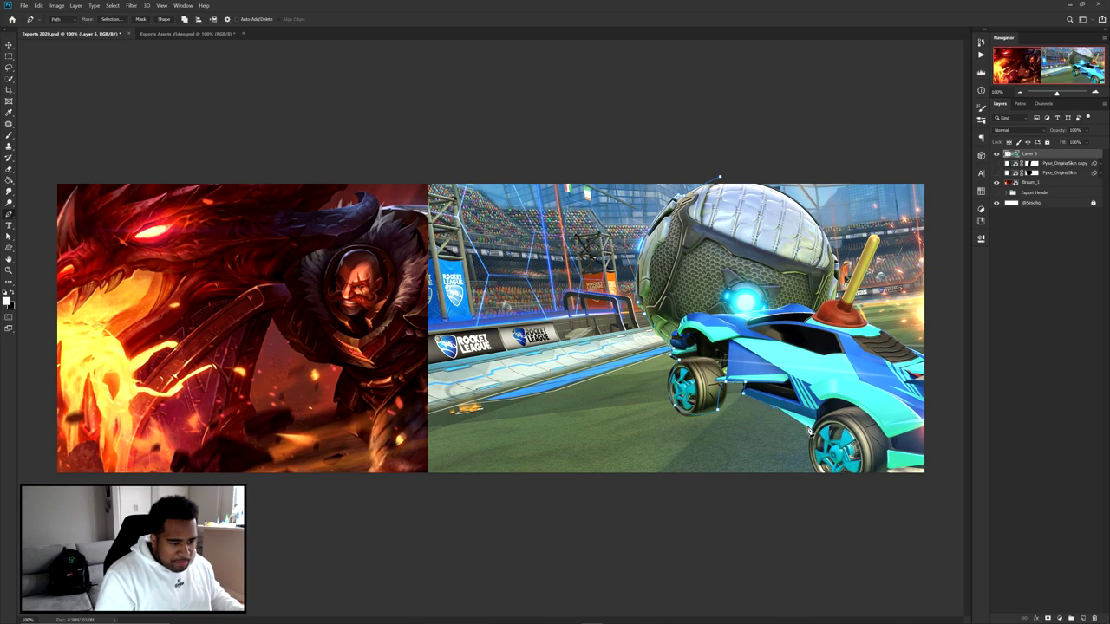
pyautogui.moveTo(829, 489); pyautogui.dragTo(861, 512)
pyautogui.moveTo(592, 147); pyautogui.dragTo(632, 145)
pyautogui.click(719, 176)
# - Convert the path to a selection, delete that area from the Rocket League layer, and show the Pyke copy behind it
pyautogui.rightClick(749, 229)
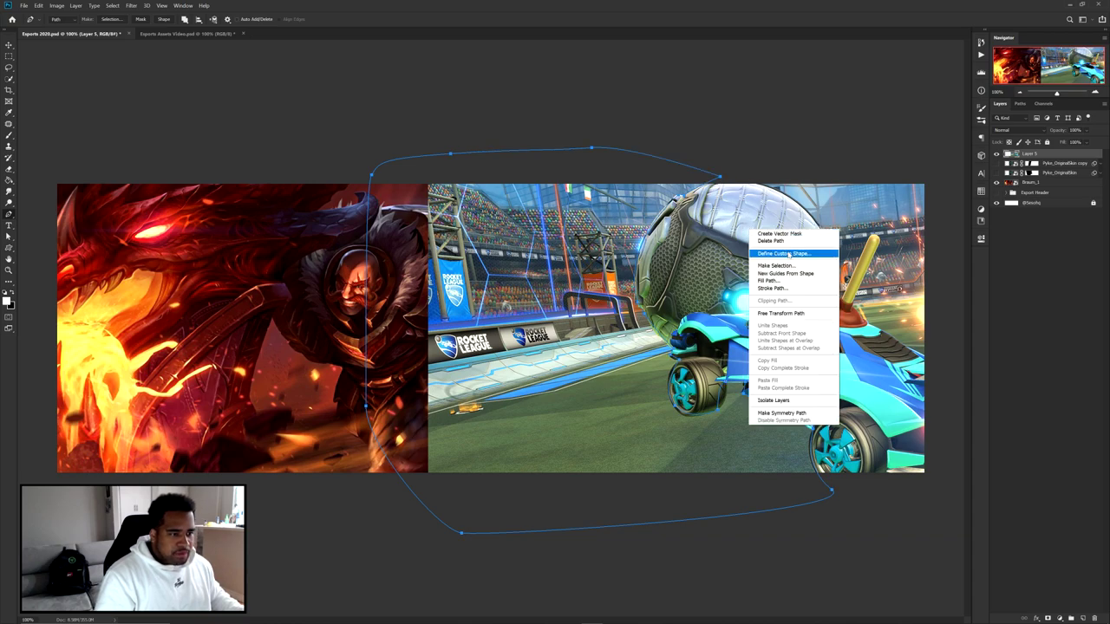
pyautogui.click(781, 265)
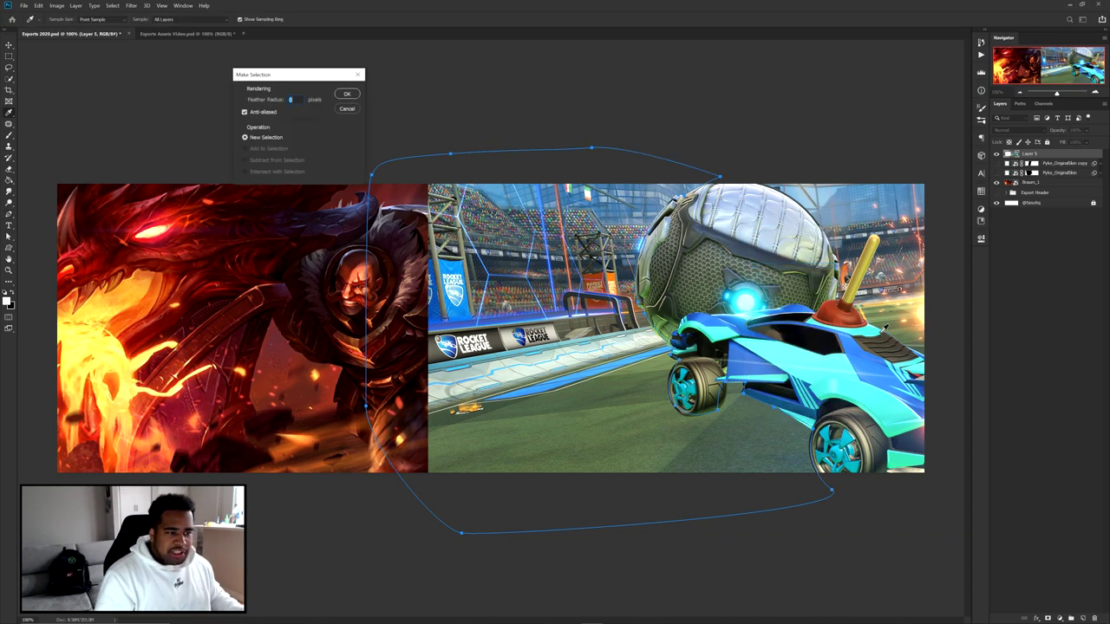
pyautogui.click(345, 94)
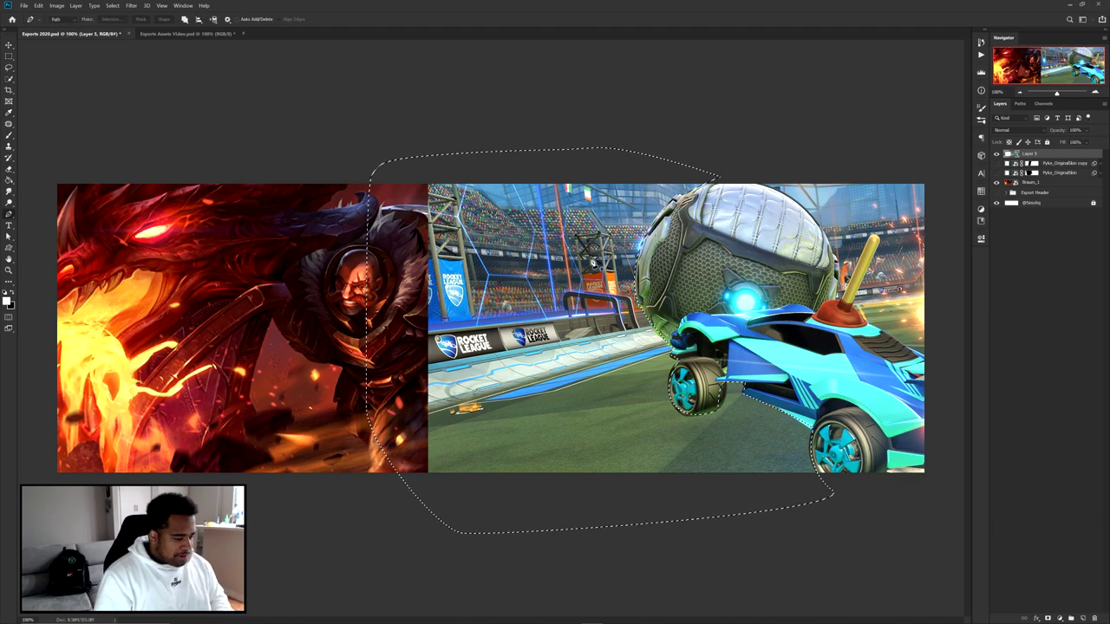
pyautogui.press('Delete')
pyautogui.hotkey('ctrl', 'd')
pyautogui.press('v')
pyautogui.click(995, 170)
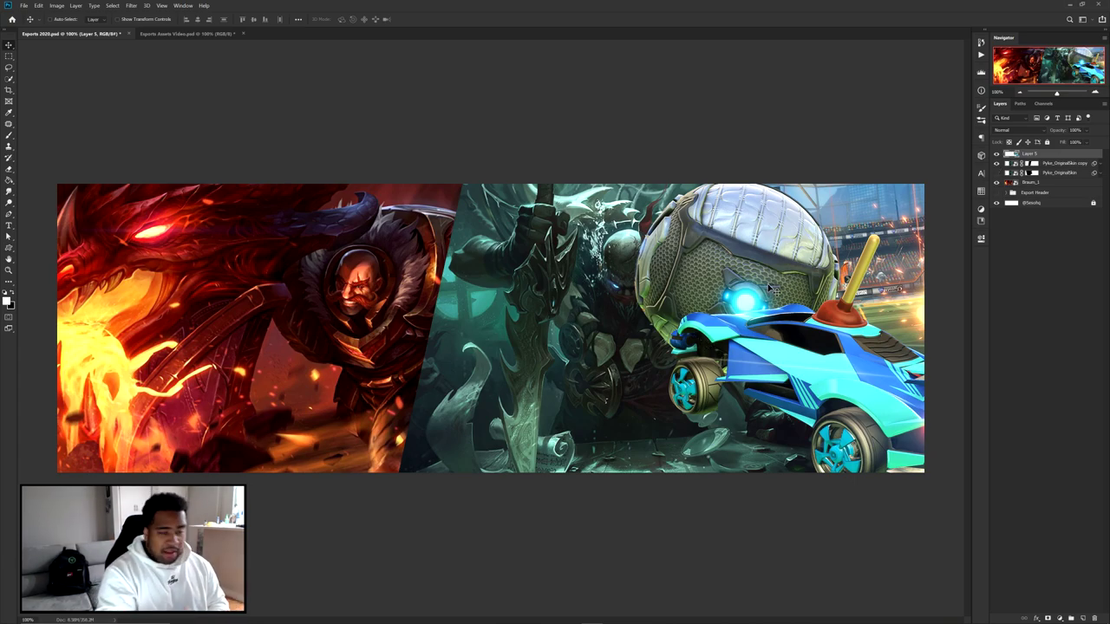
# - Delete the Rocket League layer and the Pyke_OriginalSkin copy, and show the original Pyke_OriginalSkin layer
pyautogui.press('Delete')
pyautogui.press('Delete')
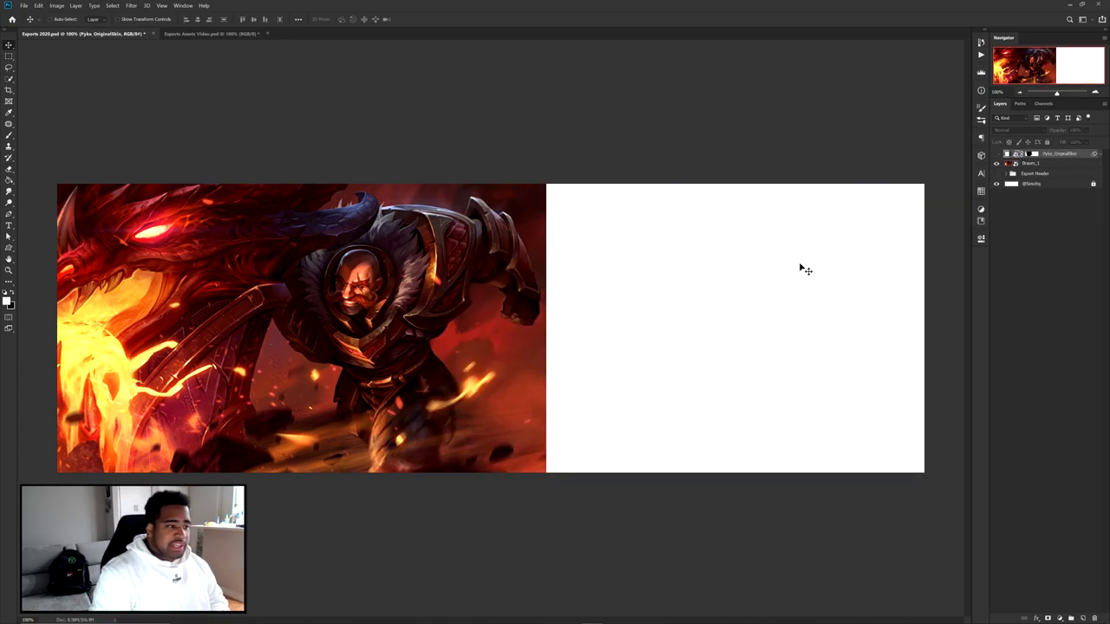
pyautogui.click(993, 154)
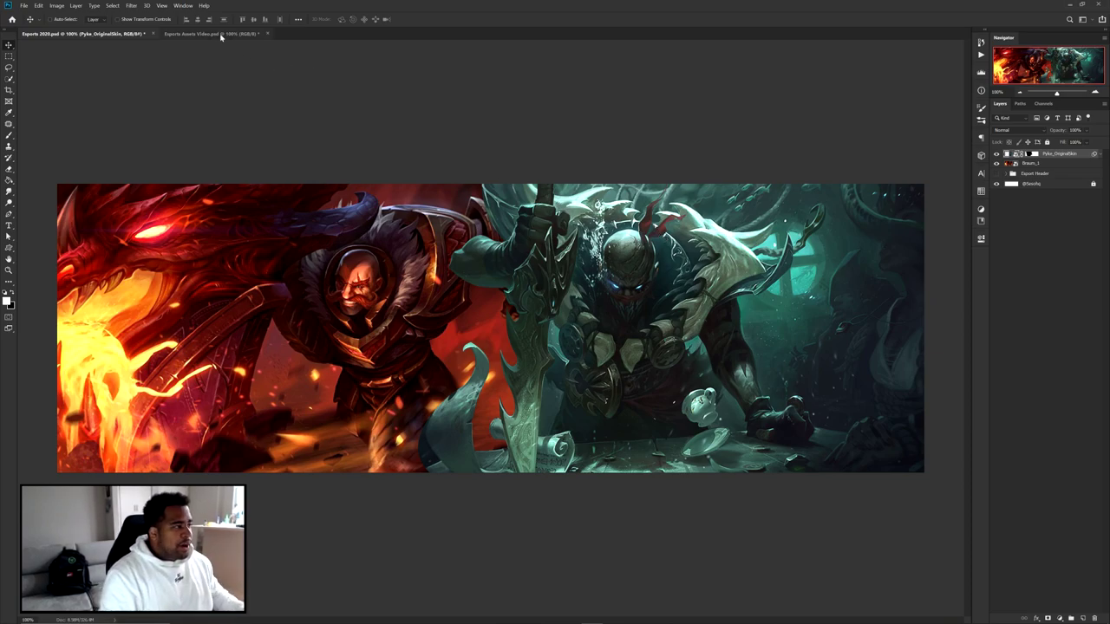
# - Switch to Esports Assets Video.psd and hide the Pyke_OriginalSkin and Braum_1 layers
pyautogui.click(256, 33)
pyautogui.moveTo(668, 247); pyautogui.dragTo(719, 273)
pyautogui.hotkey('ctrl', 'z')
pyautogui.moveTo(996, 197); pyautogui.dragTo(995, 211)
pyautogui.moveTo(401, 314); pyautogui.dragTo(425, 324)
pyautogui.hotkey('ctrl', 'z')
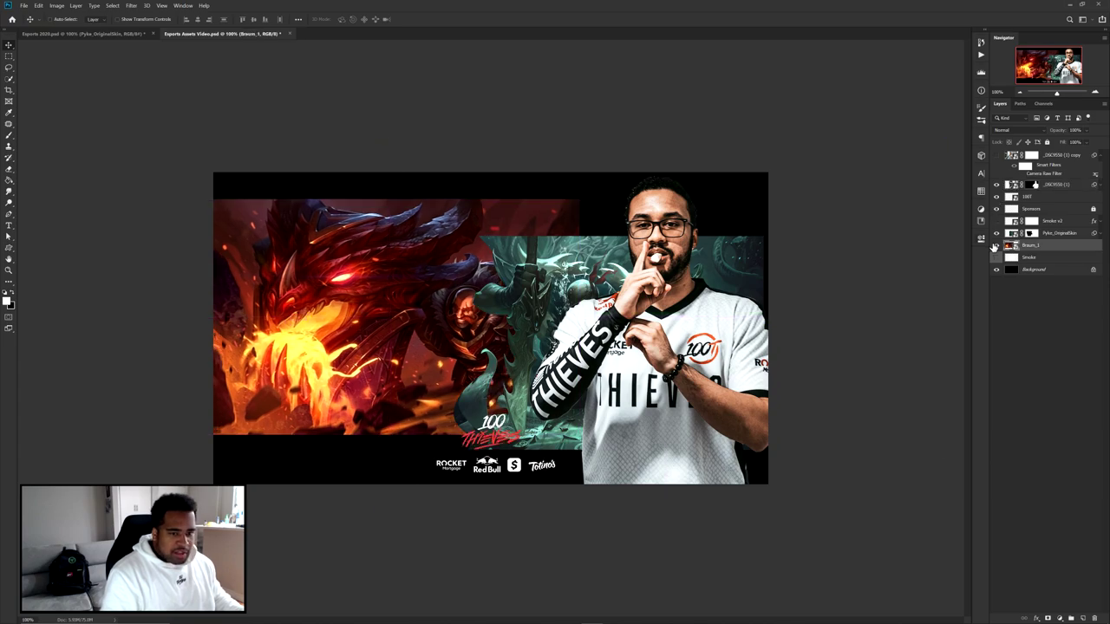
pyautogui.click(996, 246)
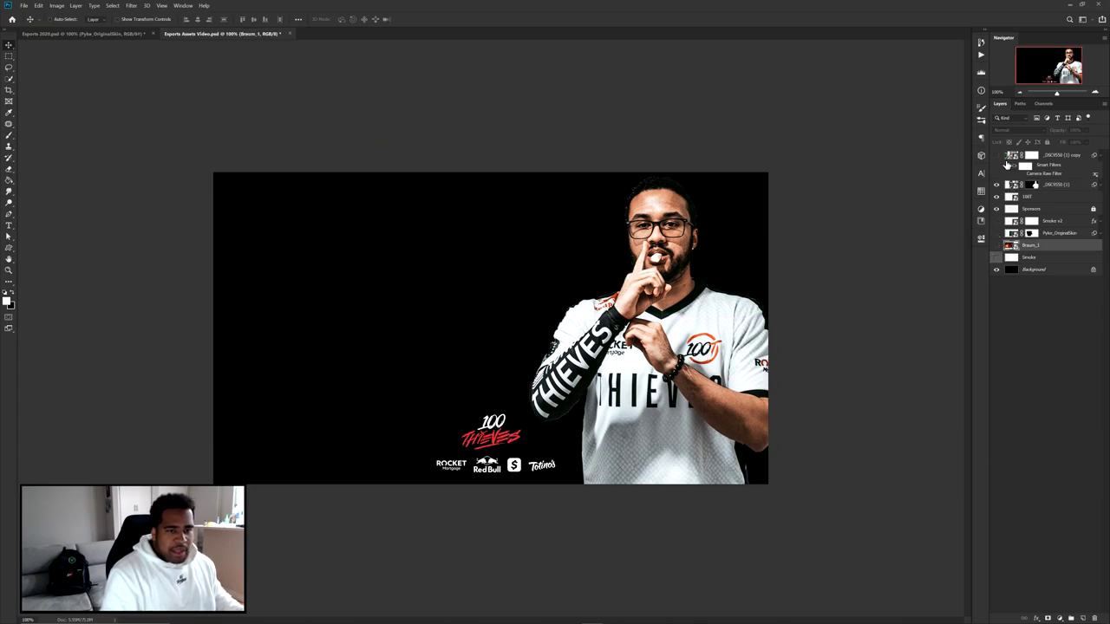
# - Show the _DSC9550 (1) copy layer, scale the photo down to about 81% and position it inside the canvas
pyautogui.click(995, 156)
pyautogui.click(1030, 155)
pyautogui.moveTo(504, 255); pyautogui.dragTo(596, 263)
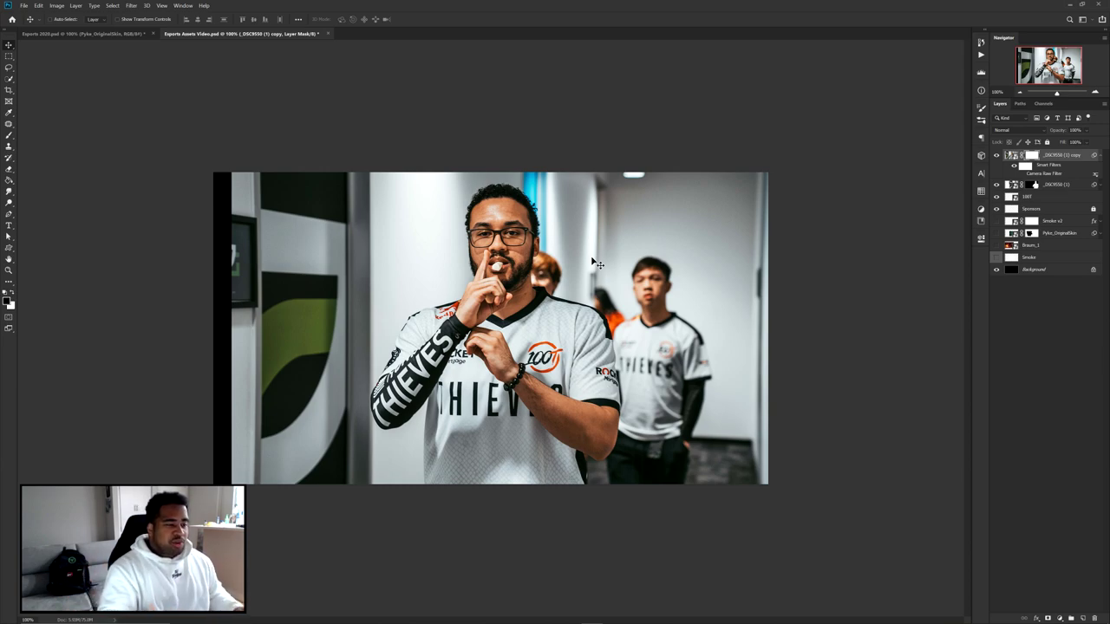
pyautogui.hotkey('ctrl', 't')
pyautogui.moveTo(787, 149); pyautogui.dragTo(737, 157)
pyautogui.moveTo(744, 516); pyautogui.dragTo(683, 473)
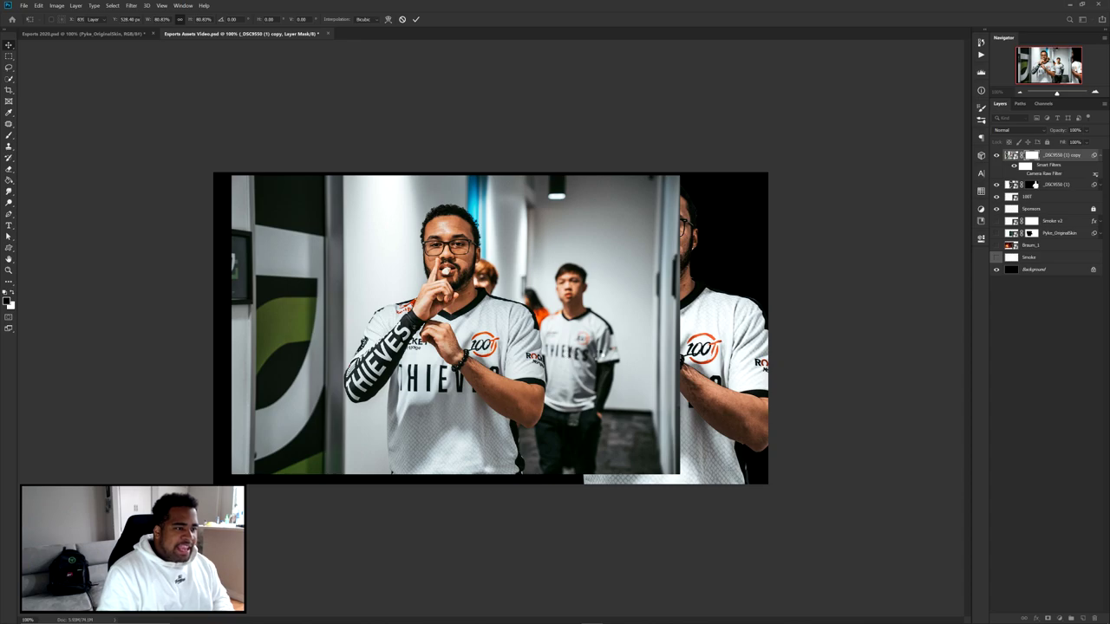
pyautogui.press('Return')
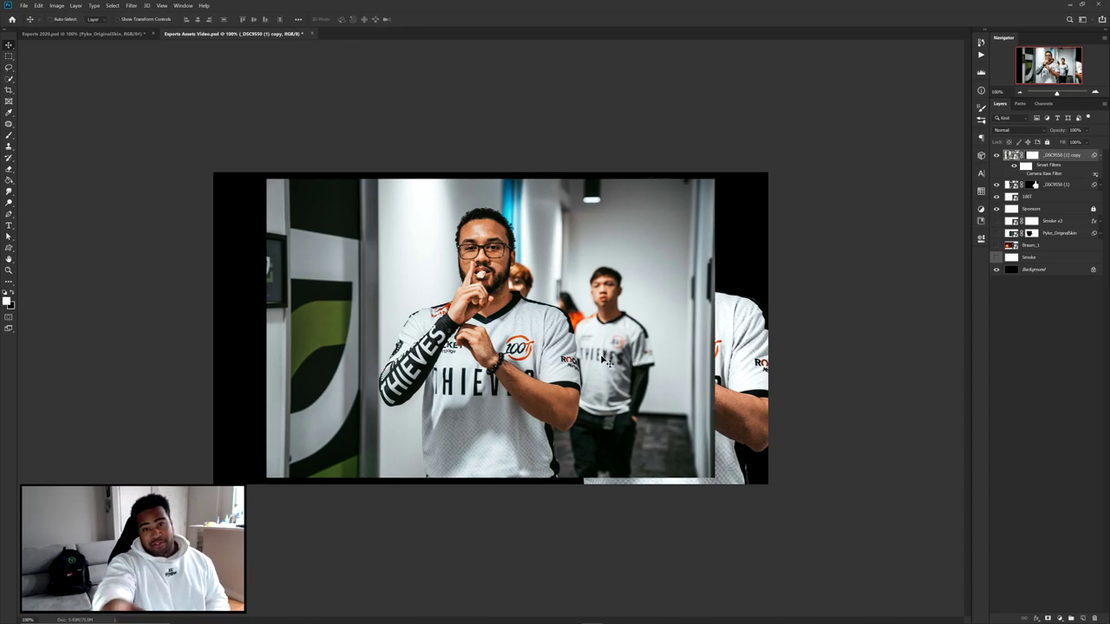
# - Run Select Subject on the _DSC9550 (1) copy layer with the Quick Selection tool
pyautogui.hotkey('ctrl', '+')
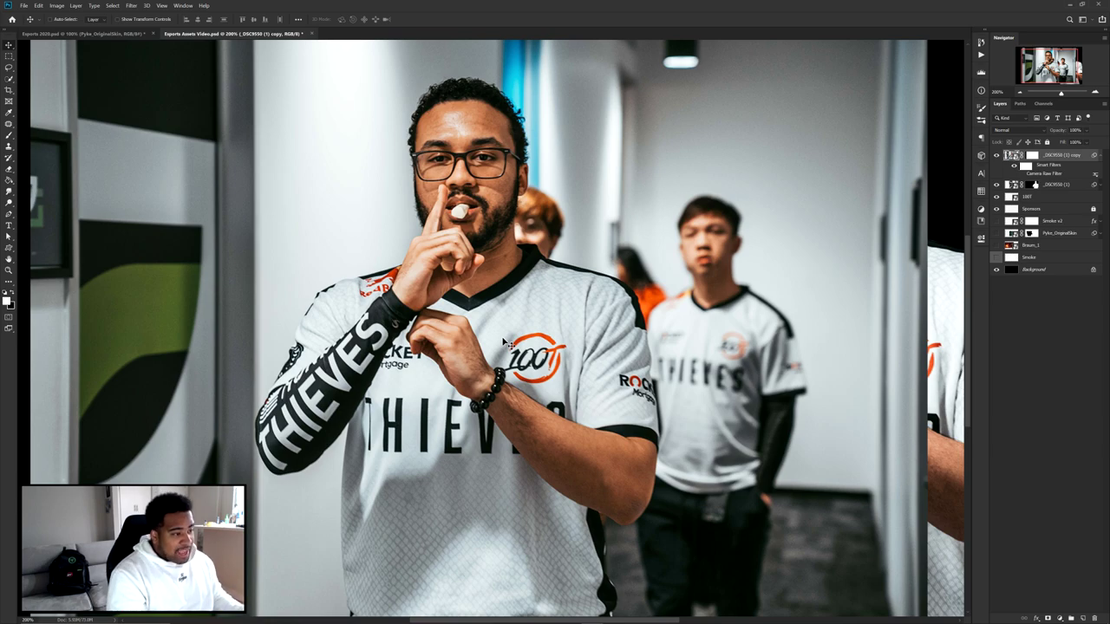
pyautogui.hotkey('ctrl', '-')
pyautogui.click(7, 81)
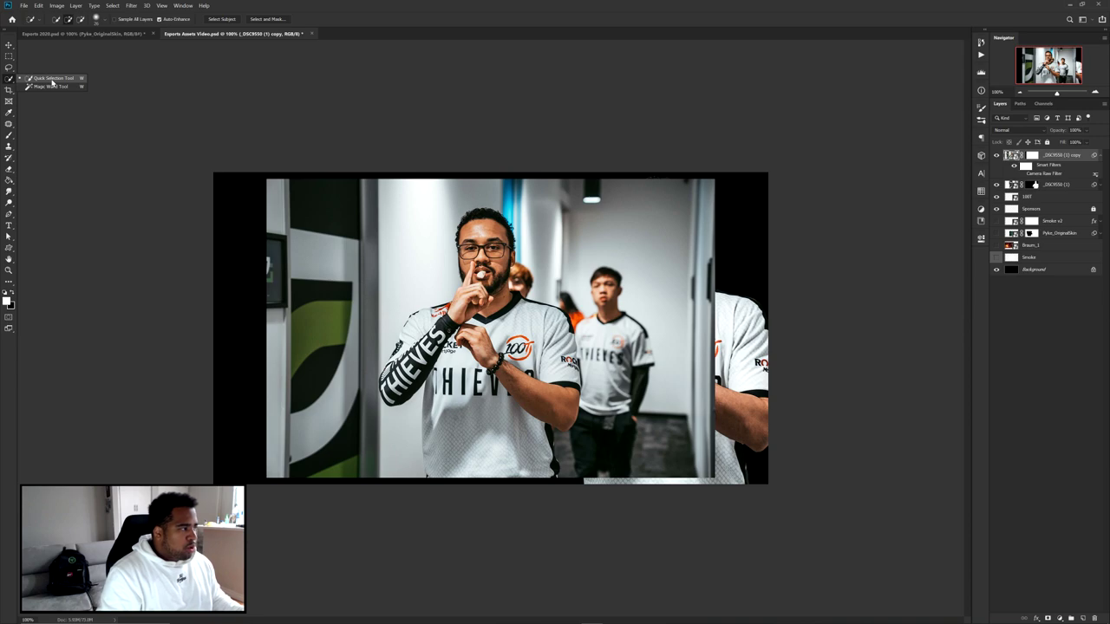
pyautogui.moveTo(53, 84)
pyautogui.mouseDown()
pyautogui.moveTo(60, 87)
pyautogui.moveTo(29, 82)
pyautogui.mouseUp()
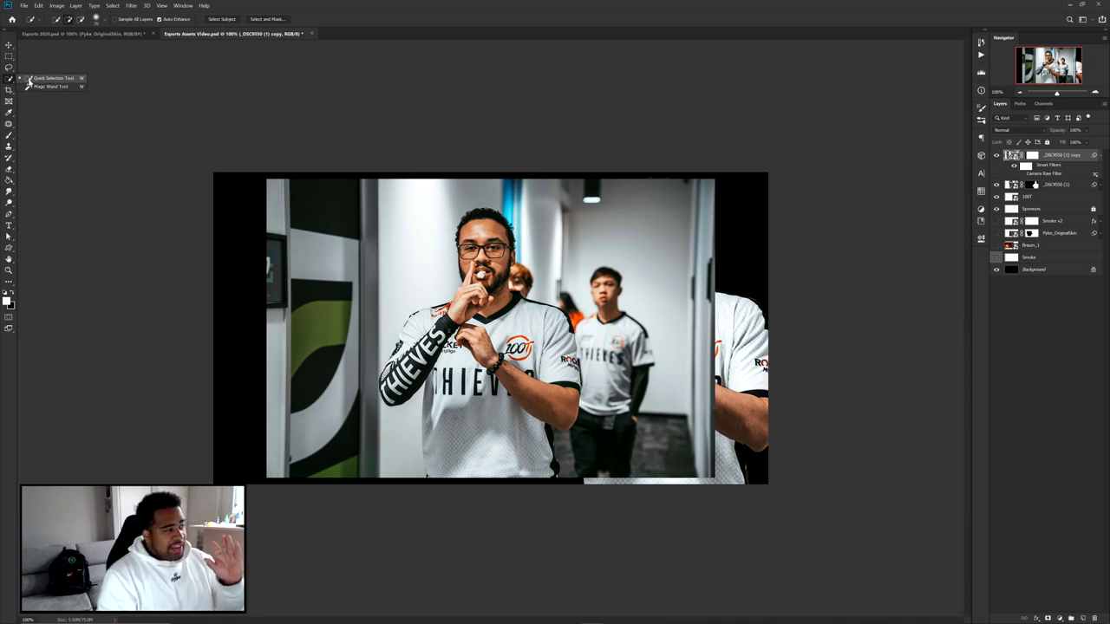
pyautogui.click(43, 86)
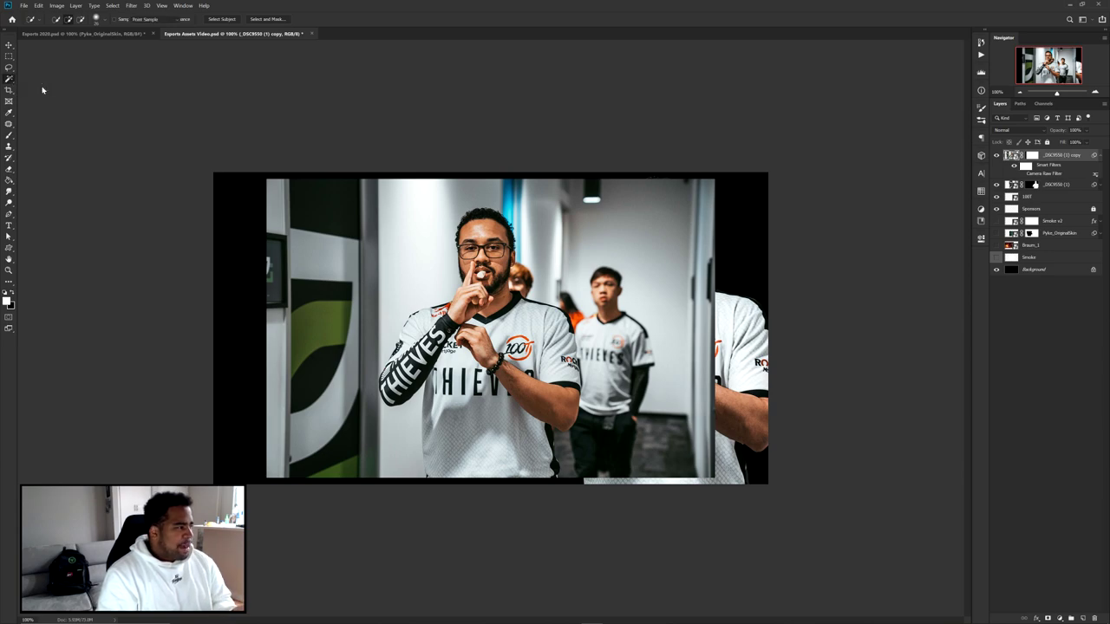
pyautogui.rightClick(12, 82)
pyautogui.click(52, 80)
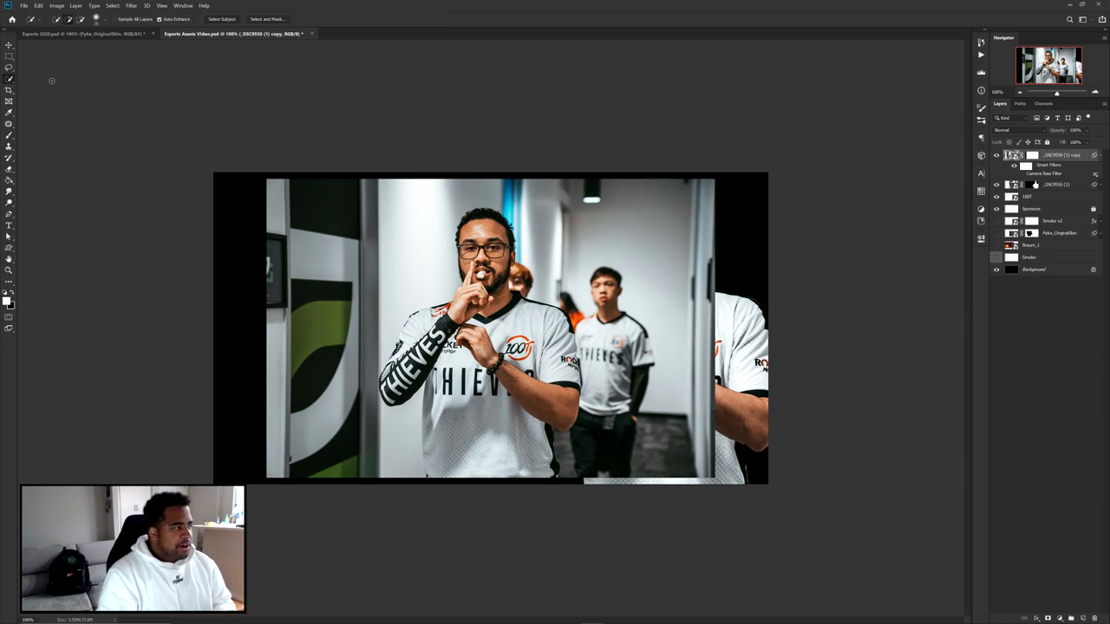
pyautogui.click(221, 19)
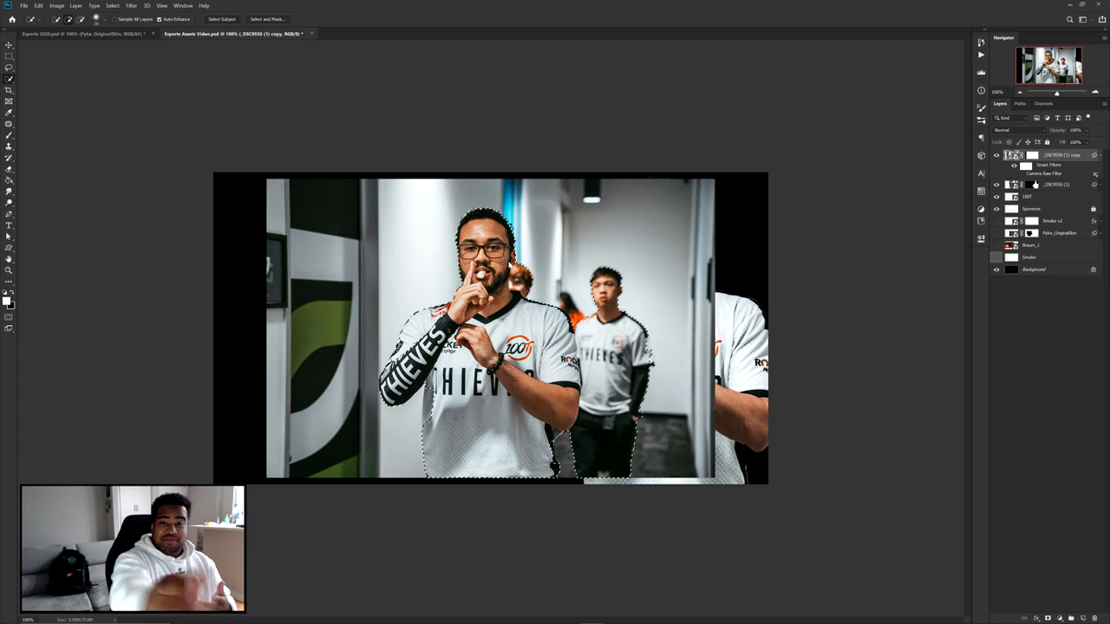
# - Subtract the teammates and the wall area from the selection with the Quick Selection tool, keeping only the front player
pyautogui.scroll(1, 438, 405)
pyautogui.moveTo(415, 371)
pyautogui.mouseDown()
pyautogui.moveTo(420, 357)
pyautogui.moveTo(440, 377)
pyautogui.mouseUp()
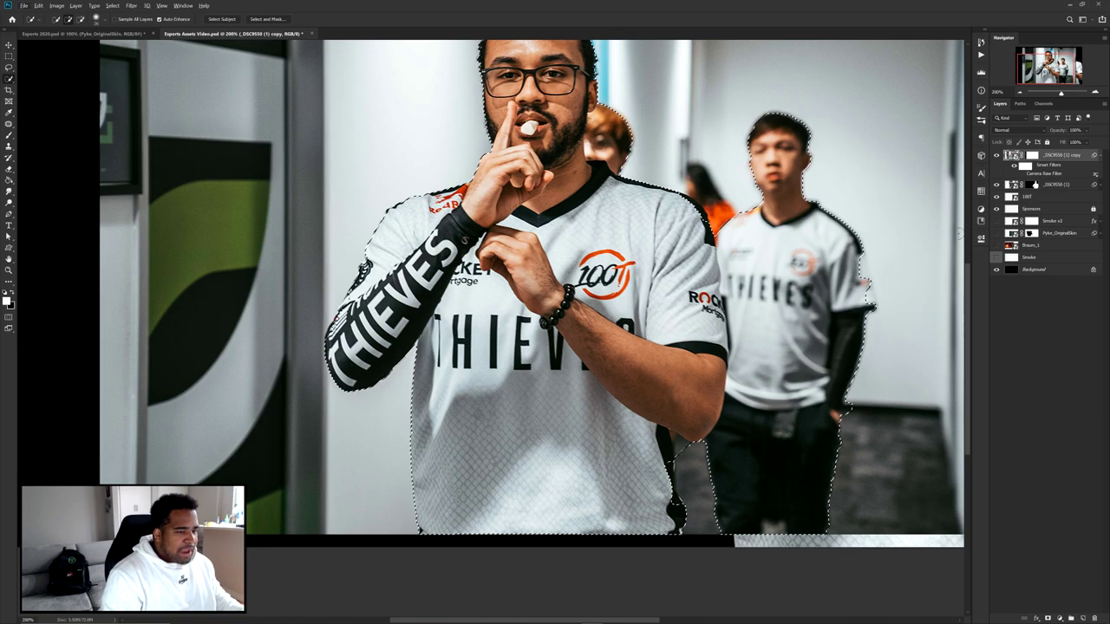
pyautogui.press('alt')
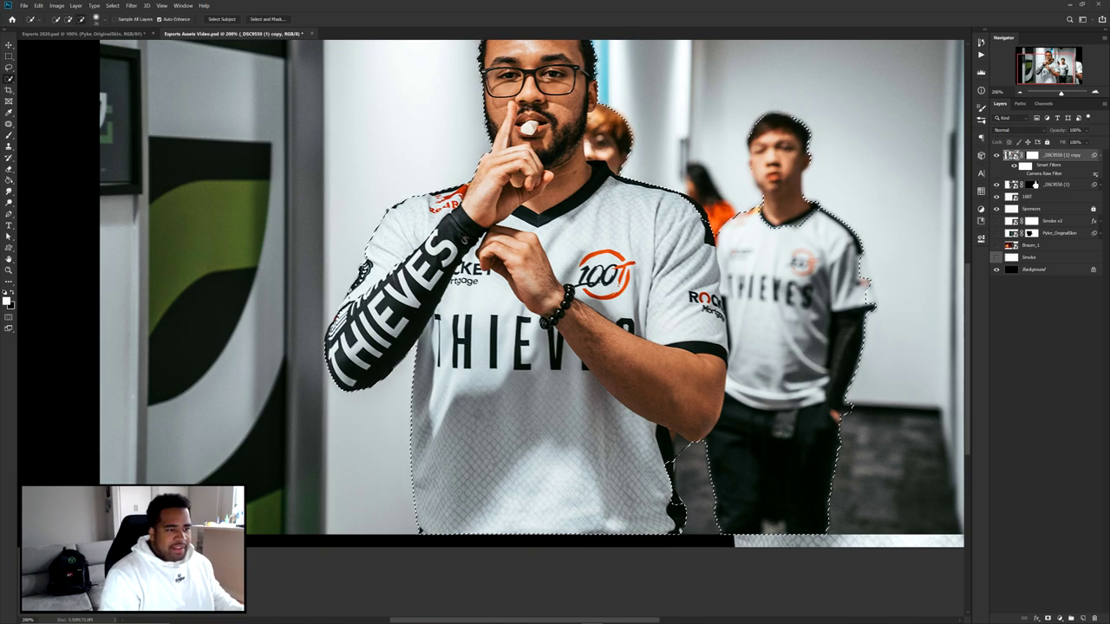
pyautogui.moveTo(839, 221)
pyautogui.mouseDown()
pyautogui.moveTo(845, 400)
pyautogui.moveTo(791, 409)
pyautogui.moveTo(723, 473)
pyautogui.mouseUp()
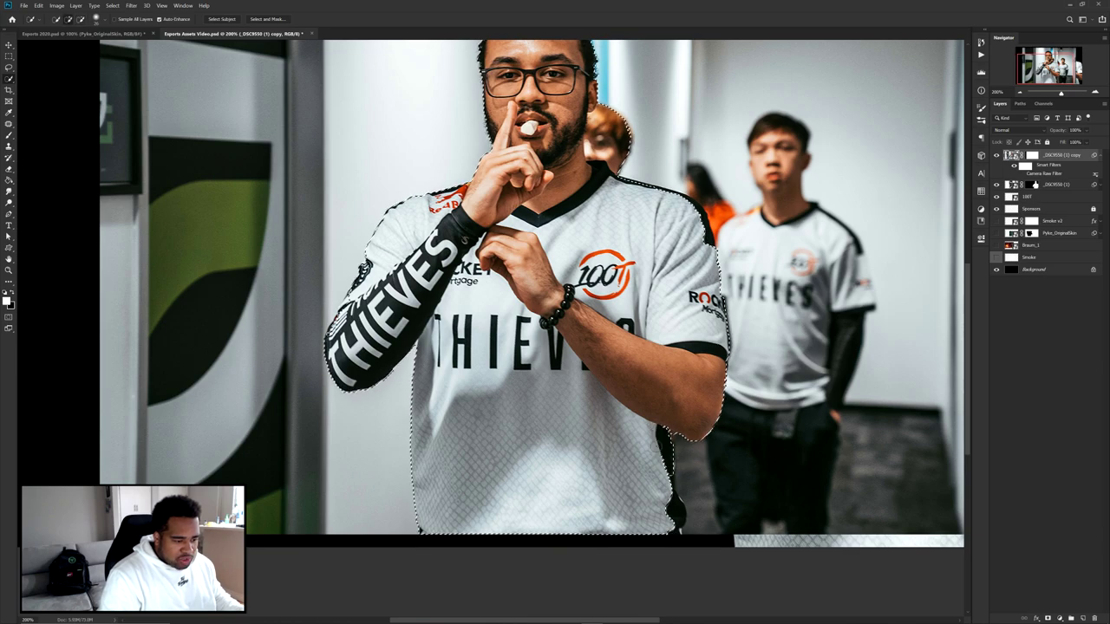
pyautogui.click(663, 428)
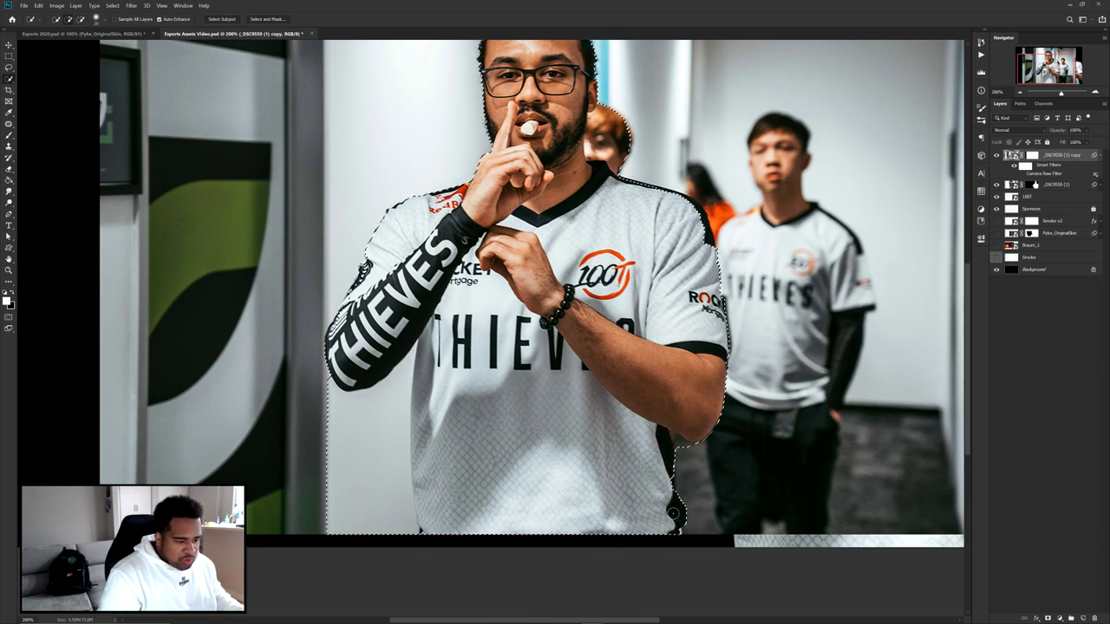
pyautogui.press('alt')
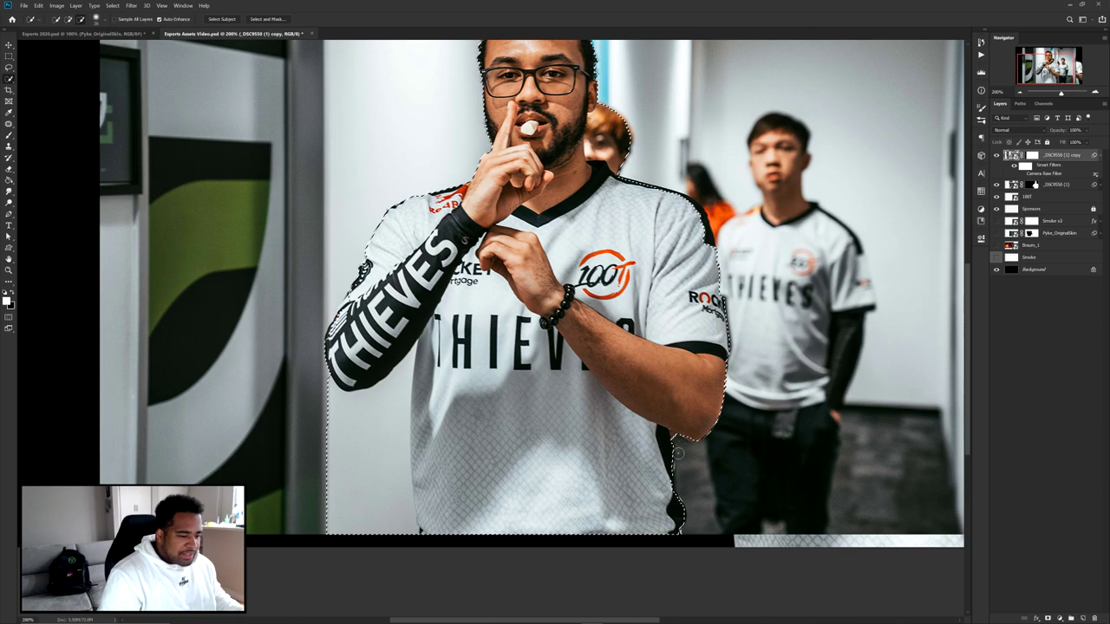
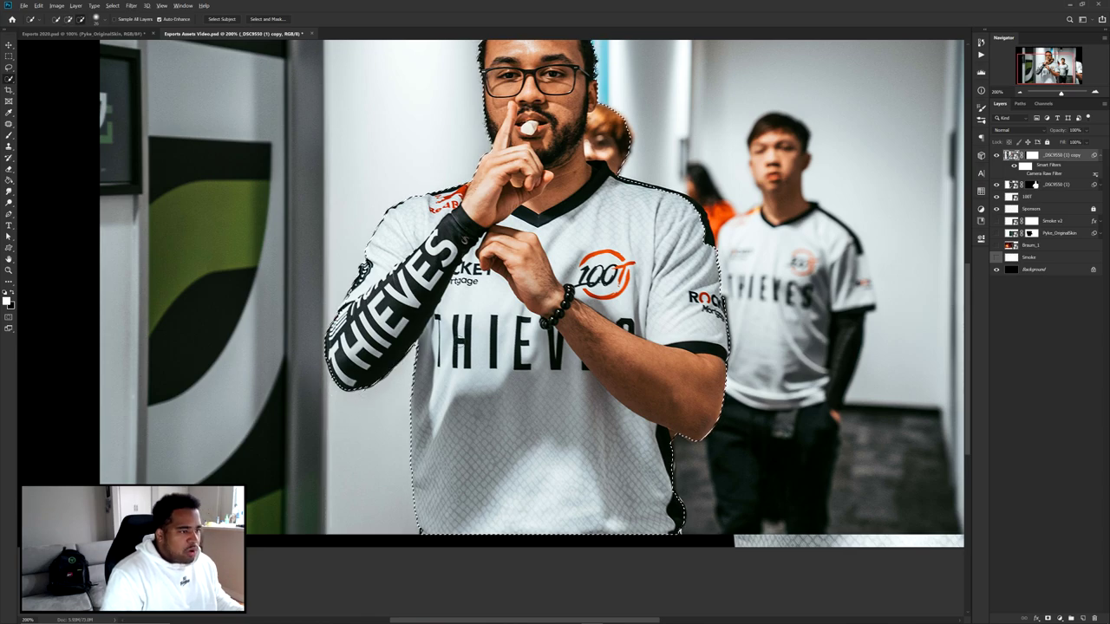
pyautogui.scroll(3, 618, 108)
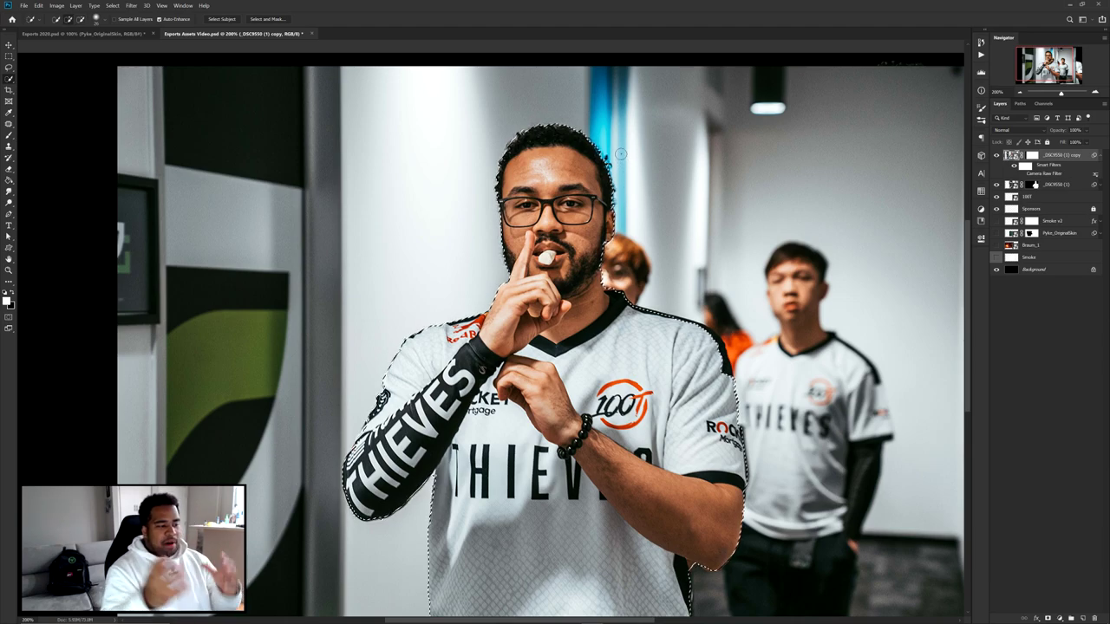
# - Delete the photo copy's existing layer mask and add a new mask from the player selection
pyautogui.rightClick(1022, 164)
pyautogui.click(1044, 173)
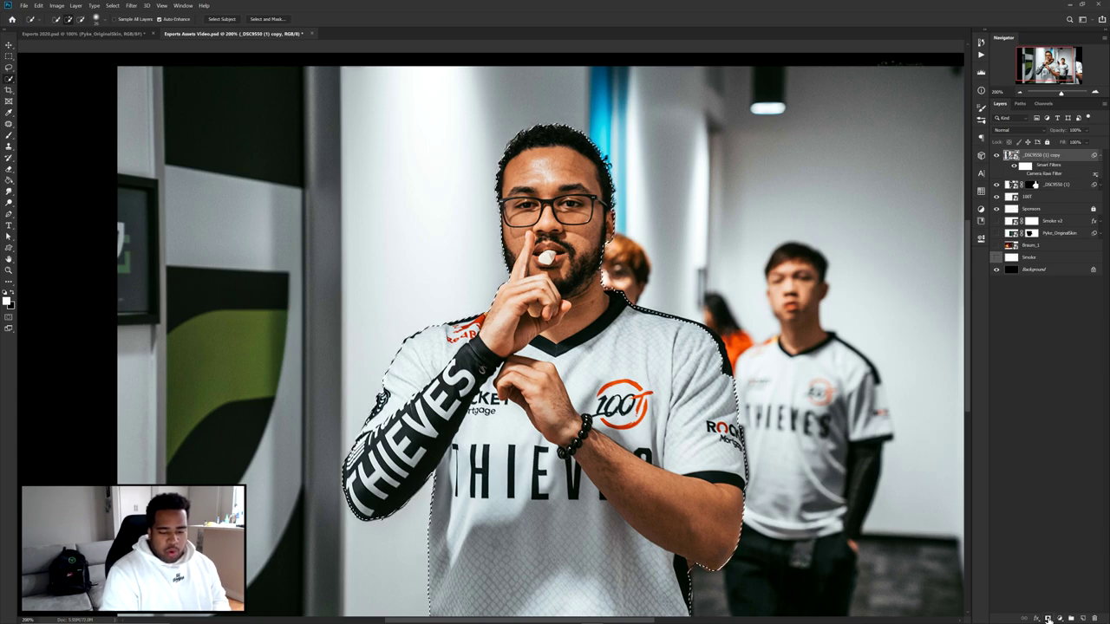
pyautogui.click(1048, 617)
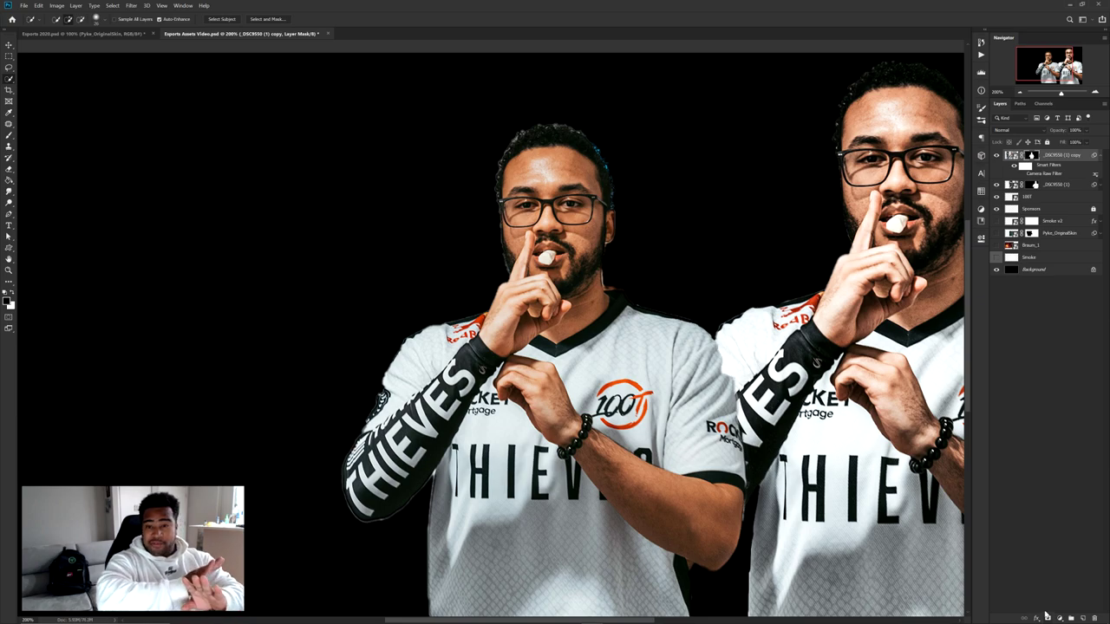
# - Move the masked player cut-out left, away from the larger player, and inspect its edges
pyautogui.press('v')
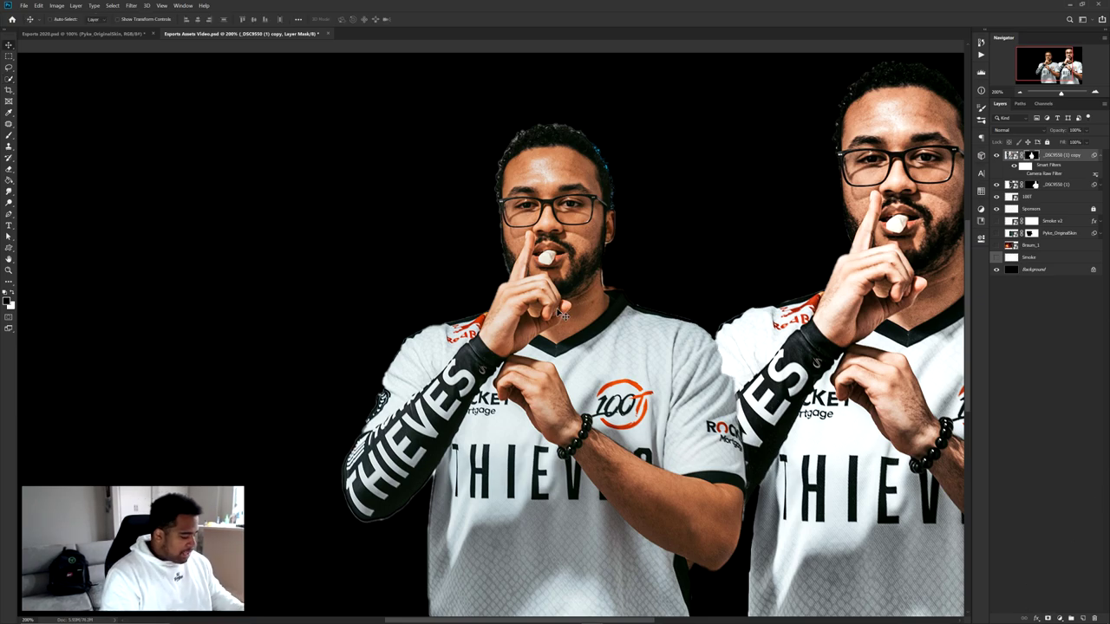
pyautogui.hotkey('ctrl', '-')
pyautogui.moveTo(513, 368); pyautogui.dragTo(410, 371)
pyautogui.scroll(3, 416, 468)
pyautogui.moveTo(476, 402); pyautogui.dragTo(470, 374)
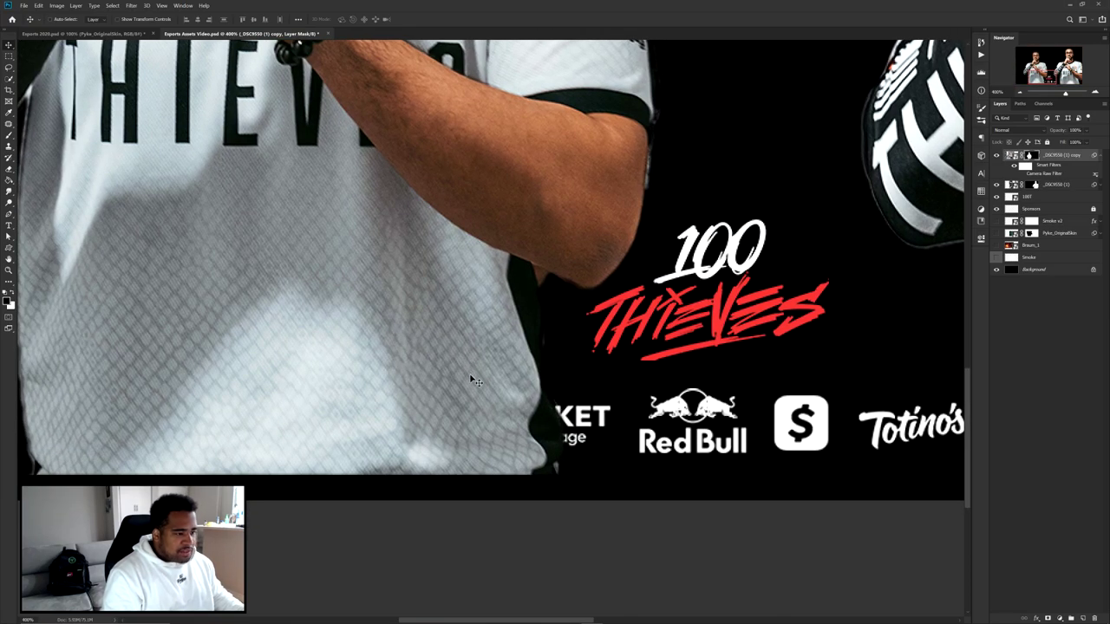
pyautogui.scroll(-5, 469, 373)
pyautogui.scroll(4, 385, 252)
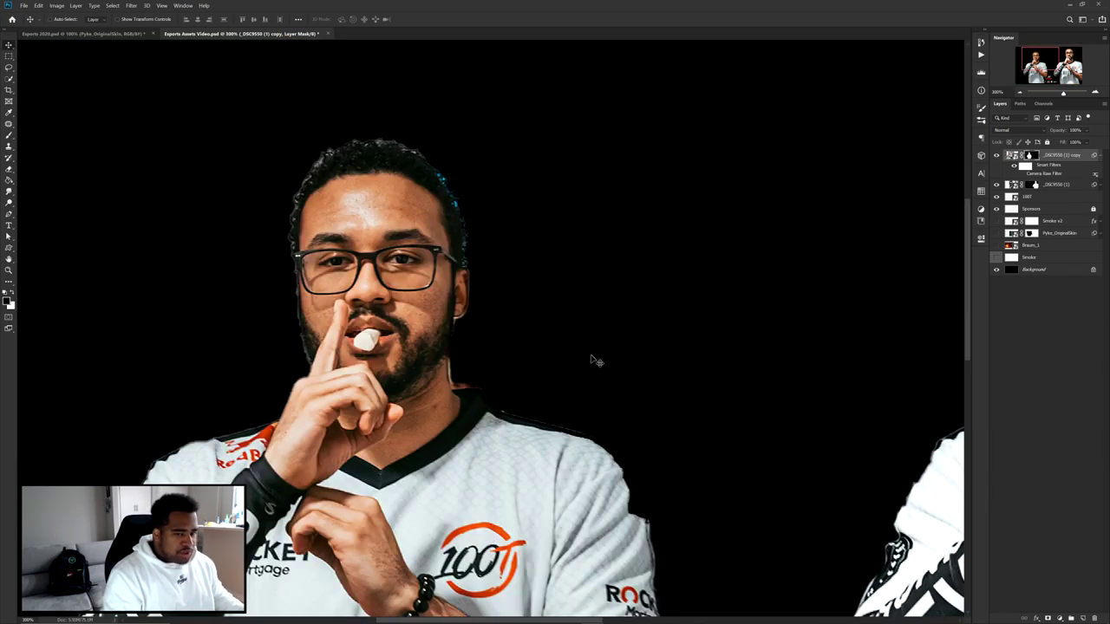
# - Set the Brush to 11 px with 100% hardness, test a black stroke across the face on the layer mask and undo it
pyautogui.press('b')
pyautogui.keyDown('alt'); pyautogui.rightClick(556, 228); pyautogui.keyUp('alt')
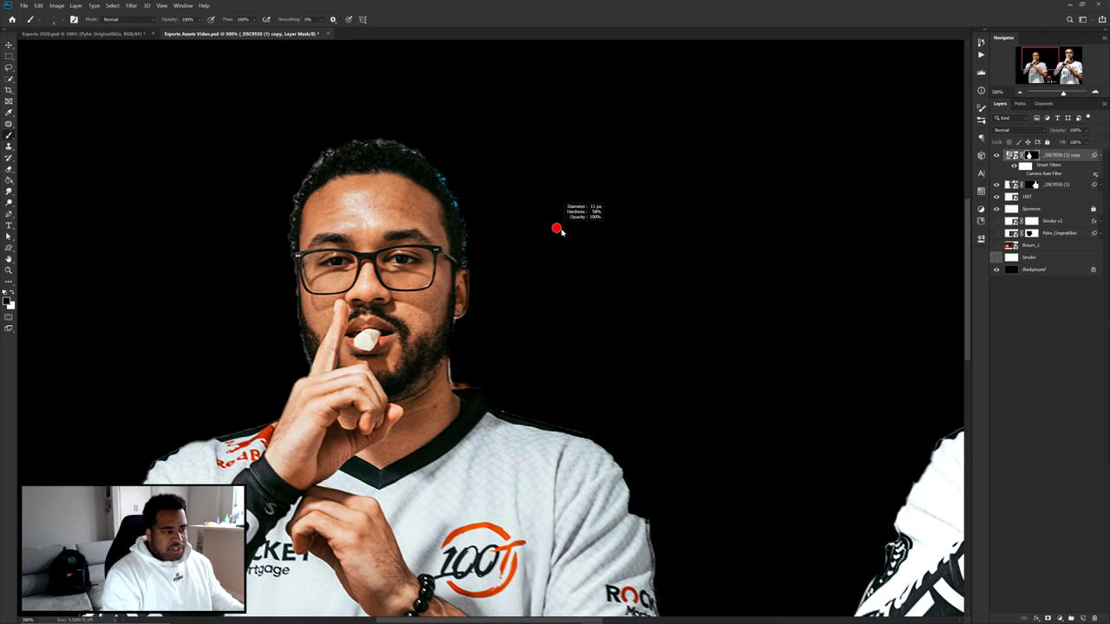
pyautogui.rightClick(560, 230)
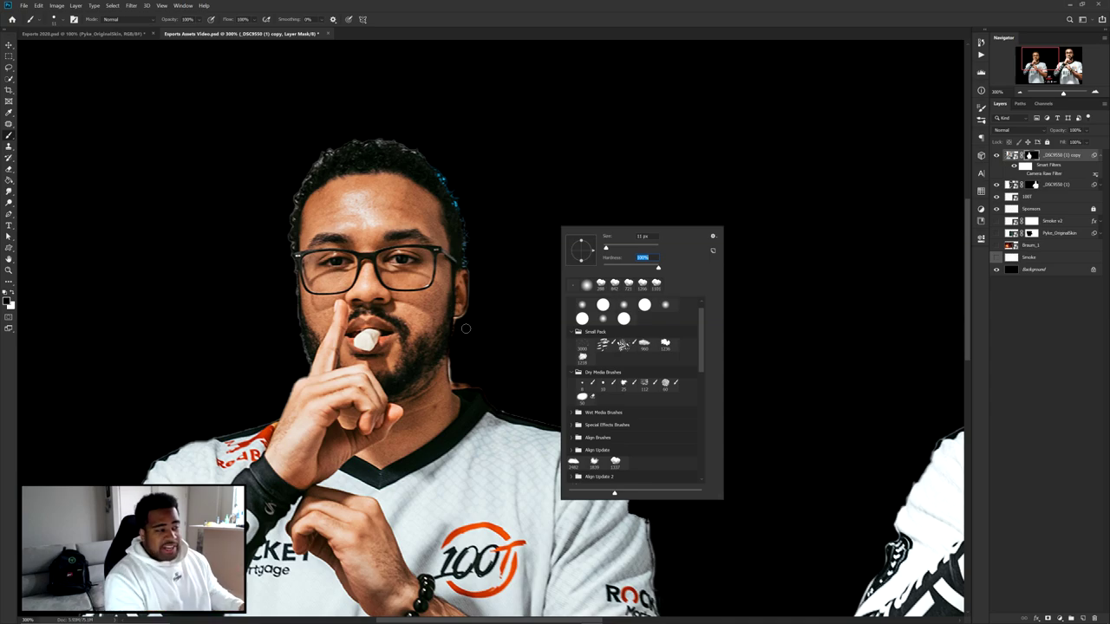
pyautogui.click(506, 340)
pyautogui.moveTo(506, 339)
pyautogui.mouseDown()
pyautogui.moveTo(124, 245)
pyautogui.moveTo(473, 308)
pyautogui.moveTo(197, 250)
pyautogui.mouseUp()
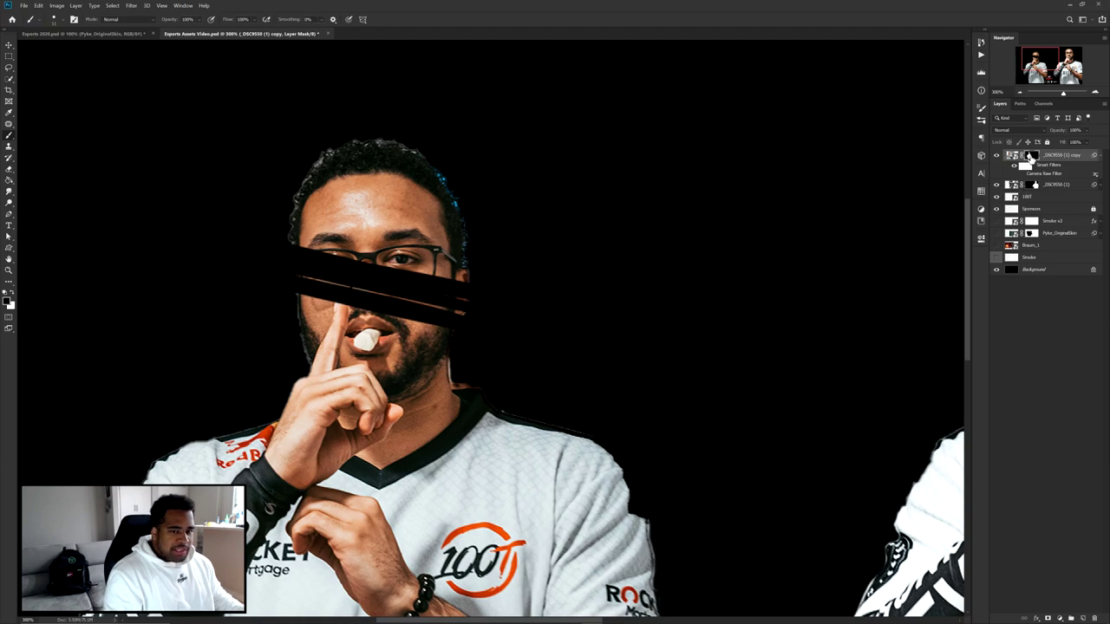
pyautogui.hotkey('ctrl', 'z')
# - Select the photo copy's image and set the foreground color to f05c5c, return to its mask and reset the default colors
pyautogui.click(1012, 157)
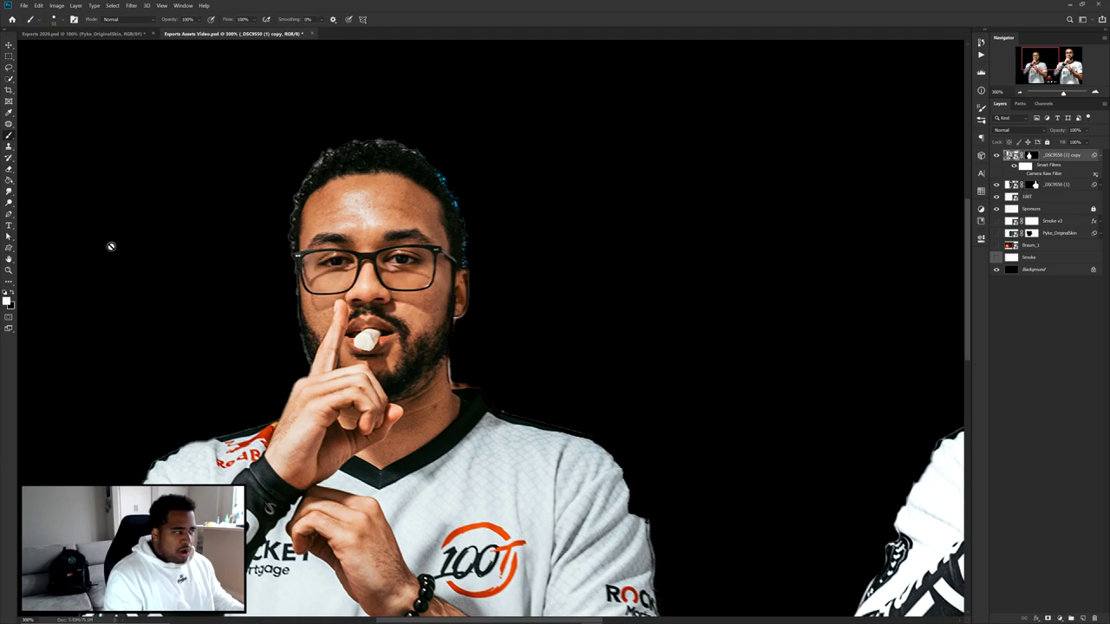
pyautogui.click(7, 300)
pyautogui.moveTo(830, 411); pyautogui.dragTo(871, 411)
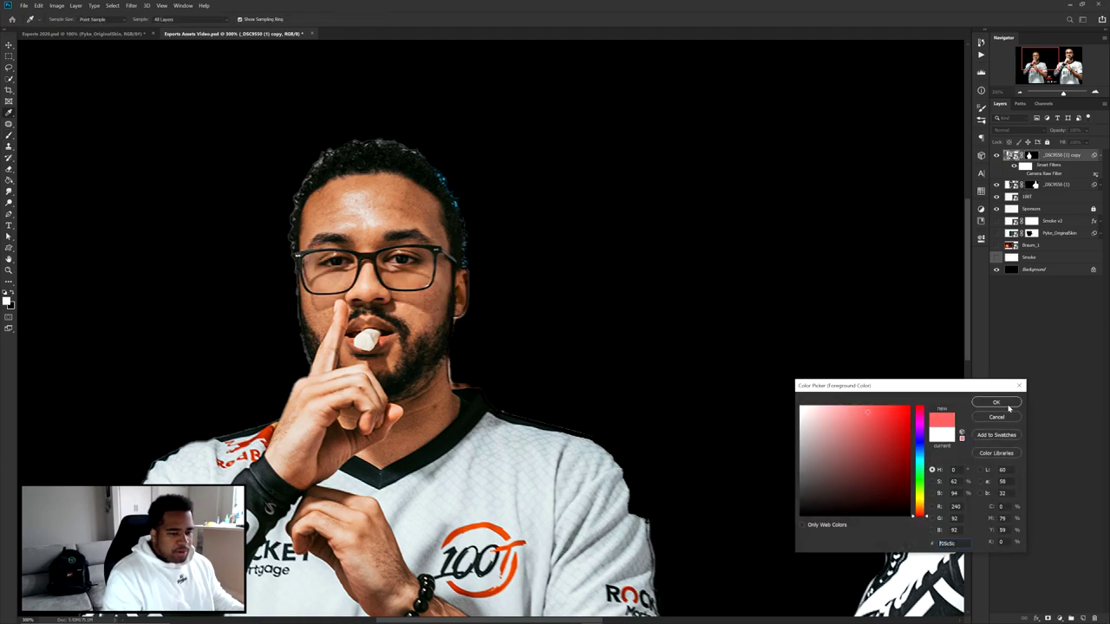
pyautogui.click(994, 402)
pyautogui.click(1031, 155)
pyautogui.press('d')
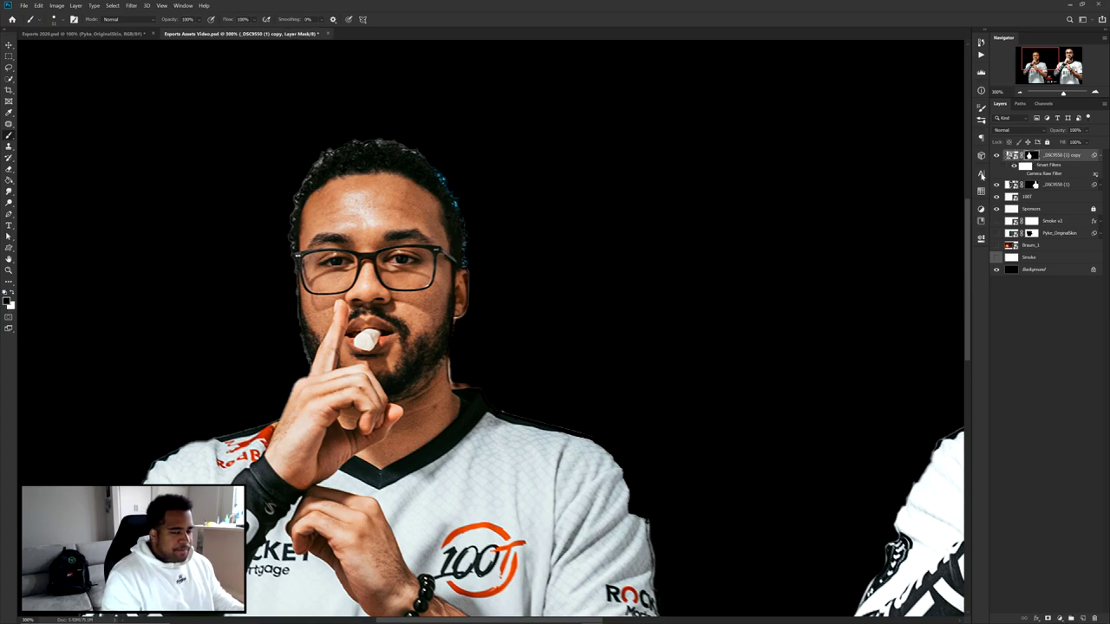
# - Paint black strokes across the player's face on the layer mask and a white stroke over them to compare hiding and revealing
pyautogui.moveTo(179, 211)
pyautogui.mouseDown()
pyautogui.moveTo(560, 314)
pyautogui.moveTo(204, 185)
pyautogui.moveTo(610, 312)
pyautogui.mouseUp()
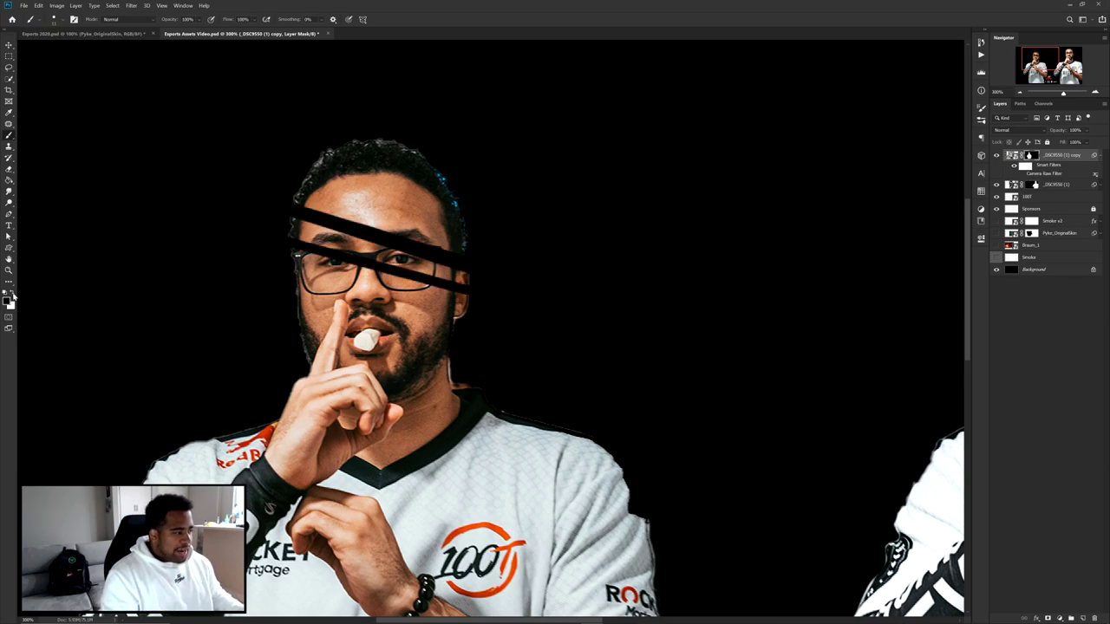
pyautogui.moveTo(233, 193); pyautogui.dragTo(539, 267)
pyautogui.moveTo(540, 267)
pyautogui.mouseDown()
pyautogui.moveTo(276, 199)
pyautogui.moveTo(527, 270)
pyautogui.mouseUp()
# - Enlarge the brush, paint white over the face on the mask, and undo the test strokes and the cut-out's move
pyautogui.press(']')
pyautogui.press(']')
pyautogui.press(']')
pyautogui.press(']')
pyautogui.press(']')
pyautogui.press(']')
pyautogui.press(']')
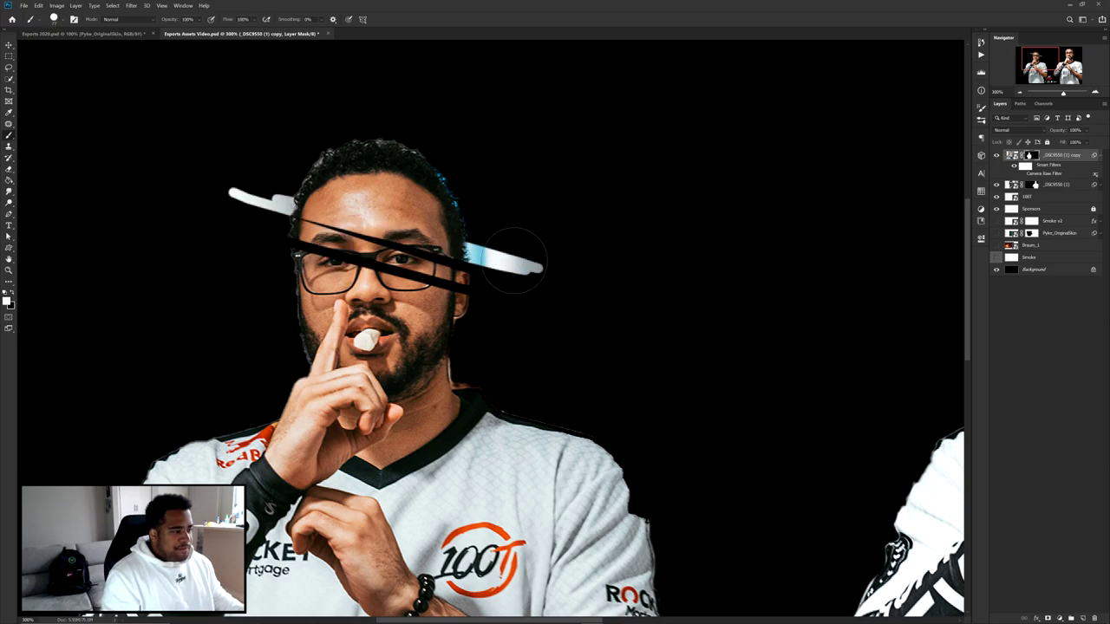
pyautogui.moveTo(259, 240); pyautogui.dragTo(538, 271)
pyautogui.moveTo(538, 271); pyautogui.dragTo(260, 243)
pyautogui.hotkey('ctrl', 'z')
pyautogui.hotkey('ctrl', 'z')
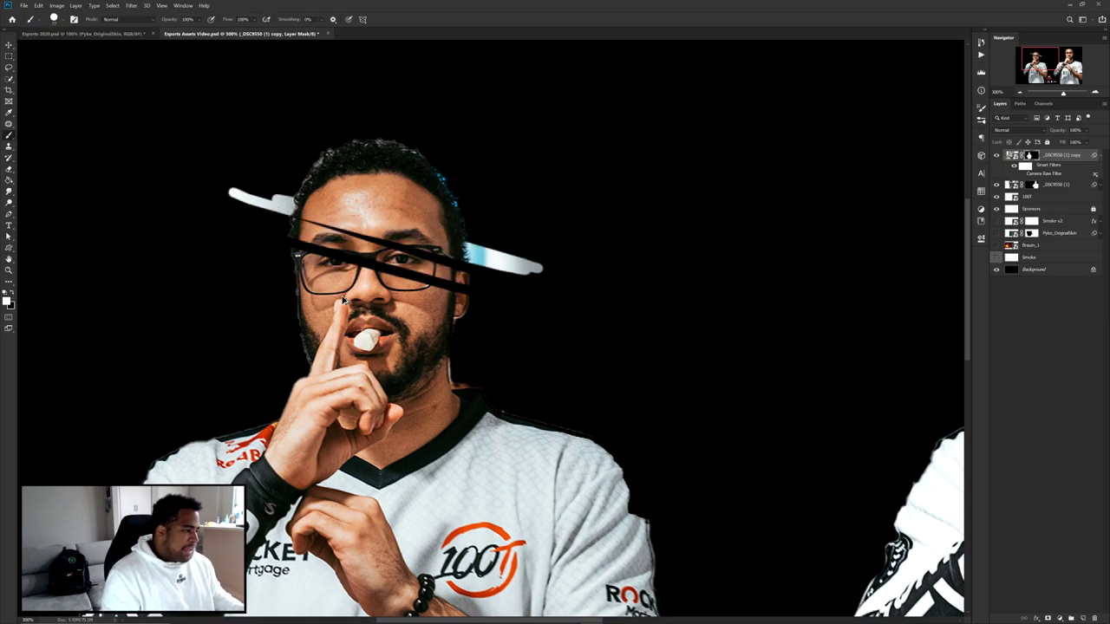
pyautogui.hscroll(-5, 104, 310)
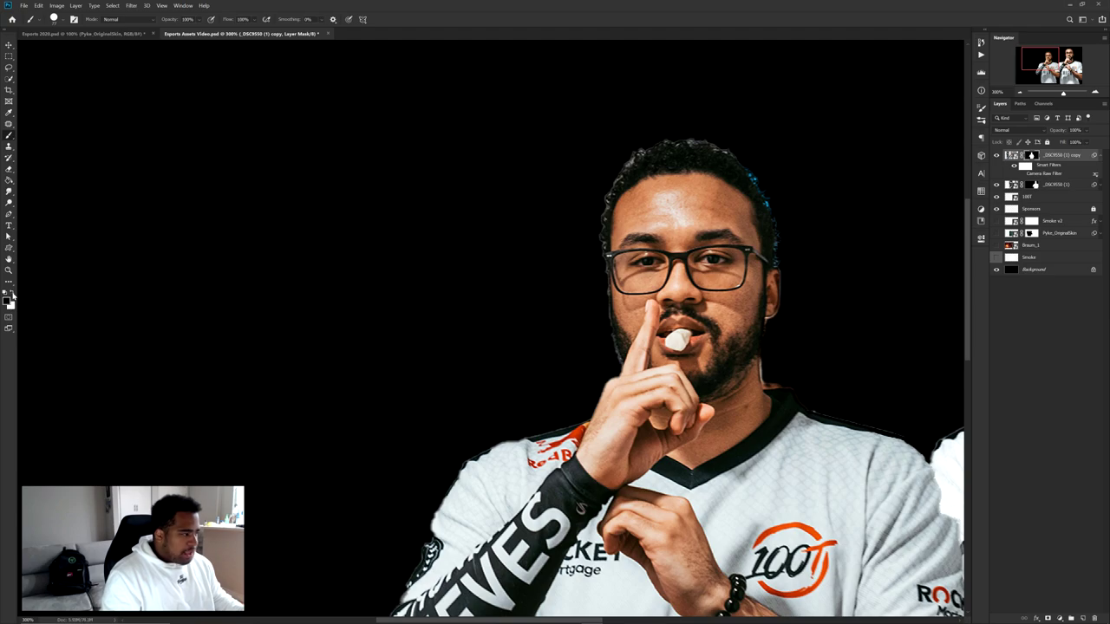
# - Clean the mask edge around the neck and collar, painting black over the light fringe and white to restore missing parts
pyautogui.scroll(2, 780, 347)
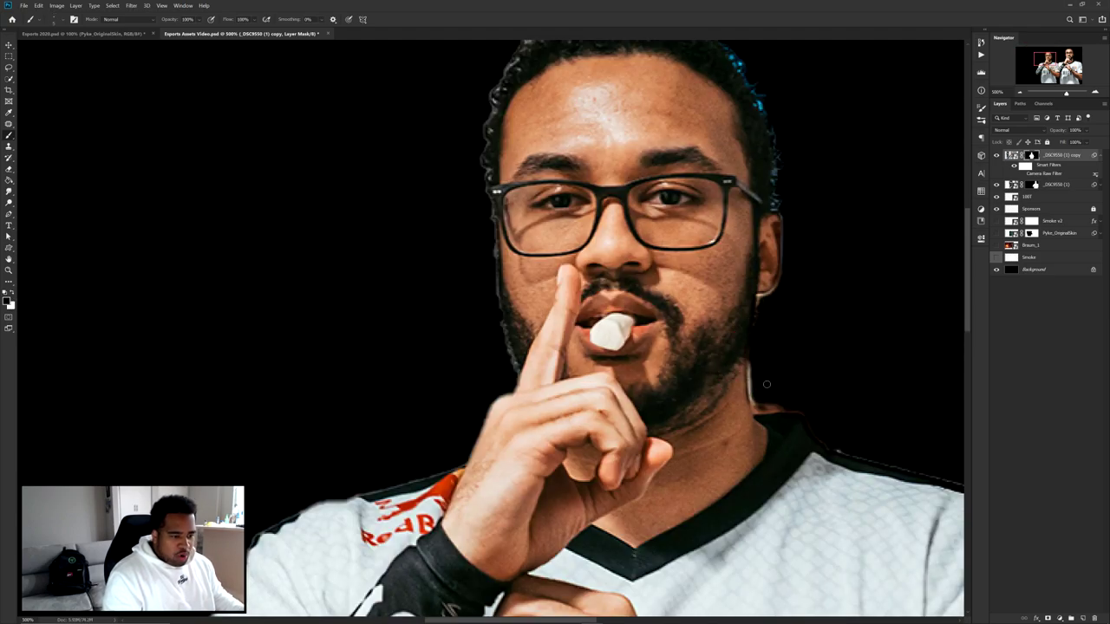
pyautogui.scroll(2, 766, 389)
pyautogui.moveTo(775, 379); pyautogui.dragTo(621, 331)
pyautogui.moveTo(561, 190)
pyautogui.mouseDown()
pyautogui.moveTo(538, 344)
pyautogui.moveTo(572, 361)
pyautogui.moveTo(547, 318)
pyautogui.moveTo(560, 355)
pyautogui.moveTo(634, 371)
pyautogui.moveTo(665, 415)
pyautogui.moveTo(755, 451)
pyautogui.moveTo(953, 497)
pyautogui.moveTo(681, 389)
pyautogui.moveTo(540, 352)
pyautogui.mouseUp()
pyautogui.moveTo(643, 378); pyautogui.dragTo(669, 417)
pyautogui.press('x')
pyautogui.moveTo(527, 359)
pyautogui.mouseDown()
pyautogui.moveTo(534, 375)
pyautogui.moveTo(547, 352)
pyautogui.moveTo(552, 360)
pyautogui.mouseUp()
pyautogui.press('x')
pyautogui.press('x')
pyautogui.press('x')
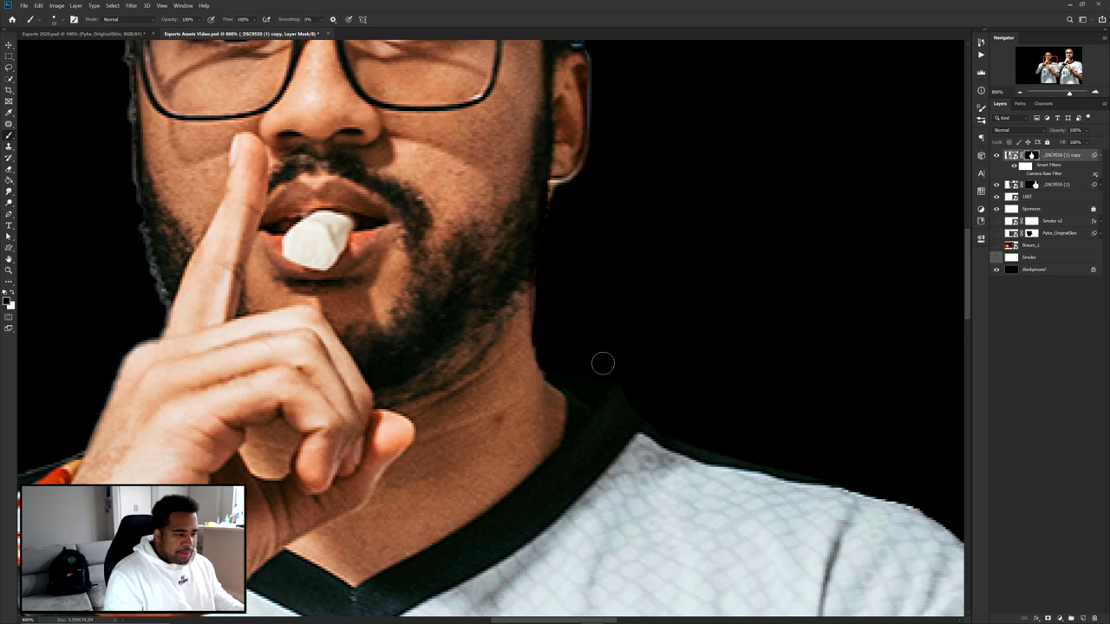
# - Paint black on the mask along the player's ear and jaw to remove the leftover light fringe
pyautogui.scroll(3, 590, 243)
pyautogui.moveTo(563, 359)
pyautogui.mouseDown()
pyautogui.moveTo(597, 320)
pyautogui.moveTo(599, 244)
pyautogui.mouseUp()
pyautogui.moveTo(617, 297); pyautogui.dragTo(519, 301)
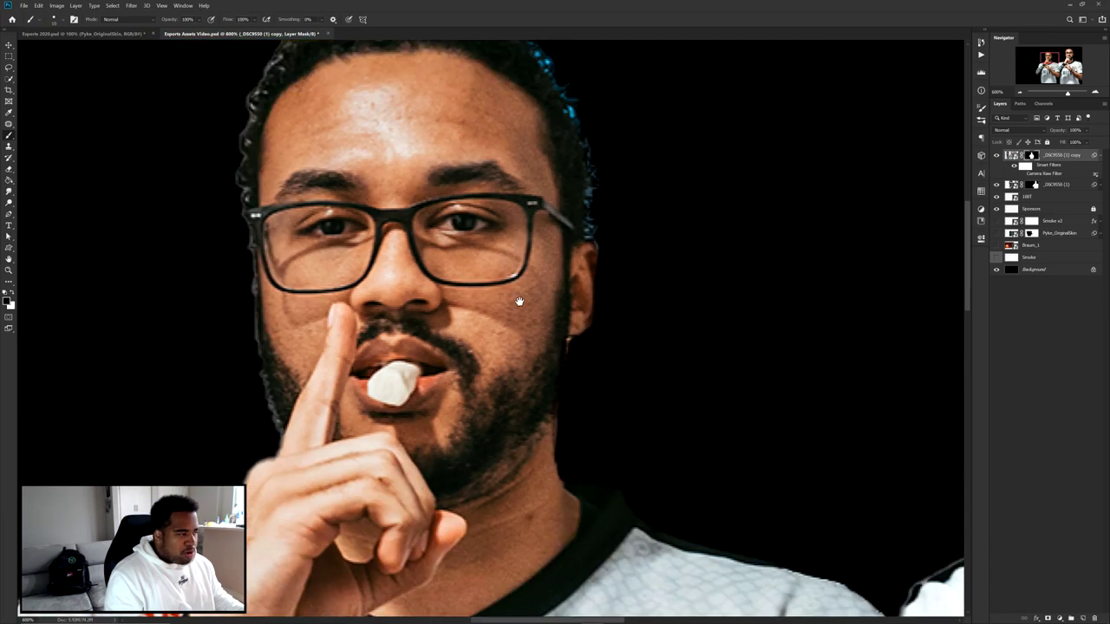
pyautogui.moveTo(416, 433); pyautogui.dragTo(506, 367)
pyautogui.scroll(-2, 502, 357)
pyautogui.moveTo(690, 482)
pyautogui.mouseDown()
pyautogui.moveTo(569, 303)
pyautogui.moveTo(413, 200)
pyautogui.mouseUp()
pyautogui.press('v')
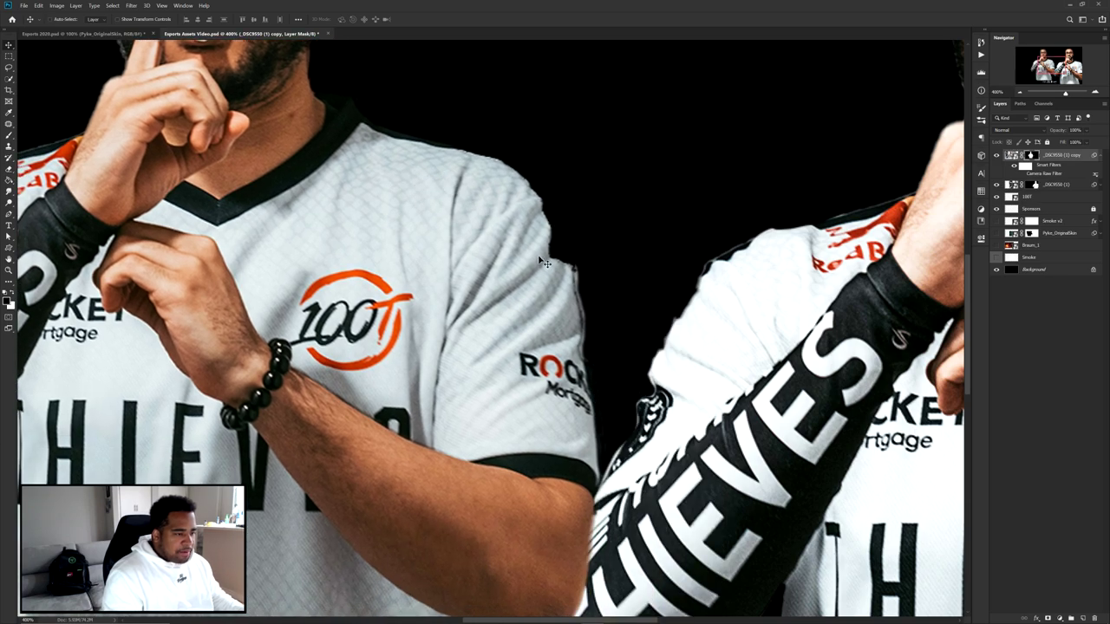
# - Paint white on the player copy's layer mask to restore the missing shoulder and upper sleeve of the jersey
pyautogui.press('b')
pyautogui.moveTo(562, 274); pyautogui.dragTo(536, 200)
pyautogui.hotkey('ctrl', 'z')
pyautogui.press('x')
pyautogui.keyDown('alt'); pyautogui.rightClick(506, 218); pyautogui.keyUp('alt')
pyautogui.moveTo(500, 156)
pyautogui.mouseDown()
pyautogui.moveTo(560, 247)
pyautogui.moveTo(572, 302)
pyautogui.mouseUp()
pyautogui.keyDown('alt'); pyautogui.rightClick(506, 154); pyautogui.keyUp('alt')
pyautogui.moveTo(482, 148); pyautogui.dragTo(480, 148)
pyautogui.hotkey('ctrl', 'z')
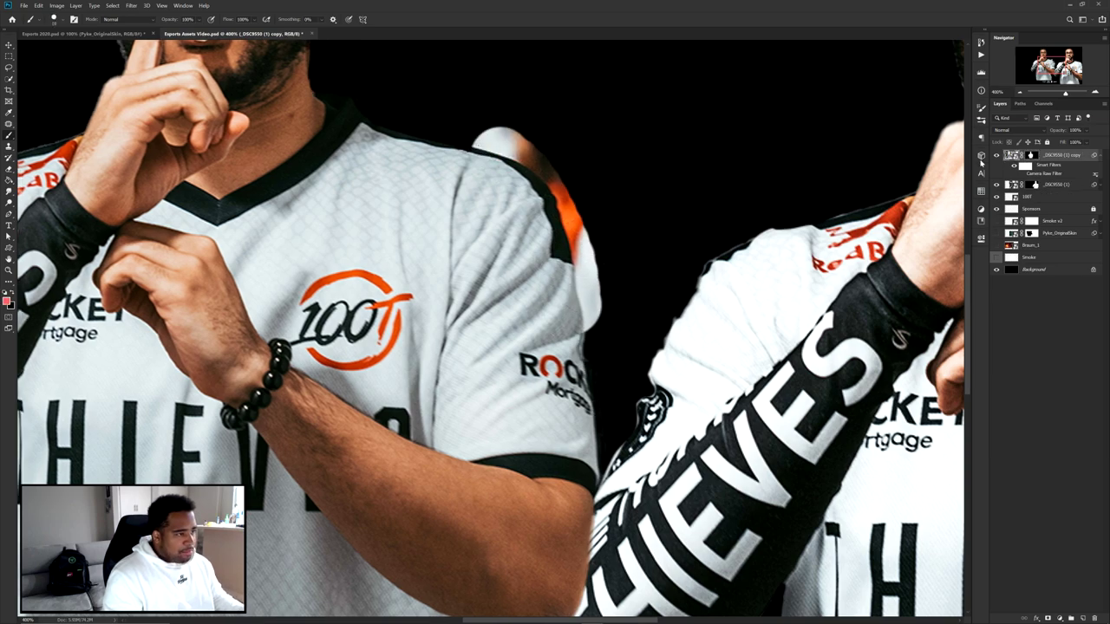
# - Paint black on the player copy's layer mask to remove the leftover photo background around the restored shoulder
pyautogui.click(1029, 156)
pyautogui.moveTo(461, 128)
pyautogui.mouseDown()
pyautogui.moveTo(516, 142)
pyautogui.moveTo(477, 136)
pyautogui.moveTo(560, 180)
pyautogui.moveTo(607, 340)
pyautogui.moveTo(598, 345)
pyautogui.moveTo(563, 176)
pyautogui.mouseUp()
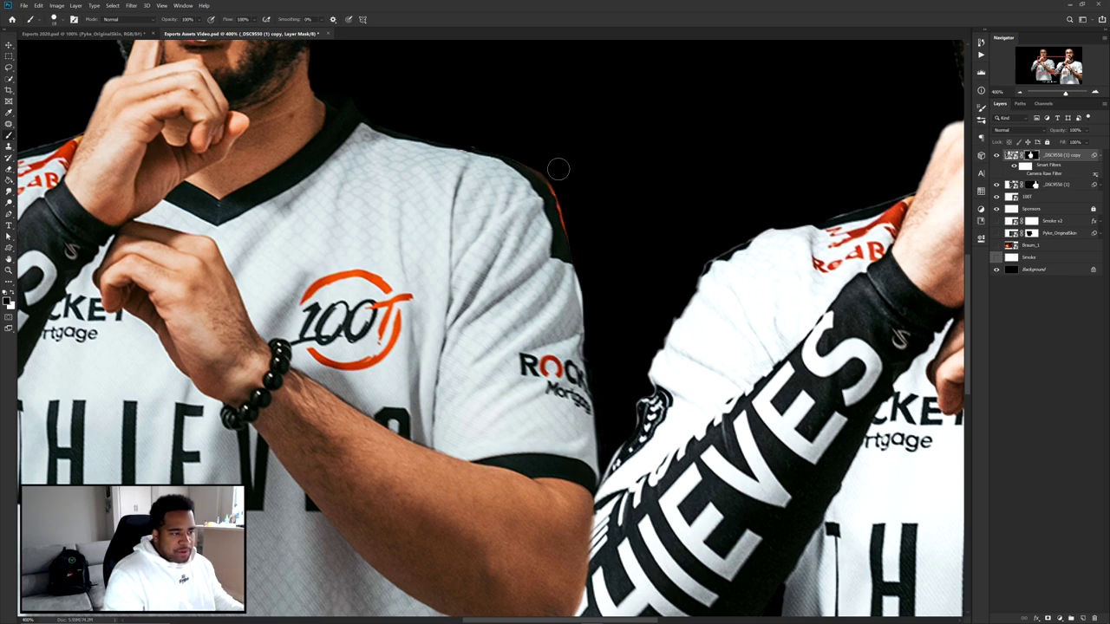
pyautogui.hotkey('ctrl', '1')
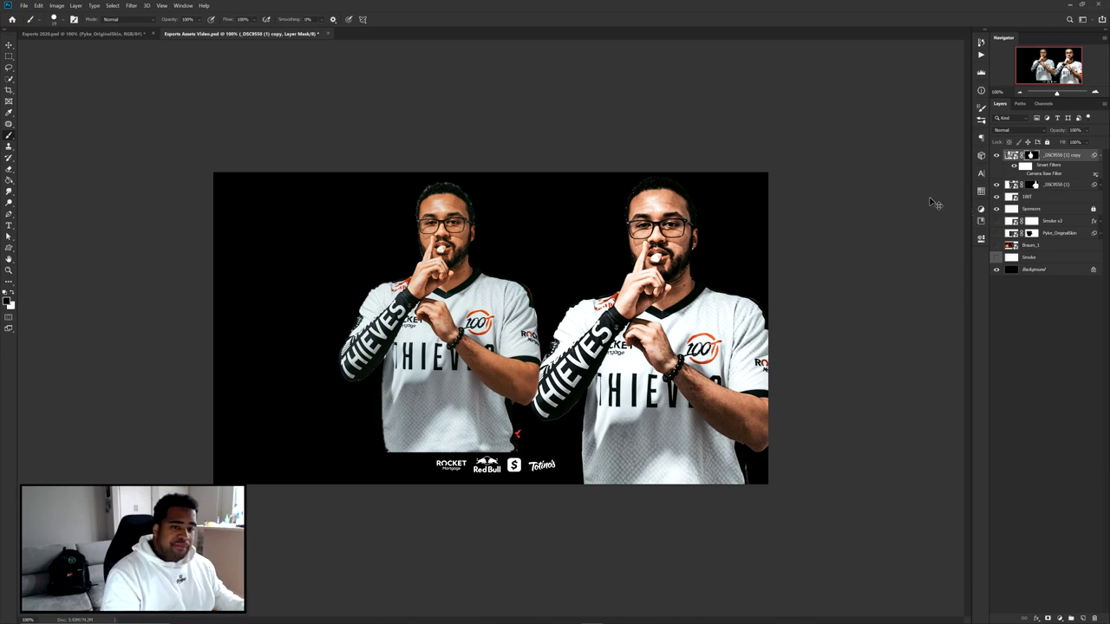
# - Convert the masked player copy to a Smart Object and rasterize it so the mask is baked into the layer
pyautogui.rightClick(1059, 157)
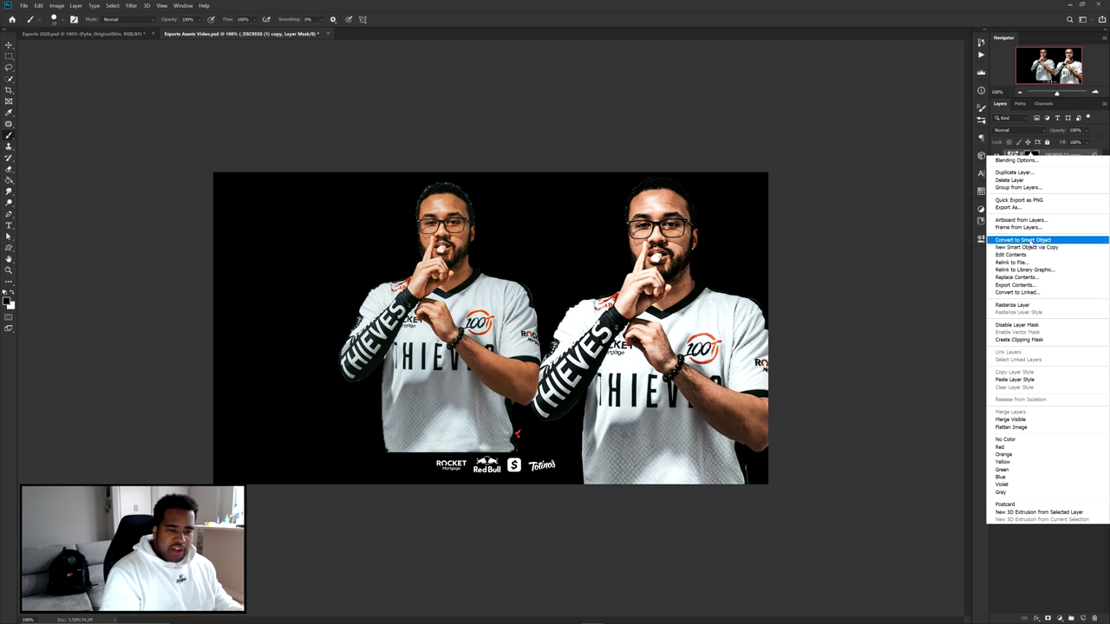
pyautogui.click(1027, 240)
pyautogui.rightClick(1028, 156)
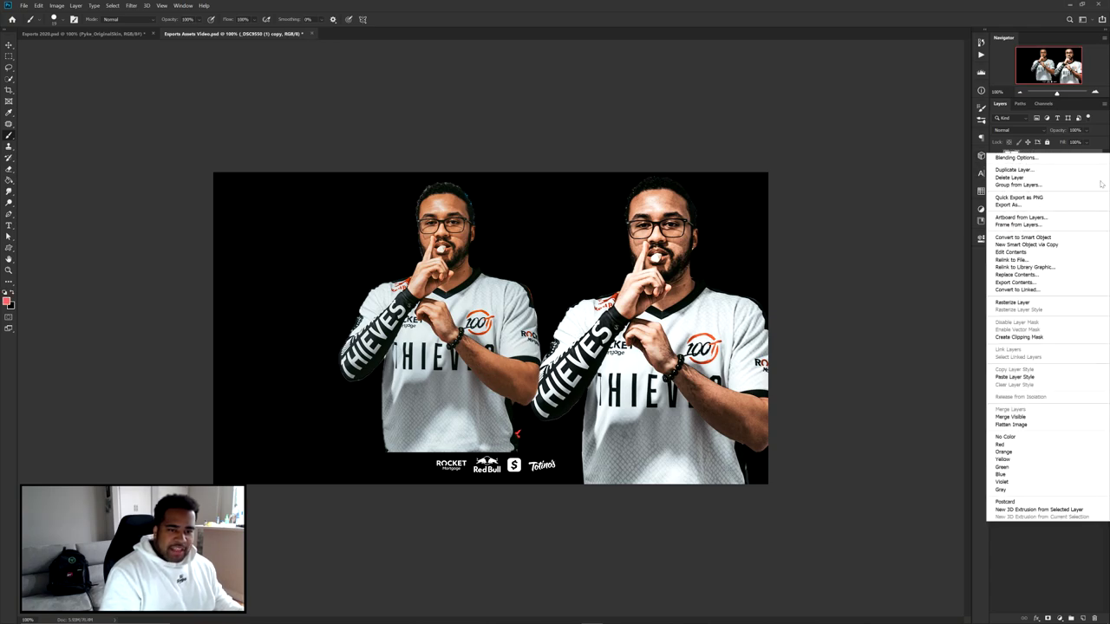
pyautogui.click(1026, 304)
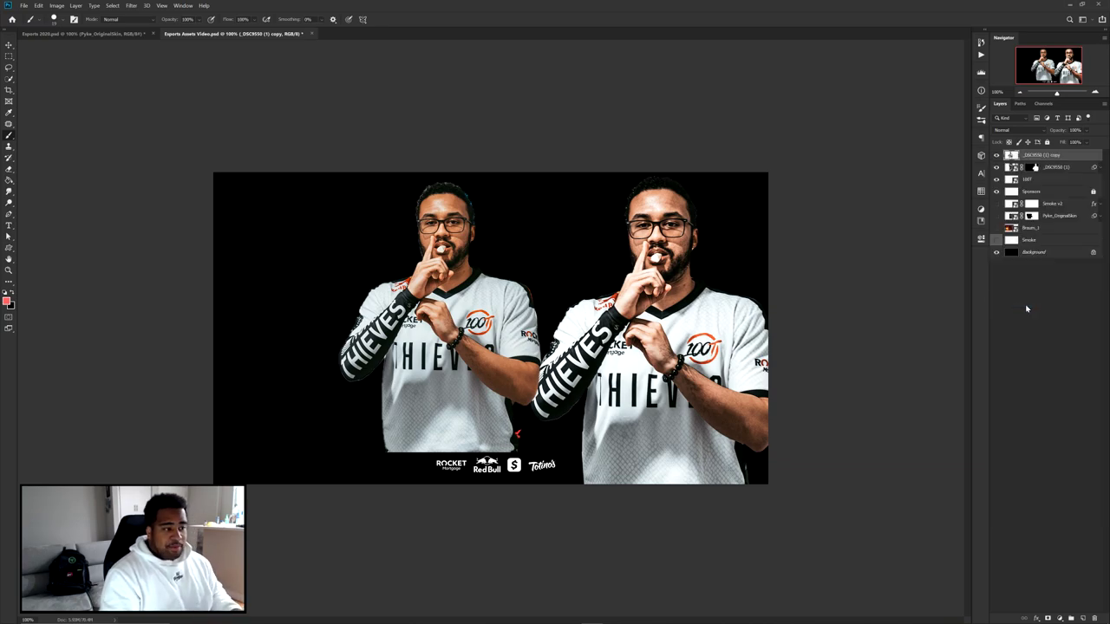
# - Move the rasterized cut-out away from the other player and apply Defringe to its edges
pyautogui.press('v')
pyautogui.moveTo(489, 250); pyautogui.dragTo(415, 251)
pyautogui.click(59, 7)
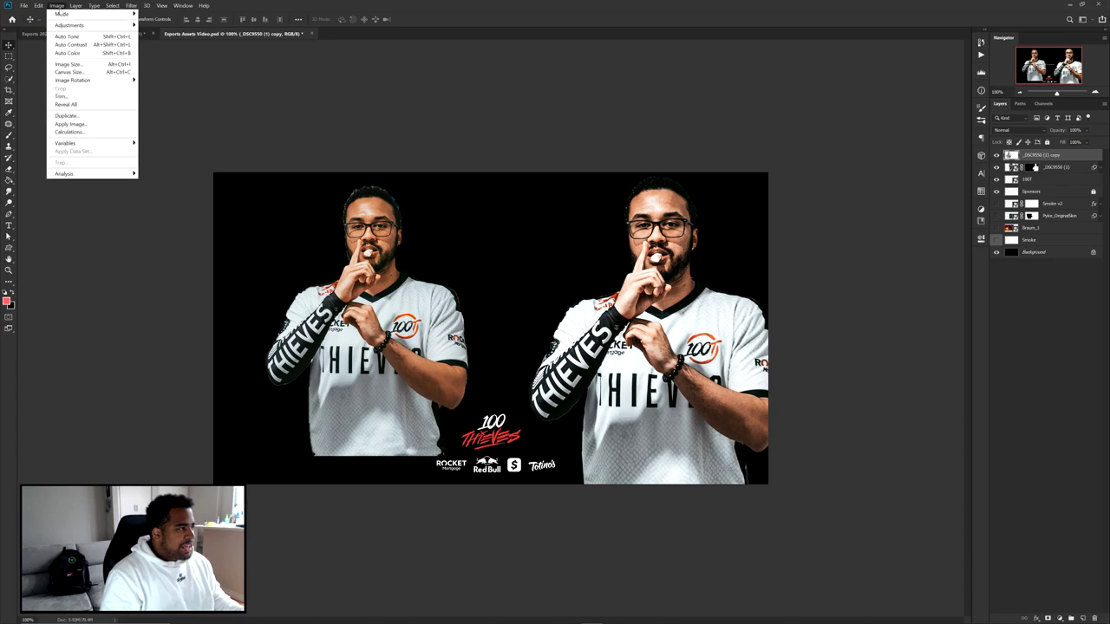
pyautogui.moveTo(75, 7)
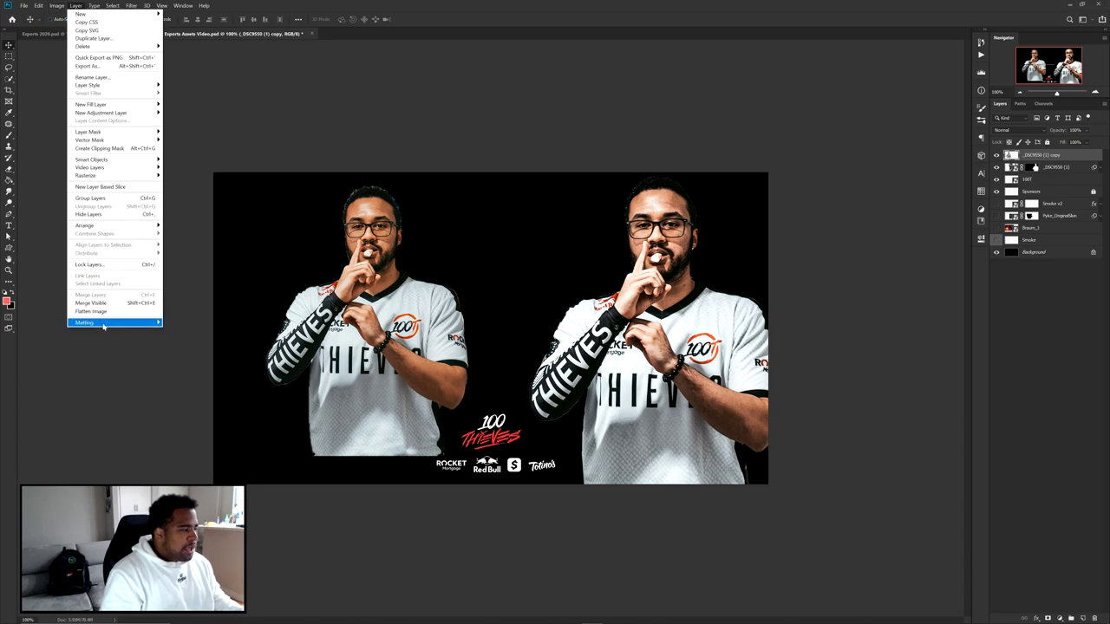
pyautogui.moveTo(130, 323)
pyautogui.click(183, 330)
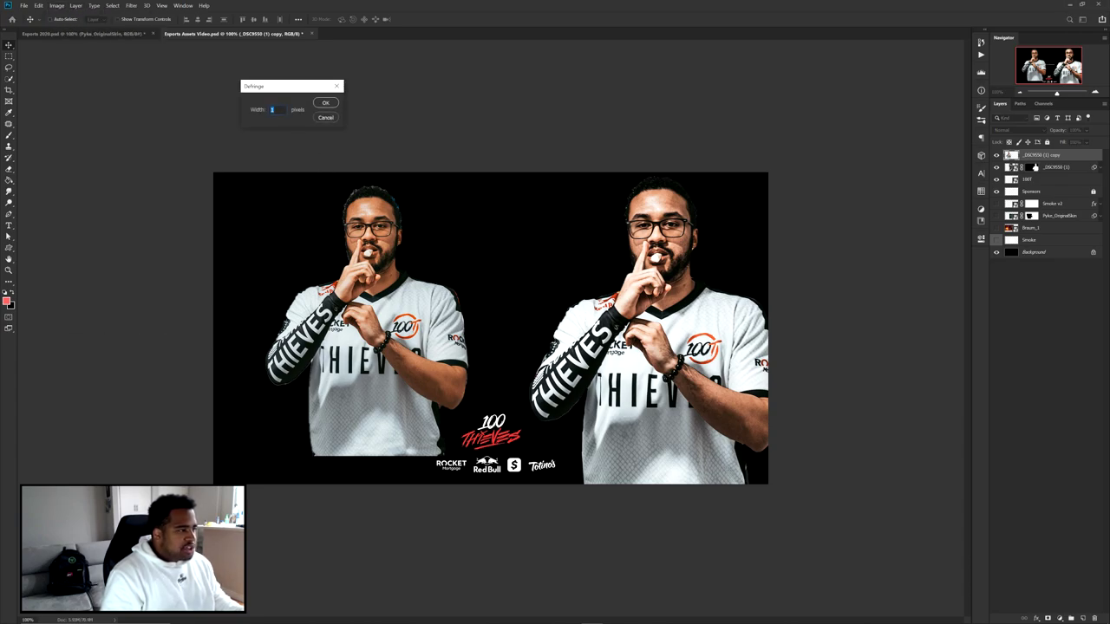
pyautogui.click(324, 104)
pyautogui.scroll(5, 373, 184)
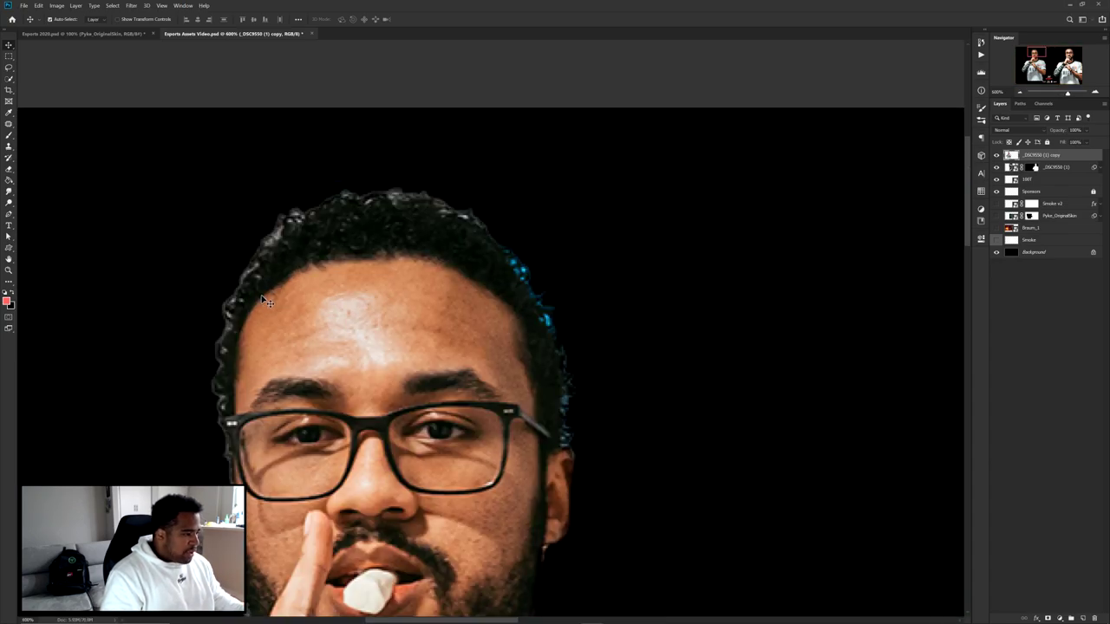
# - Undo the defringe to compare the hair edge, and apply Defringe to the cut-out again
pyautogui.hotkey('ctrl', 'z')
pyautogui.hscroll(5, 267, 301)
pyautogui.click(57, 6)
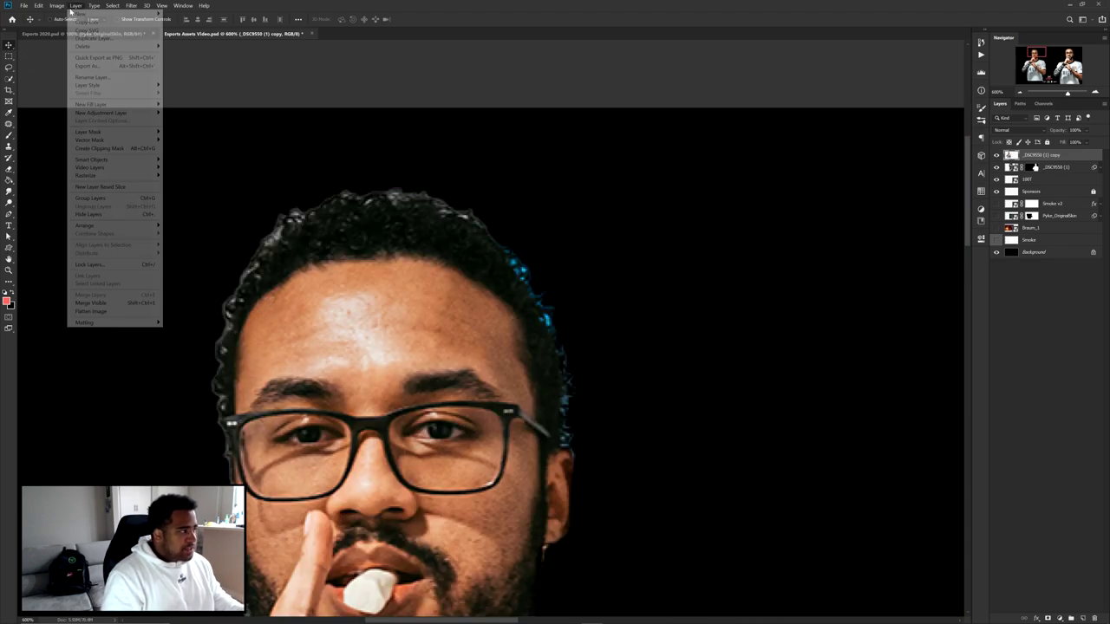
pyautogui.moveTo(77, 6)
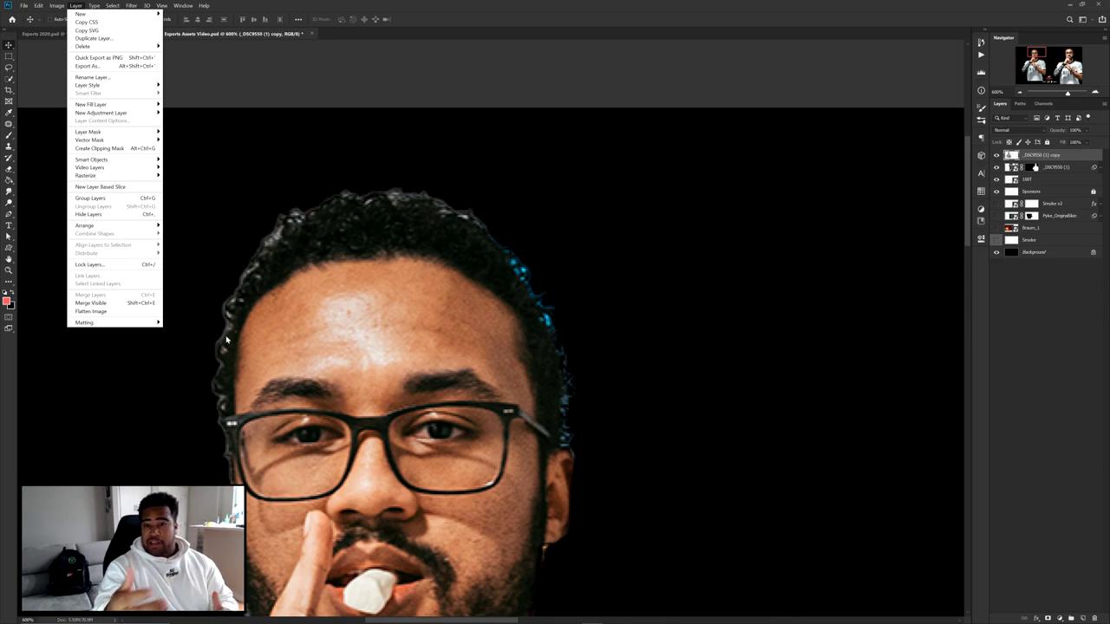
pyautogui.moveTo(148, 322)
pyautogui.click(187, 328)
pyautogui.click(326, 104)
pyautogui.scroll(-3, 227, 354)
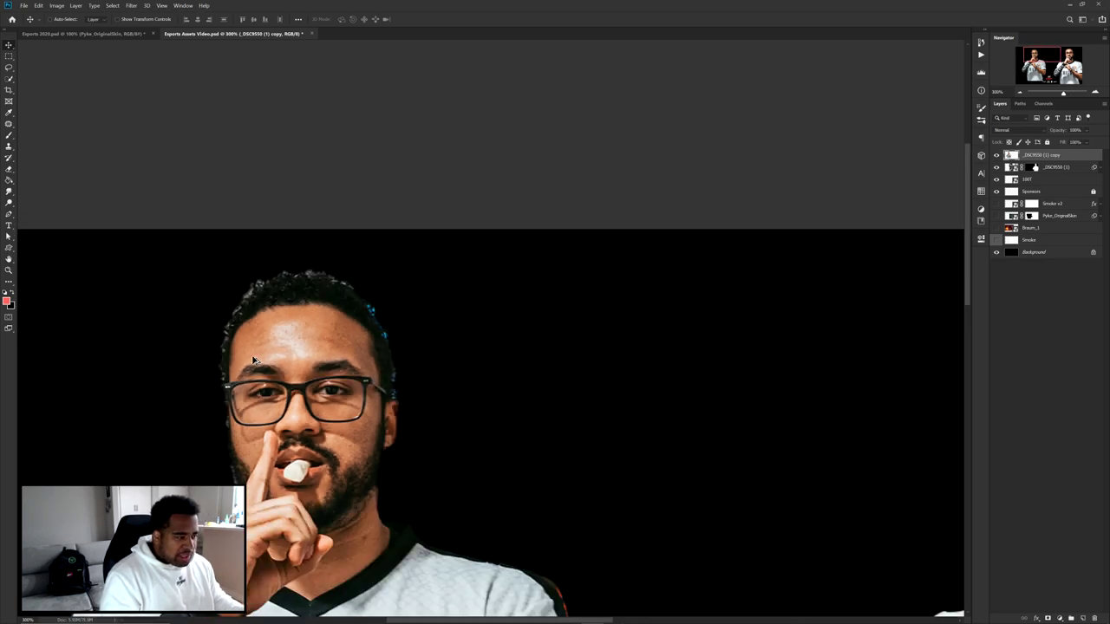
pyautogui.scroll(-1, 350, 373)
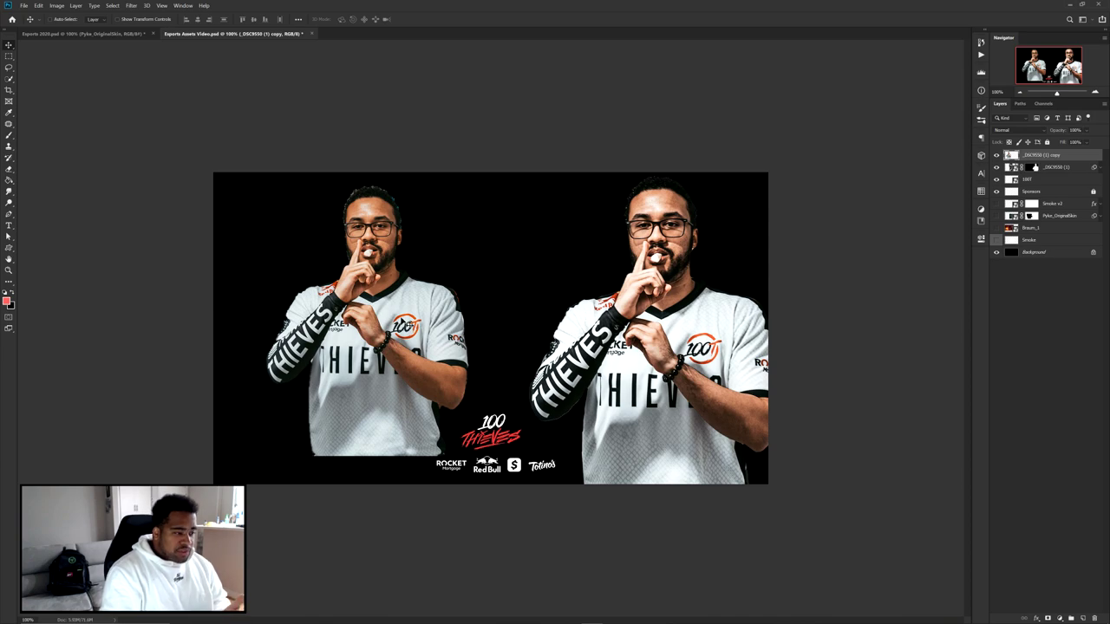
# - Convert the defringed cut-out to a Smart Object and adjust two Basic sliders on it with the Camera Raw Filter
pyautogui.rightClick(1058, 155)
pyautogui.click(1022, 267)
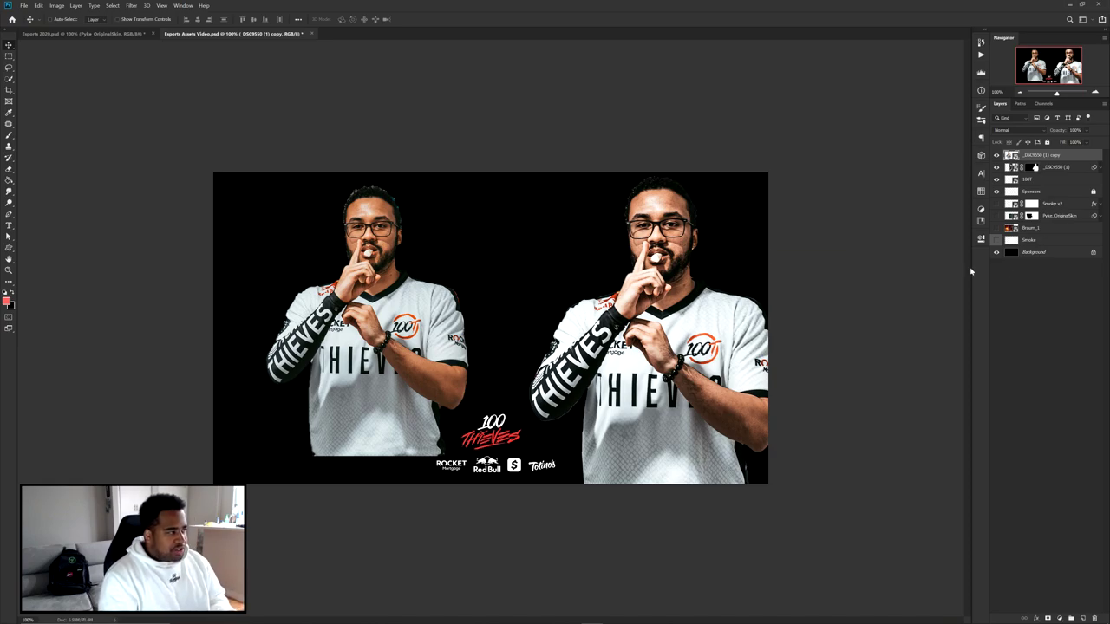
pyautogui.click(132, 6)
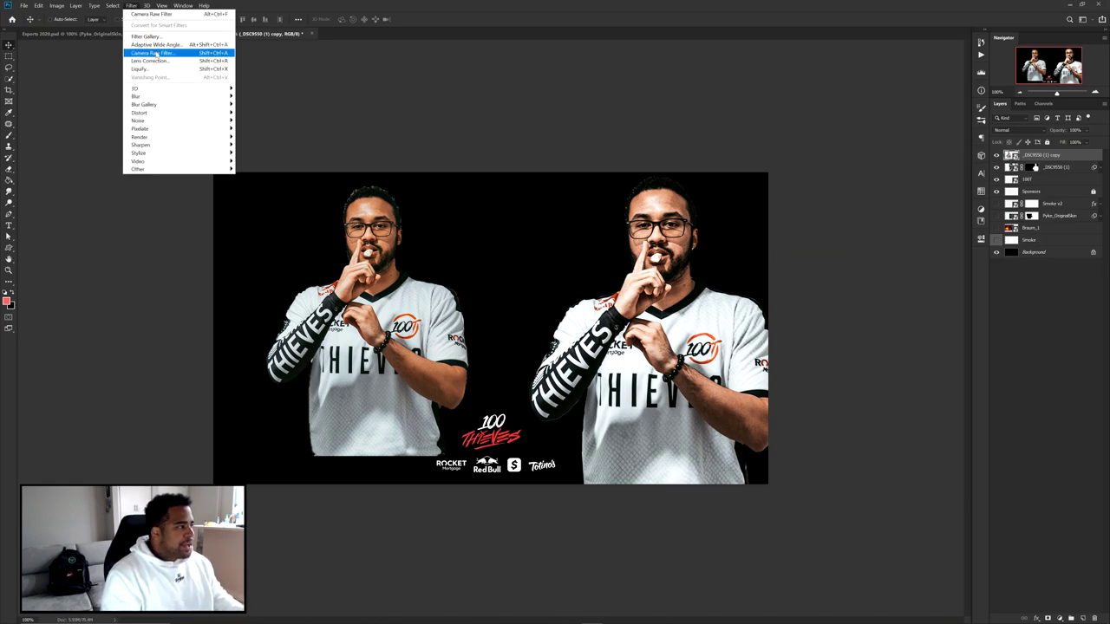
pyautogui.click(157, 53)
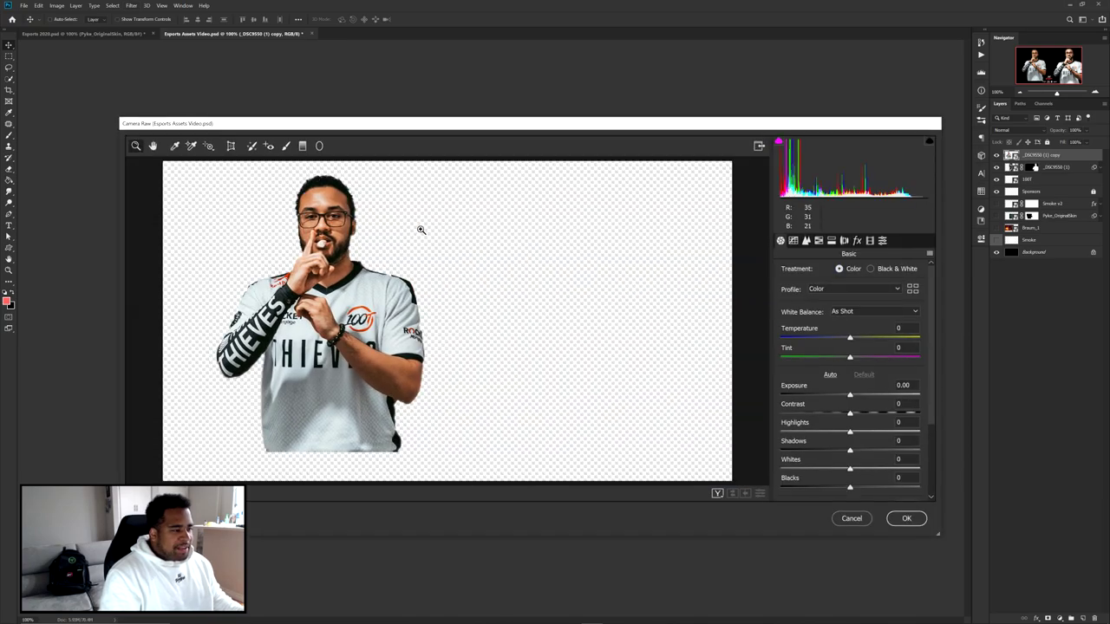
pyautogui.click(316, 243)
pyautogui.click(316, 243)
pyautogui.scroll(-4, 857, 423)
pyautogui.moveTo(849, 426); pyautogui.dragTo(868, 426)
pyautogui.moveTo(849, 475); pyautogui.dragTo(832, 475)
pyautogui.click(892, 517)
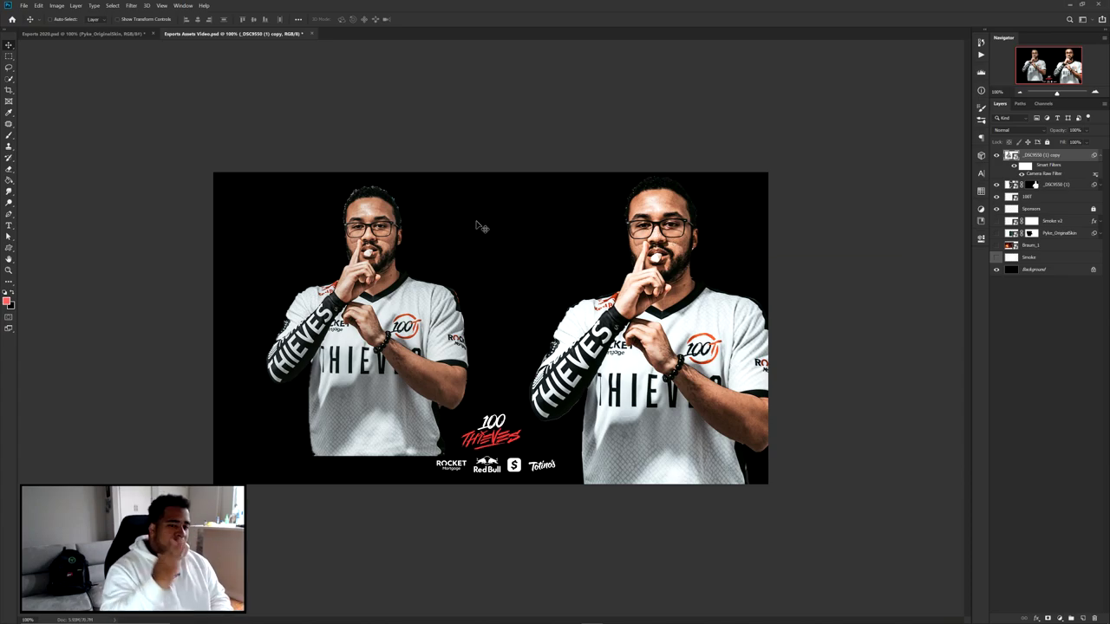
# - Delete the player copy and bring the original masked player into Esports 2020.psd, placing it over the Braum artwork
pyautogui.press('Delete')
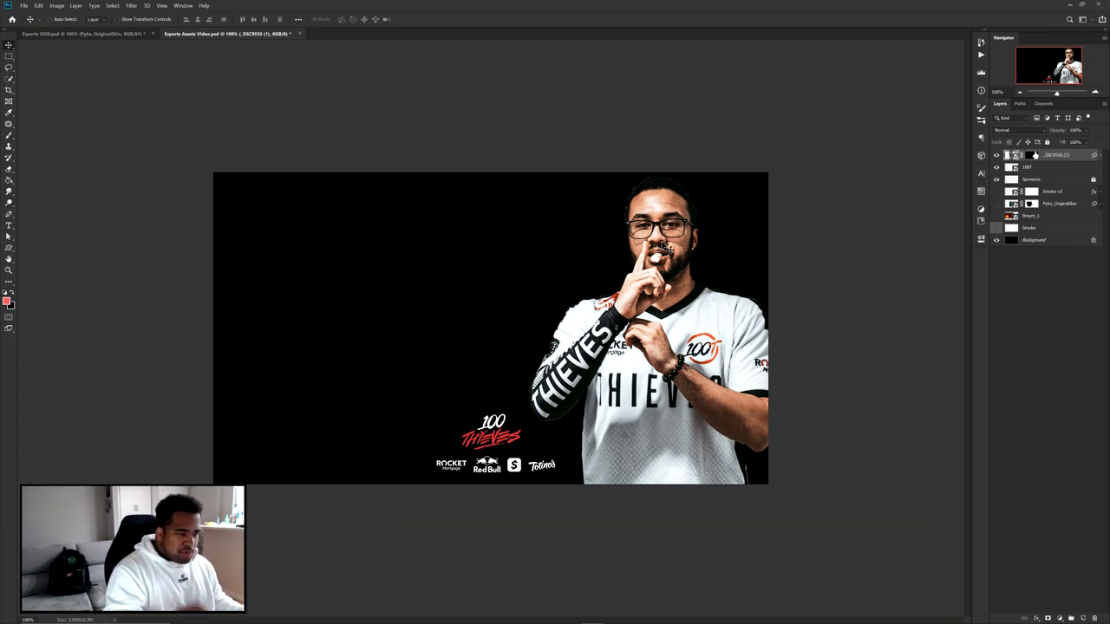
pyautogui.moveTo(658, 248); pyautogui.dragTo(381, 292)
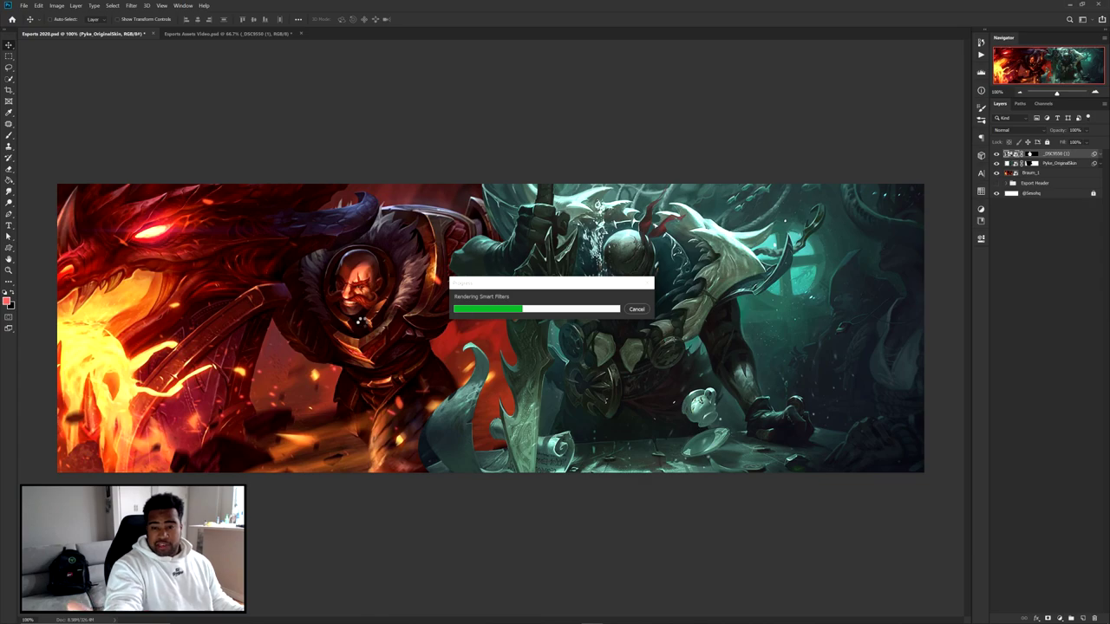
pyautogui.moveTo(390, 272); pyautogui.dragTo(332, 317)
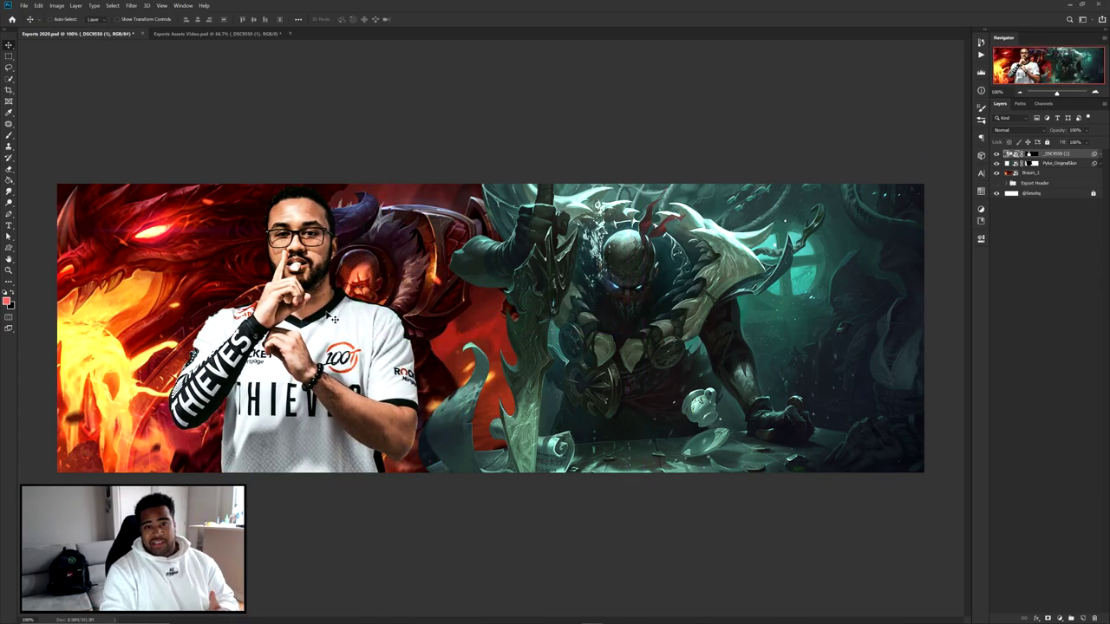
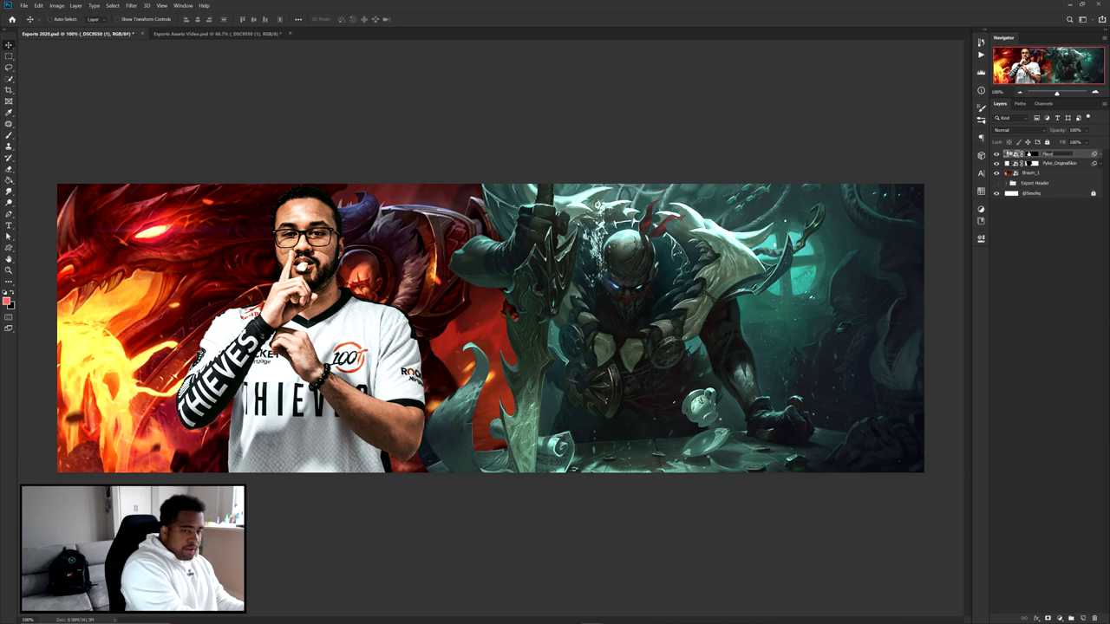
# - Add a Gradient Map adjustment above the Pyke_OriginalSkin layer and choose the custom black-to-dark-grey gradient preset
pyautogui.click(1059, 164)
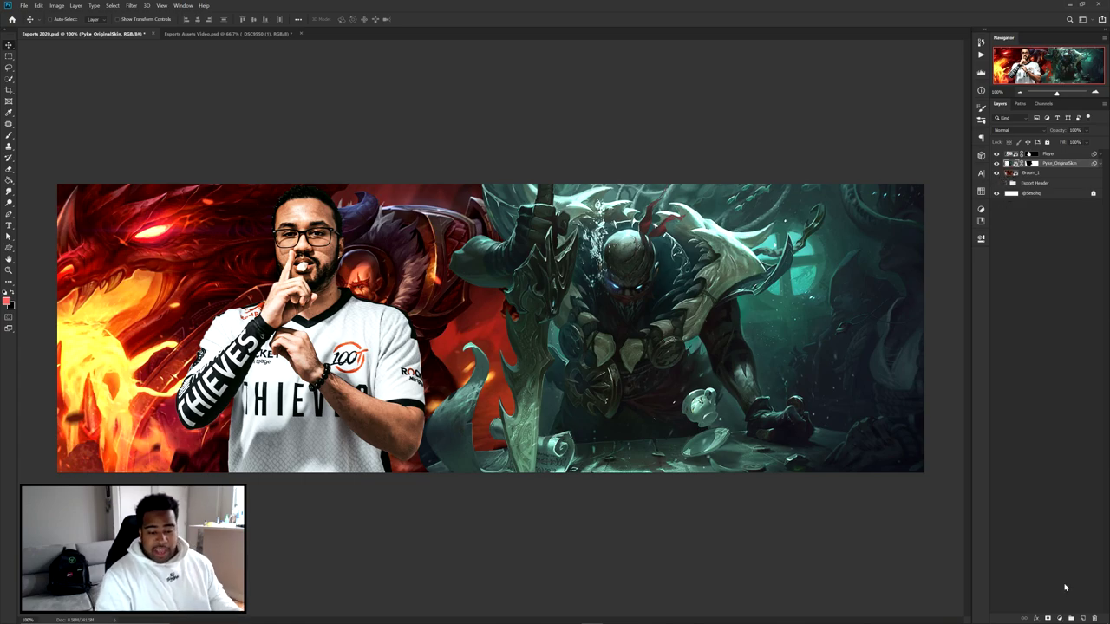
pyautogui.click(1059, 619)
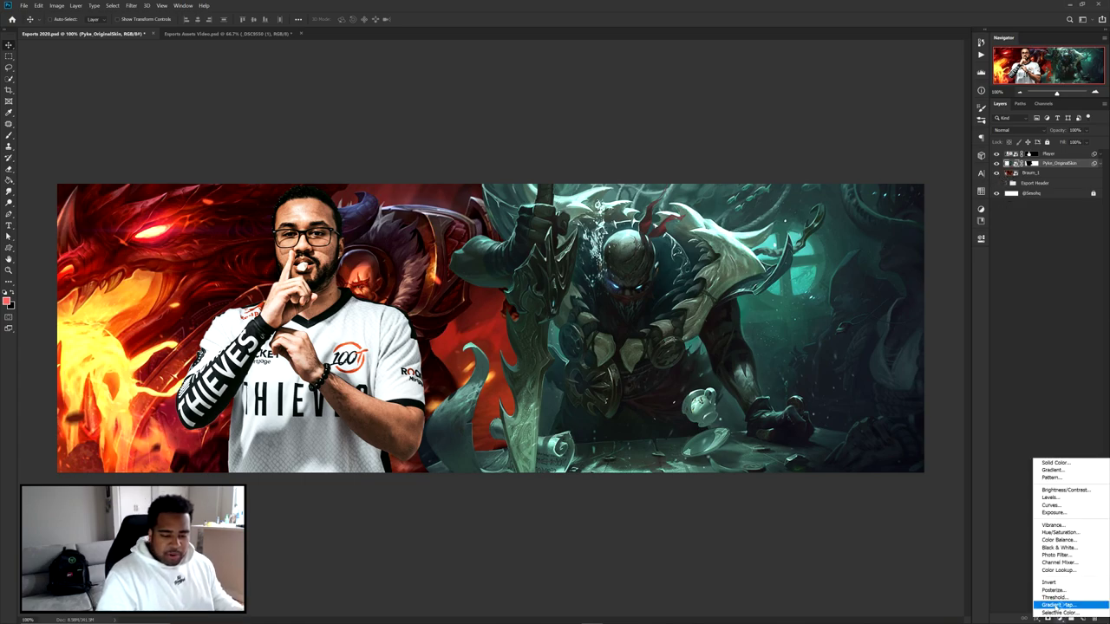
pyautogui.click(1059, 605)
pyautogui.click(894, 263)
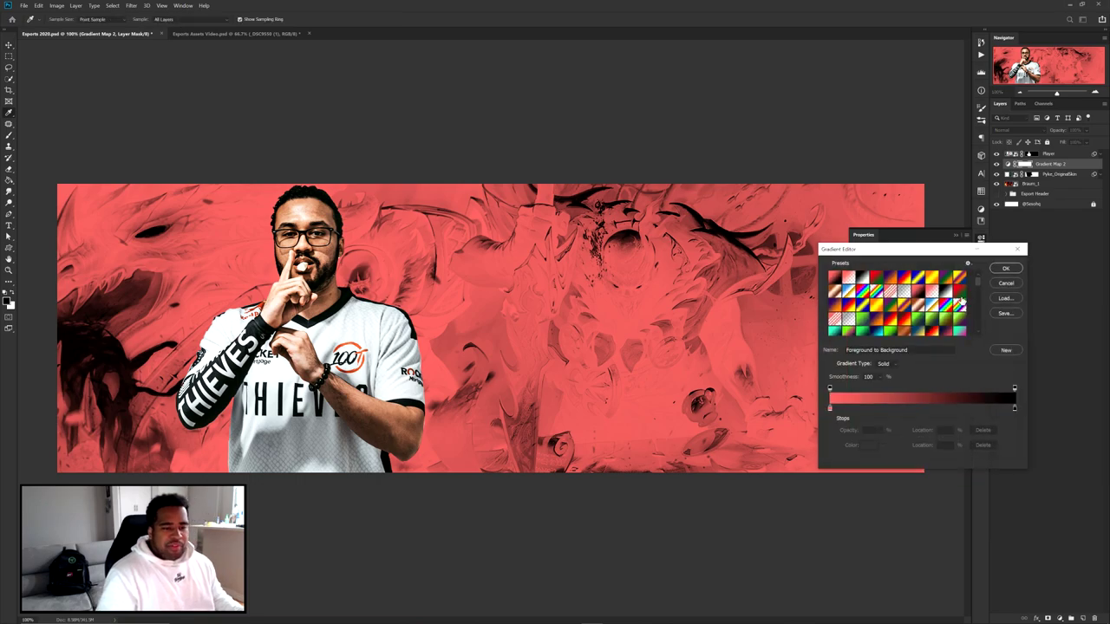
pyautogui.scroll(-5, 977, 283)
pyautogui.click(880, 334)
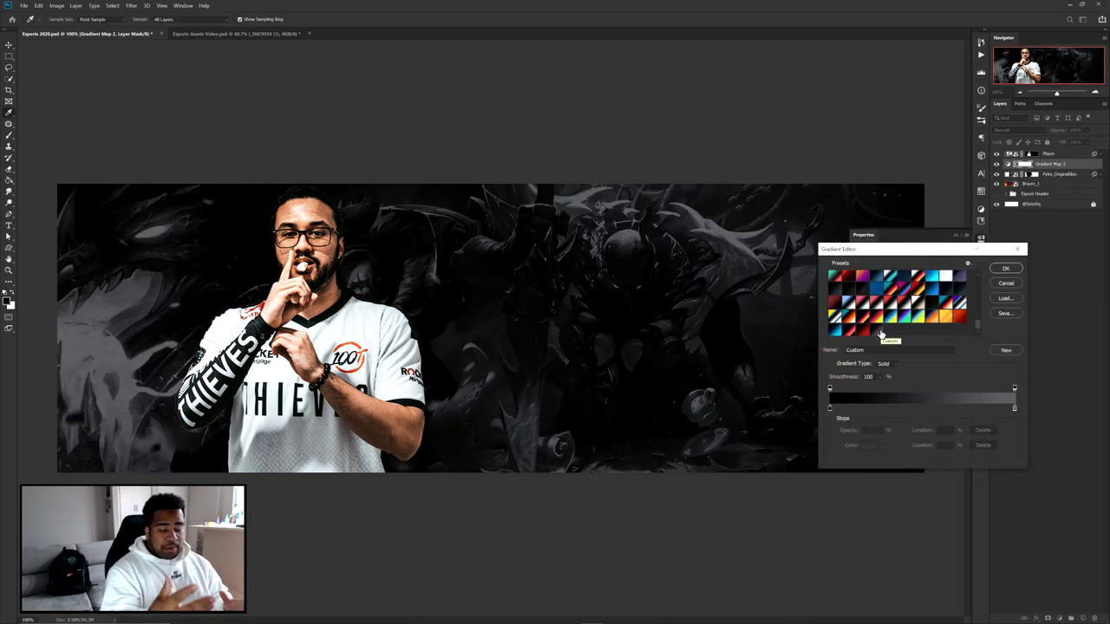
# - Open the gradient's dark stop colour and confirm it as black 000000
pyautogui.doubleClick(829, 407)
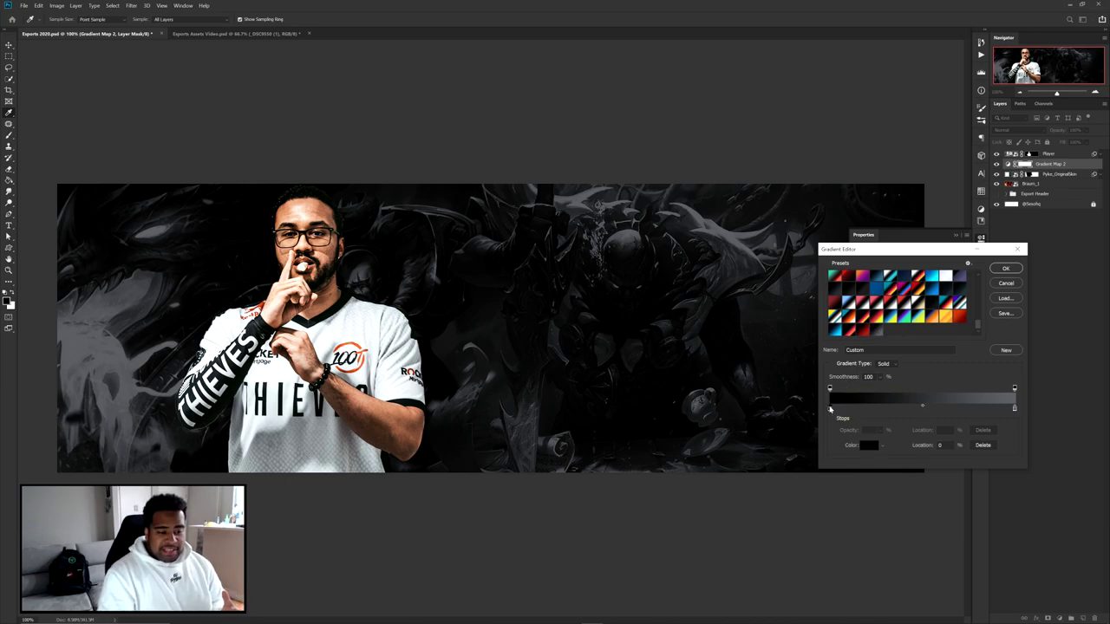
pyautogui.moveTo(885, 466); pyautogui.dragTo(767, 538)
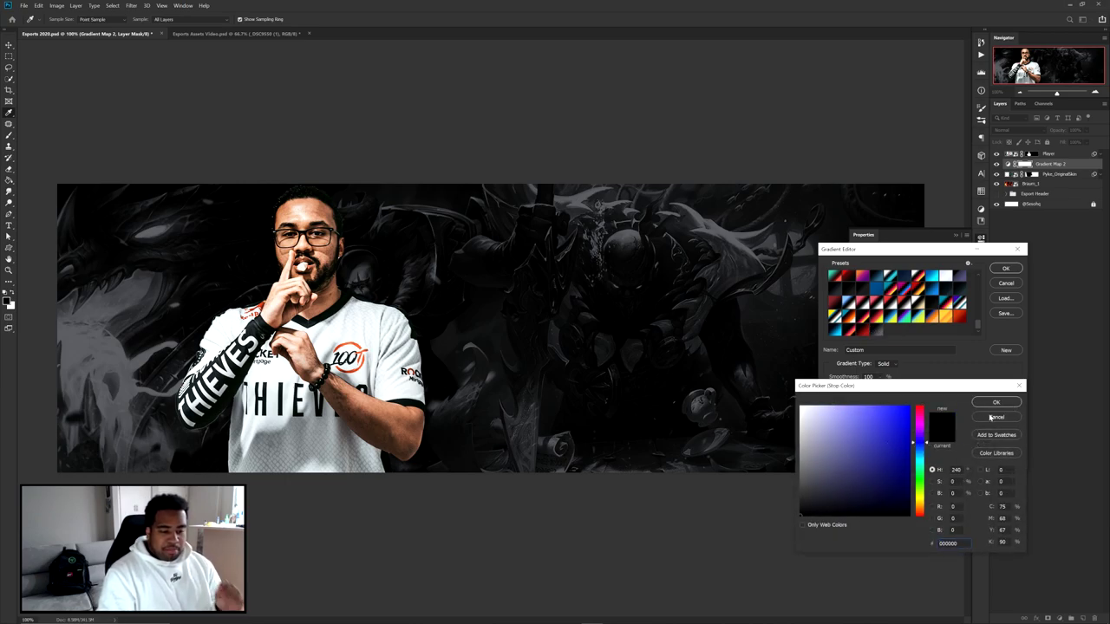
pyautogui.click(999, 405)
# - Try the darker grey 252525 as the gradient's light stop colour and cancel it
pyautogui.doubleClick(1014, 408)
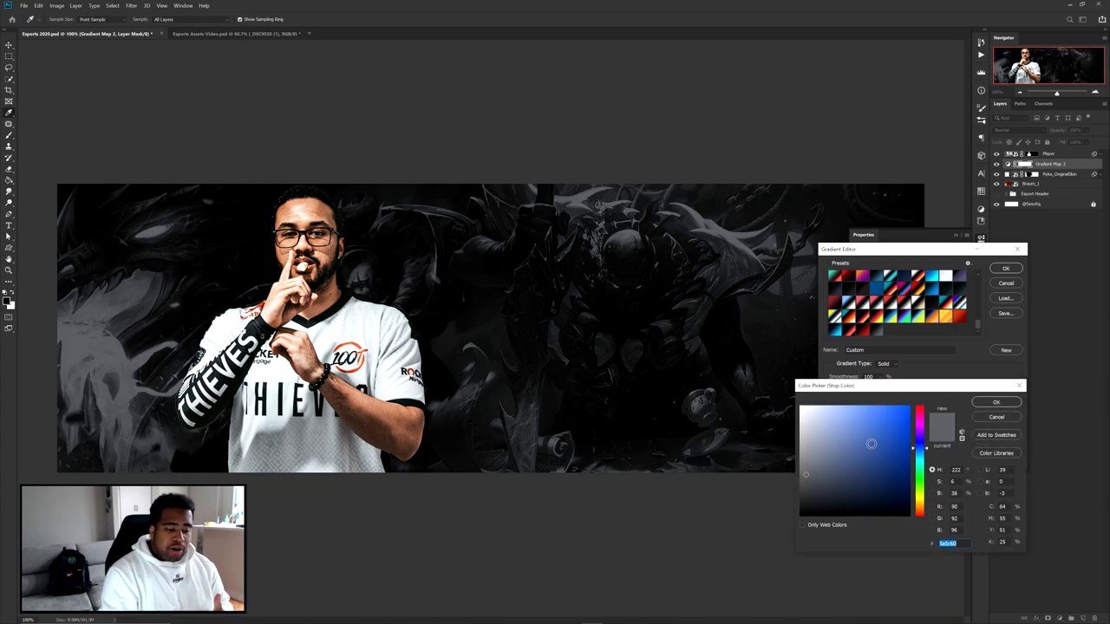
pyautogui.moveTo(812, 482); pyautogui.dragTo(799, 501)
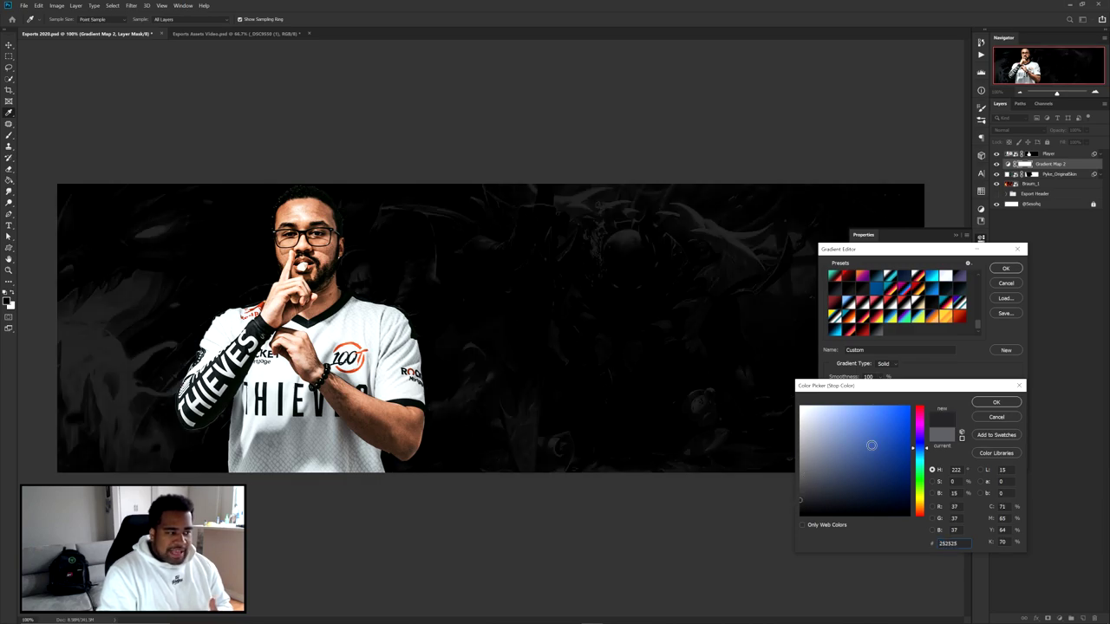
pyautogui.click(994, 418)
# - Confirm grey 5a5c60 as the gradient's light stop colour and accept the Gradient Map settings
pyautogui.doubleClick(1015, 410)
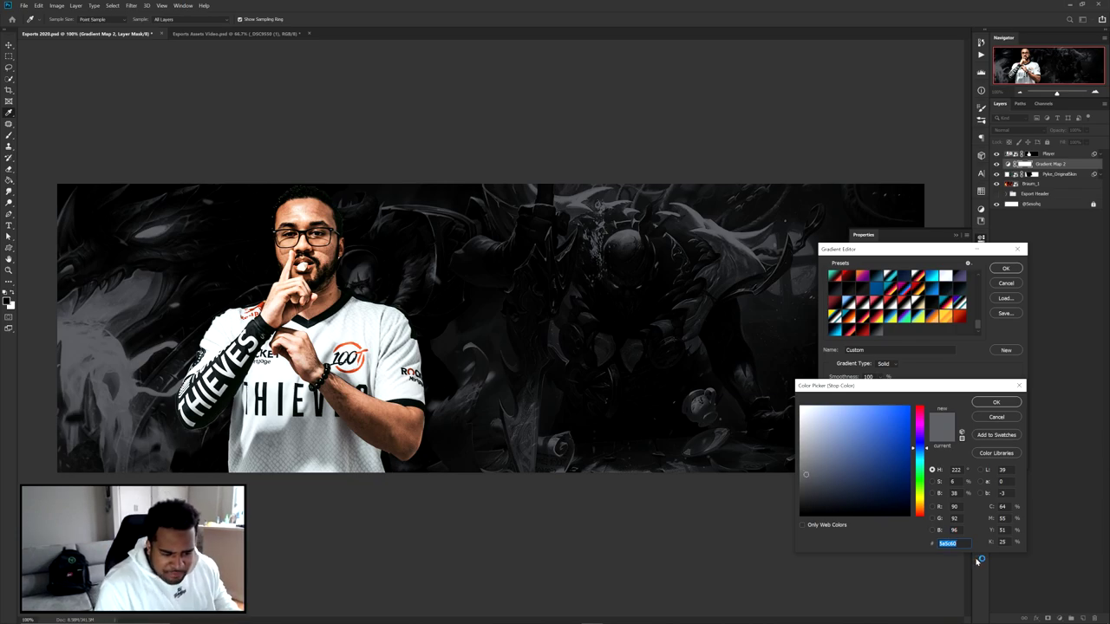
pyautogui.click(995, 402)
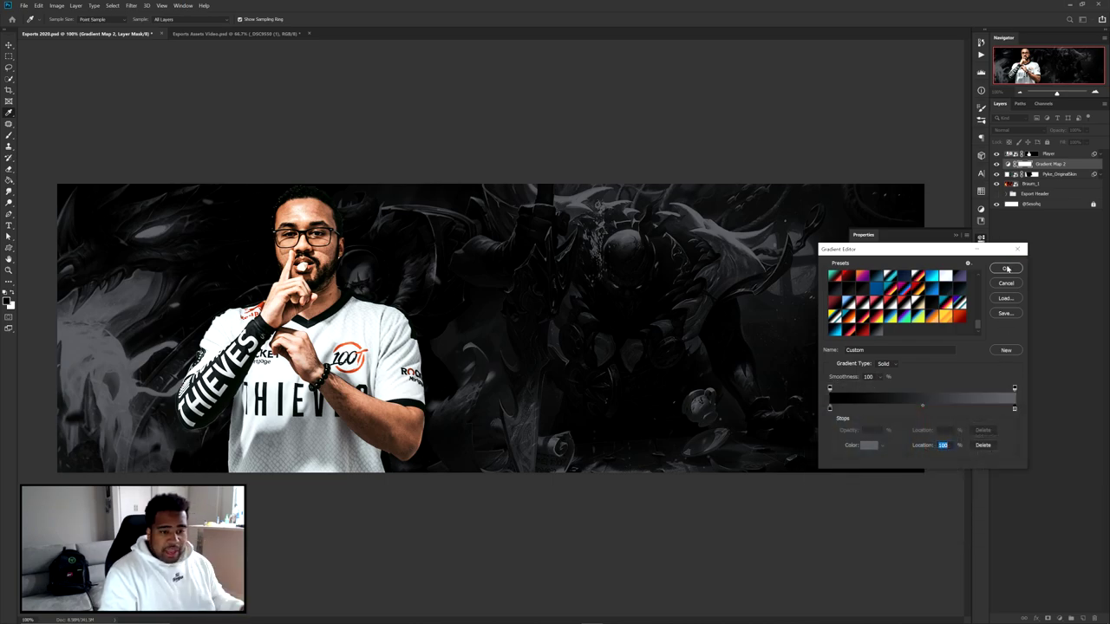
pyautogui.click(1003, 268)
pyautogui.click(981, 240)
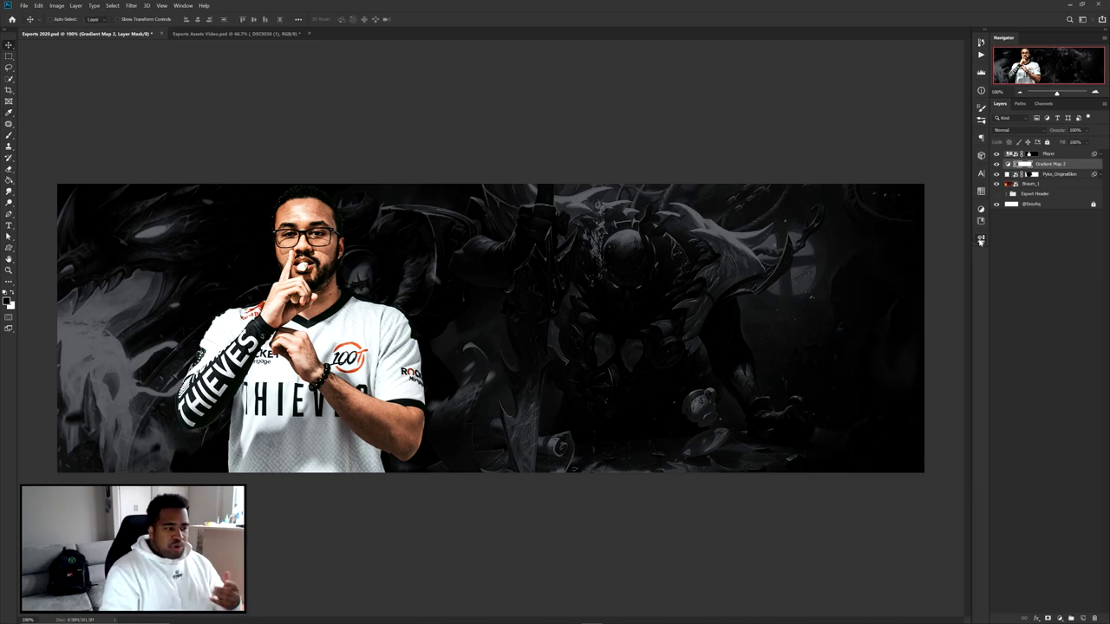
# - Apply a Camera Raw Filter to the Pyke_OriginalSkin layer with clarity at +28 and adjusted highlights
pyautogui.click(1053, 174)
pyautogui.moveTo(611, 279); pyautogui.dragTo(664, 312)
pyautogui.hotkey('ctrl', 'z')
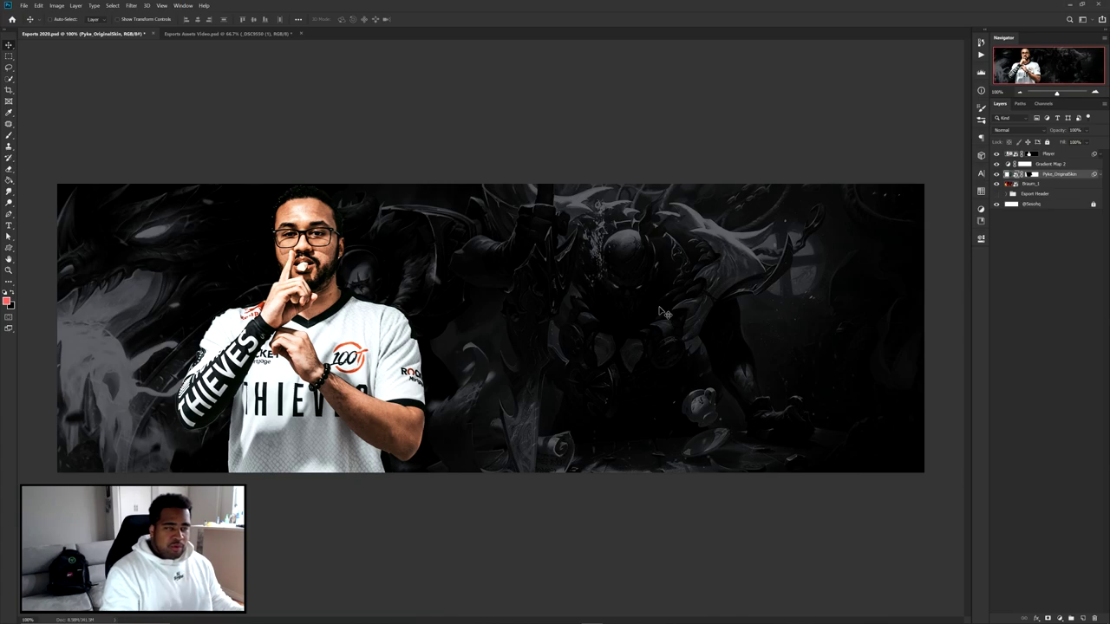
pyautogui.click(132, 6)
pyautogui.click(174, 56)
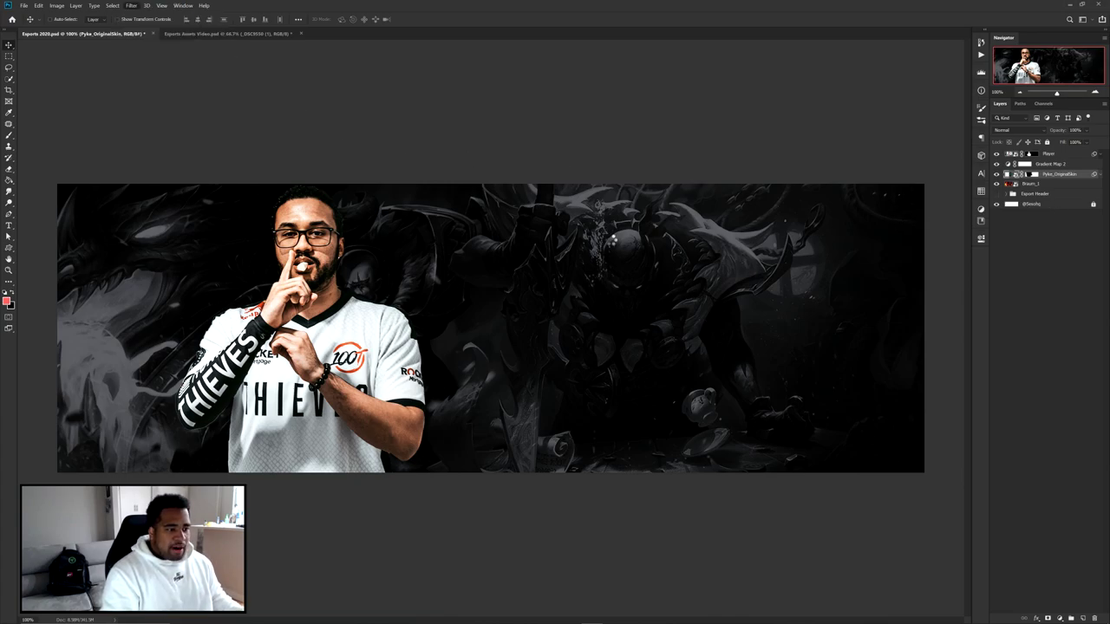
pyautogui.scroll(-3, 874, 443)
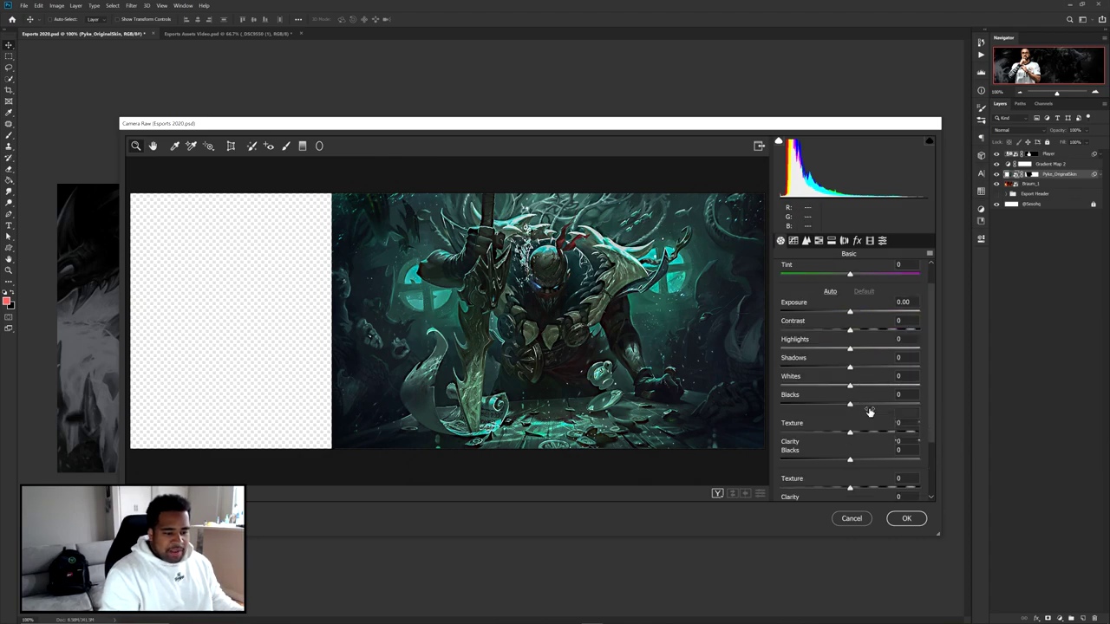
pyautogui.moveTo(852, 429); pyautogui.dragTo(869, 427)
pyautogui.moveTo(850, 326); pyautogui.dragTo(852, 326)
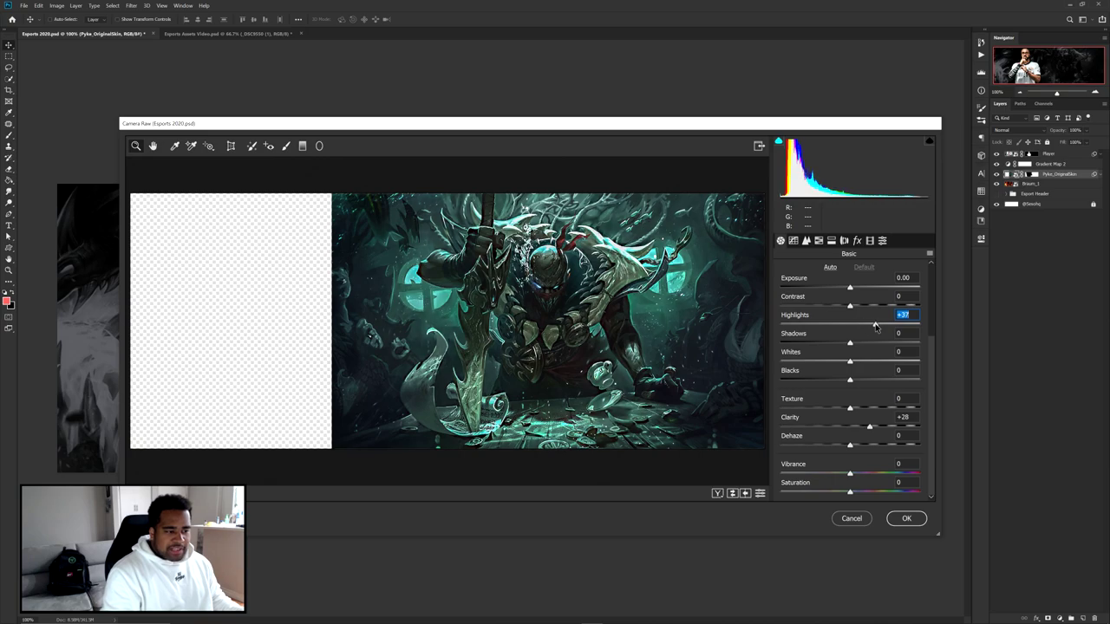
pyautogui.click(906, 518)
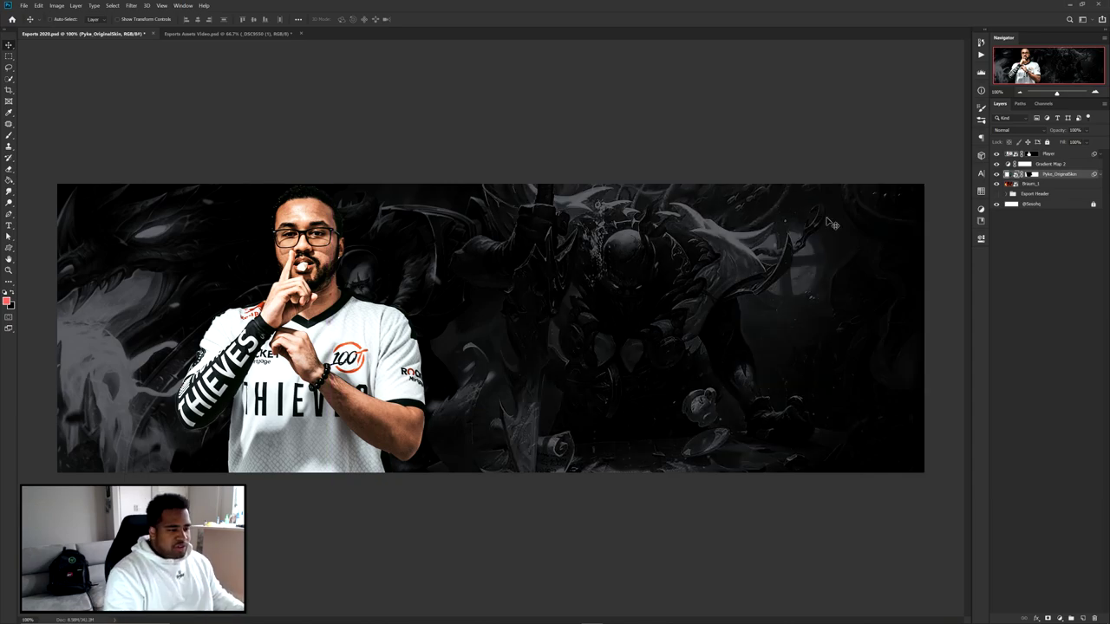
# - Show the smart filters of the Pyke_OriginalSkin layer and switch off Unsharp Mask and Sharpen
pyautogui.click(1099, 175)
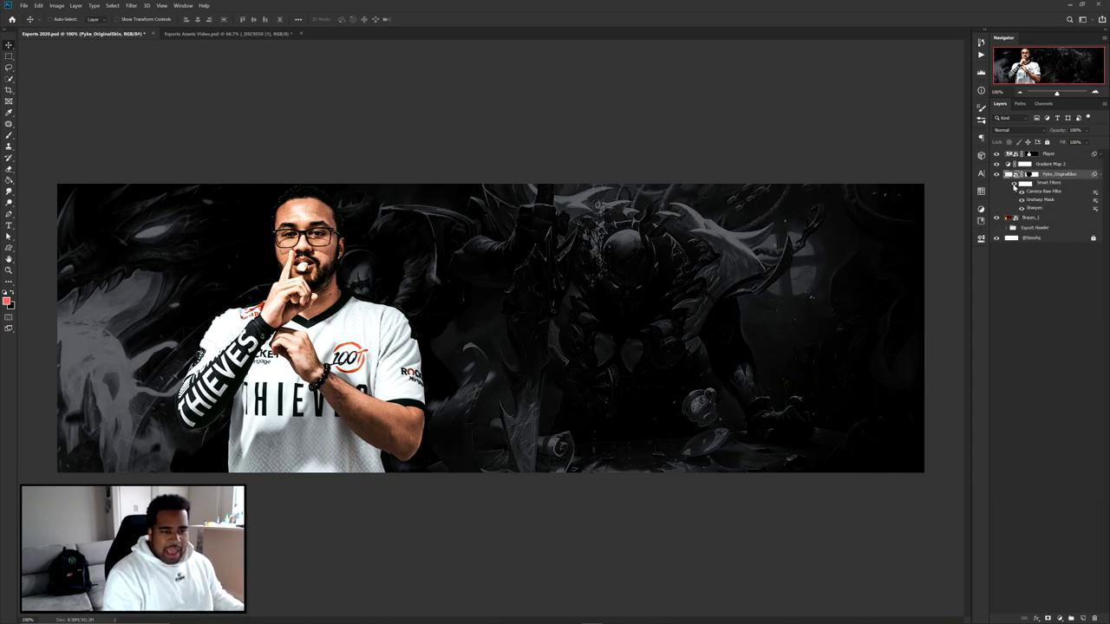
pyautogui.click(1021, 200)
pyautogui.click(1021, 209)
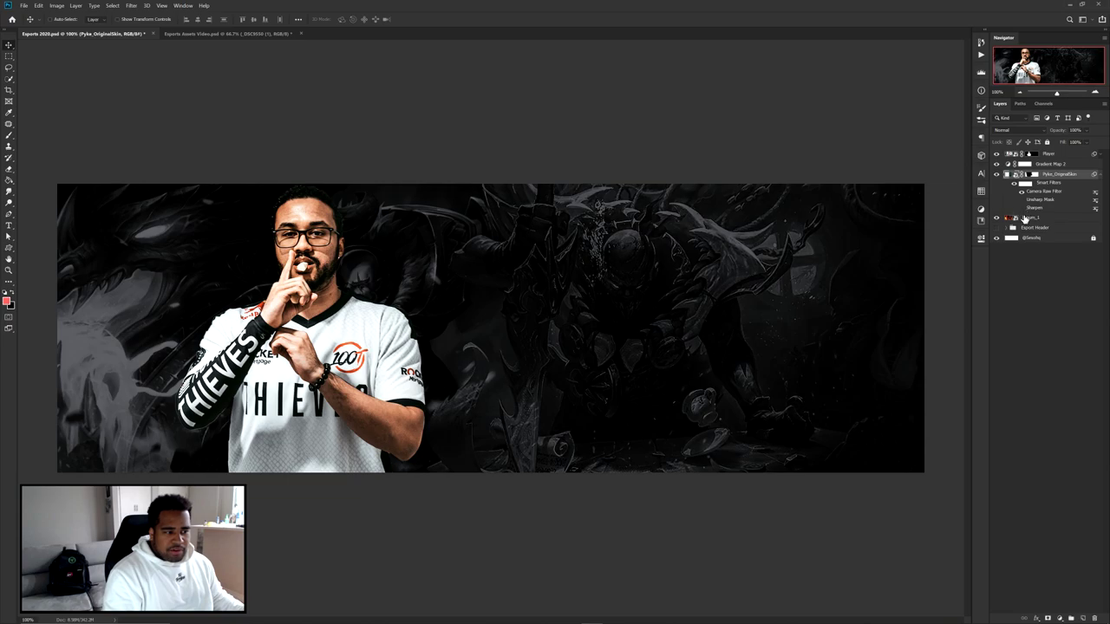
# - Compare the Pyke artwork with and without its Camera Raw Filter, and reopen the filter to apply highlights -70 and shadows +23
pyautogui.click(1022, 197)
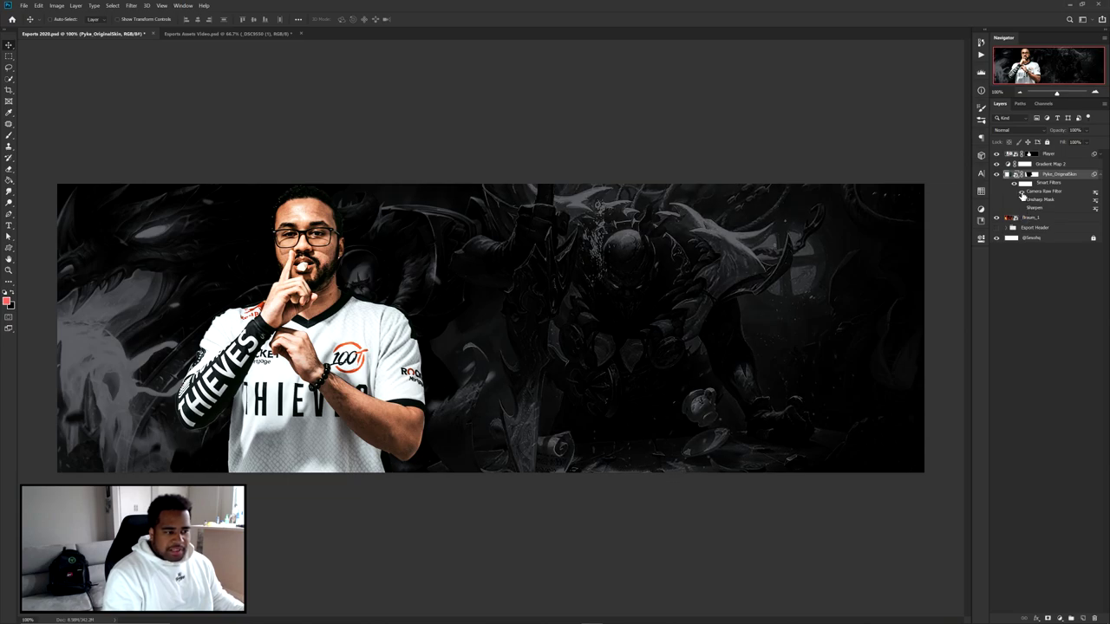
pyautogui.click(1022, 196)
pyautogui.click(1022, 196)
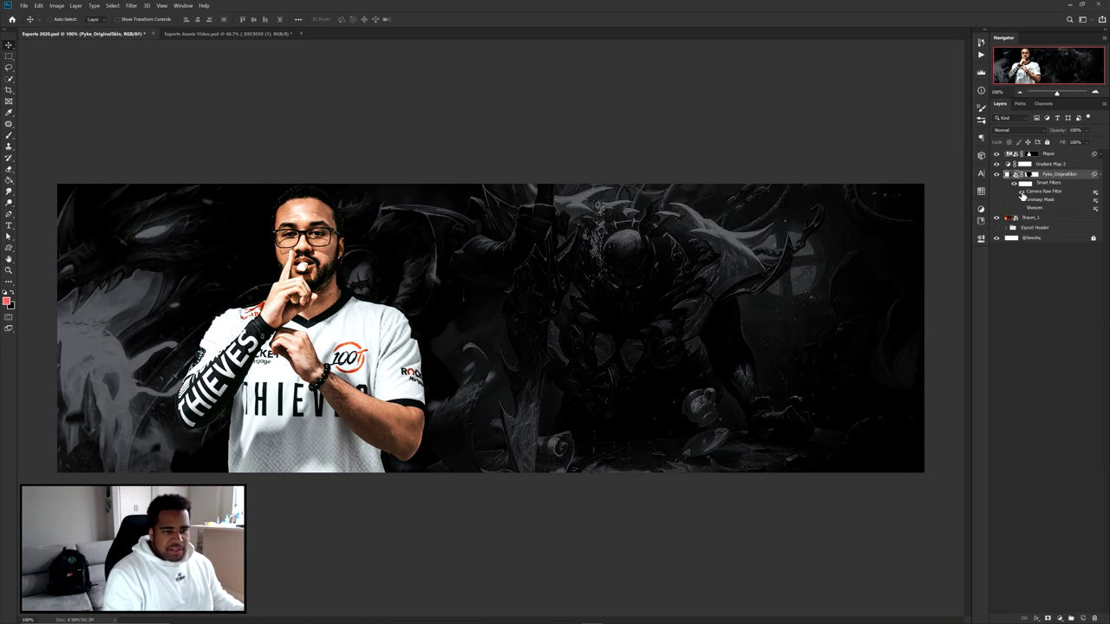
pyautogui.click(1022, 196)
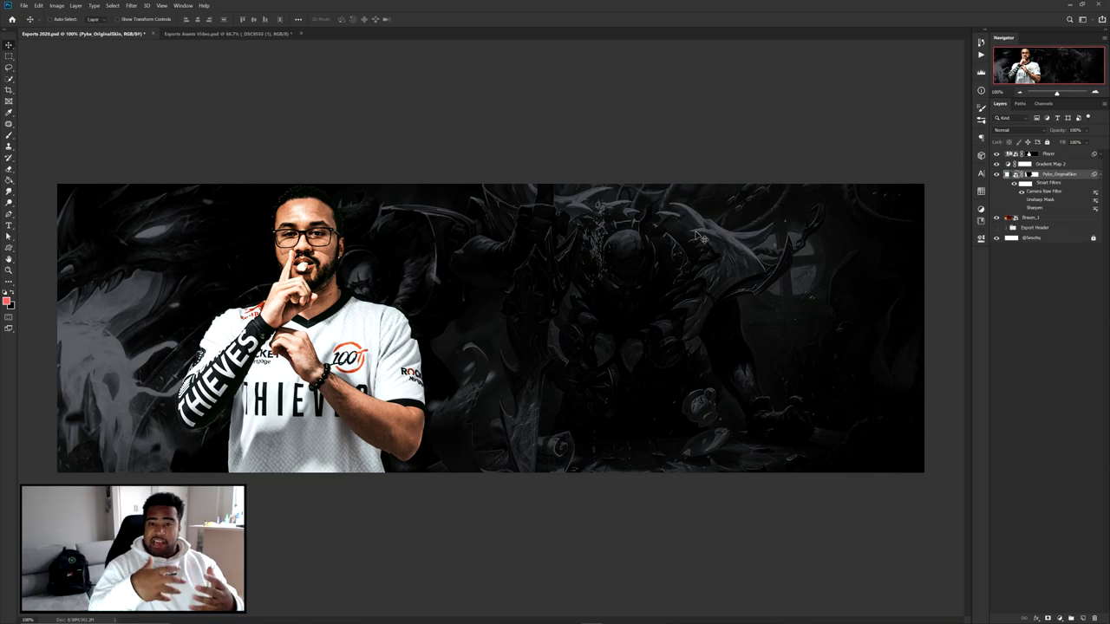
pyautogui.doubleClick(1036, 193)
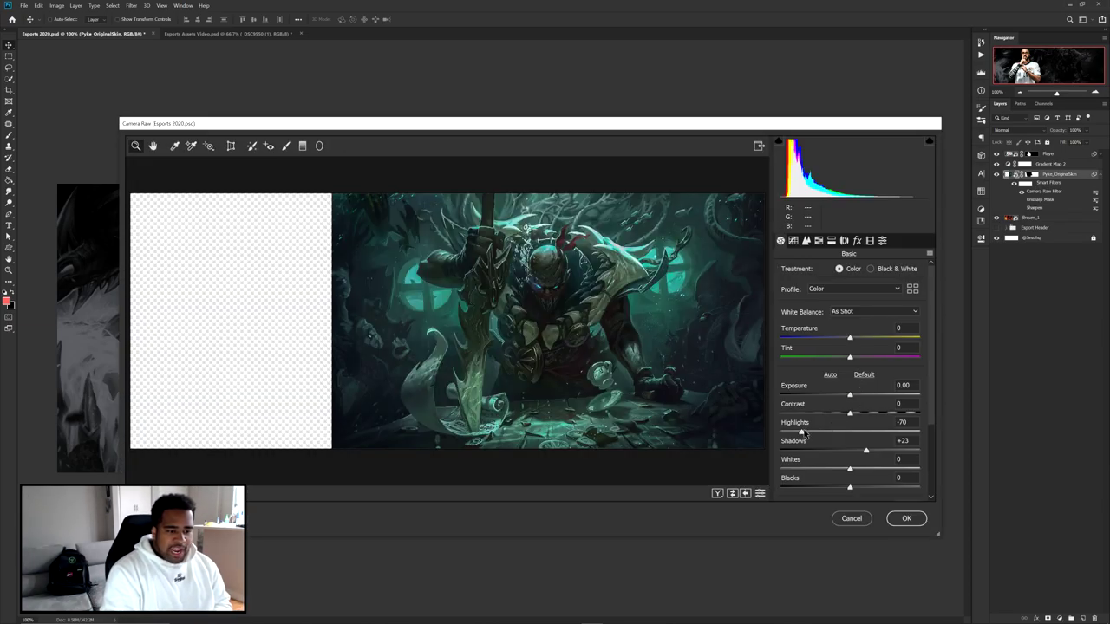
pyautogui.click(905, 519)
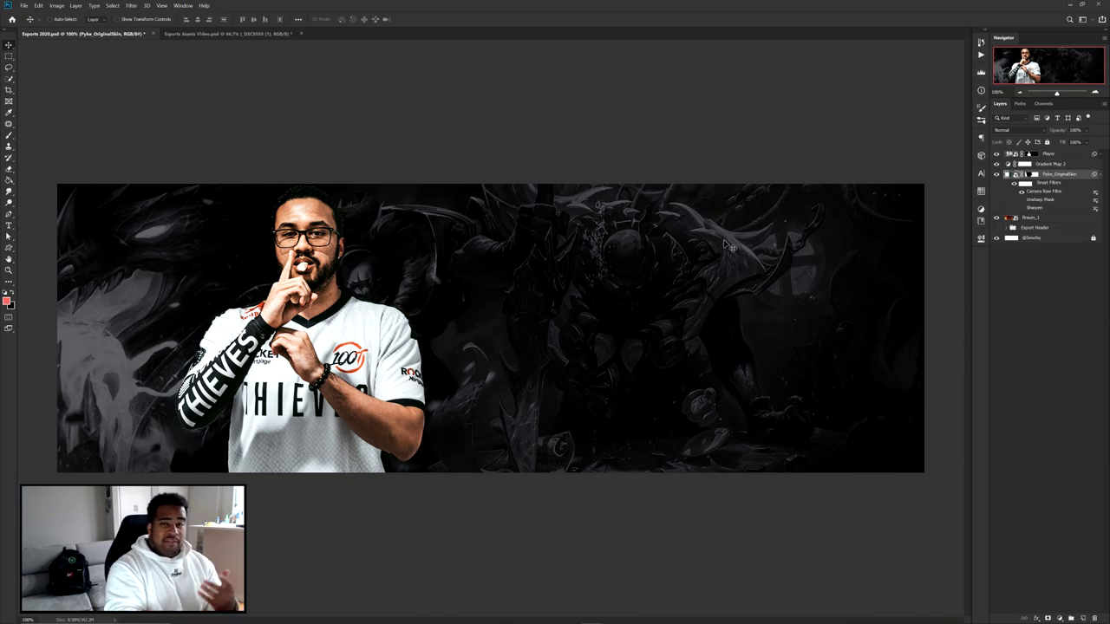
# - Add the text APHROMOO over the dark artwork beside the player and colour it white
pyautogui.press('t')
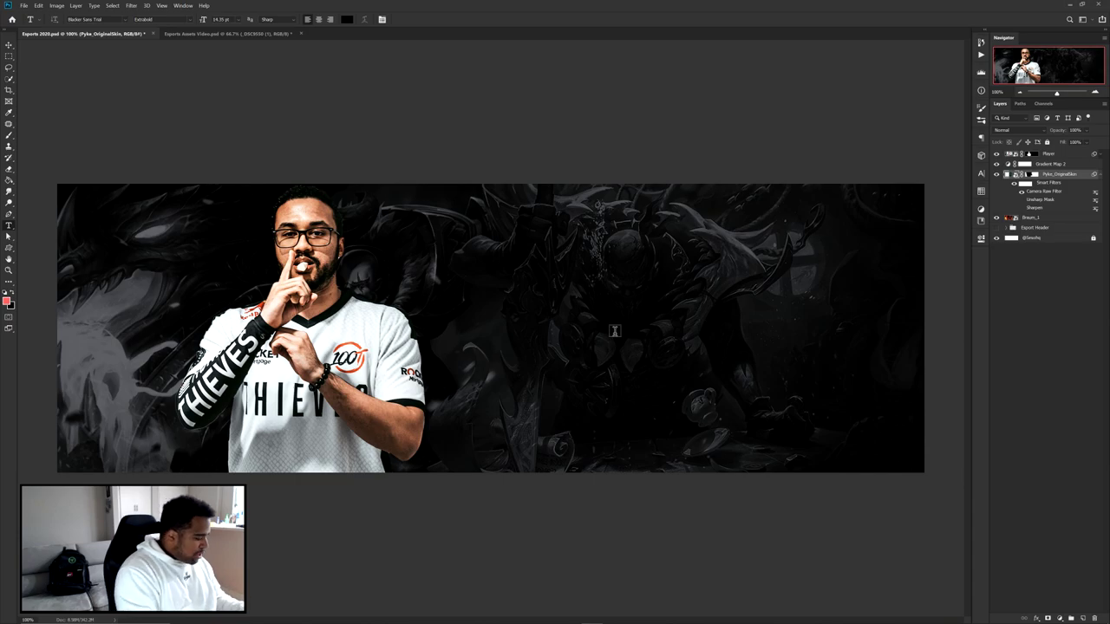
pyautogui.click(613, 331)
pyautogui.press('BackSpace')
pyautogui.write('APHROMOO')
pyautogui.hotkey('ctrl', 'a')
pyautogui.click(347, 19)
pyautogui.click(799, 397)
pyautogui.click(997, 396)
pyautogui.click(347, 19)
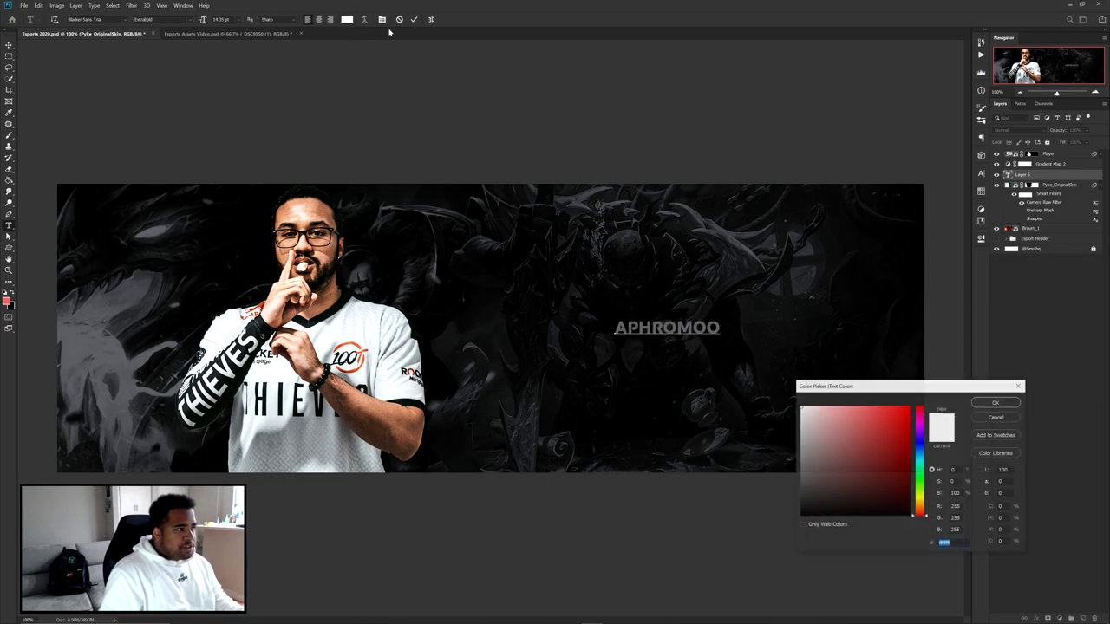
pyautogui.click(993, 403)
# - Move the APHROMOO text layer above Gradient Map 2 and enlarge the text into a large title beside the player
pyautogui.click(1043, 173)
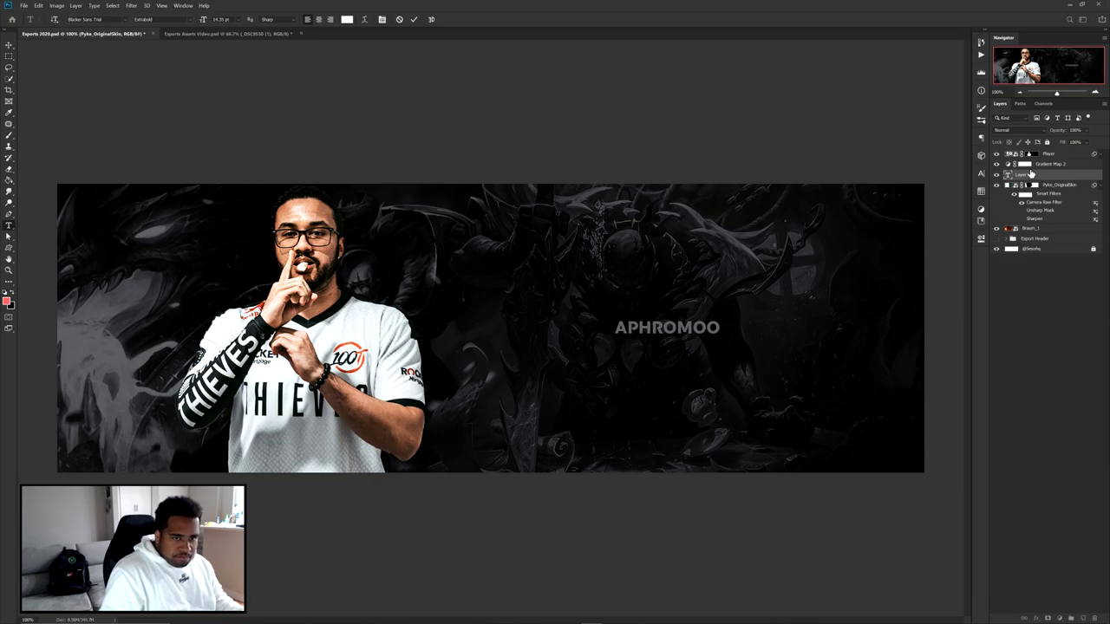
pyautogui.moveTo(1042, 175); pyautogui.dragTo(1035, 159)
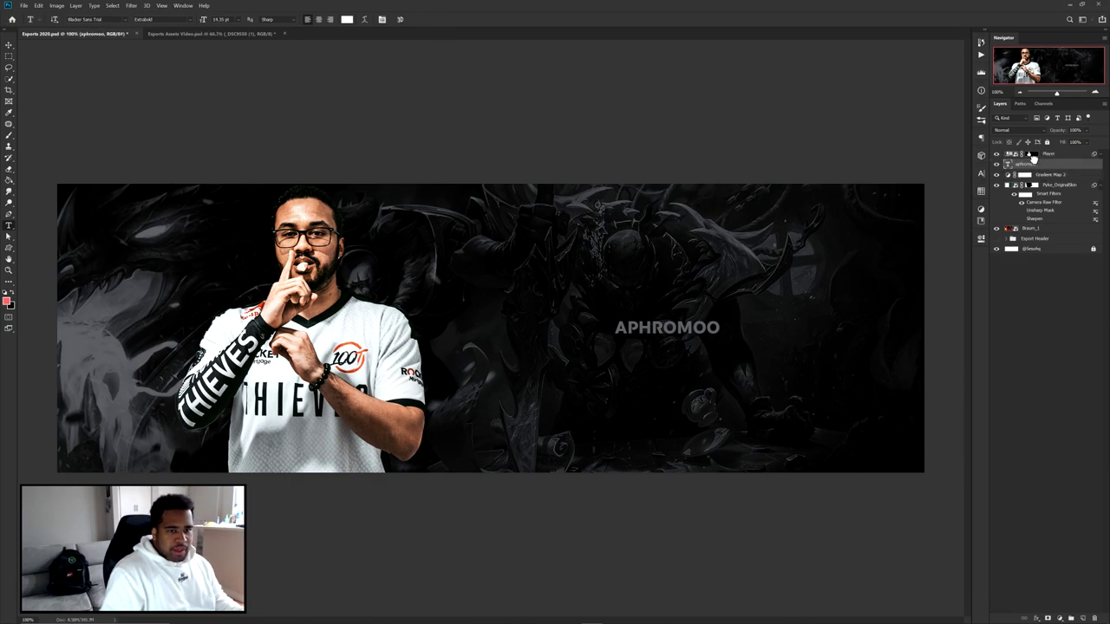
pyautogui.press('v')
pyautogui.hotkey('ctrl', 't')
pyautogui.moveTo(720, 322); pyautogui.dragTo(838, 269)
pyautogui.press('Return')
# - Duplicate the APHROMOO title directly above itself and replace the copy's text with LEAGUE OF ELGENDS SUPPORT PLAYER
pyautogui.moveTo(738, 336); pyautogui.dragTo(741, 289)
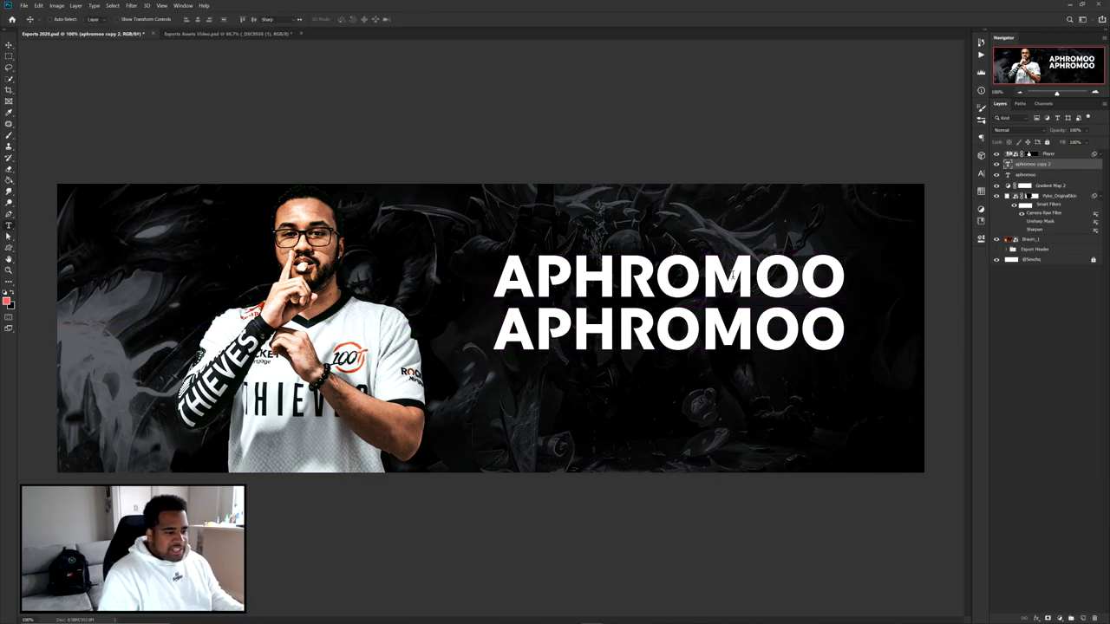
pyautogui.doubleClick(741, 289)
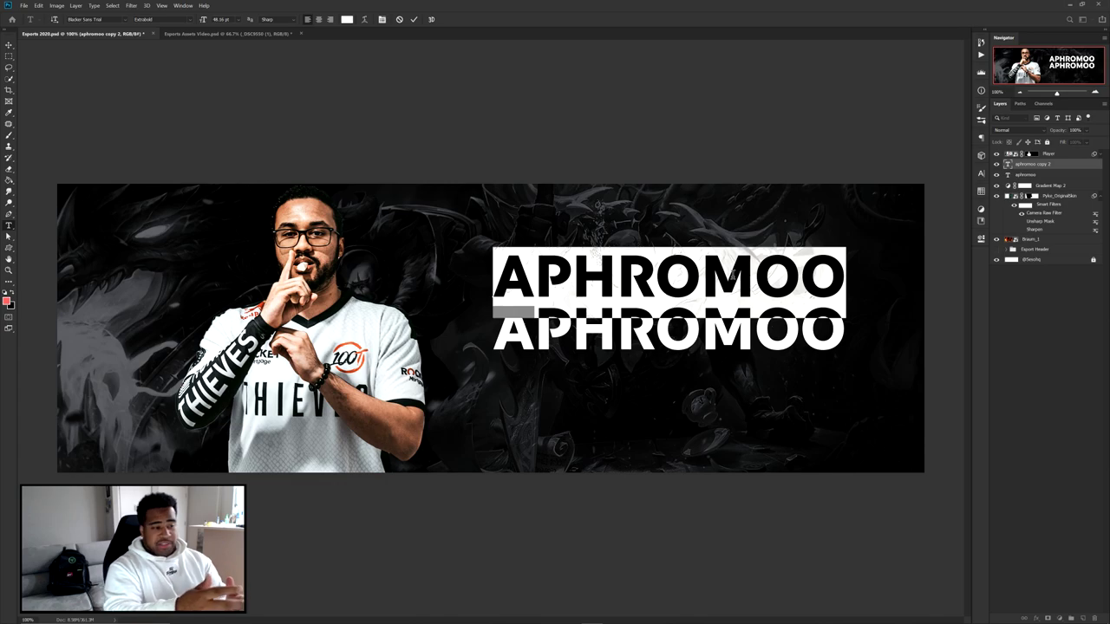
pyautogui.write('LEAGUE OF ELG')
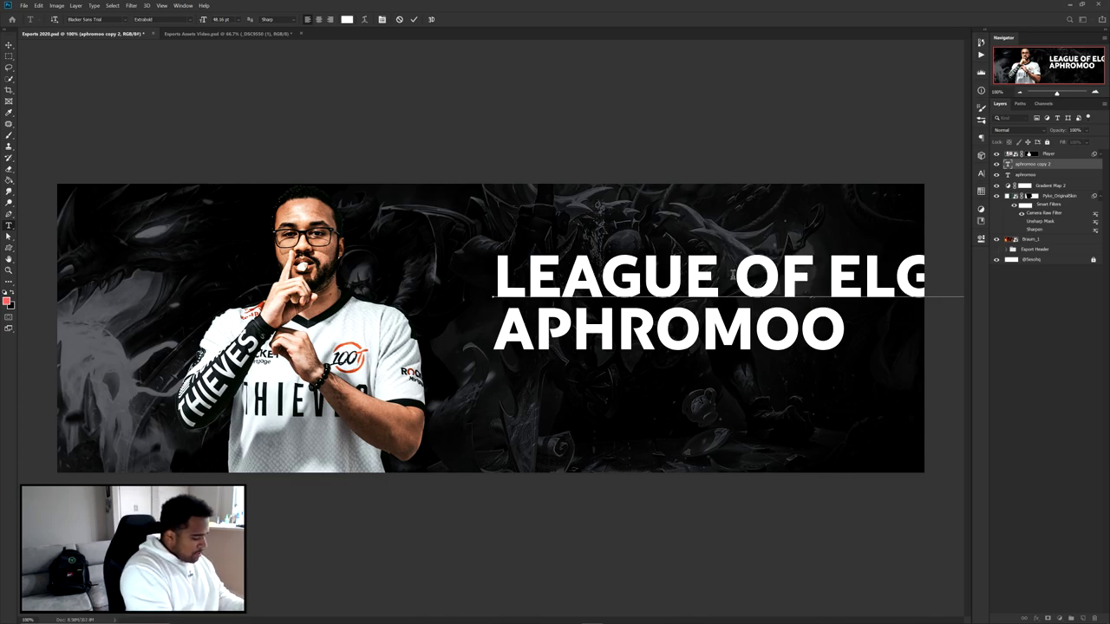
pyautogui.click(415, 19)
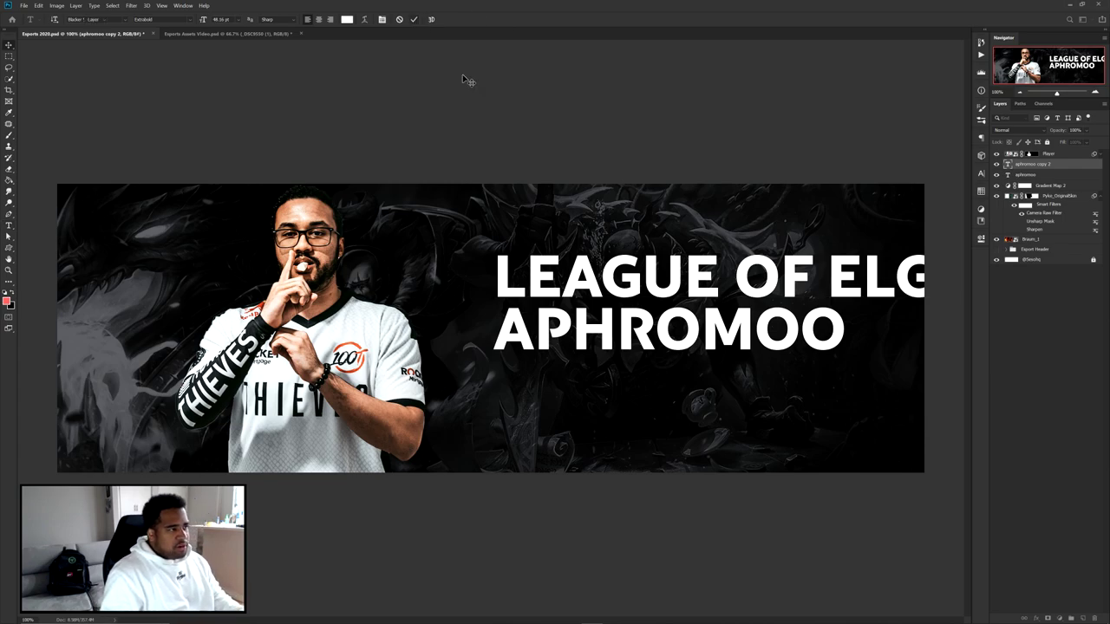
# - Scale the support player line down to a small tagline and centre it above the APHROMOO title
pyautogui.hotkey('ctrl', 't')
pyautogui.moveTo(718, 272); pyautogui.dragTo(551, 272)
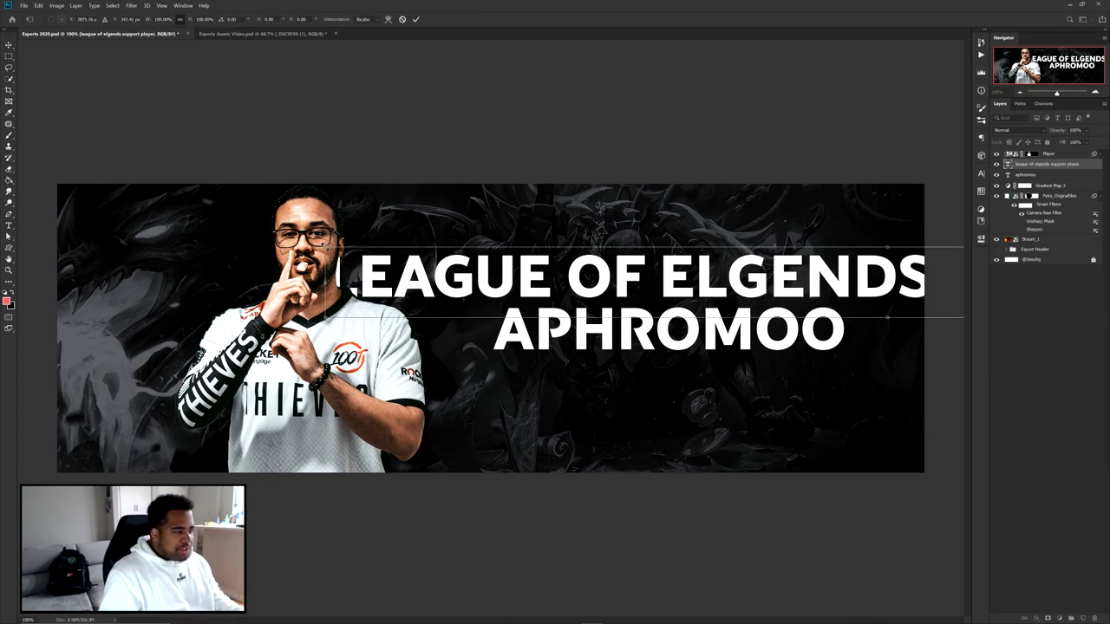
pyautogui.moveTo(326, 246); pyautogui.dragTo(760, 274)
pyautogui.moveTo(863, 286); pyautogui.dragTo(657, 288)
pyautogui.press('Return')
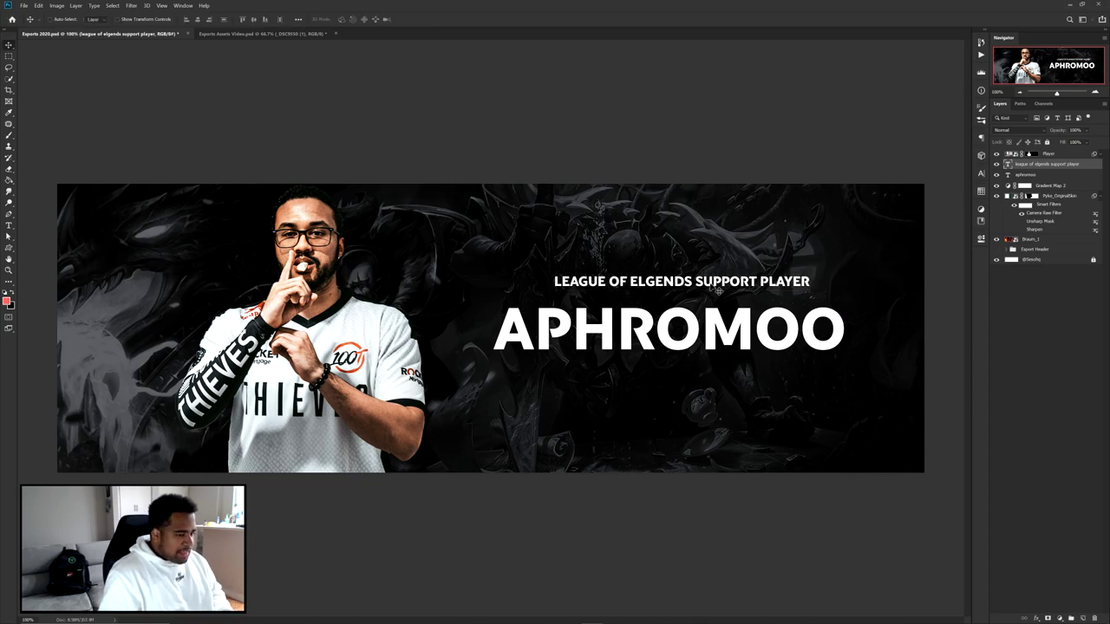
# - Correct the misspelled word in the tagline so it reads LEAGUE OF LEGENDS SUPPORT PLAYER
pyautogui.click(645, 280)
pyautogui.press('BackSpace')
pyautogui.press('BackSpace')
pyautogui.write('lE')
pyautogui.click(414, 19)
pyautogui.press('v')
# - Shrink the tagline further and place it close above the APHROMOO title
pyautogui.scroll(1, 735, 297)
pyautogui.moveTo(730, 250); pyautogui.dragTo(730, 271)
pyautogui.hotkey('ctrl', 't')
pyautogui.moveTo(886, 276); pyautogui.dragTo(728, 294)
pyautogui.press('Return')
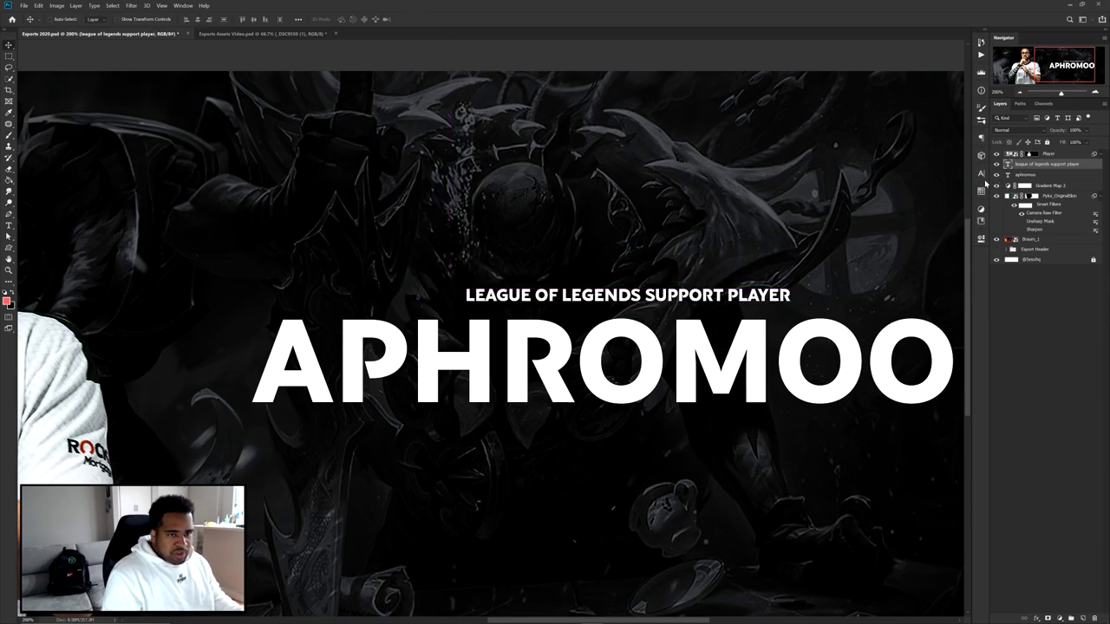
# - Set the tagline's letter tracking to 200 and re-centre it over the APHROMOO title
pyautogui.click(981, 175)
pyautogui.click(981, 175)
pyautogui.click(183, 5)
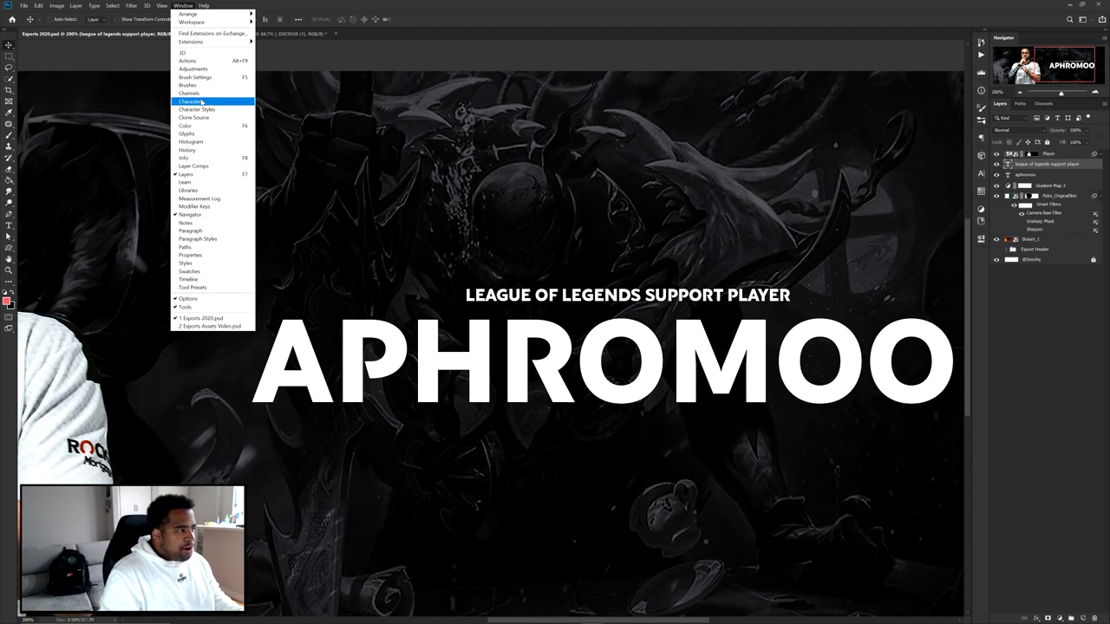
pyautogui.click(202, 102)
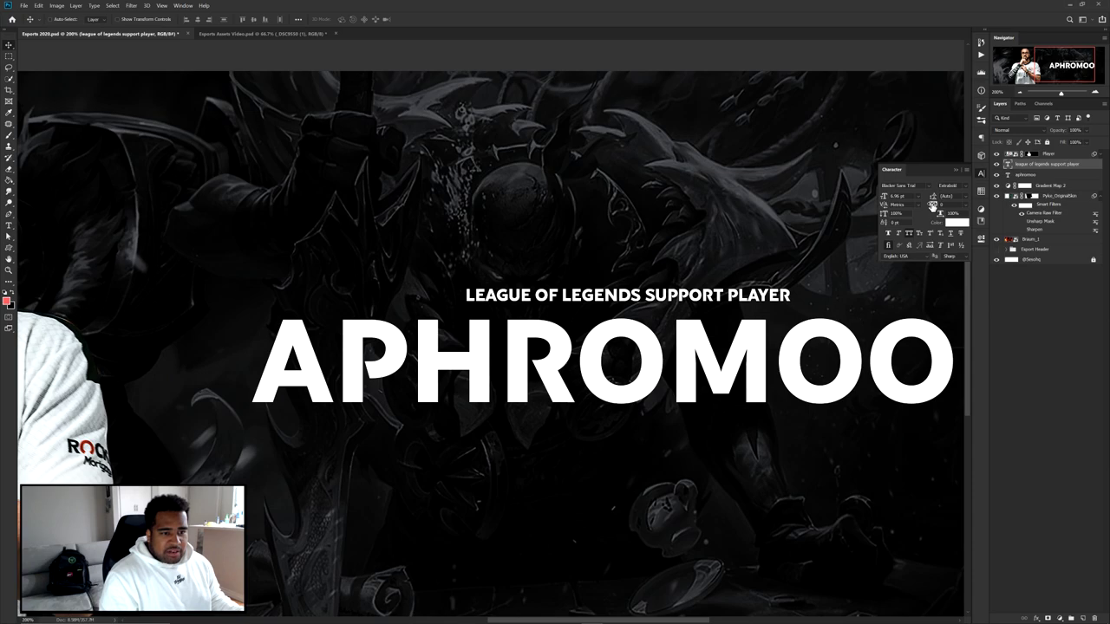
pyautogui.moveTo(933, 205); pyautogui.dragTo(938, 206)
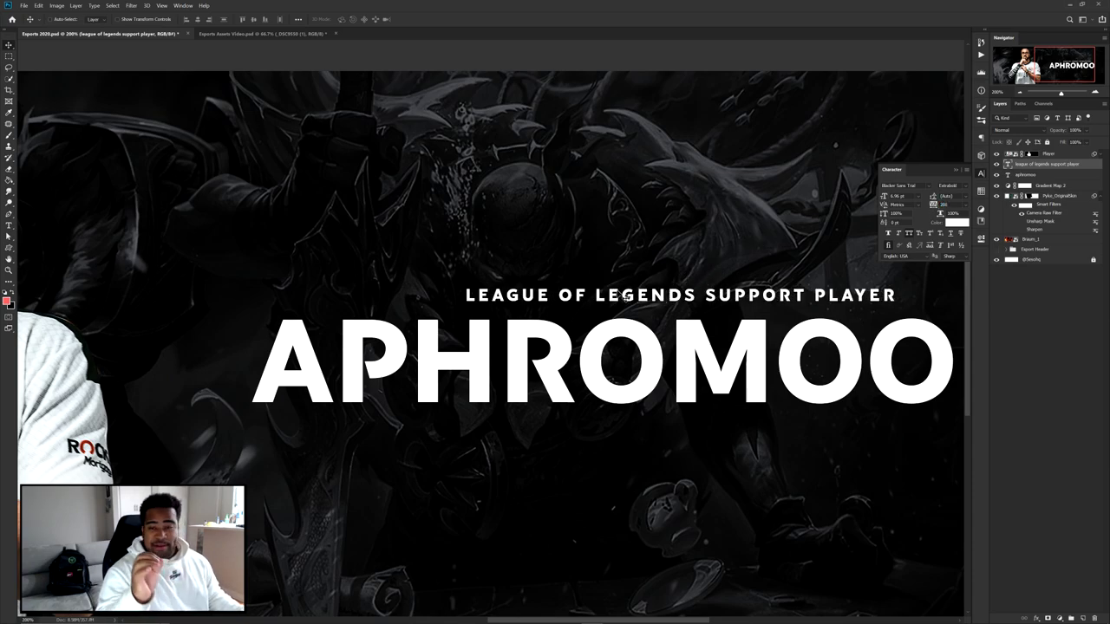
pyautogui.moveTo(712, 300); pyautogui.dragTo(627, 294)
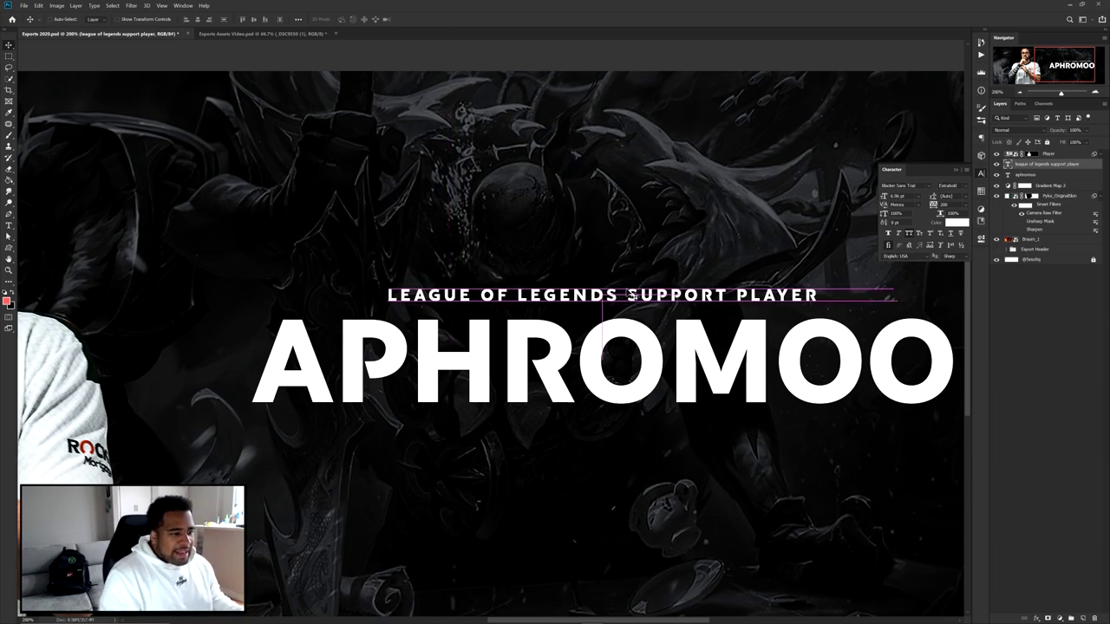
# - Copy the 100T logo layer from Esports Assets Video.psd into the header and place it above the tagline
pyautogui.hotkey('ctrl', '-')
pyautogui.hotkey('ctrl', '-')
pyautogui.hotkey('ctrl', '+')
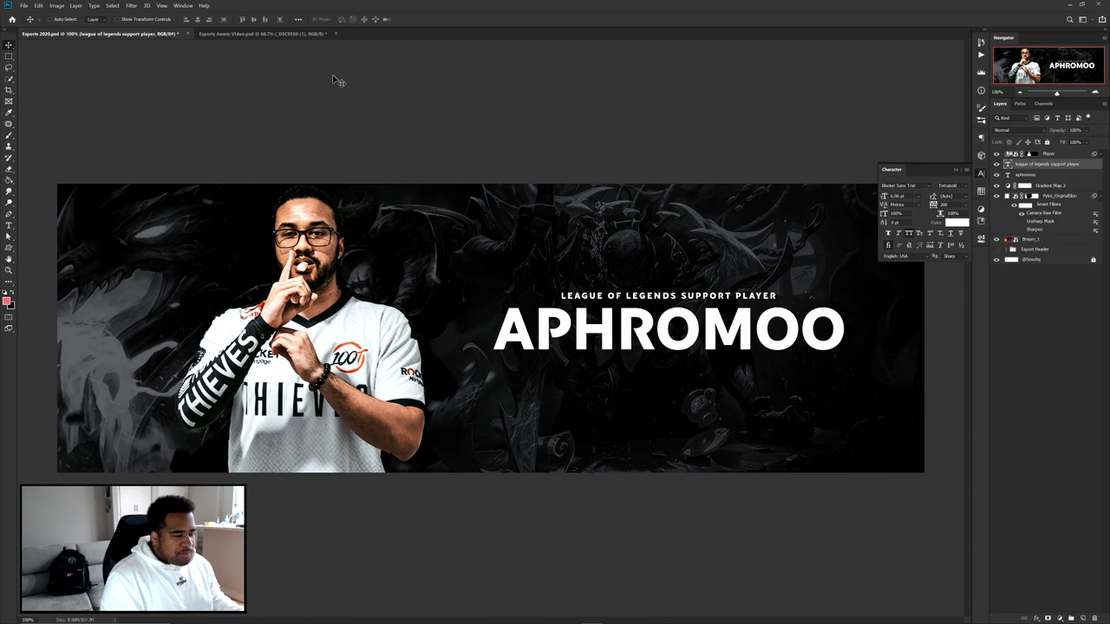
pyautogui.click(295, 33)
pyautogui.moveTo(496, 400); pyautogui.dragTo(392, 250)
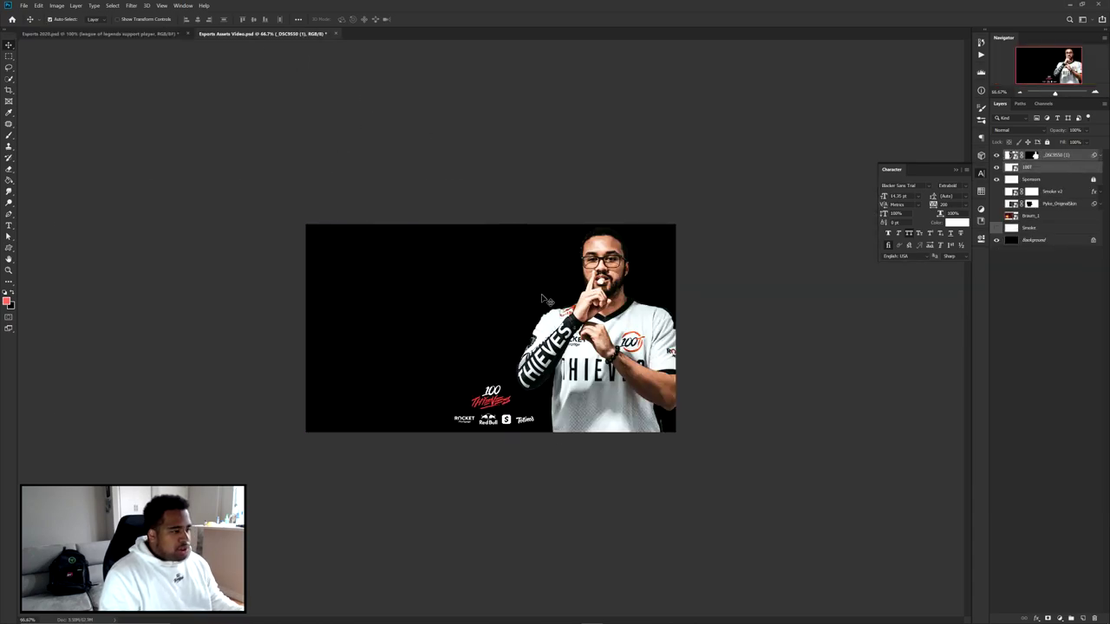
pyautogui.click(1029, 168)
pyautogui.moveTo(492, 397); pyautogui.dragTo(676, 276)
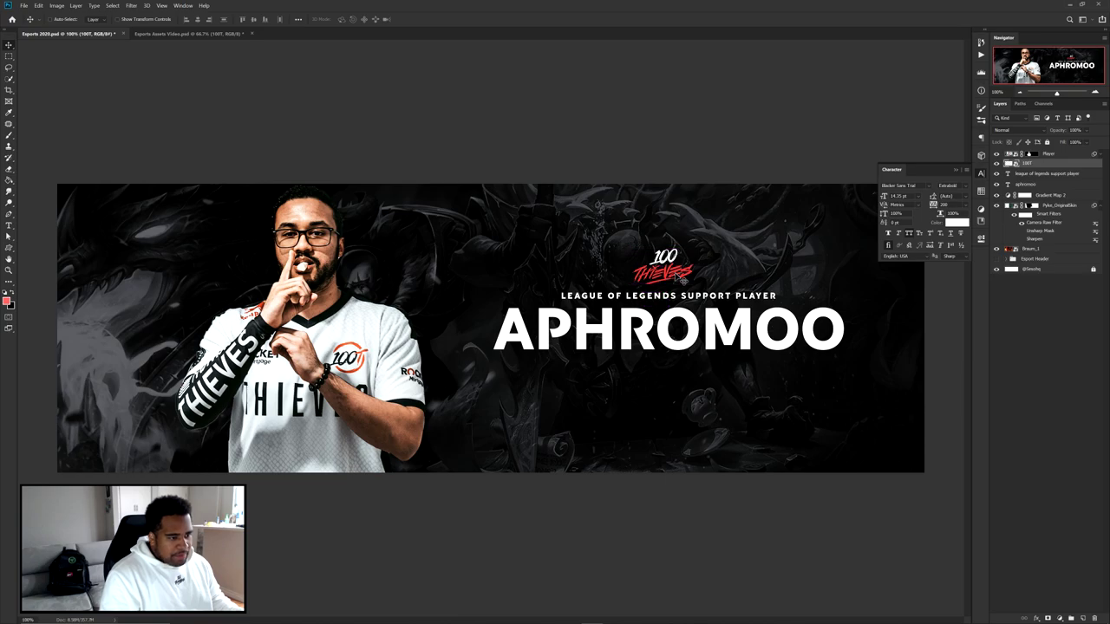
# - Copy the Sponsors layer from Esports Assets Video.psd into the header and place the logos centred below the APHROMOO title
pyautogui.click(186, 33)
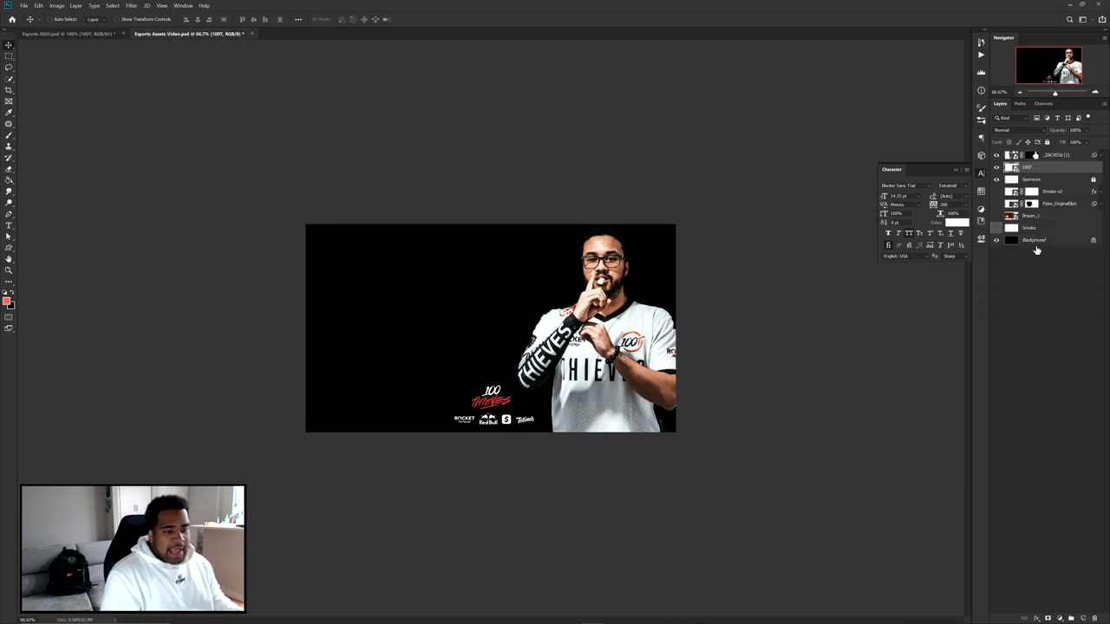
pyautogui.click(1053, 179)
pyautogui.moveTo(575, 305); pyautogui.dragTo(725, 273)
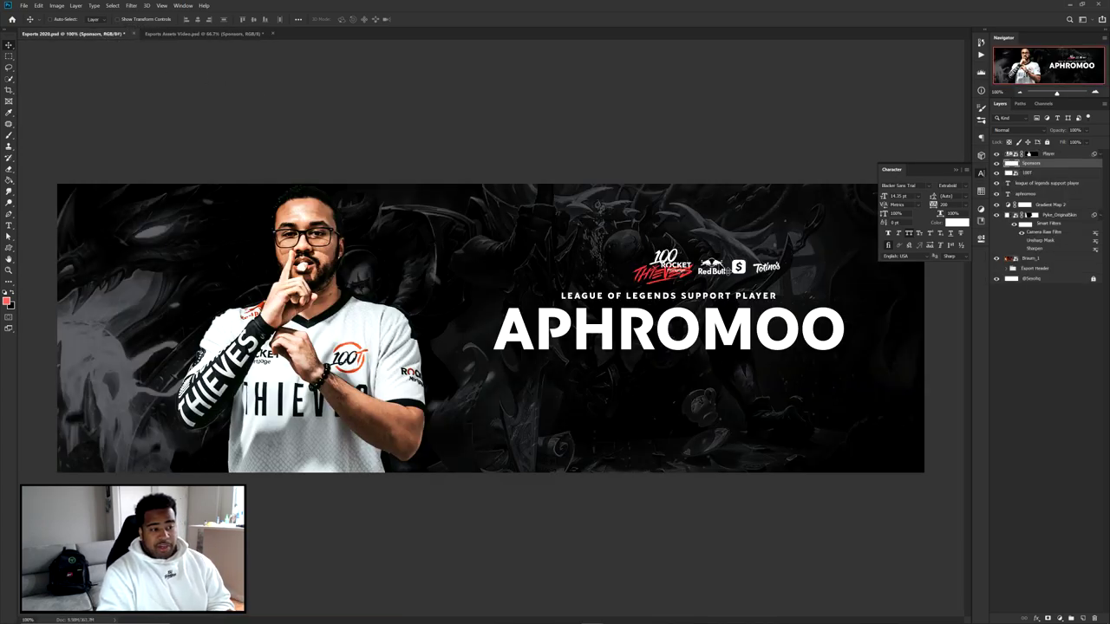
pyautogui.moveTo(724, 273); pyautogui.dragTo(676, 363)
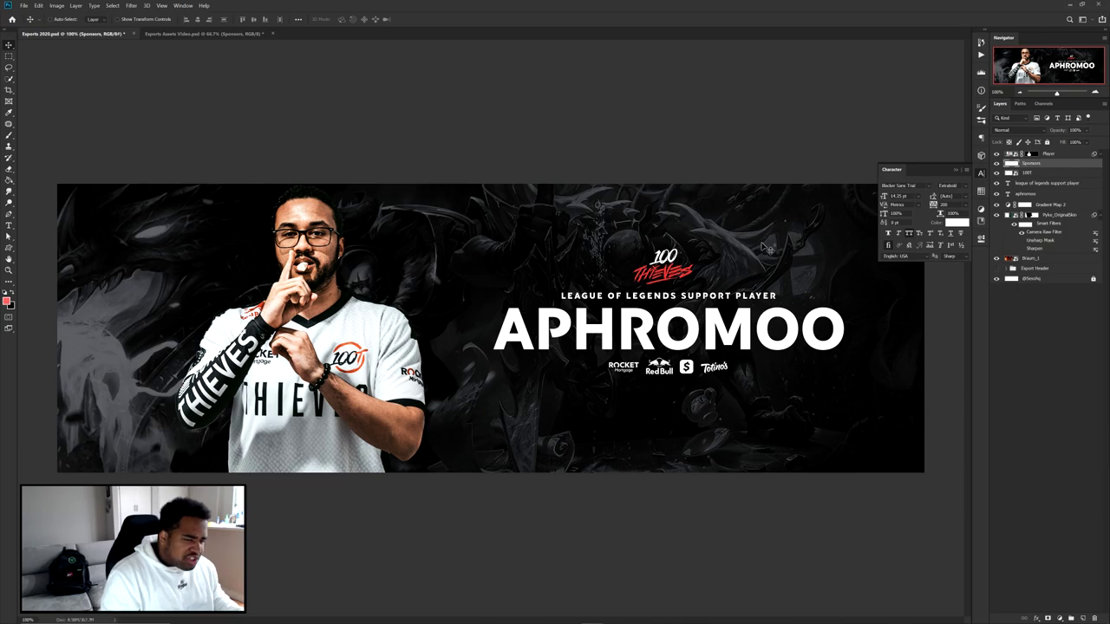
# - Select the sponsors, 100T logo, tagline and title layers together, move them lower, enlarge the block slightly and shift it a little left
pyautogui.keyDown('shift'); pyautogui.click(1029, 196); pyautogui.keyUp('shift')
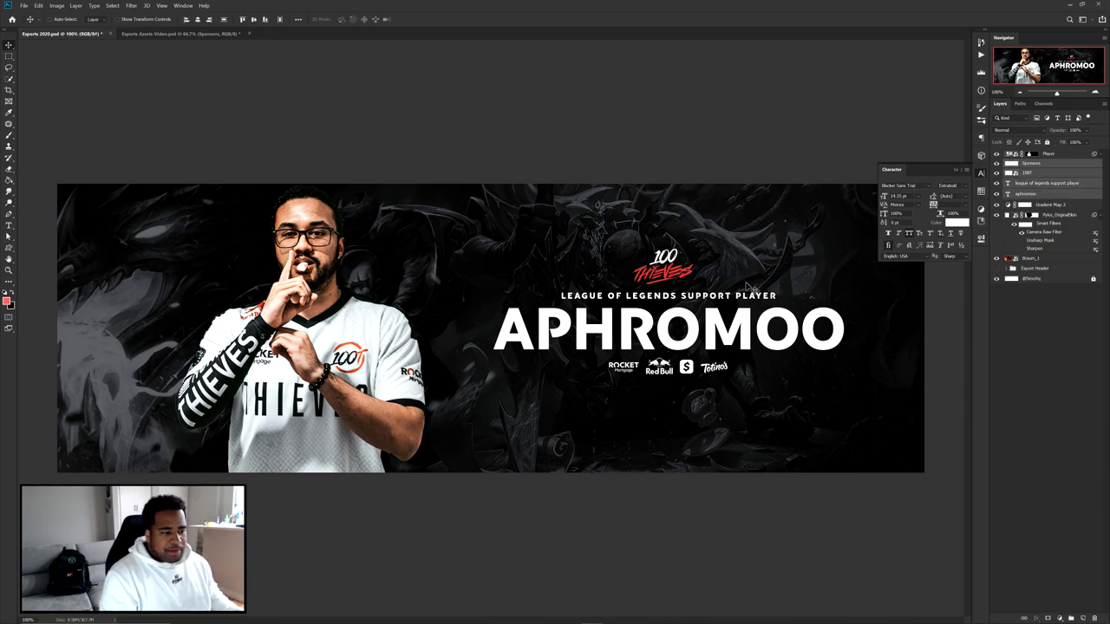
pyautogui.moveTo(748, 286); pyautogui.dragTo(748, 303)
pyautogui.hotkey('ctrl', 't')
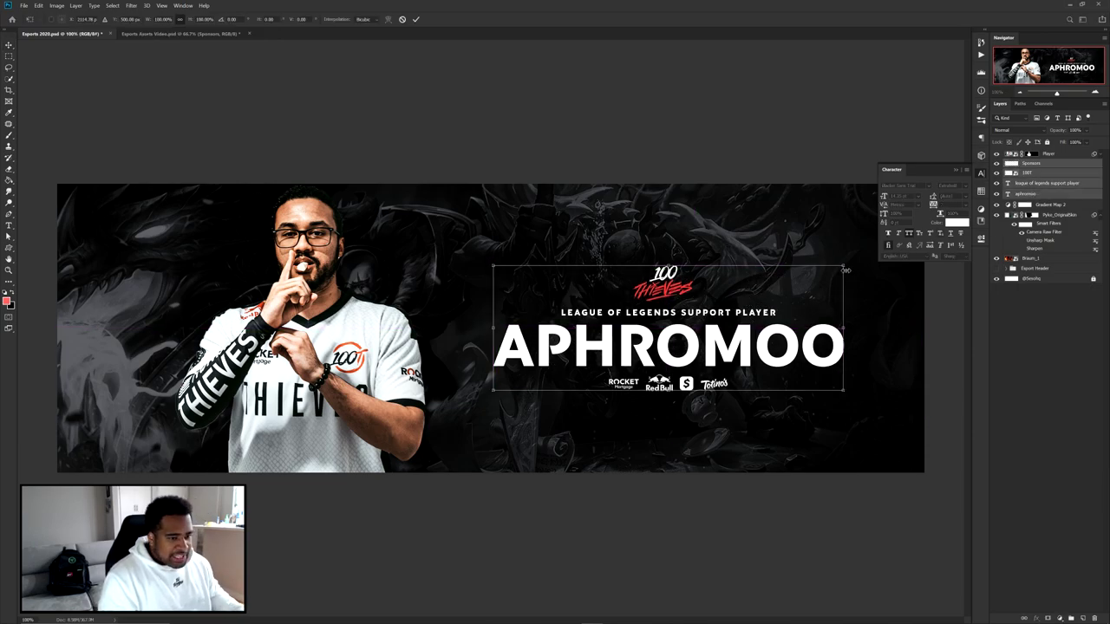
pyautogui.moveTo(845, 268)
pyautogui.mouseDown()
pyautogui.moveTo(859, 262)
pyautogui.moveTo(849, 264)
pyautogui.mouseUp()
pyautogui.click(984, 175)
pyautogui.moveTo(858, 262); pyautogui.dragTo(861, 261)
pyautogui.press('Return')
pyautogui.moveTo(719, 344); pyautogui.dragTo(712, 345)
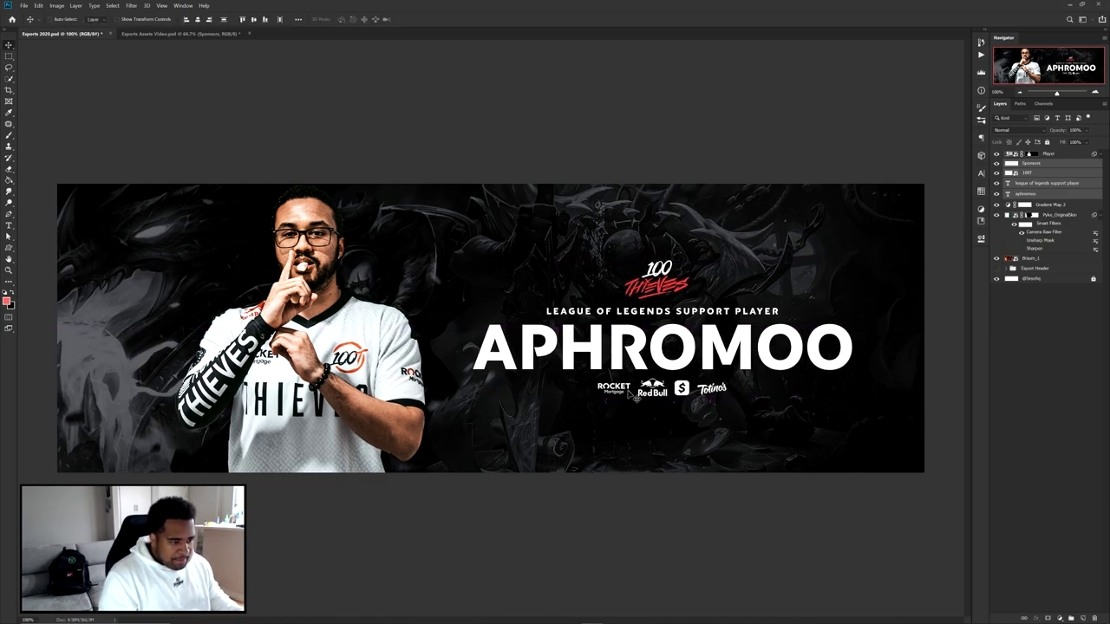
# - Reselect the whole title block from the Sponsors layer to the aphromoo layer and nudge it slightly up
pyautogui.keyDown('ctrl'); pyautogui.click(719, 274); pyautogui.keyUp('ctrl')
pyautogui.click(1036, 164)
pyautogui.keyDown('shift'); pyautogui.click(1036, 195); pyautogui.keyUp('shift')
pyautogui.moveTo(739, 368); pyautogui.dragTo(742, 350)
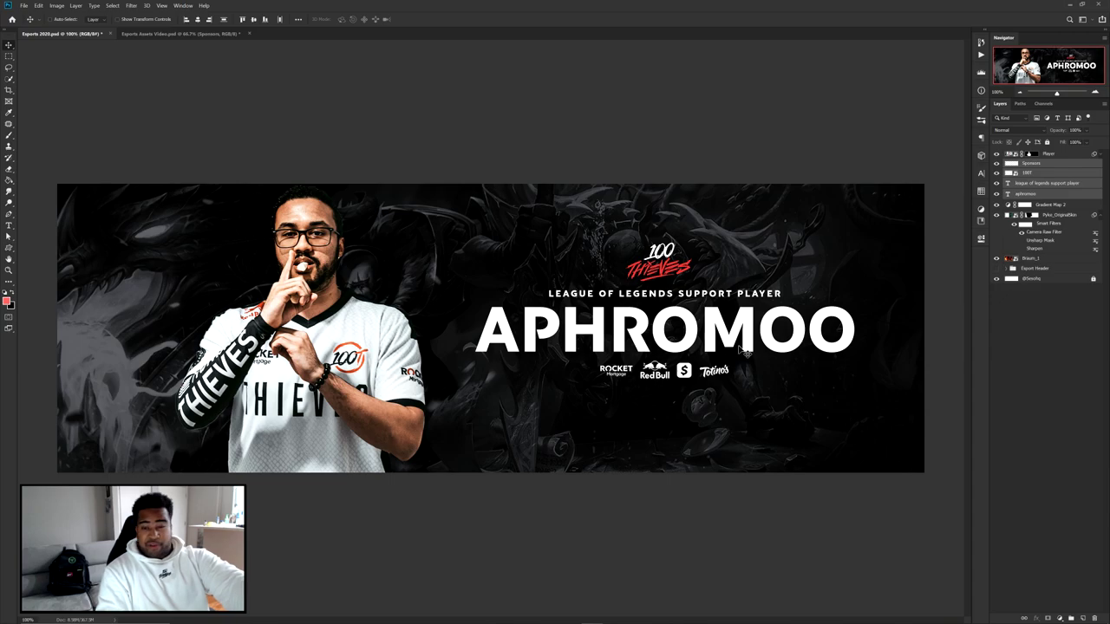
pyautogui.hotkey('ctrl', 'z')
pyautogui.moveTo(727, 344); pyautogui.dragTo(729, 339)
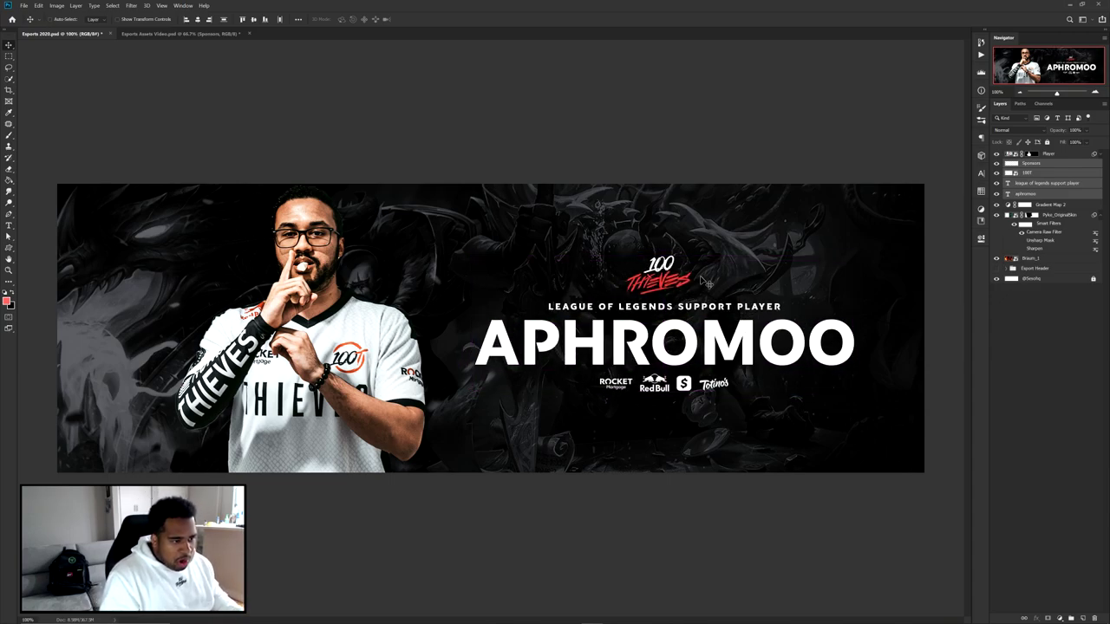
# - Select the 100 Thieves logo and the tagline together and nudge them slightly up from the APHROMOO title
pyautogui.keyDown('ctrl'); pyautogui.click(698, 280); pyautogui.keyUp('ctrl')
pyautogui.keyDown('ctrl'); pyautogui.click(674, 281); pyautogui.keyUp('ctrl')
pyautogui.keyDown('ctrl'); pyautogui.keyDown('shift'); pyautogui.click(670, 307); pyautogui.keyUp('shift'); pyautogui.keyUp('ctrl')
pyautogui.moveTo(658, 306); pyautogui.dragTo(661, 305)
pyautogui.hotkey('ctrl', '-')
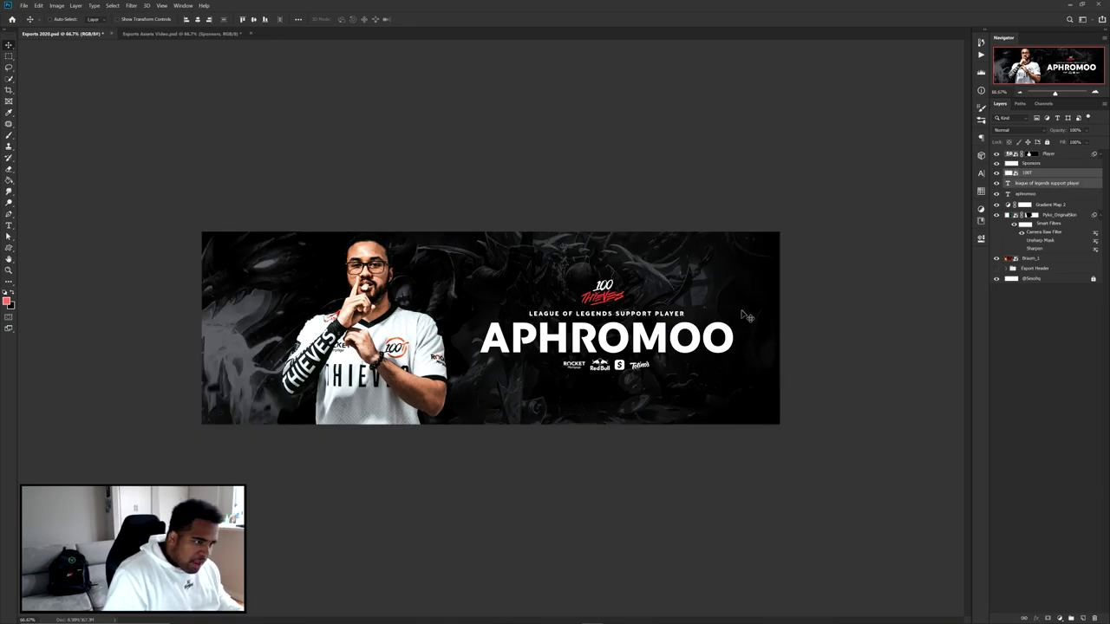
# - Recolour the letters MOO in the APHROMOO title to light grey #afafaf
pyautogui.press('t')
pyautogui.moveTo(631, 329); pyautogui.dragTo(792, 316)
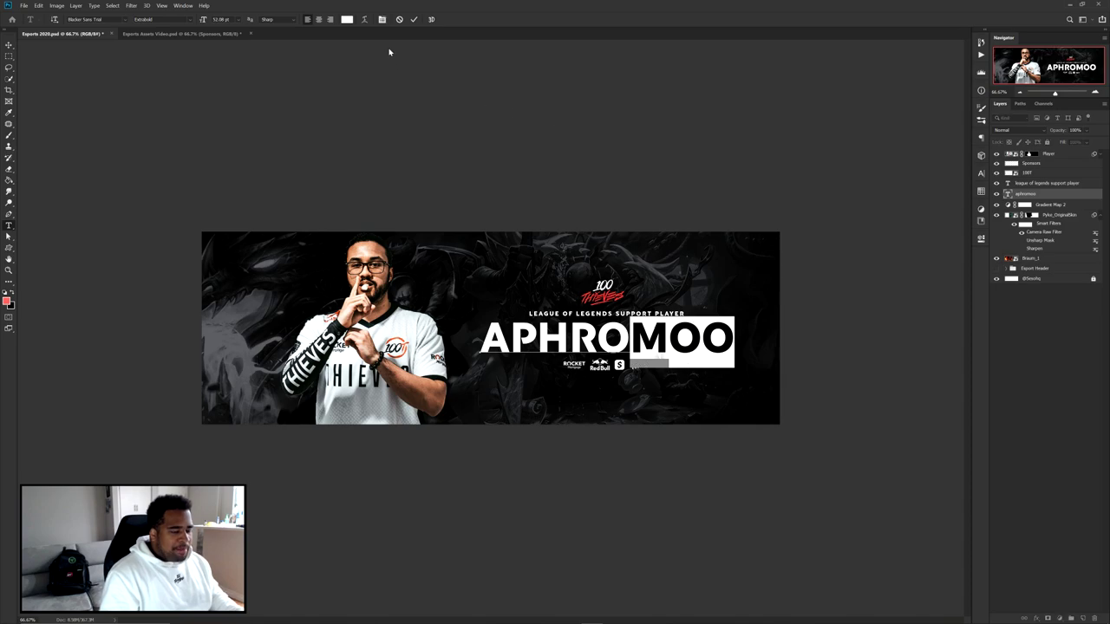
pyautogui.click(347, 19)
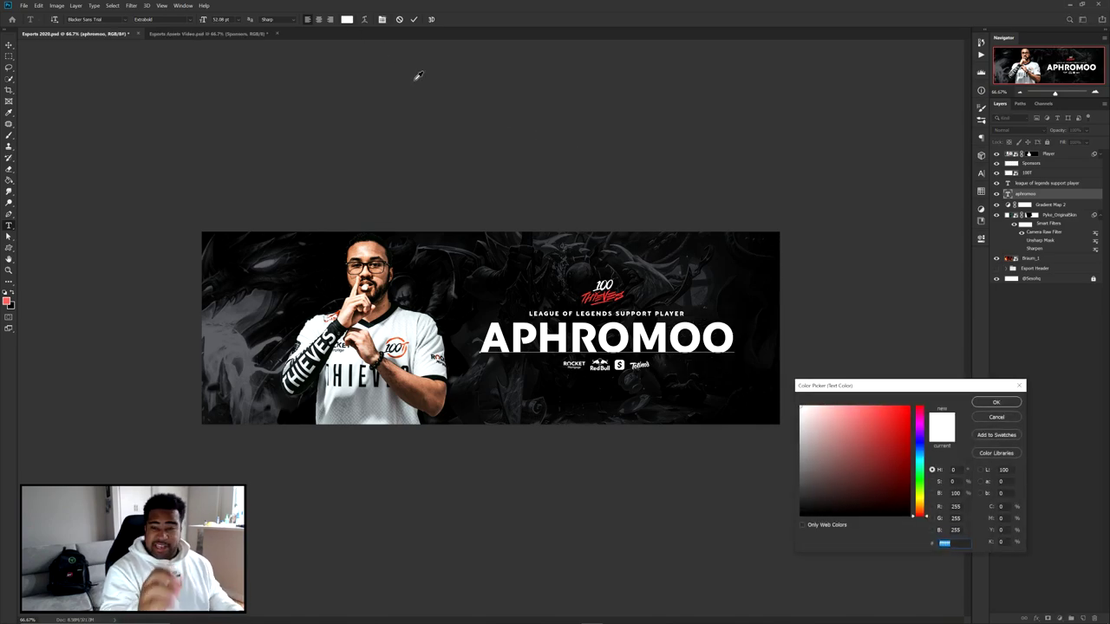
pyautogui.click(651, 270)
pyautogui.moveTo(815, 415); pyautogui.dragTo(795, 441)
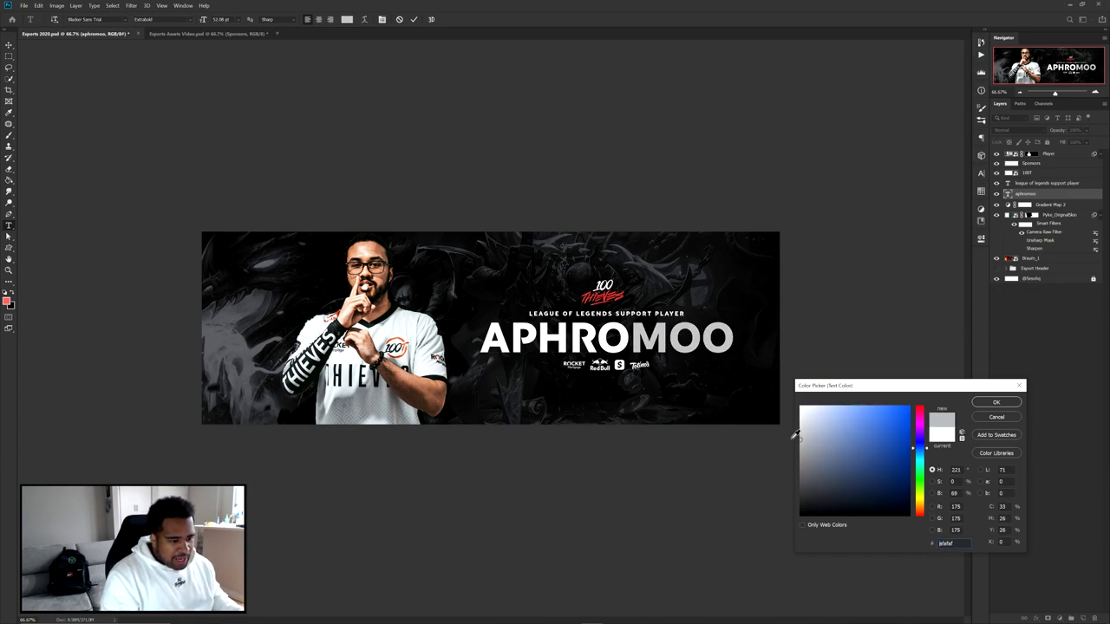
pyautogui.click(994, 404)
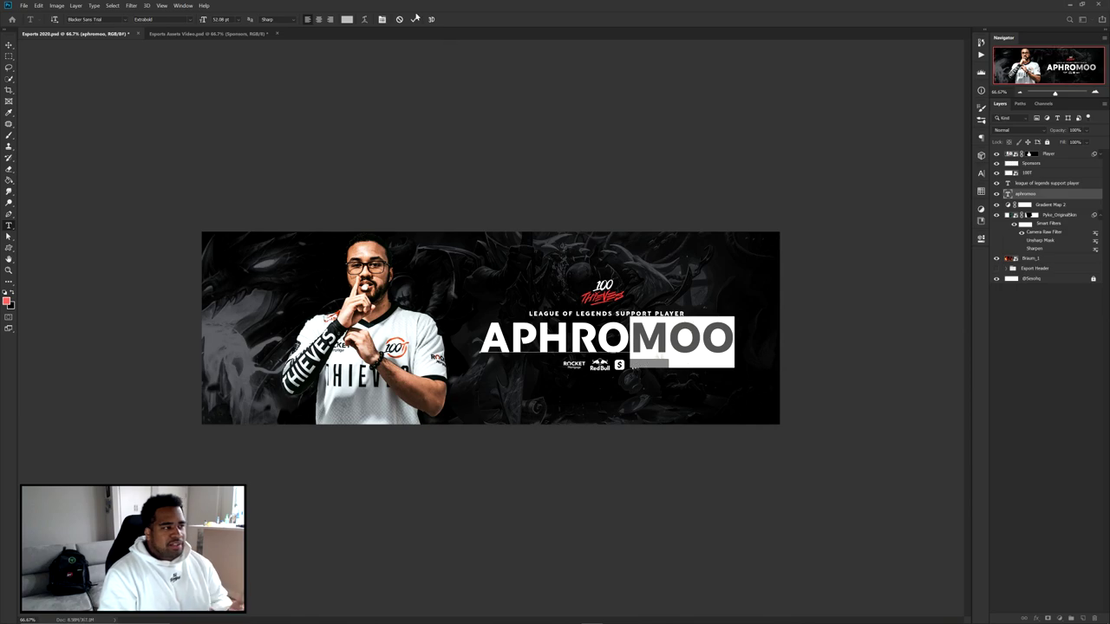
pyautogui.click(413, 21)
pyautogui.press('v')
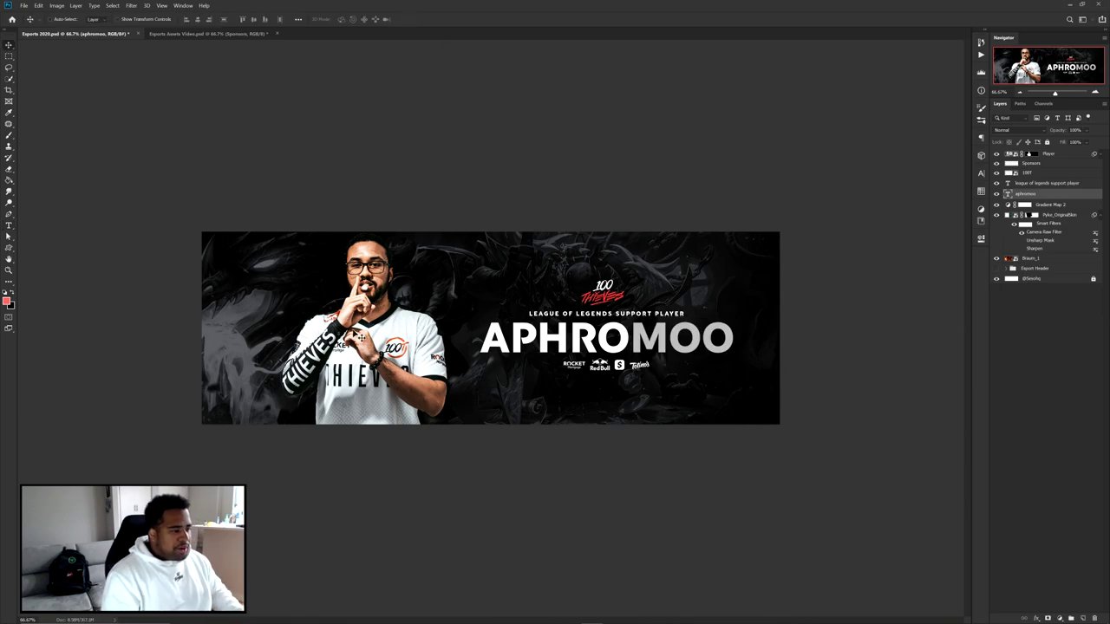
# - Nudge the player photo slightly down and to the left in the header
pyautogui.hotkey('ctrl', '1')
pyautogui.moveTo(333, 336); pyautogui.dragTo(320, 343)
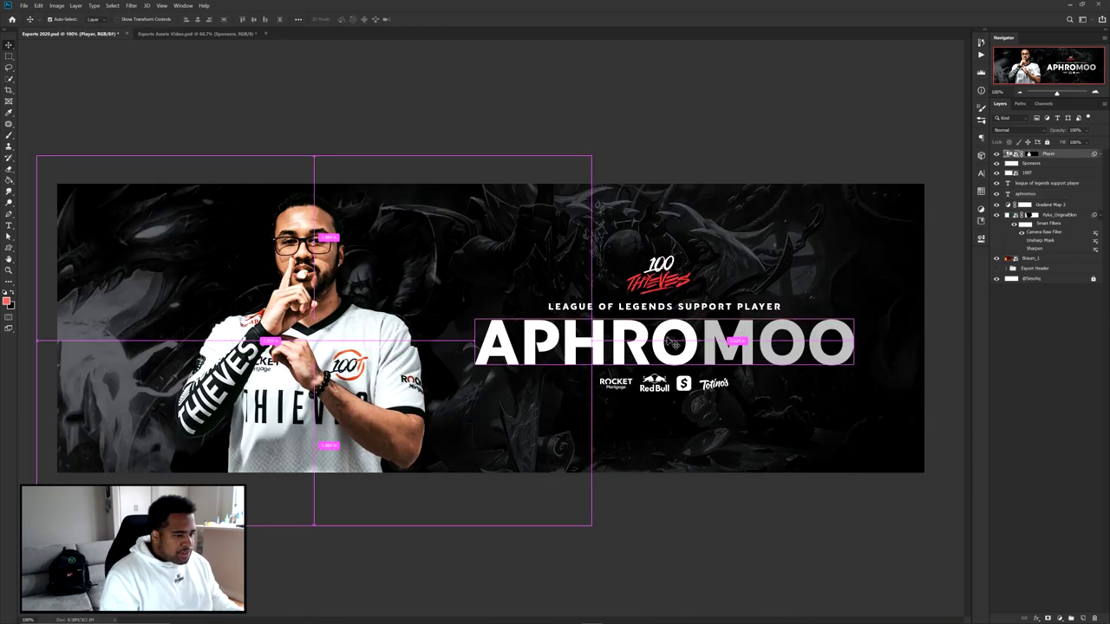
pyautogui.keyDown('ctrl'); pyautogui.click(669, 333); pyautogui.keyUp('ctrl')
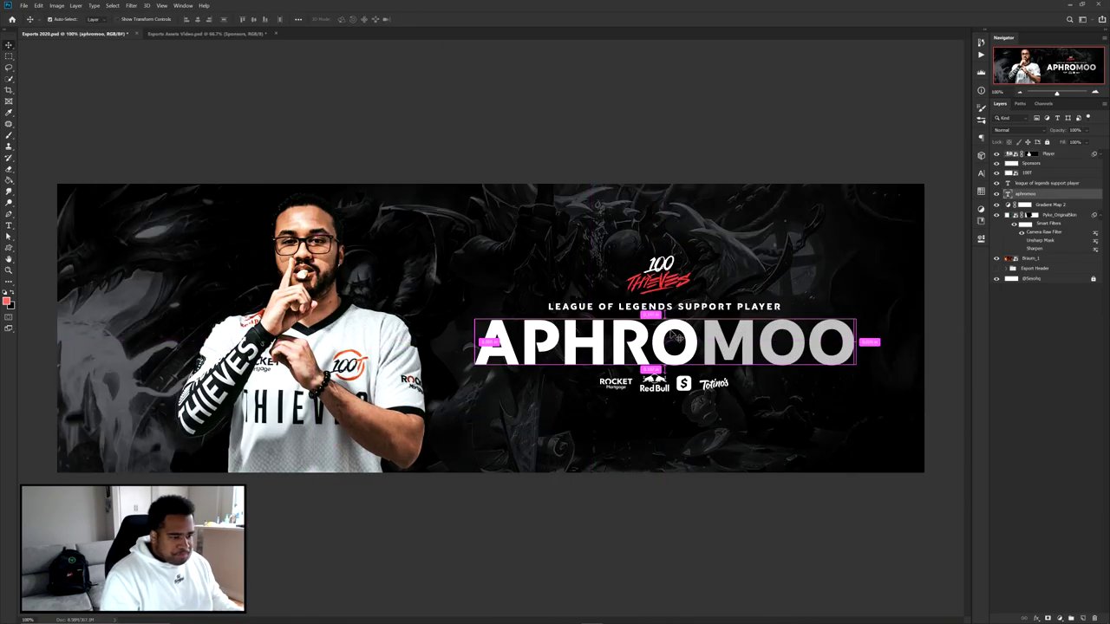
# - Merge the Export Header group into one layer, move it above all layers to compare the design, and hide it
pyautogui.click(1033, 261)
pyautogui.click(1029, 269)
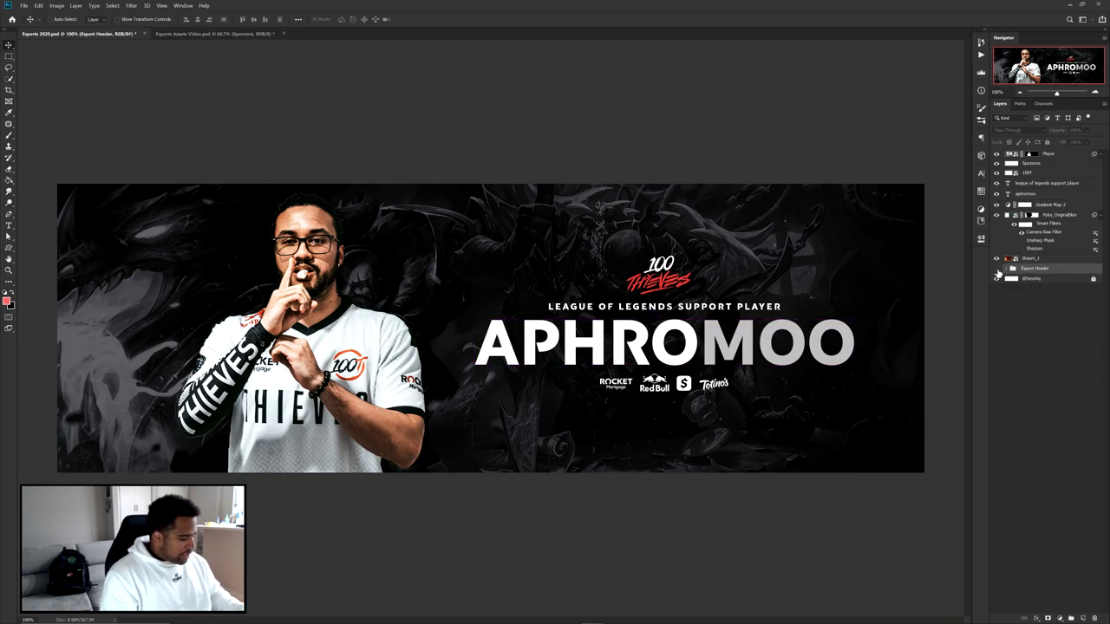
pyautogui.hotkey('ctrl', 'e')
pyautogui.moveTo(1035, 269); pyautogui.dragTo(1045, 150)
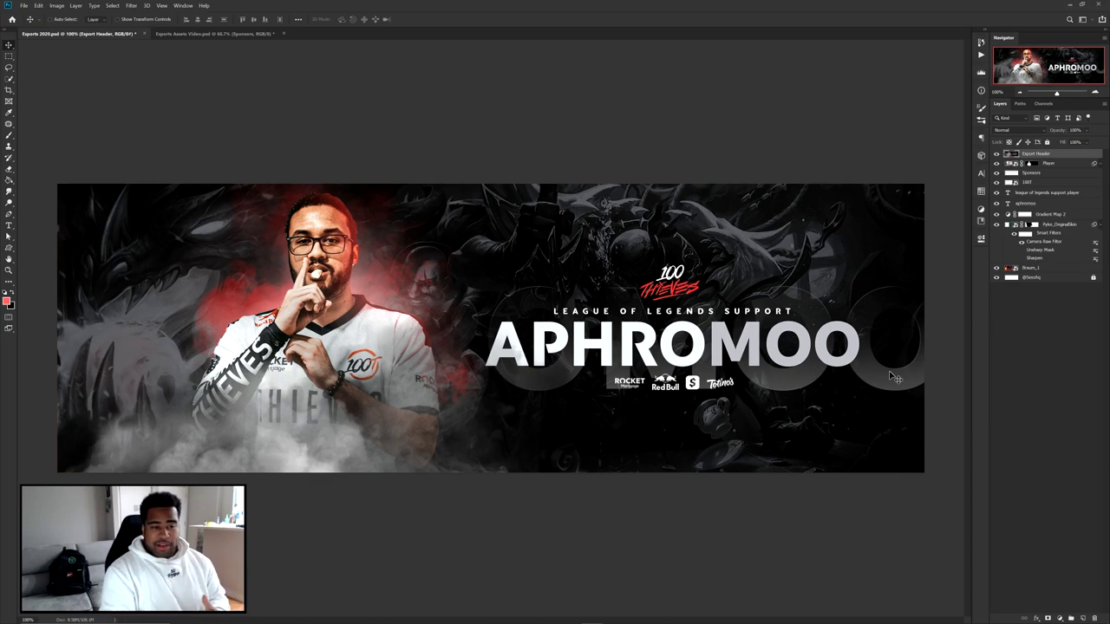
pyautogui.click(996, 154)
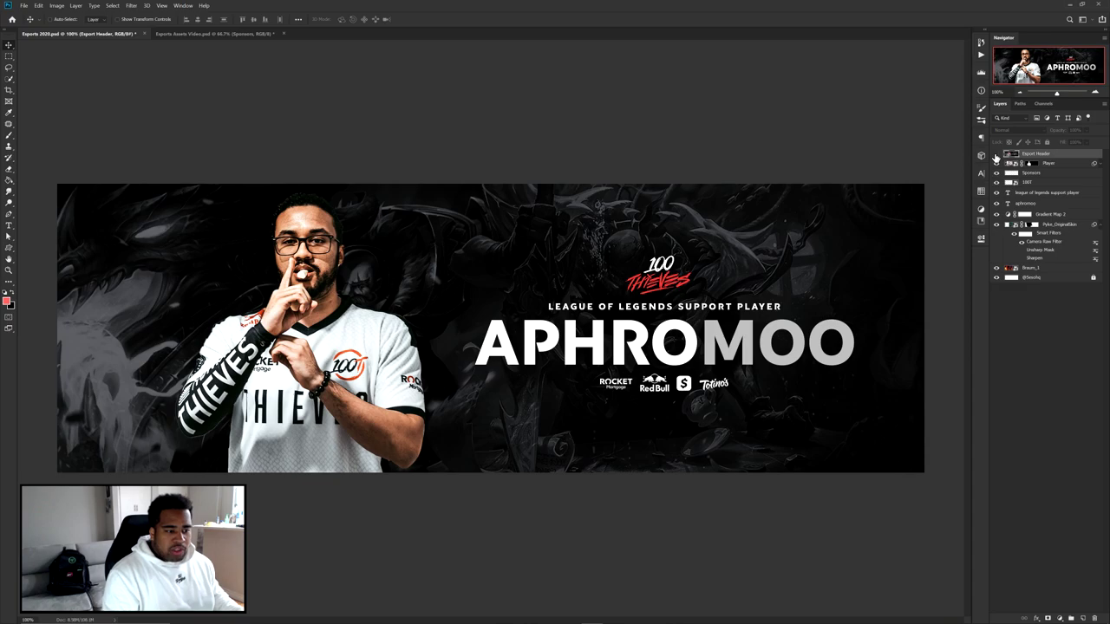
pyautogui.keyDown('ctrl'); pyautogui.click(818, 356); pyautogui.keyUp('ctrl')
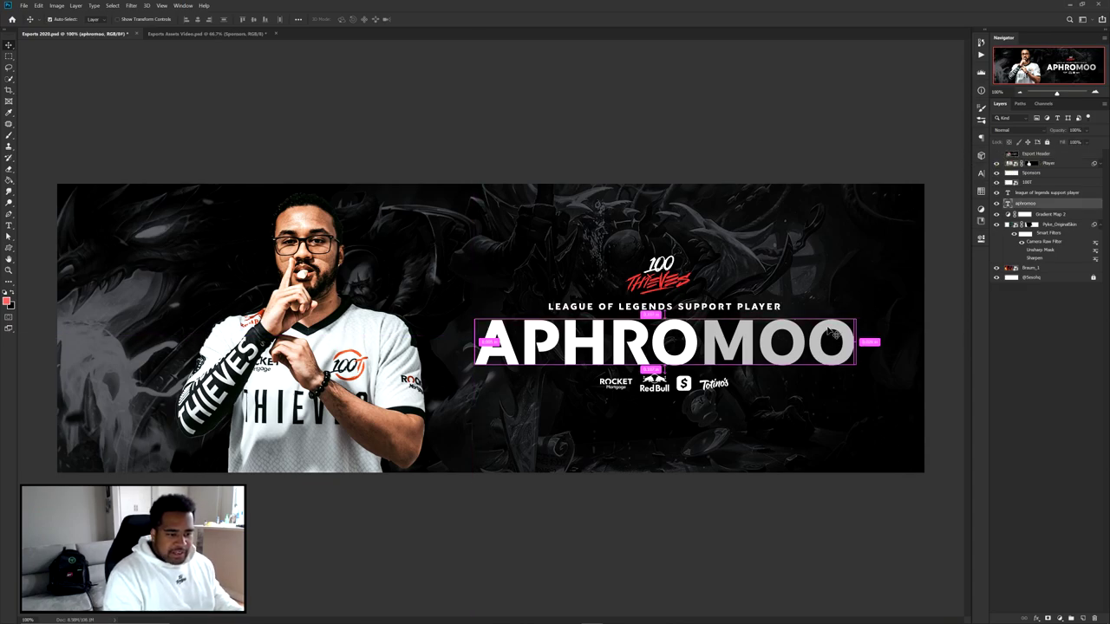
pyautogui.click(996, 204)
pyautogui.click(997, 204)
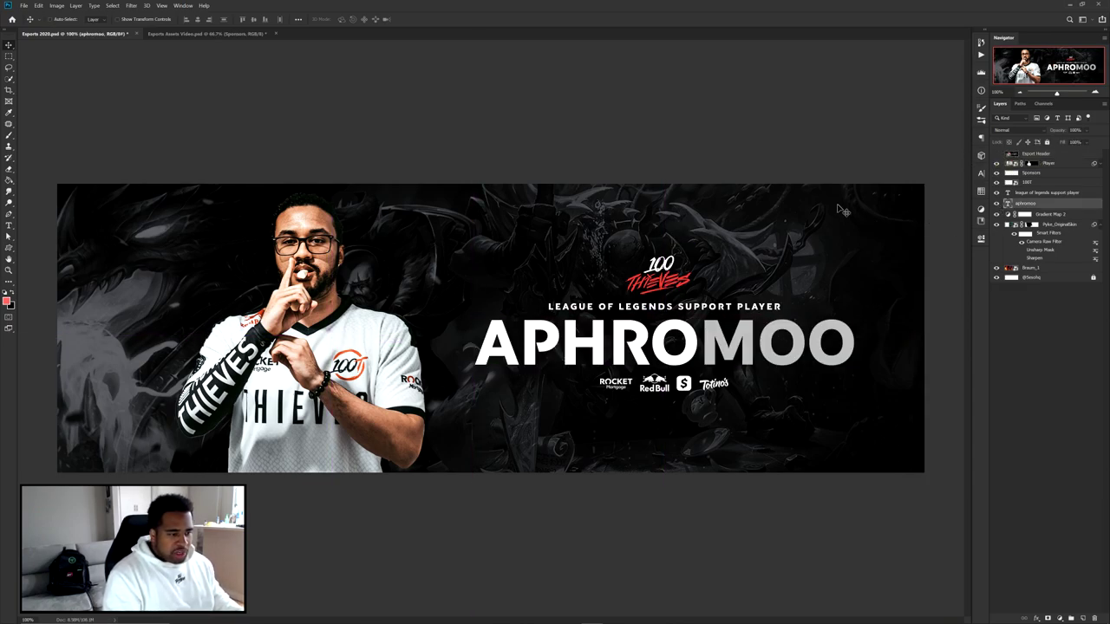
pyautogui.rightClick(9, 45)
pyautogui.click(40, 45)
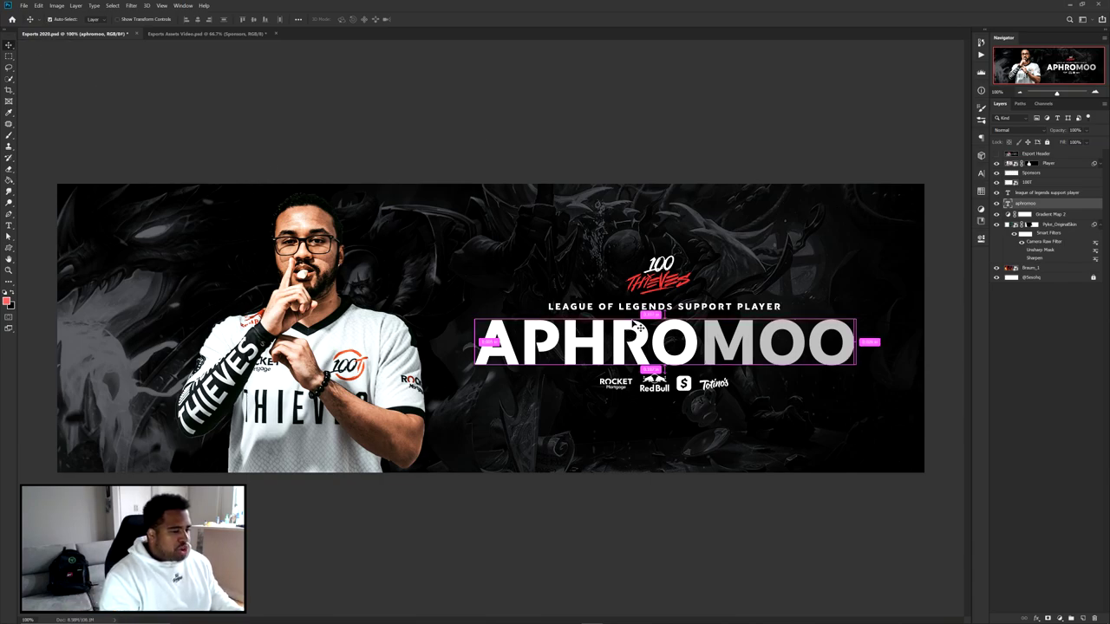
pyautogui.click(661, 295)
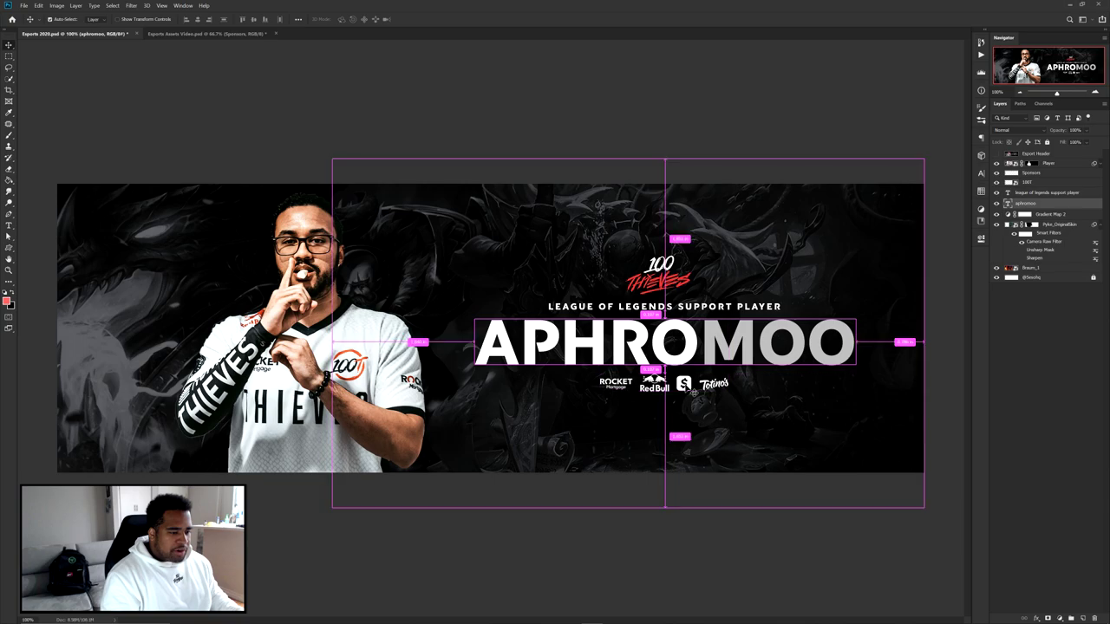
pyautogui.moveTo(344, 388); pyautogui.dragTo(544, 328)
pyautogui.hotkey('ctrl', 'z')
pyautogui.moveTo(660, 343); pyautogui.dragTo(550, 286)
pyautogui.hotkey('ctrl', 'z')
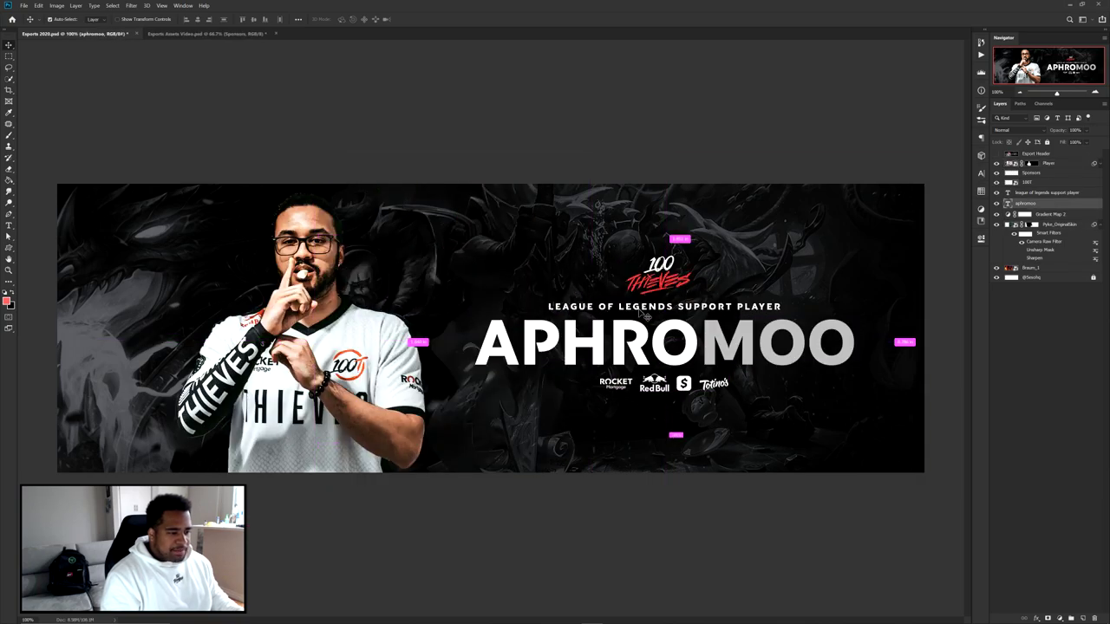
pyautogui.moveTo(671, 306); pyautogui.dragTo(513, 292)
pyautogui.hotkey('ctrl', 'z')
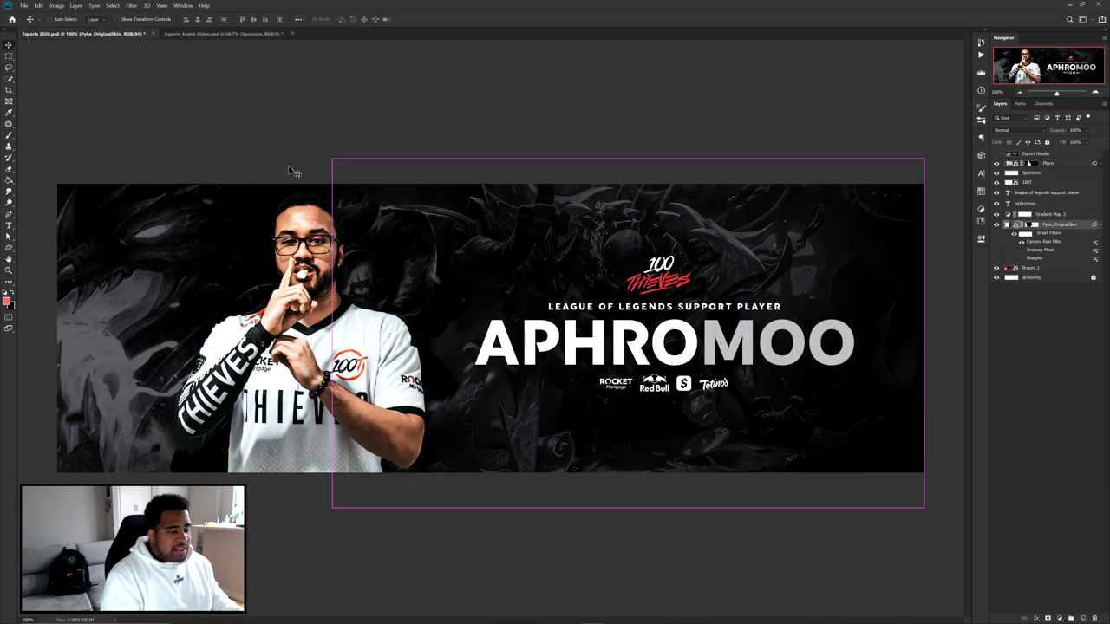
pyautogui.click(93, 19)
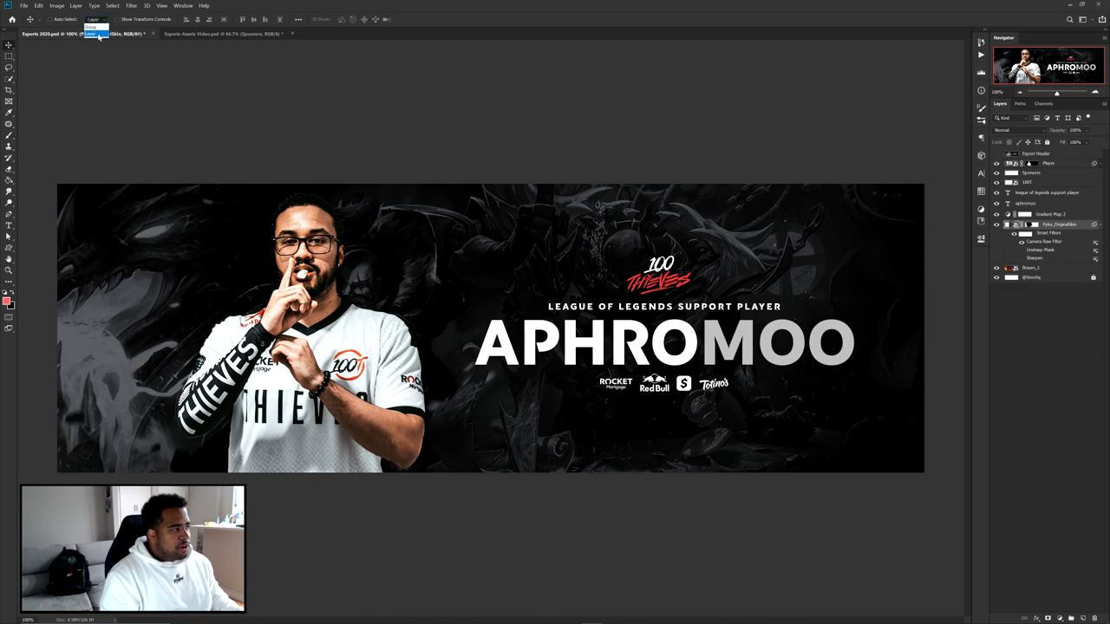
pyautogui.click(98, 34)
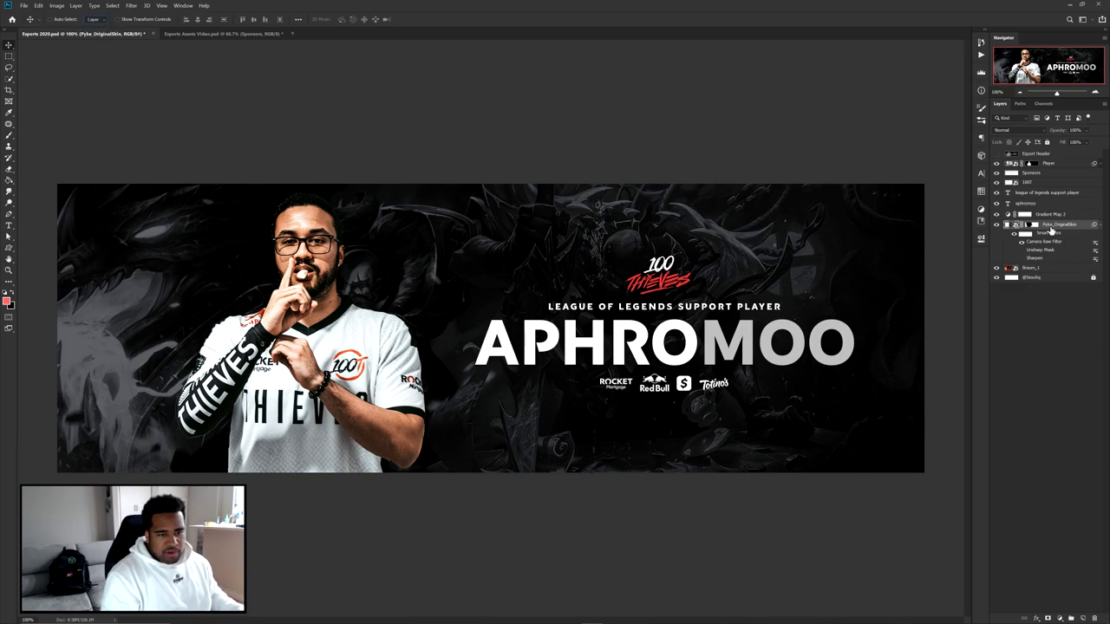
# - Duplicate the APHROMOO title layer beneath the original and enlarge the copy so it spans from behind the player past the header's right edge
pyautogui.click(1041, 204)
pyautogui.click(996, 203)
pyautogui.click(996, 203)
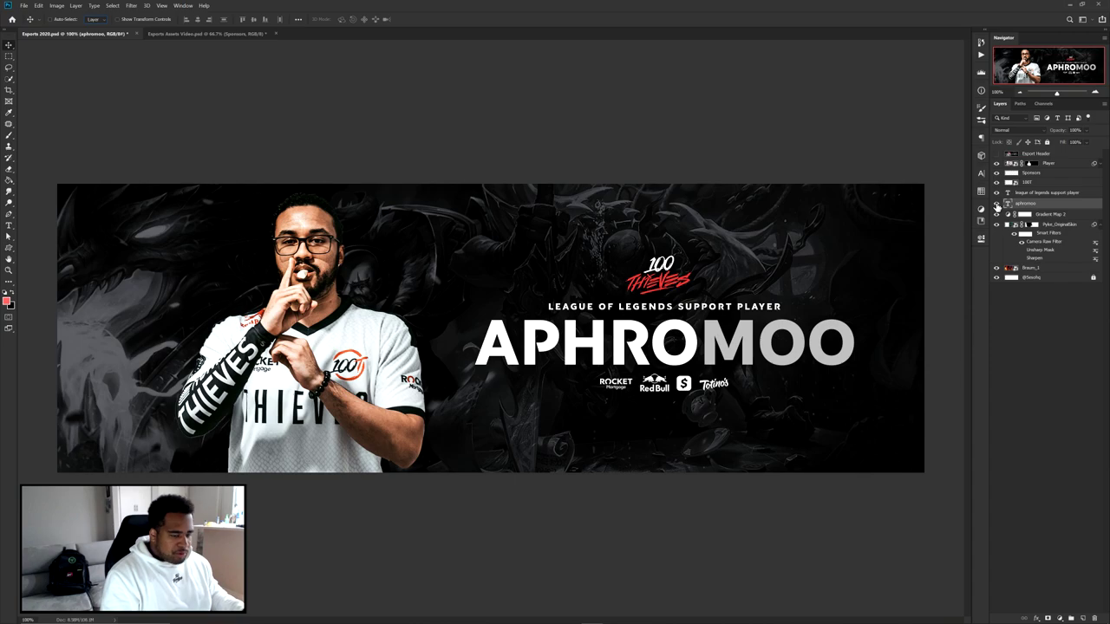
pyautogui.moveTo(1008, 209); pyautogui.dragTo(1038, 218)
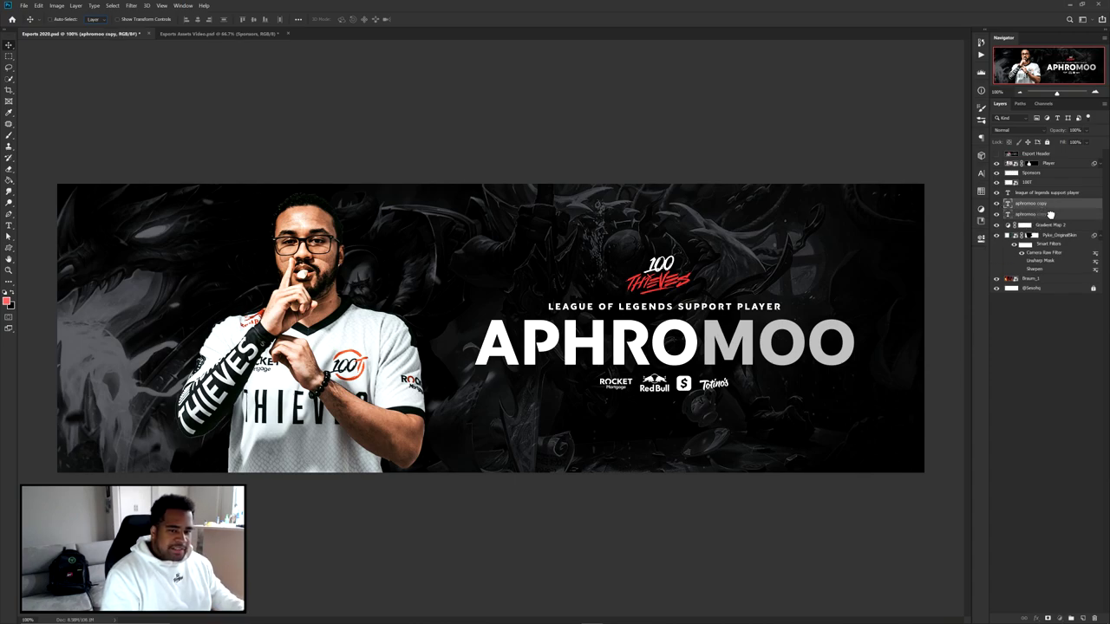
pyautogui.press('ctrl')
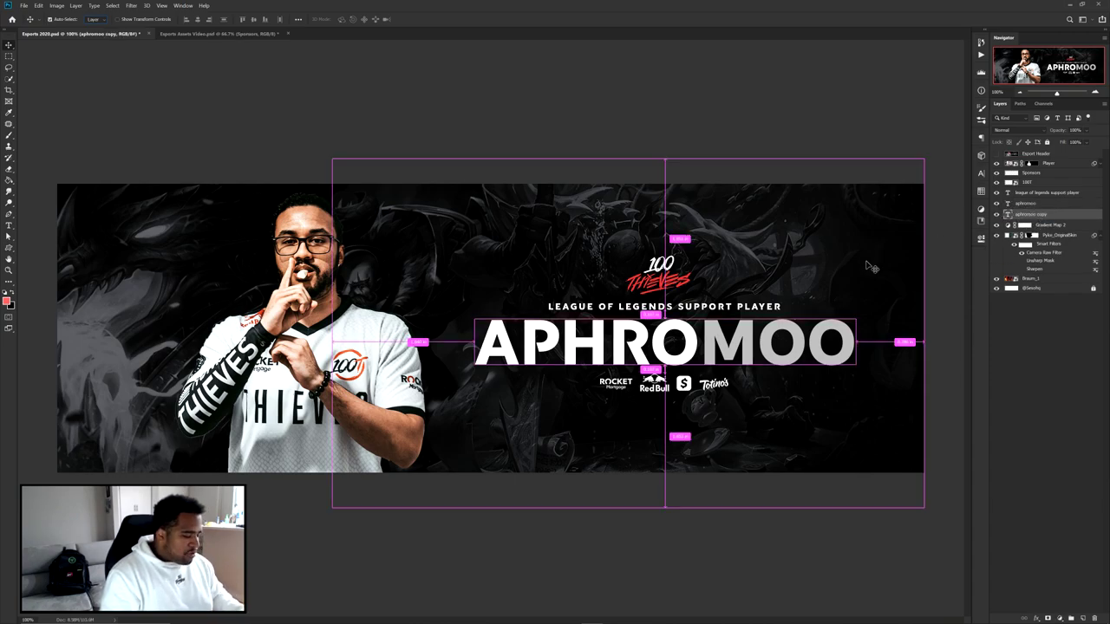
pyautogui.hotkey('ctrl', 't')
pyautogui.moveTo(855, 312); pyautogui.dragTo(1058, 232)
pyautogui.moveTo(627, 320); pyautogui.dragTo(607, 328)
pyautogui.press('Return')
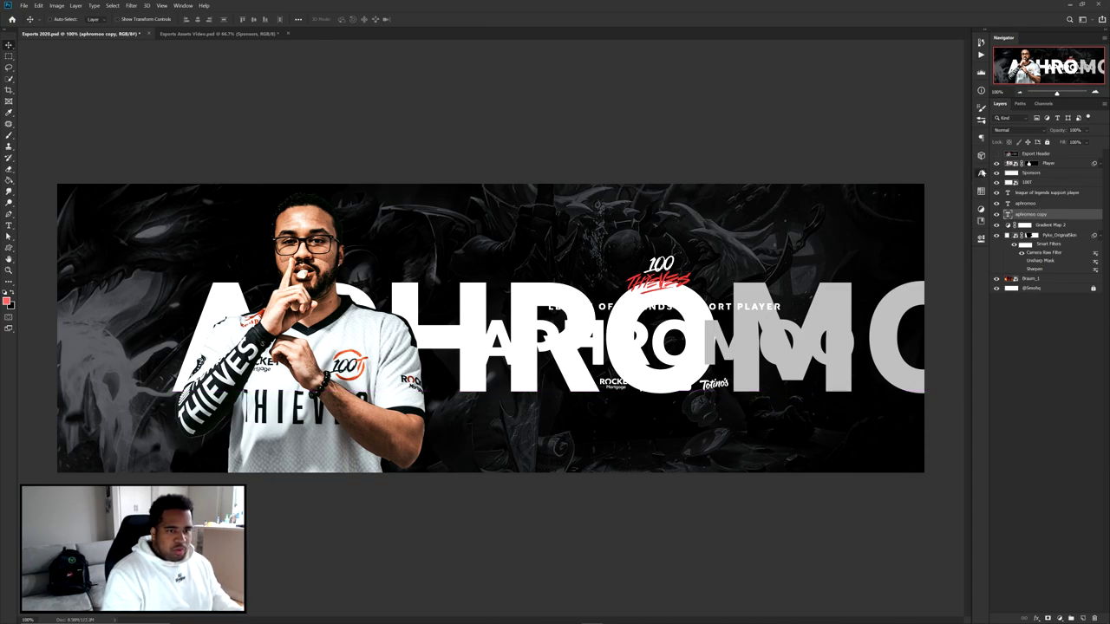
# - Set the enlarged title copy's colour to ffffff and lower its layer opacity to 9%
pyautogui.click(980, 172)
pyautogui.click(957, 223)
pyautogui.write('ffffff')
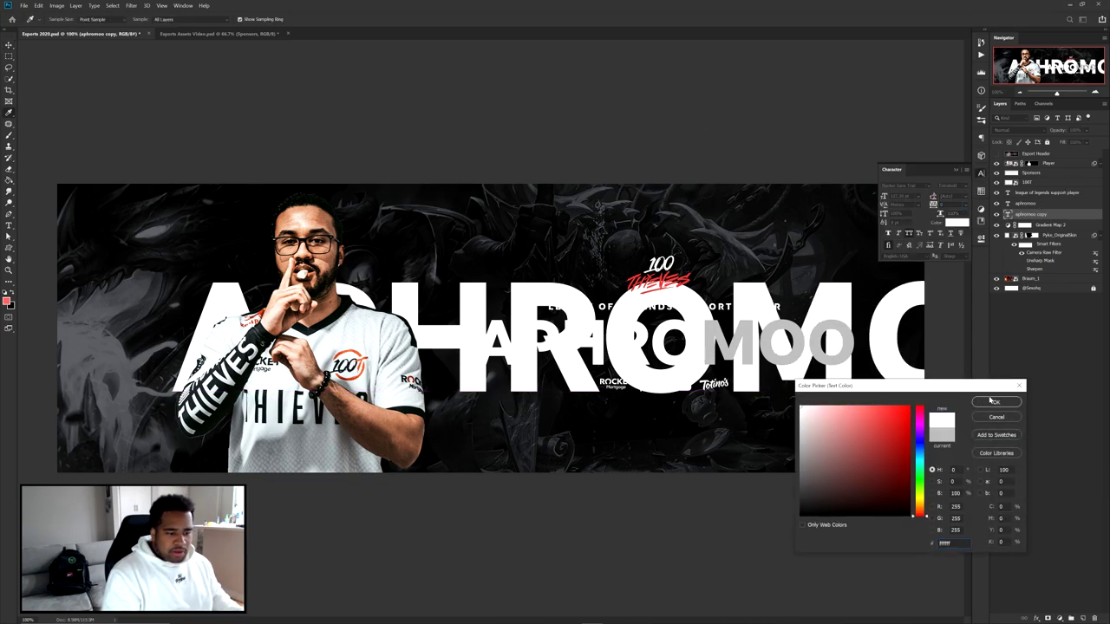
pyautogui.click(994, 400)
pyautogui.moveTo(1057, 130); pyautogui.dragTo(1019, 130)
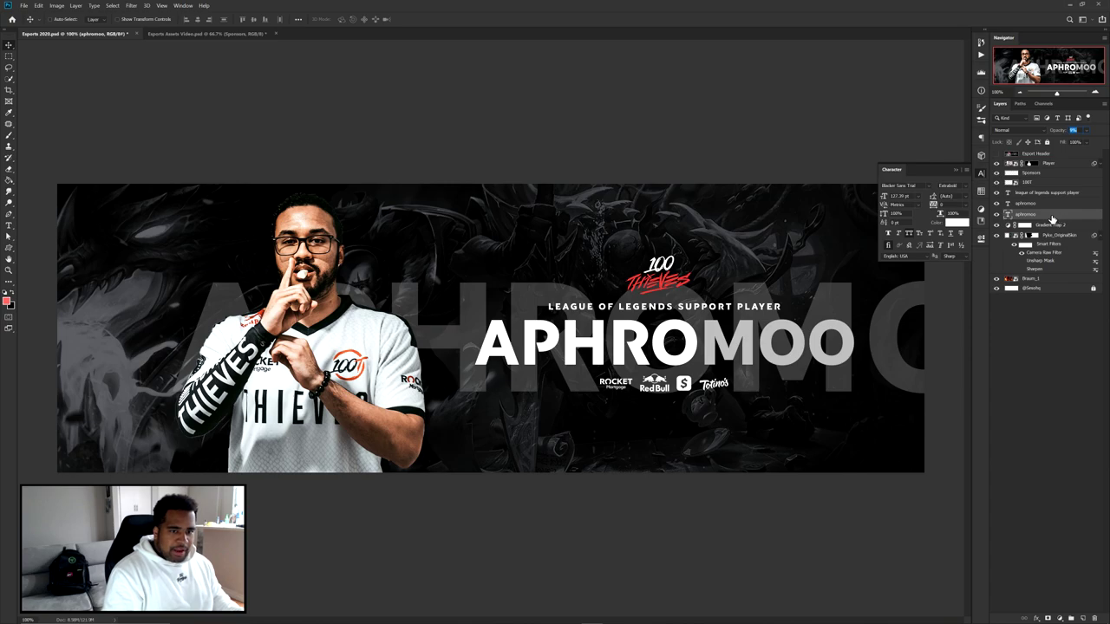
# - Add a layer mask to the enlarged title copy and fade out its first letters and upper edge with a large soft black brush
pyautogui.click(1048, 618)
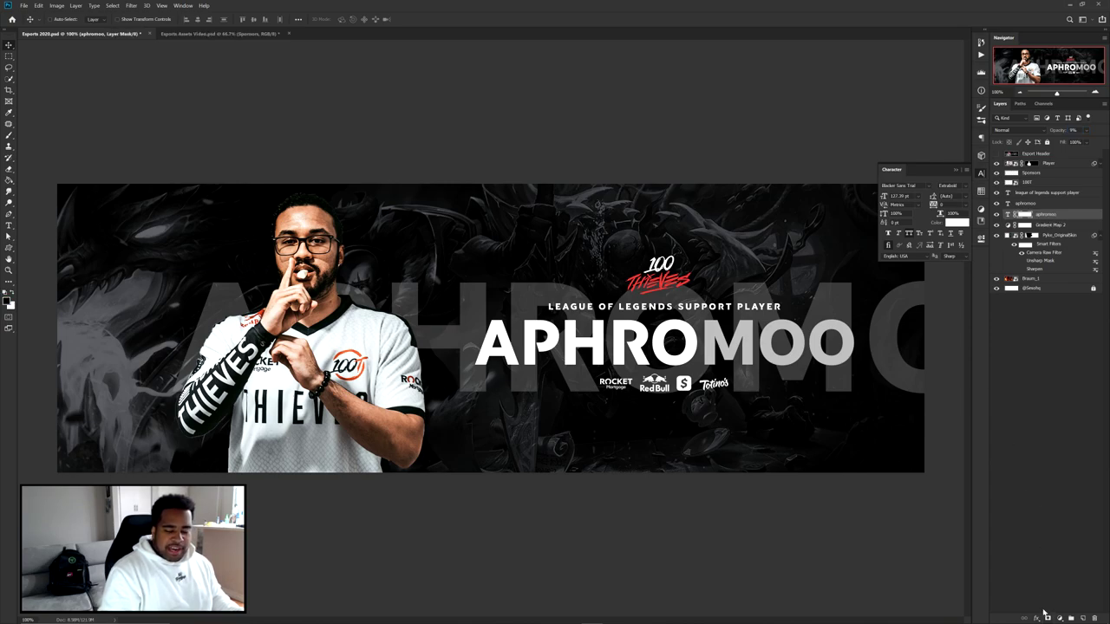
pyautogui.press('b')
pyautogui.moveTo(160, 294); pyautogui.dragTo(224, 303)
pyautogui.moveTo(237, 372)
pyautogui.mouseDown()
pyautogui.moveTo(246, 134)
pyautogui.moveTo(272, 141)
pyautogui.mouseUp()
pyautogui.rightClick(196, 278)
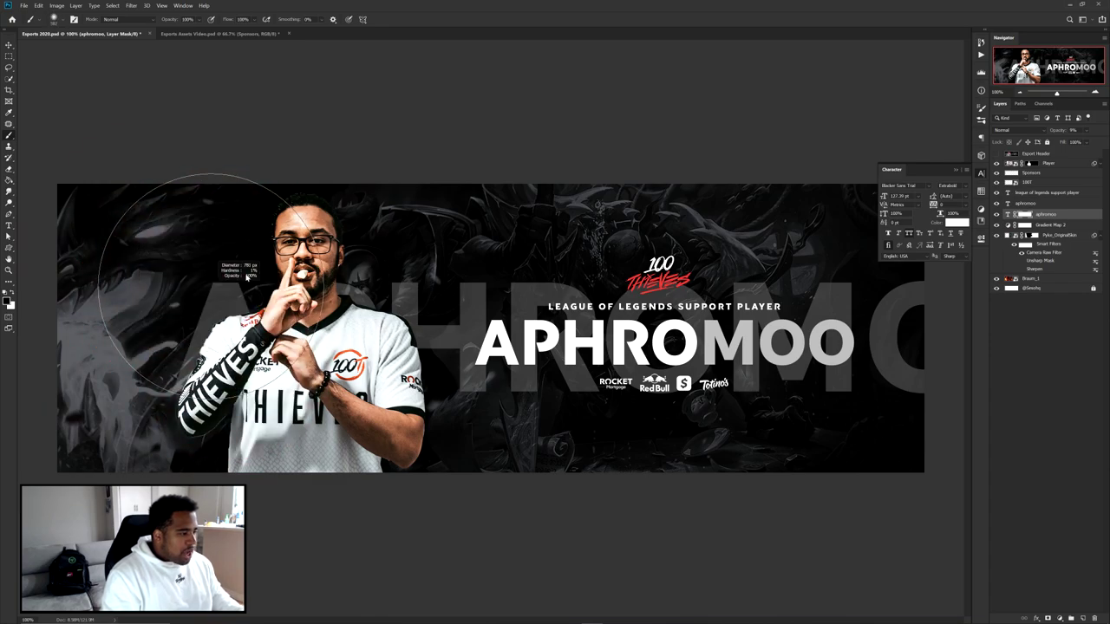
pyautogui.click(169, 293)
pyautogui.moveTo(160, 311)
pyautogui.mouseDown()
pyautogui.moveTo(168, 298)
pyautogui.moveTo(157, 290)
pyautogui.mouseUp()
pyautogui.rightClick(209, 276)
pyautogui.moveTo(148, 292)
pyautogui.mouseDown()
pyautogui.moveTo(158, 293)
pyautogui.moveTo(128, 345)
pyautogui.moveTo(189, 265)
pyautogui.mouseUp()
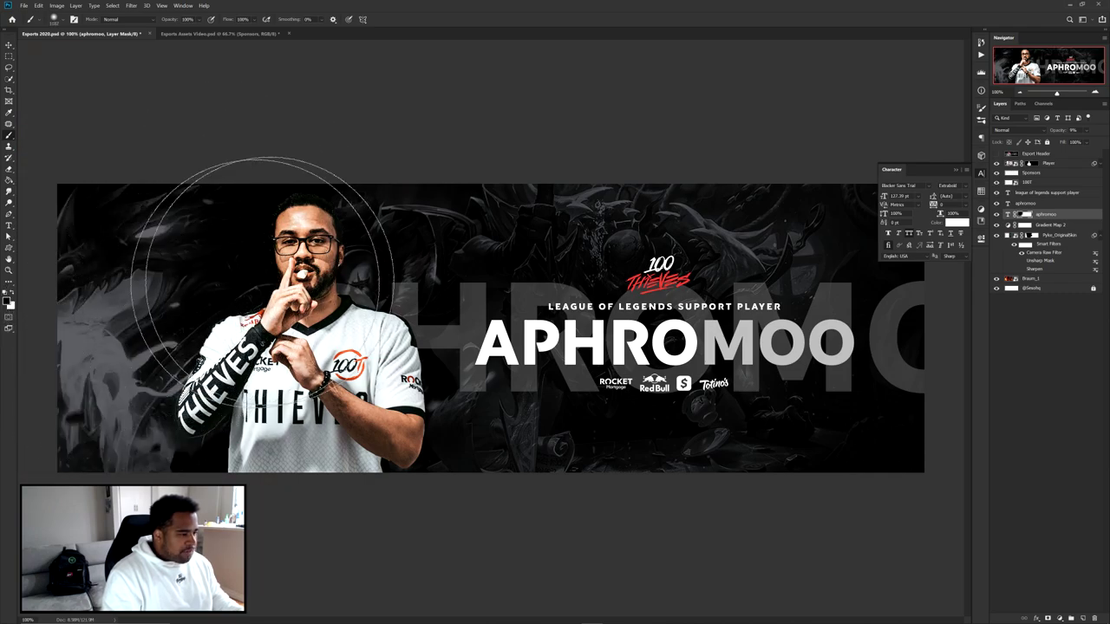
pyautogui.click(979, 174)
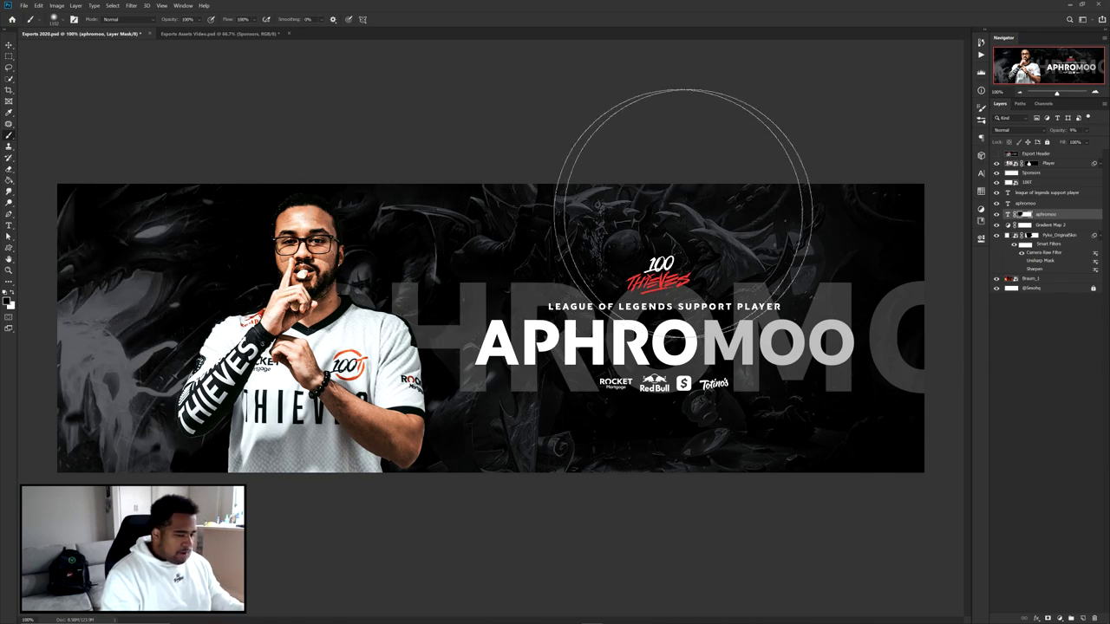
pyautogui.keyDown('shift'); pyautogui.click(952, 218); pyautogui.keyUp('shift')
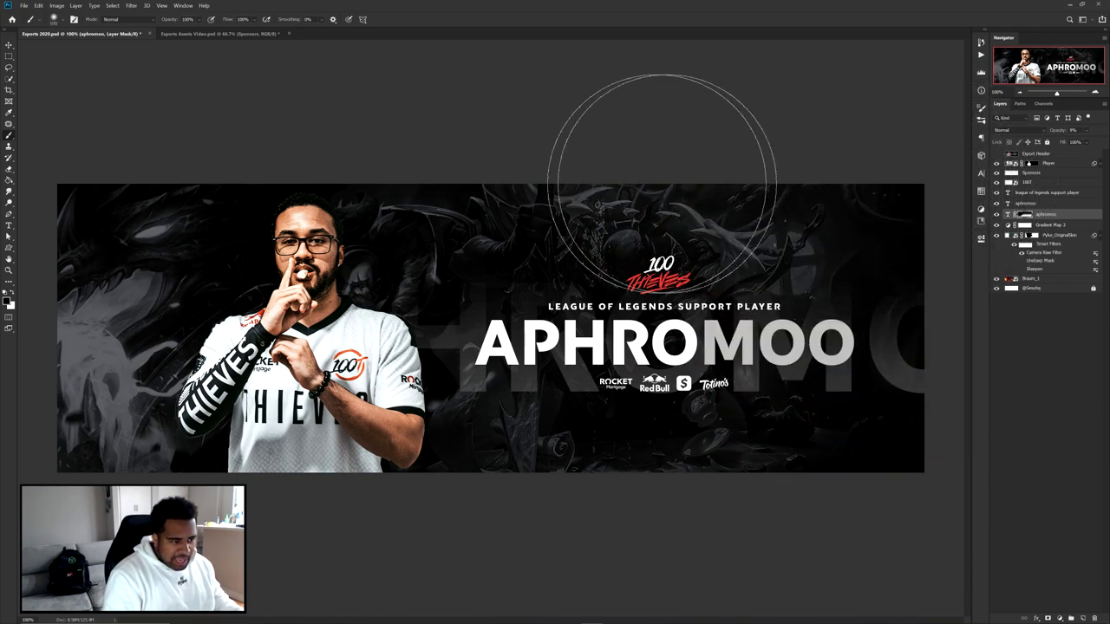
# - Duplicate the enlarged faded title layer in place and fill the copy's layer mask with white
pyautogui.press('v')
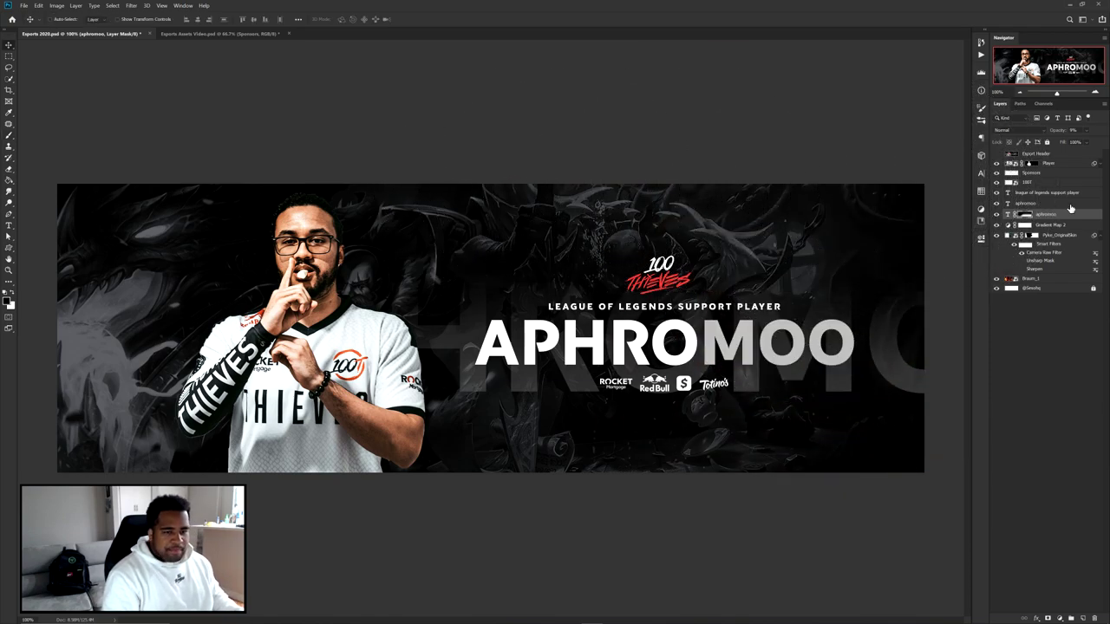
pyautogui.click(996, 214)
pyautogui.click(996, 214)
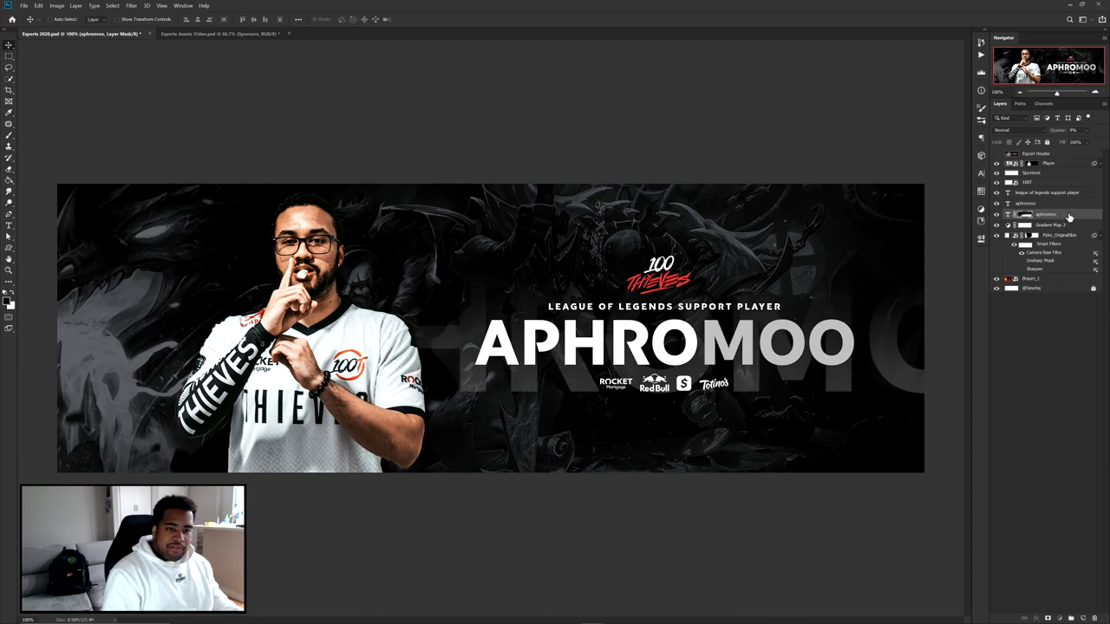
pyautogui.hotkey('ctrl', 'j')
pyautogui.moveTo(896, 316); pyautogui.dragTo(922, 341)
pyautogui.hotkey('ctrl', 'z')
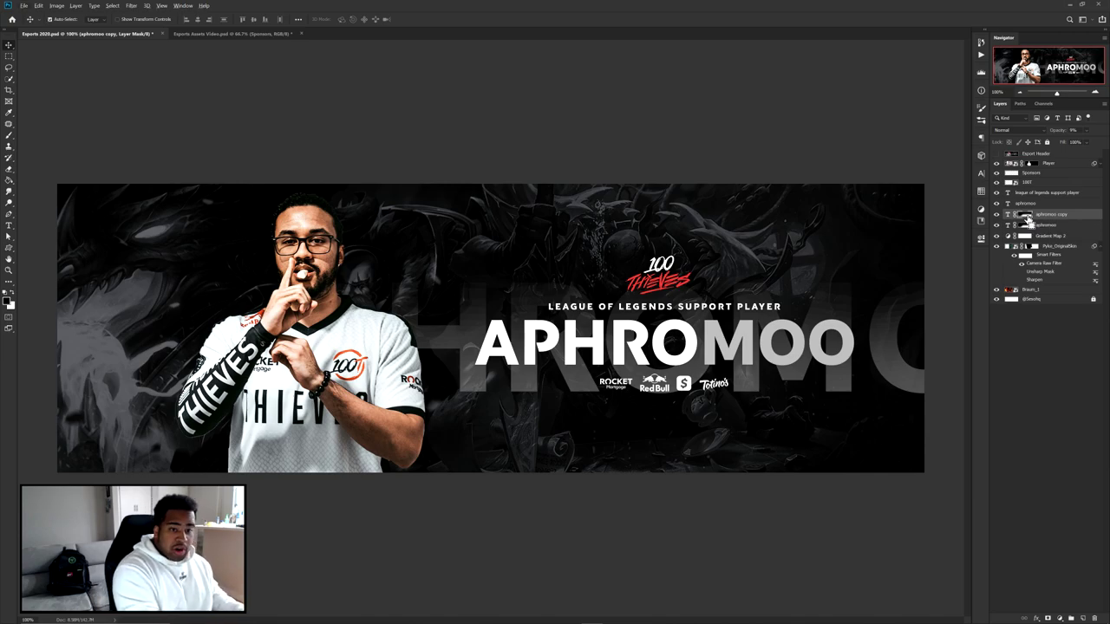
pyautogui.hotkey('ctrl', 'BackSpace')
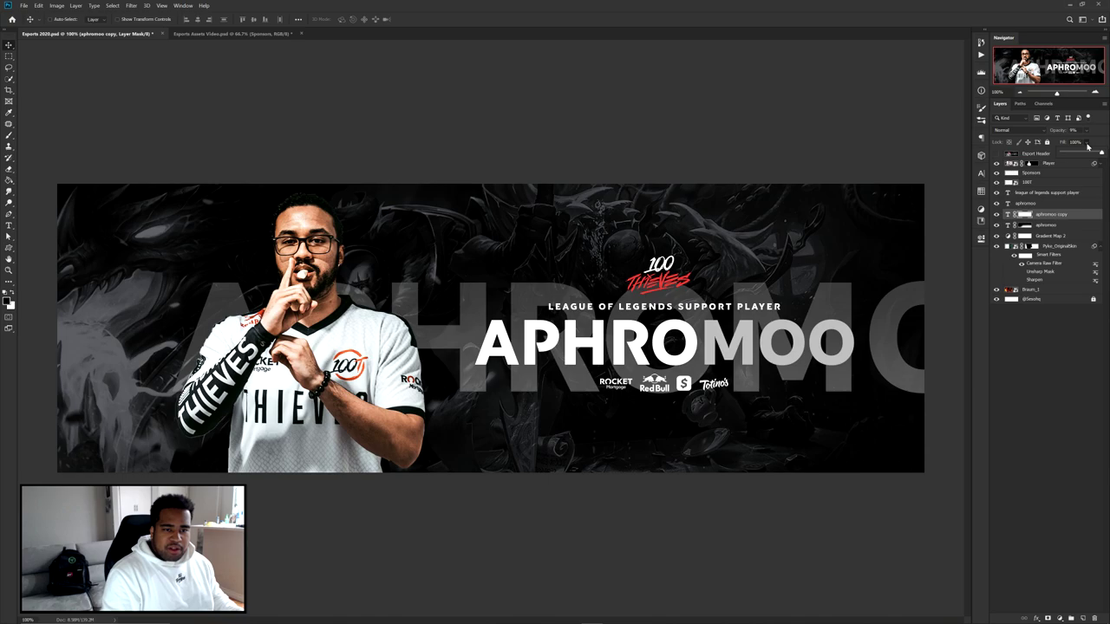
# - Turn the title copy into an outline with 0% fill, a 2 px white inside stroke and 100% layer opacity
pyautogui.moveTo(1070, 153); pyautogui.dragTo(1061, 153)
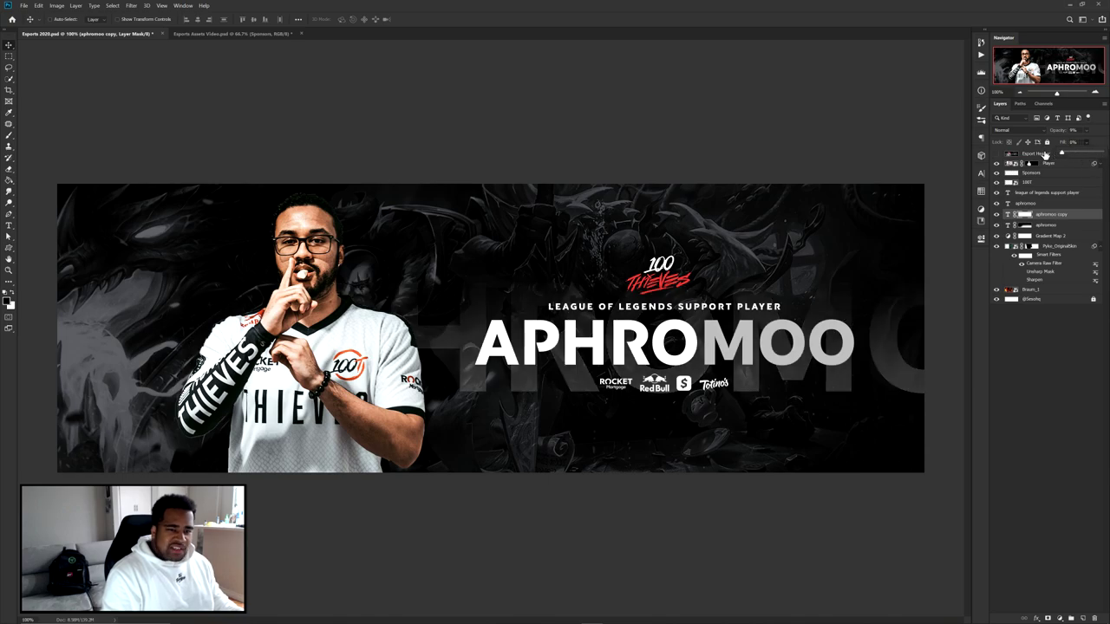
pyautogui.doubleClick(1079, 218)
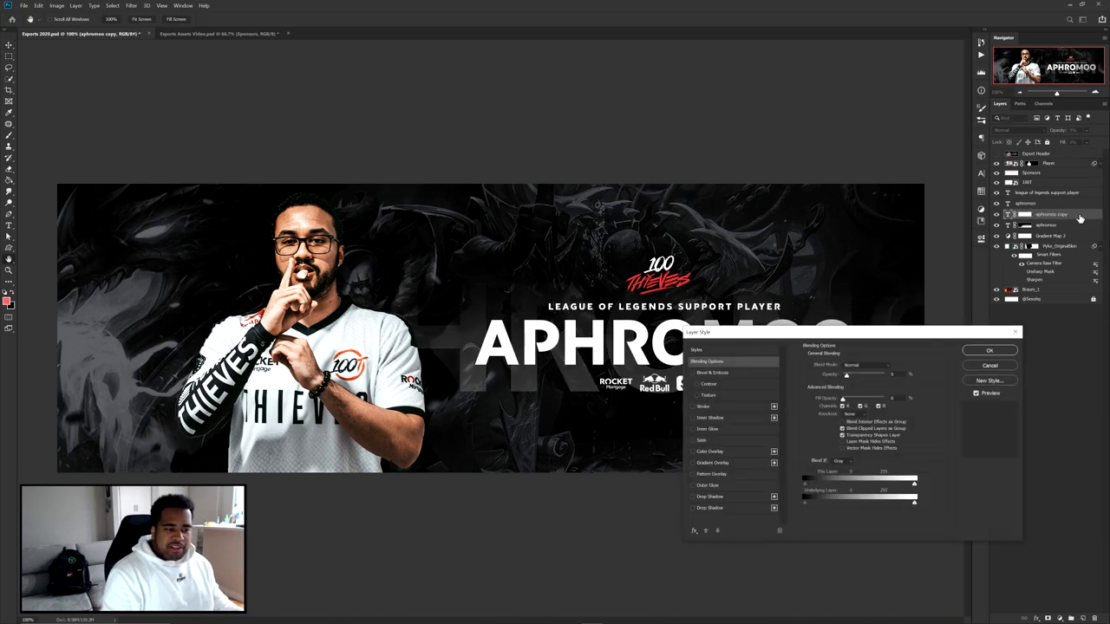
pyautogui.click(705, 409)
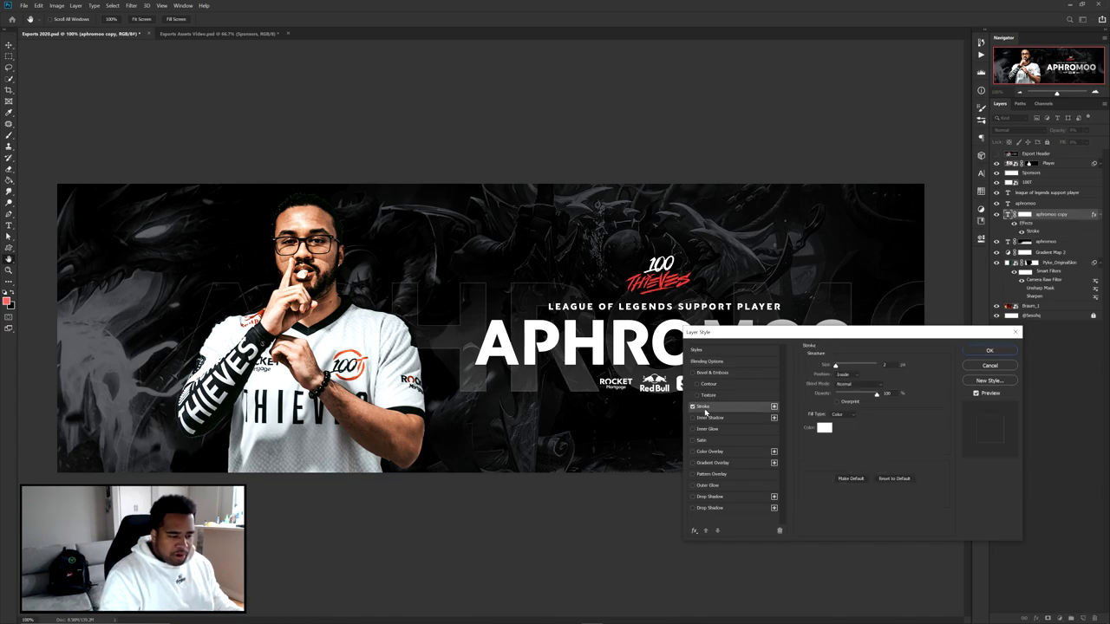
pyautogui.click(988, 353)
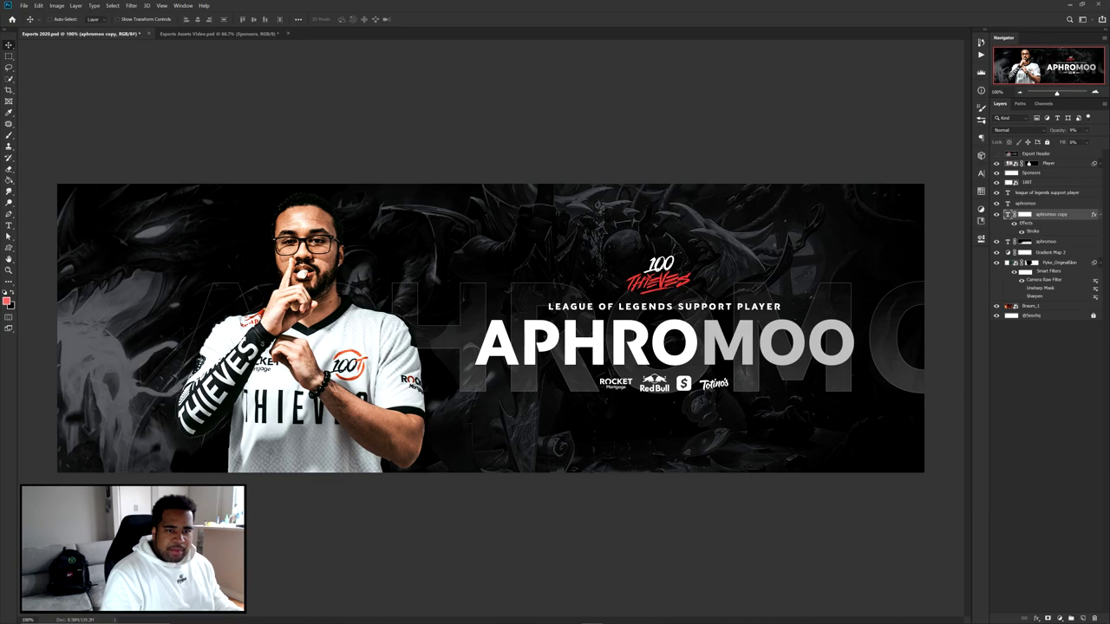
pyautogui.hotkey('ctrl', 'z')
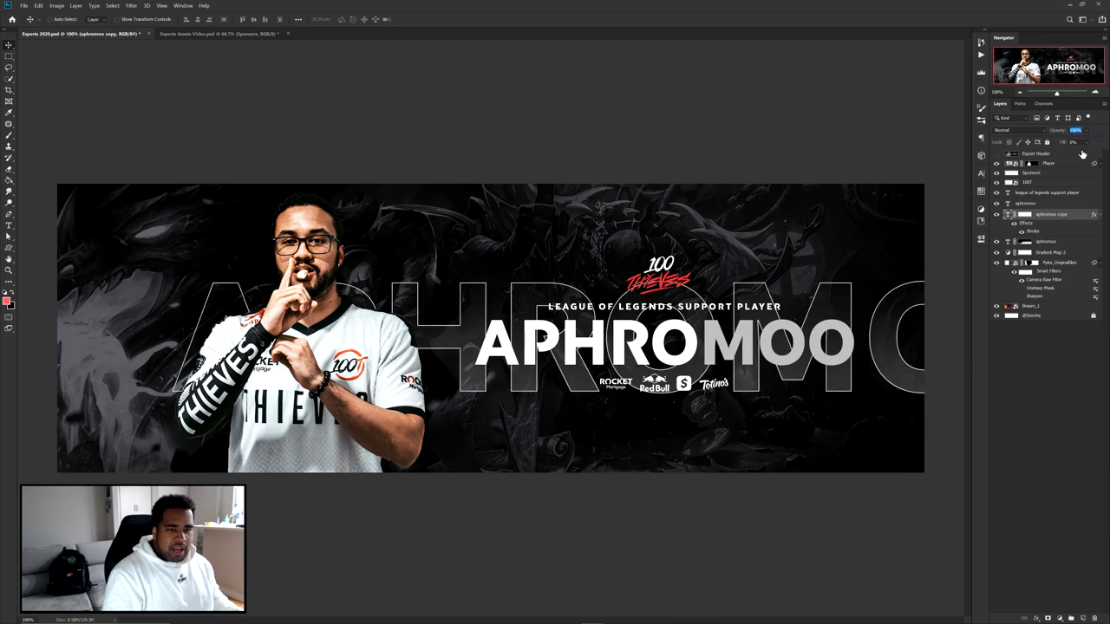
# - Convert the outlined title to a smart object, add a layer mask and hide the outline with a large soft black brush
pyautogui.rightClick(1053, 218)
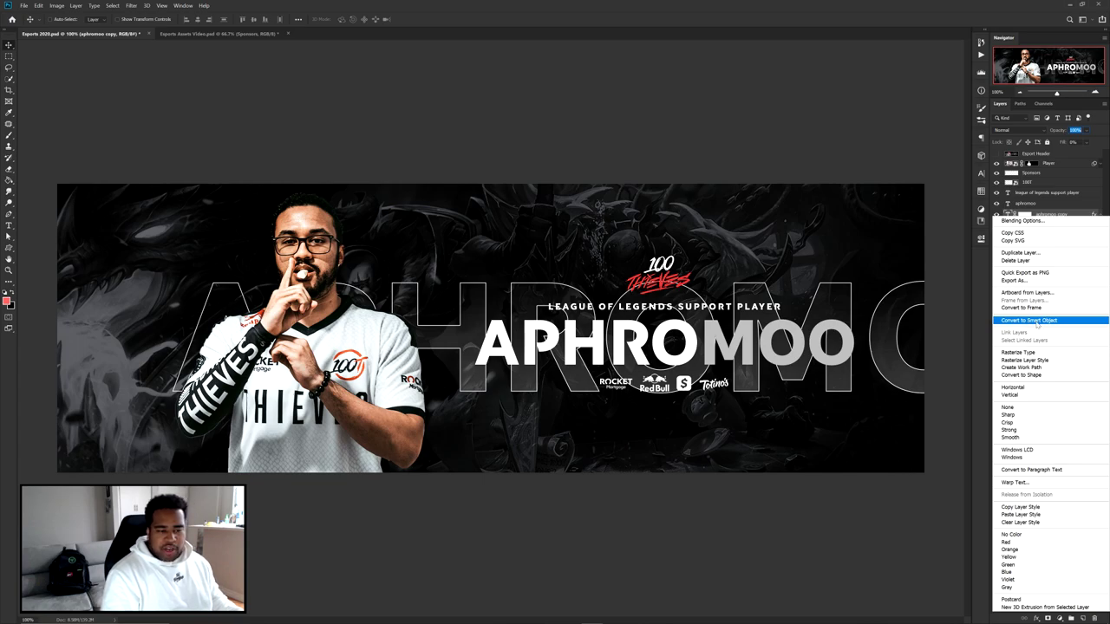
pyautogui.click(1036, 320)
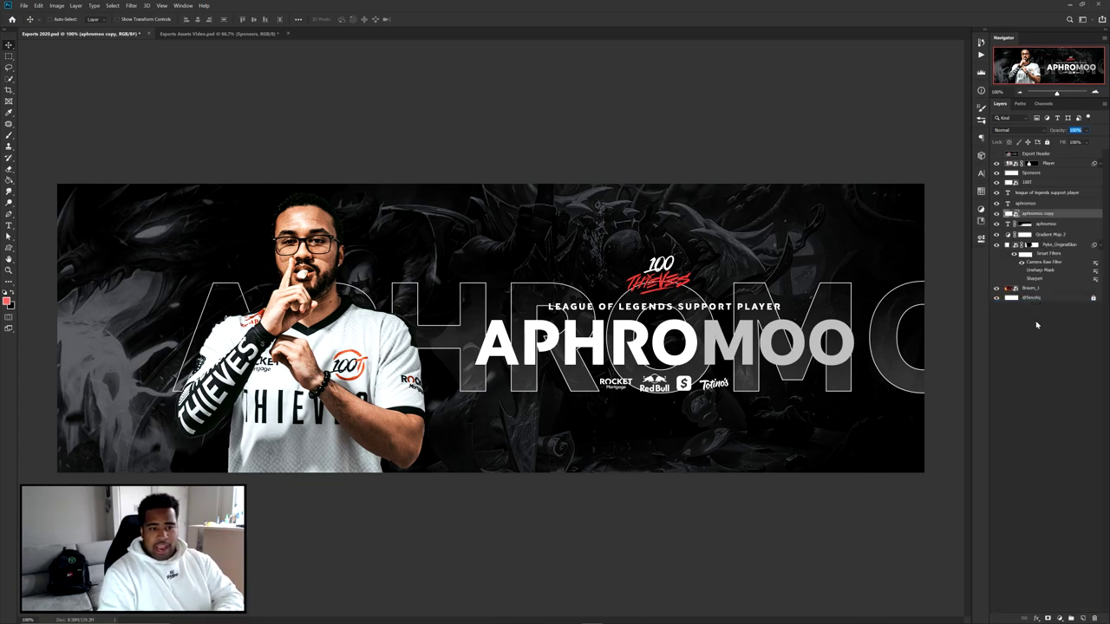
pyautogui.click(1049, 618)
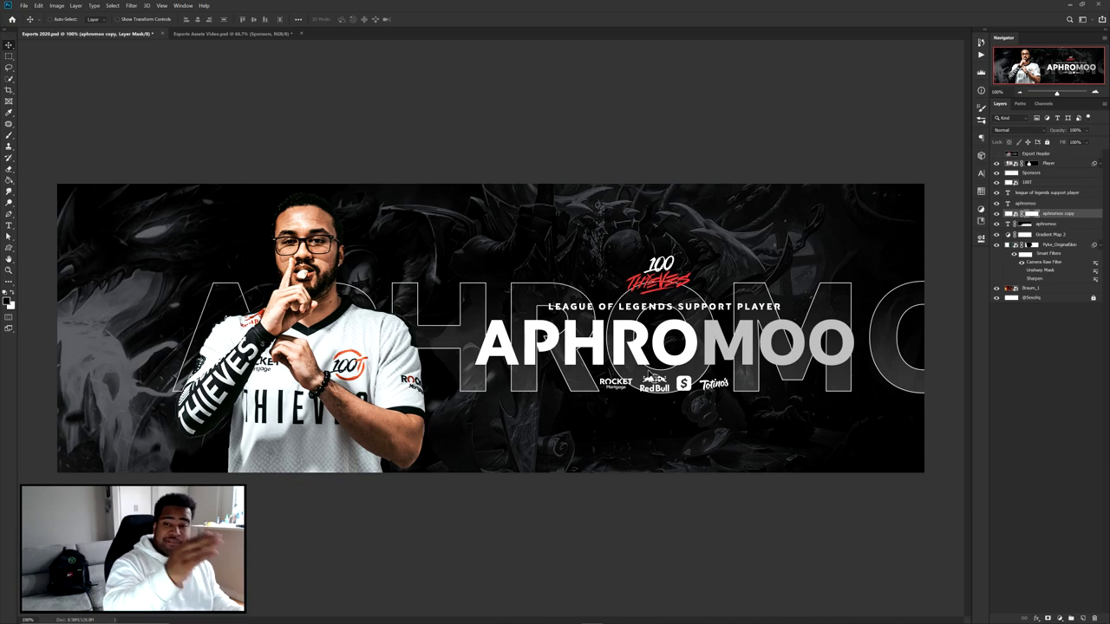
pyautogui.press('b')
pyautogui.moveTo(198, 263); pyautogui.dragTo(403, 315)
pyautogui.moveTo(830, 337); pyautogui.dragTo(864, 337)
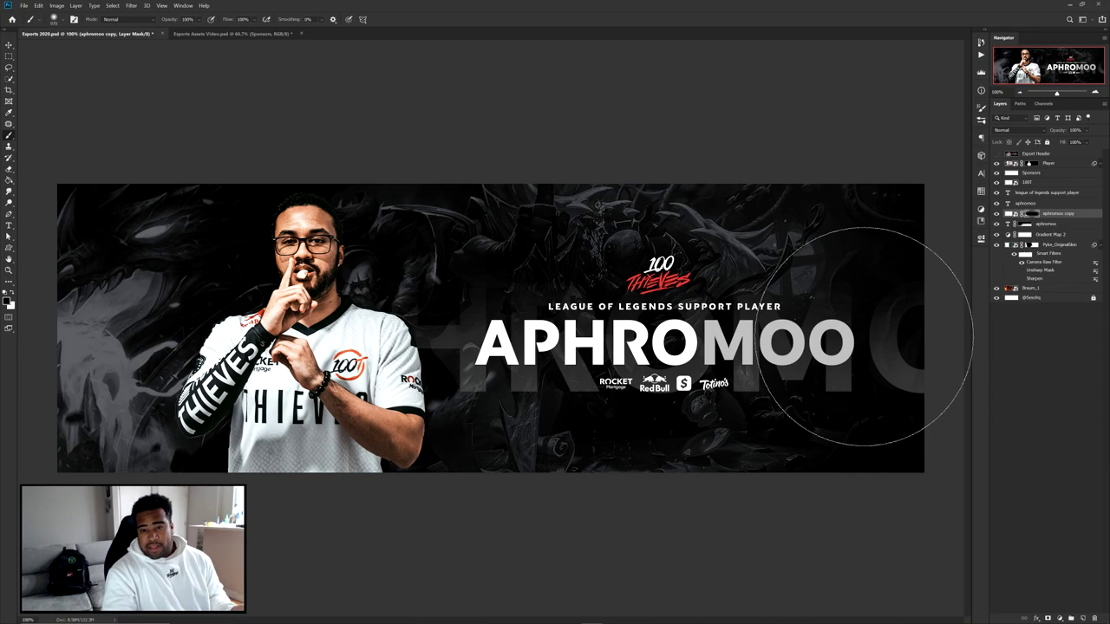
pyautogui.moveTo(523, 309); pyautogui.dragTo(411, 299)
# - Paint white on the outline layer's mask with a smaller soft brush to reveal parts of the H, R and first O outlines
pyautogui.scroll(2, 423, 291)
pyautogui.moveTo(454, 334)
pyautogui.mouseDown()
pyautogui.moveTo(391, 332)
pyautogui.moveTo(406, 332)
pyautogui.mouseUp()
pyautogui.press('x')
pyautogui.moveTo(426, 296)
pyautogui.mouseDown()
pyautogui.moveTo(415, 359)
pyautogui.moveTo(446, 398)
pyautogui.moveTo(560, 380)
pyautogui.mouseUp()
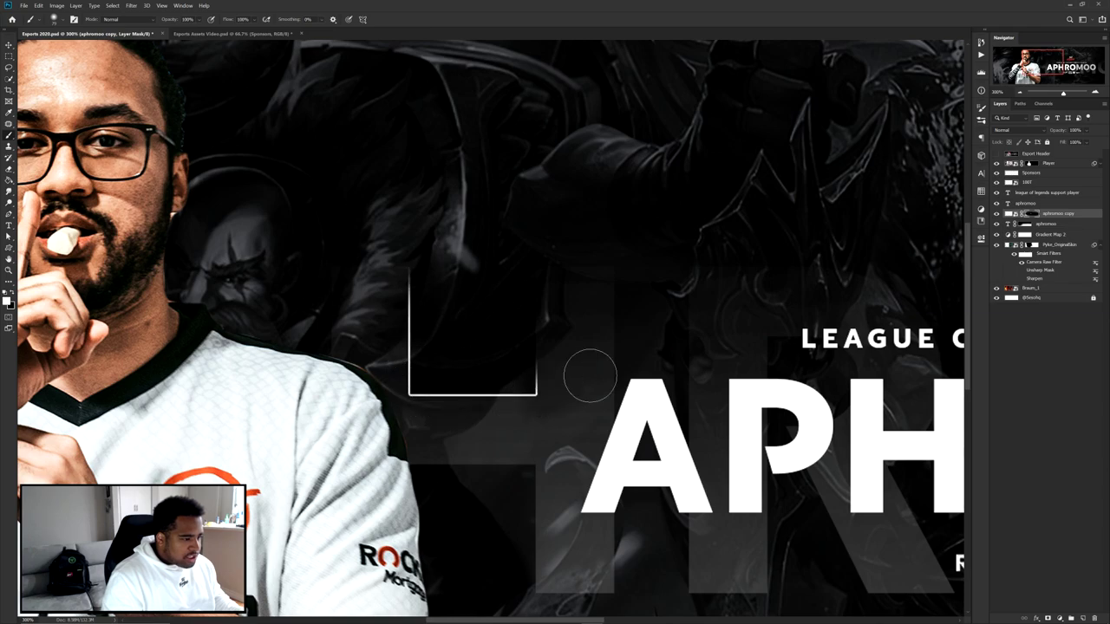
pyautogui.moveTo(659, 377); pyautogui.dragTo(414, 351)
pyautogui.moveTo(438, 299); pyautogui.dragTo(445, 401)
pyautogui.moveTo(494, 443); pyautogui.dragTo(300, 321)
pyautogui.moveTo(391, 404); pyautogui.dragTo(475, 447)
pyautogui.moveTo(551, 430); pyautogui.dragTo(479, 426)
# - Reveal parts of the M and last O outlines by painting white on the outline layer's mask
pyautogui.hscroll(2, 478, 427)
pyautogui.scroll(1, 472, 346)
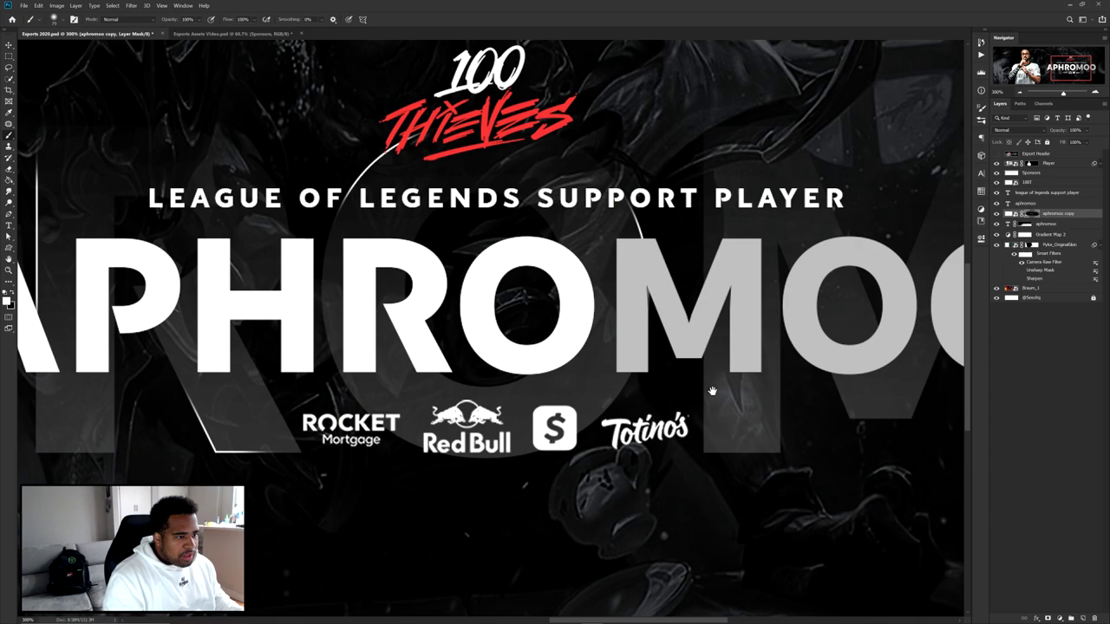
pyautogui.hscroll(2, 706, 392)
pyautogui.scroll(1, 707, 391)
pyautogui.hscroll(3, 633, 433)
pyautogui.scroll(2, 633, 434)
pyautogui.moveTo(503, 251); pyautogui.dragTo(516, 238)
pyautogui.moveTo(651, 257)
pyautogui.mouseDown()
pyautogui.moveTo(746, 234)
pyautogui.moveTo(754, 321)
pyautogui.mouseUp()
pyautogui.moveTo(814, 437)
pyautogui.mouseDown()
pyautogui.moveTo(736, 296)
pyautogui.moveTo(879, 445)
pyautogui.mouseUp()
pyautogui.moveTo(820, 223)
pyautogui.mouseDown()
pyautogui.moveTo(844, 173)
pyautogui.moveTo(929, 164)
pyautogui.mouseUp()
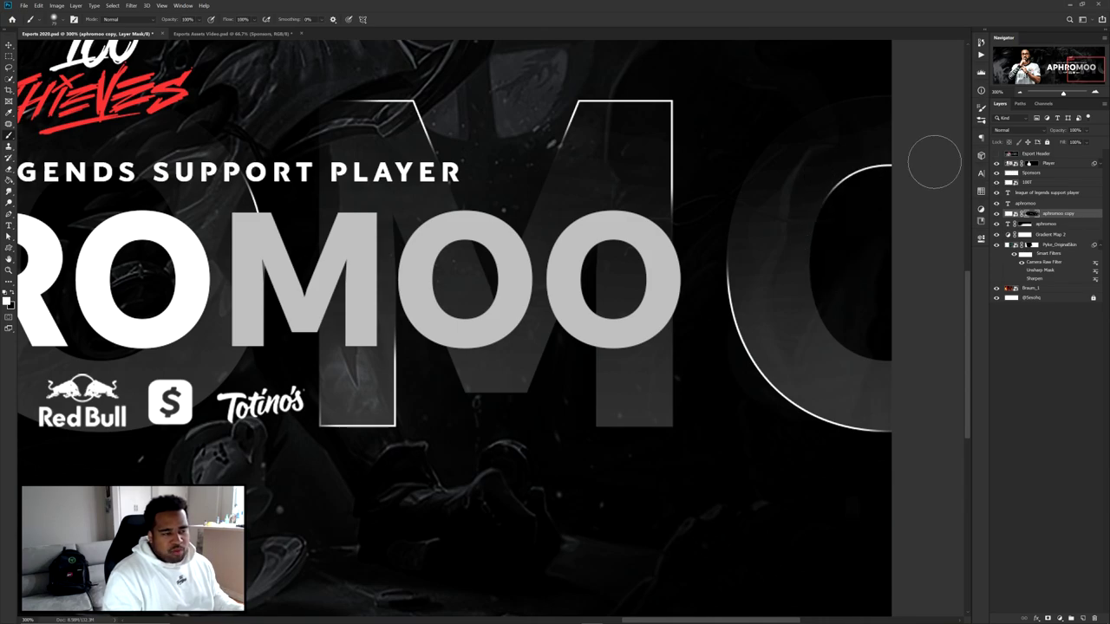
pyautogui.press('v')
pyautogui.hotkey('ctrl', '0')
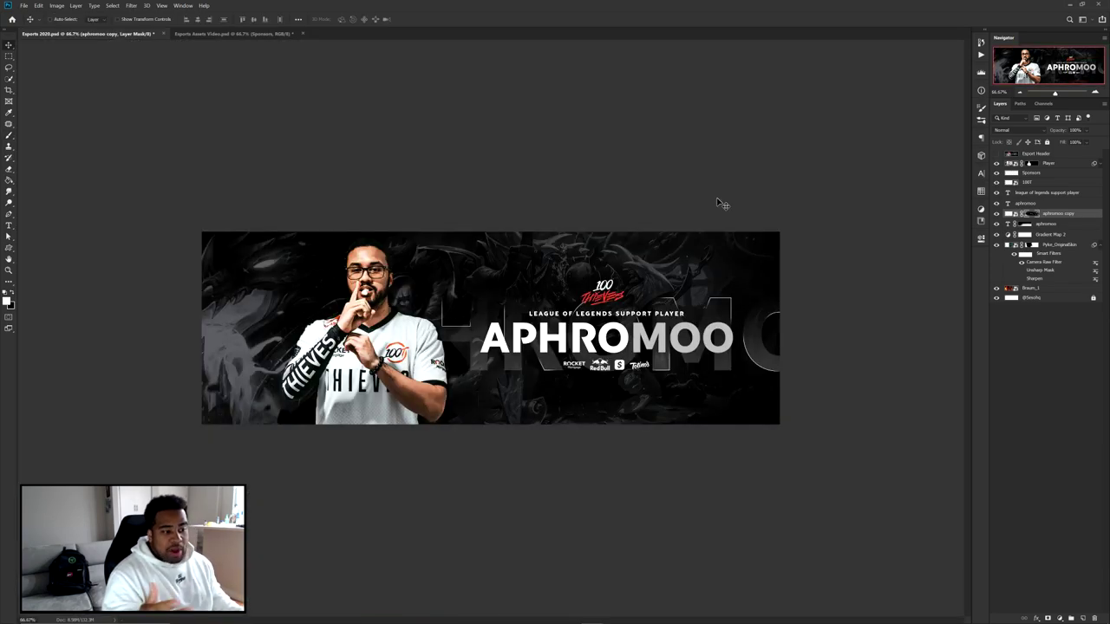
# - Lower the outlined title layer's opacity to 50%
pyautogui.hotkey('shift', 'Down')
pyautogui.hotkey('shift', 'Down')
pyautogui.hotkey('shift', 'Down')
pyautogui.hotkey('shift', 'Down')
pyautogui.hotkey('shift', 'Down')
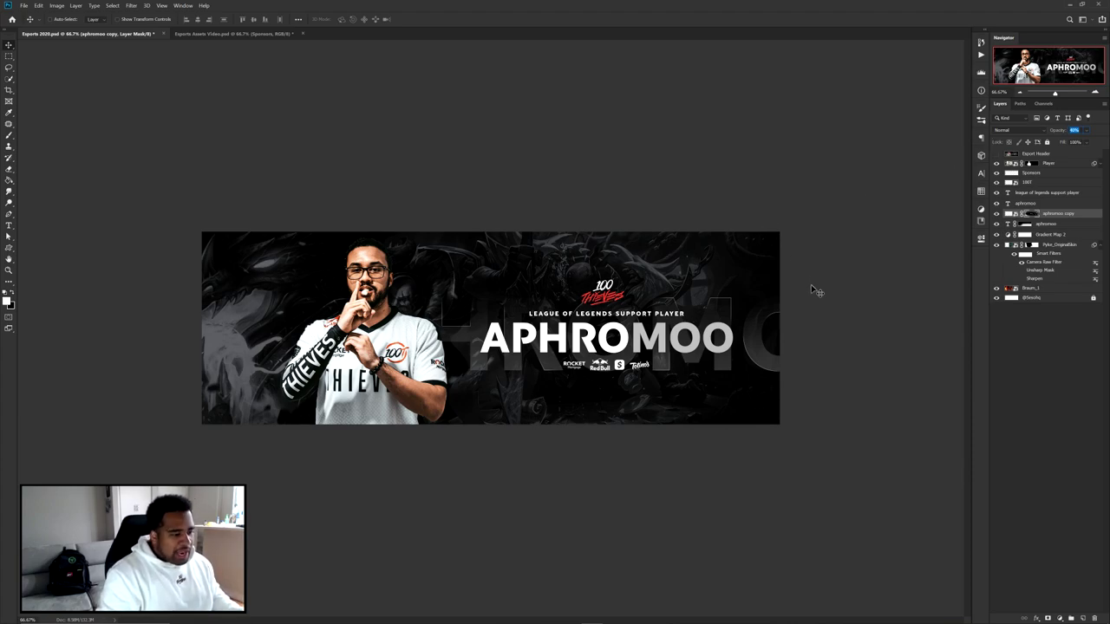
# - Show the Export Header layer to compare it with the current design, and hide it again
pyautogui.click(601, 297)
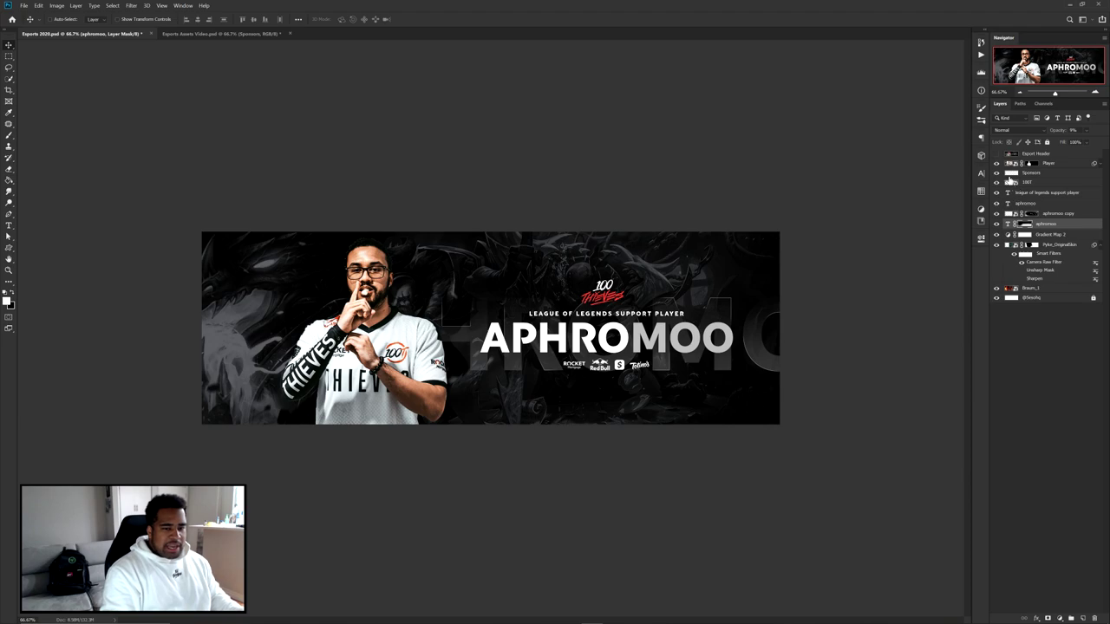
pyautogui.click(996, 153)
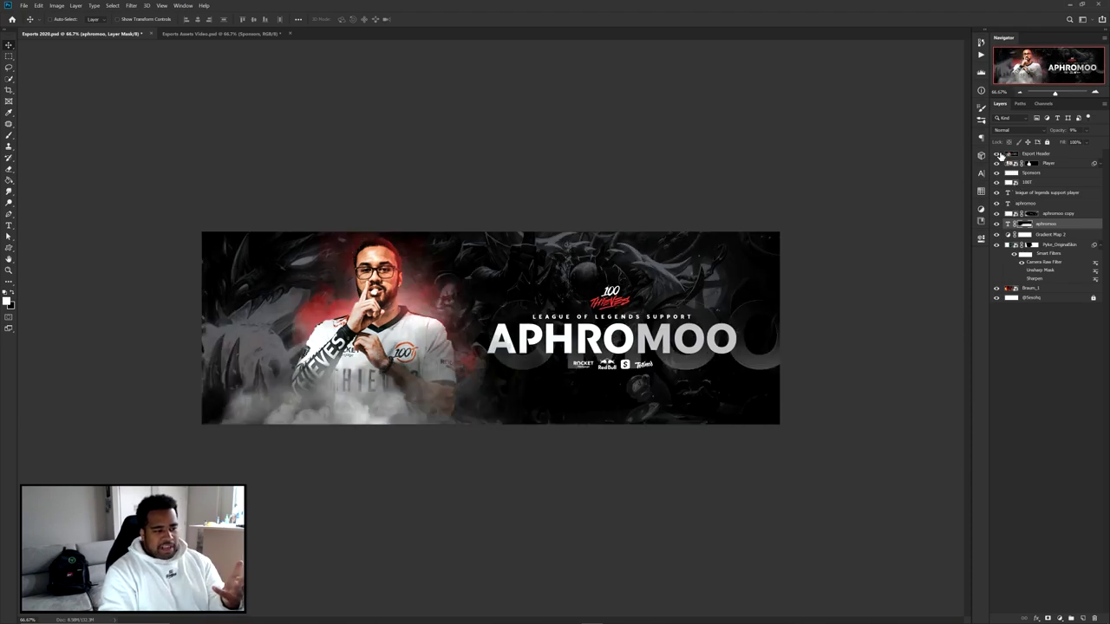
pyautogui.click(998, 154)
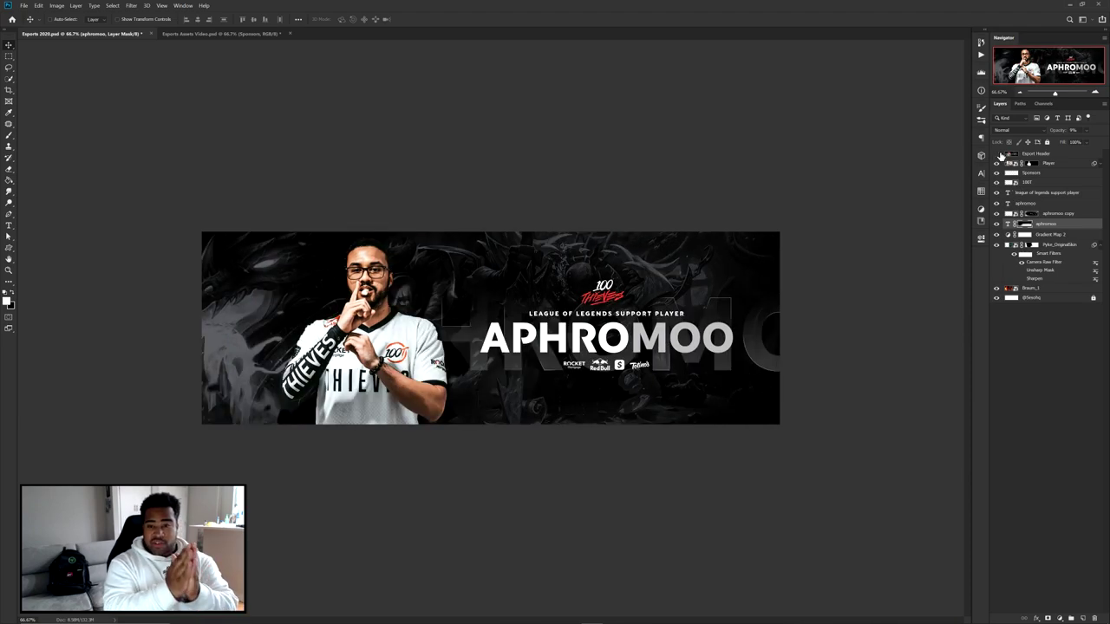
# - Scale the Player layer to 105.69% and shift it slightly within the header
pyautogui.moveTo(370, 281); pyautogui.dragTo(371, 288)
pyautogui.hotkey('ctrl', 'z')
pyautogui.moveTo(448, 249); pyautogui.dragTo(448, 249)
pyautogui.hotkey('ctrl', 't')
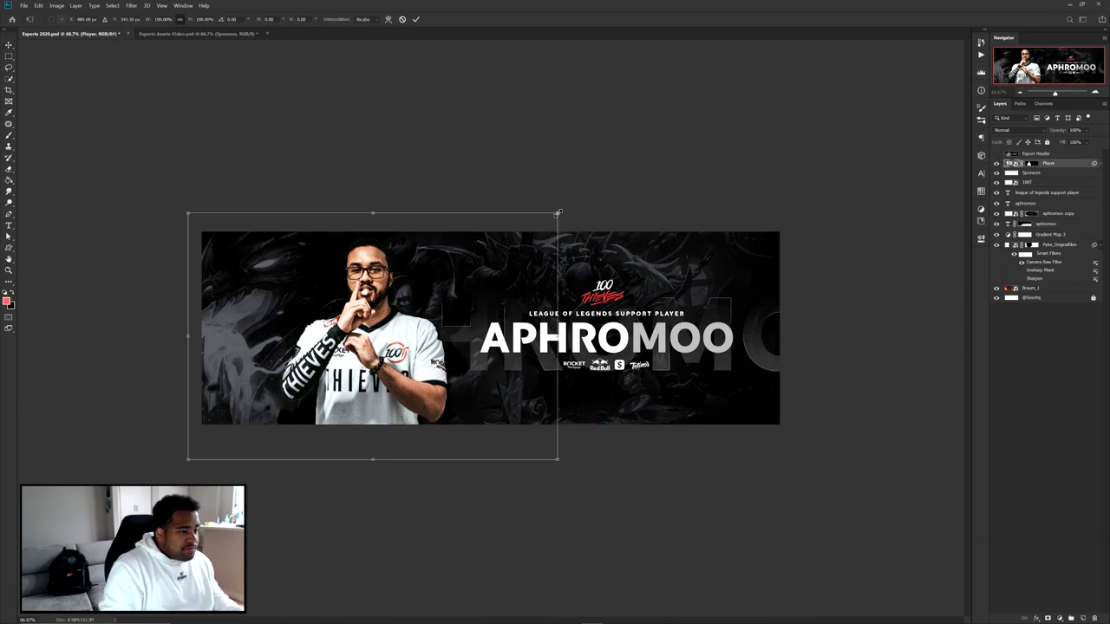
pyautogui.moveTo(558, 214); pyautogui.dragTo(568, 205)
pyautogui.press('Return')
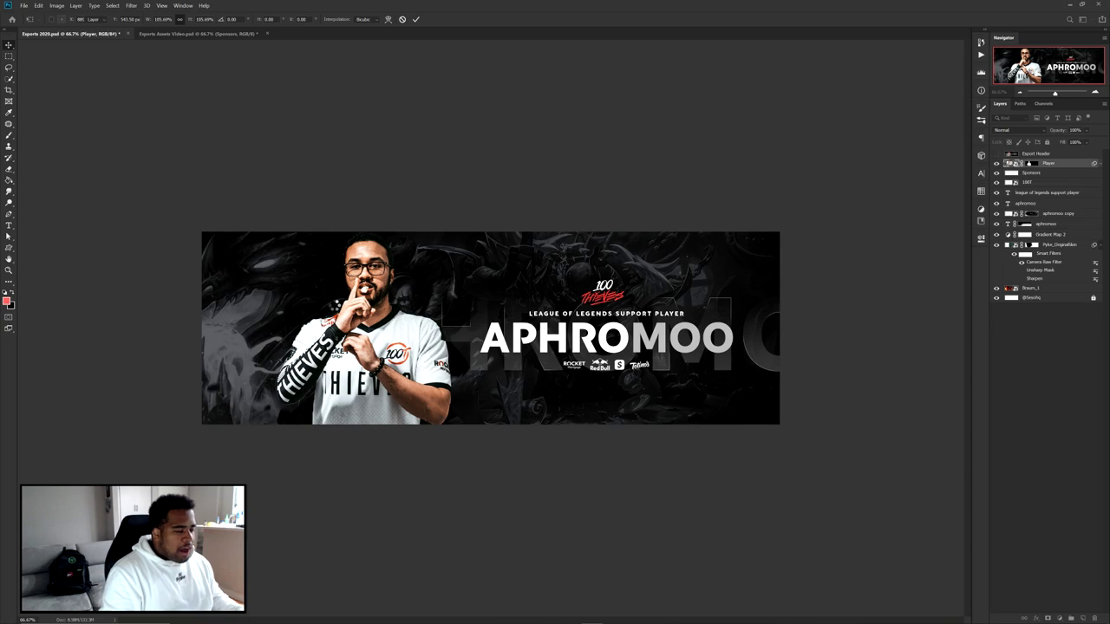
pyautogui.scroll(2, 357, 277)
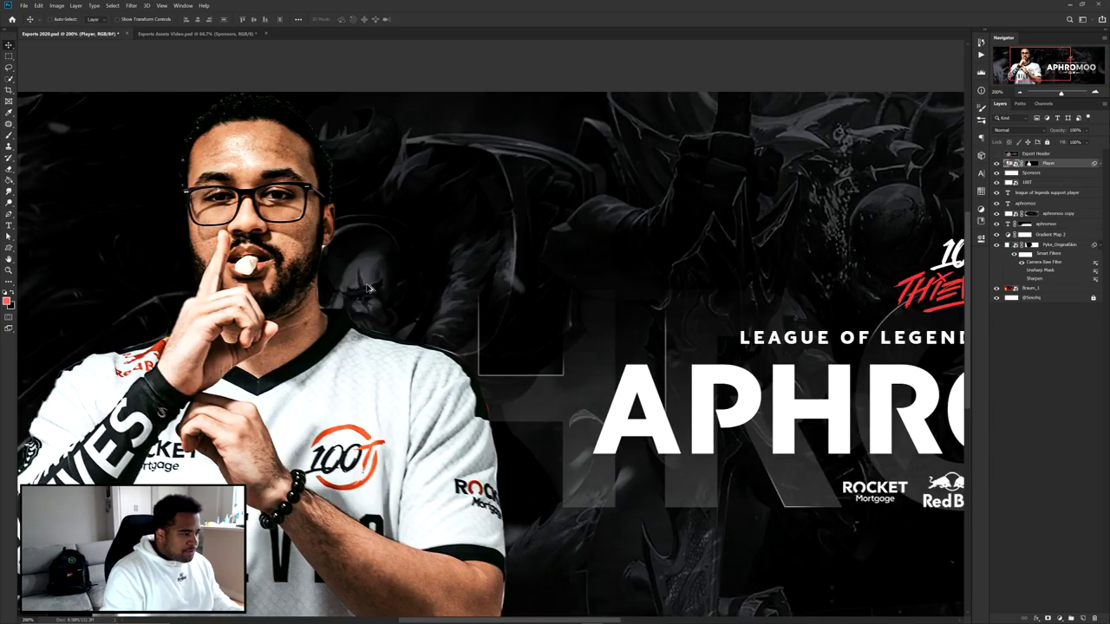
pyautogui.scroll(-1, 301, 246)
pyautogui.moveTo(303, 246); pyautogui.dragTo(308, 252)
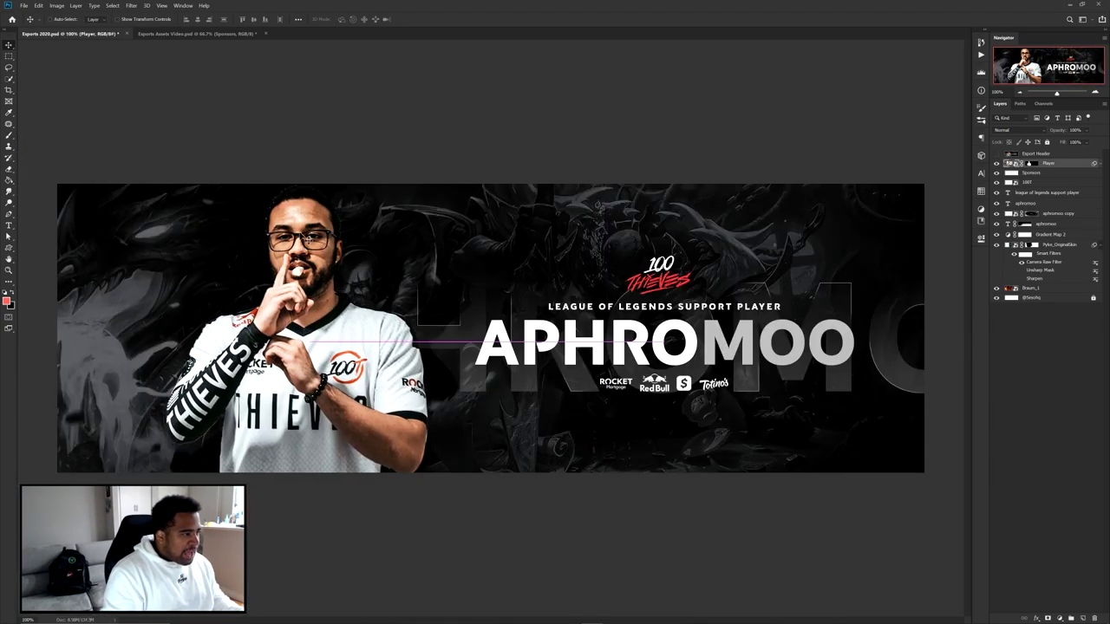
# - Show the Smoke layer in Esports Assets Video.psd, copy it into Esports 2020.psd above Player and place it over the player's lower body
pyautogui.click(195, 33)
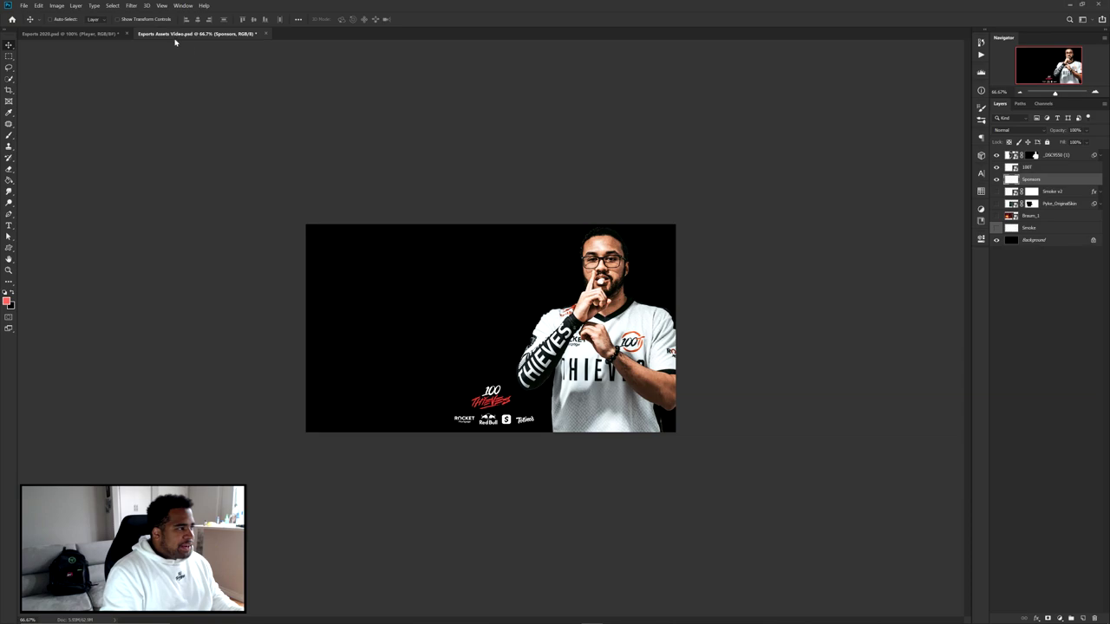
pyautogui.click(995, 228)
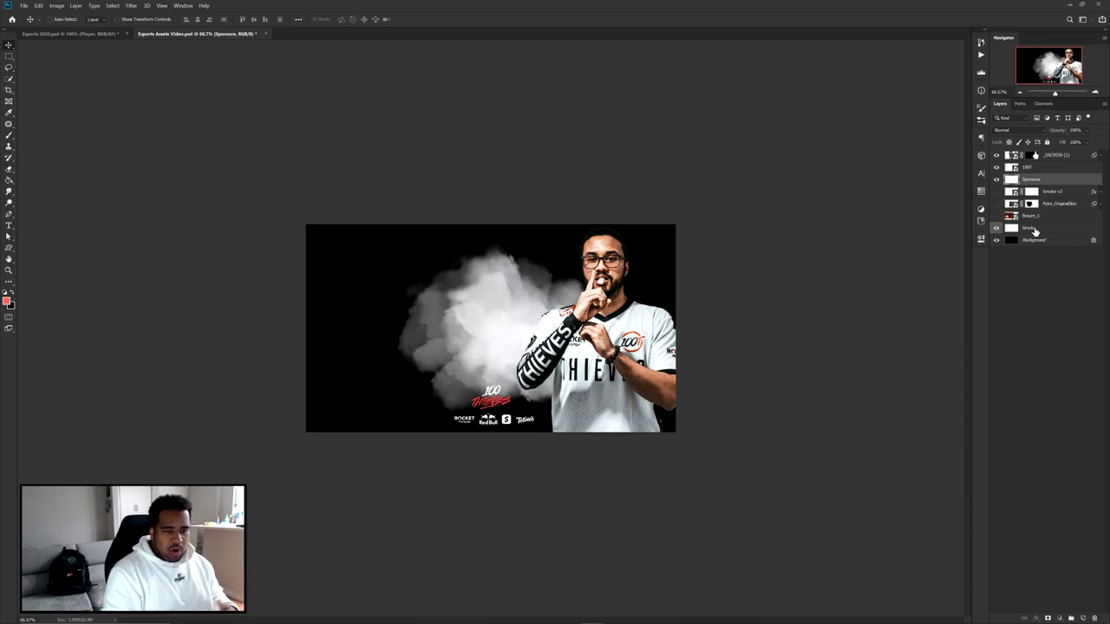
pyautogui.click(1035, 231)
pyautogui.moveTo(583, 336); pyautogui.dragTo(245, 384)
pyautogui.moveTo(474, 616)
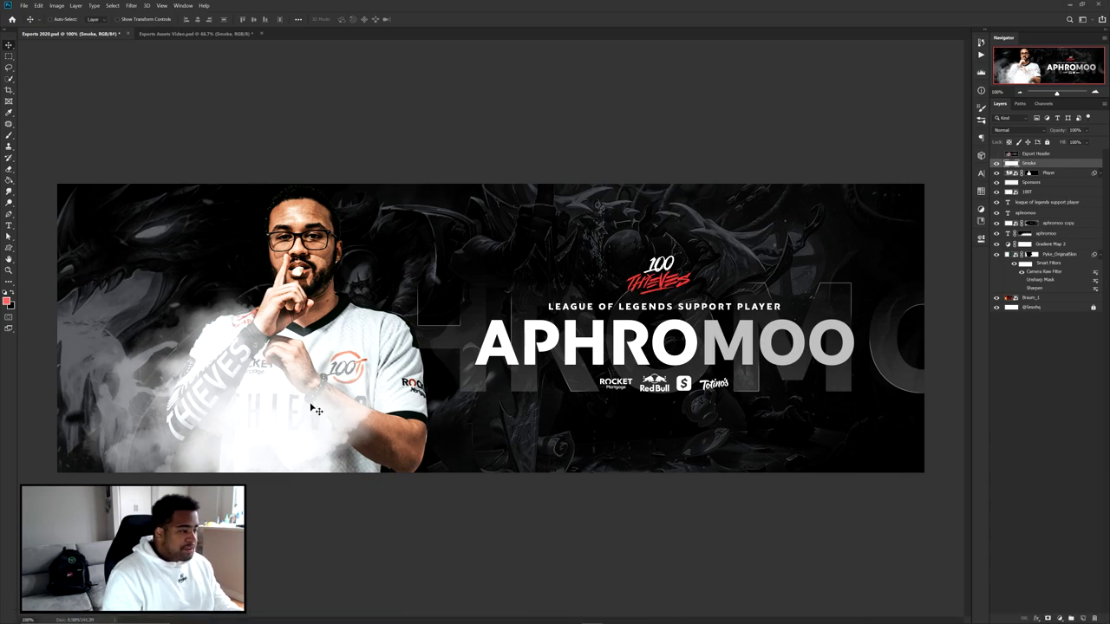
pyautogui.moveTo(264, 362); pyautogui.dragTo(331, 404)
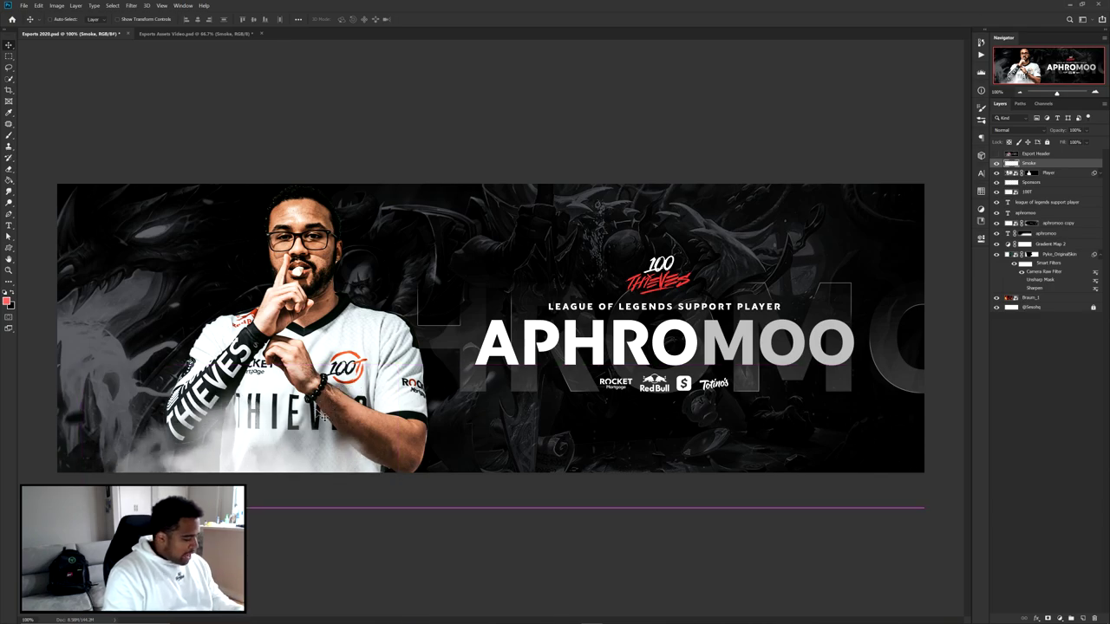
# - Add a layer mask to the Smoke layer and fade the smoke around the player's face and arm with a soft black brush at 80% opacity
pyautogui.press('e')
pyautogui.press('e')
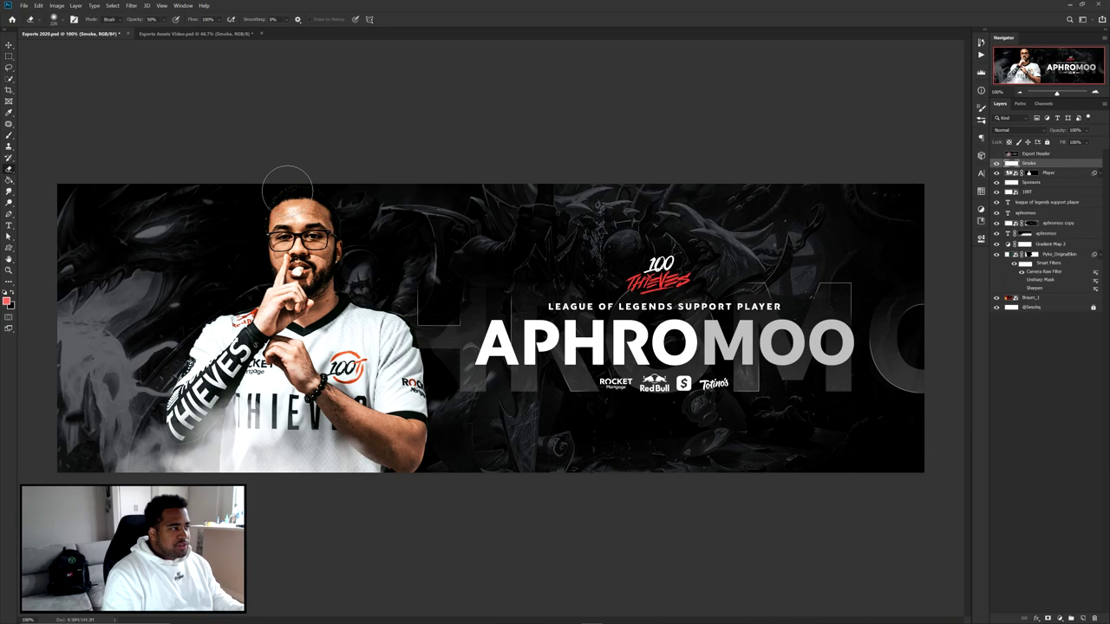
pyautogui.click(1046, 619)
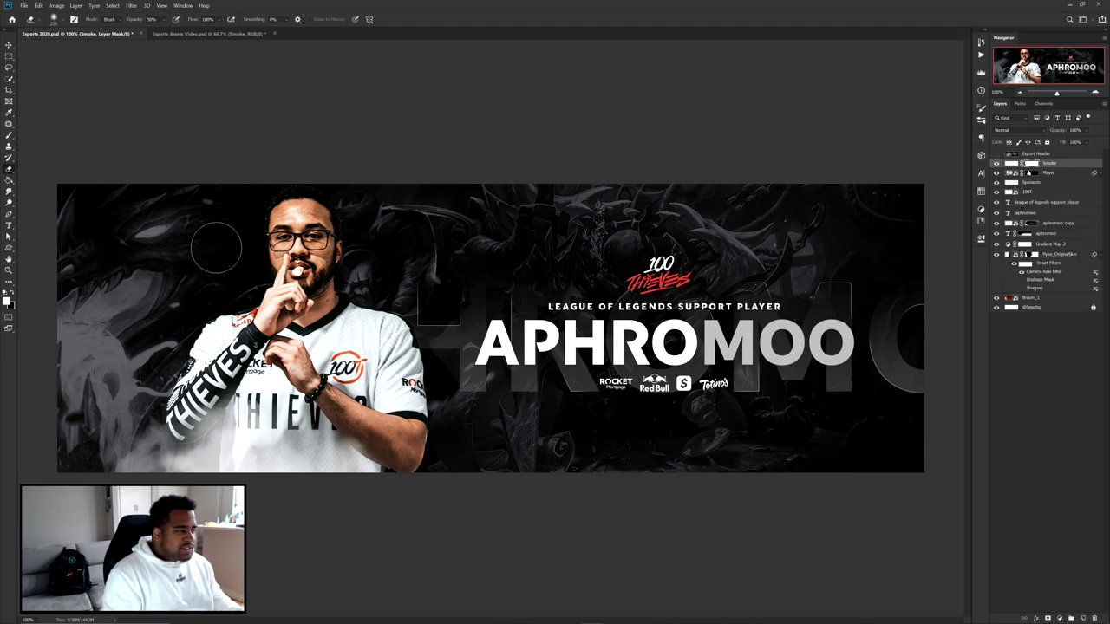
pyautogui.press('b')
pyautogui.moveTo(108, 286); pyautogui.dragTo(13, 300)
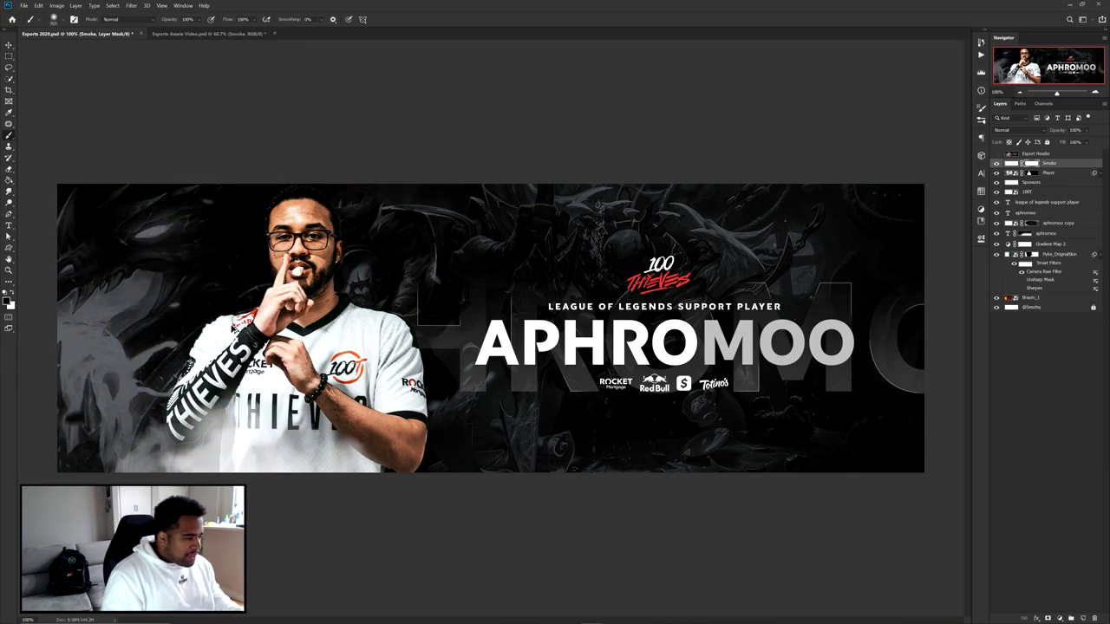
pyautogui.click(187, 19)
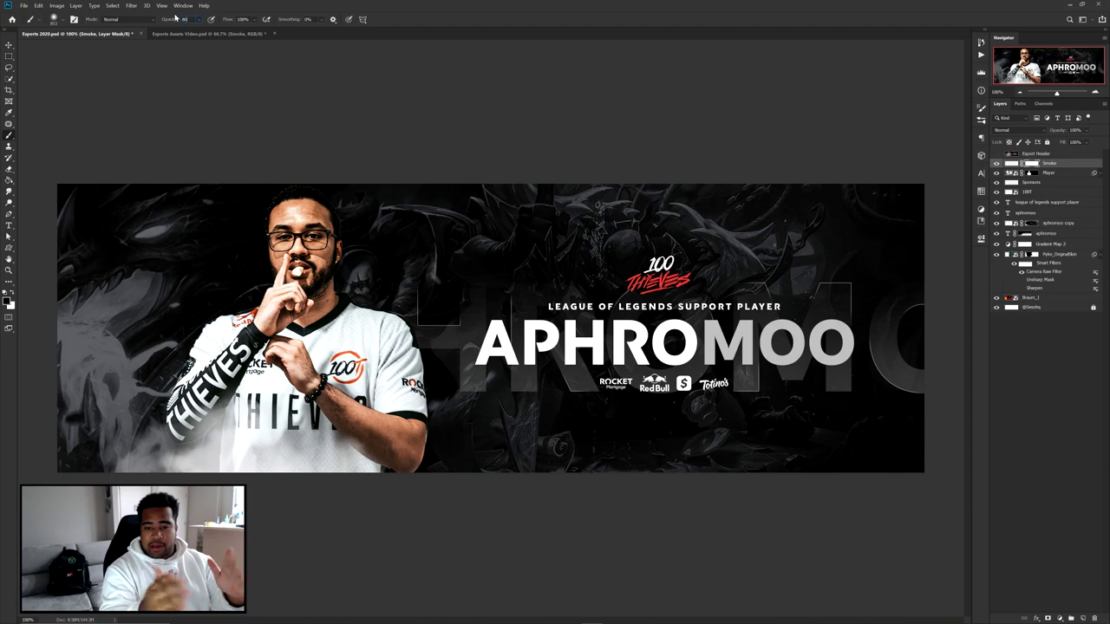
pyautogui.moveTo(289, 196)
pyautogui.mouseDown()
pyautogui.moveTo(297, 240)
pyautogui.moveTo(306, 235)
pyautogui.mouseUp()
pyautogui.moveTo(281, 349); pyautogui.dragTo(257, 349)
pyautogui.click(262, 406)
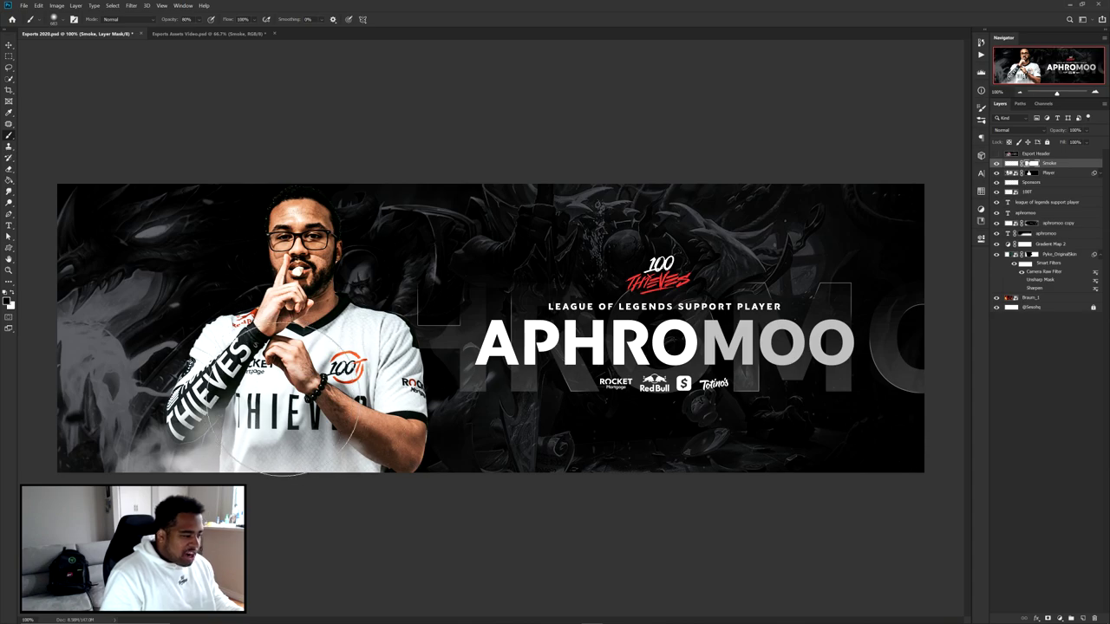
pyautogui.click(270, 394)
pyautogui.hotkey('ctrl', 'z')
pyautogui.hotkey('ctrl', 'z')
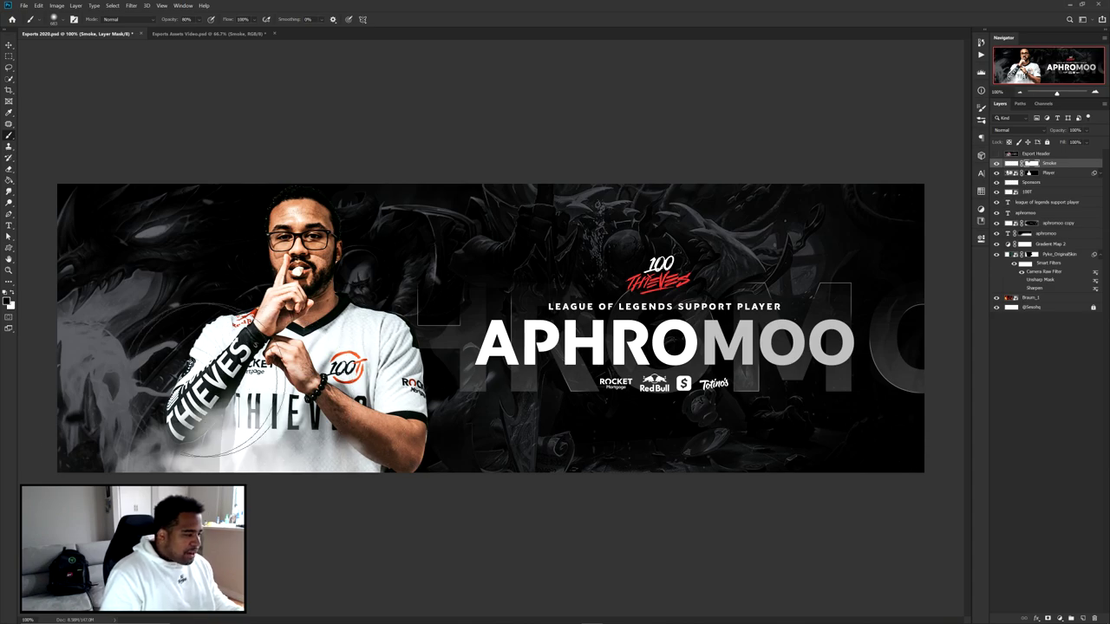
# - Mask more of the Smoke layer away from the player's sleeve and lower jersey with the soft black brush
pyautogui.moveTo(293, 406); pyautogui.dragTo(276, 406)
pyautogui.click(260, 395)
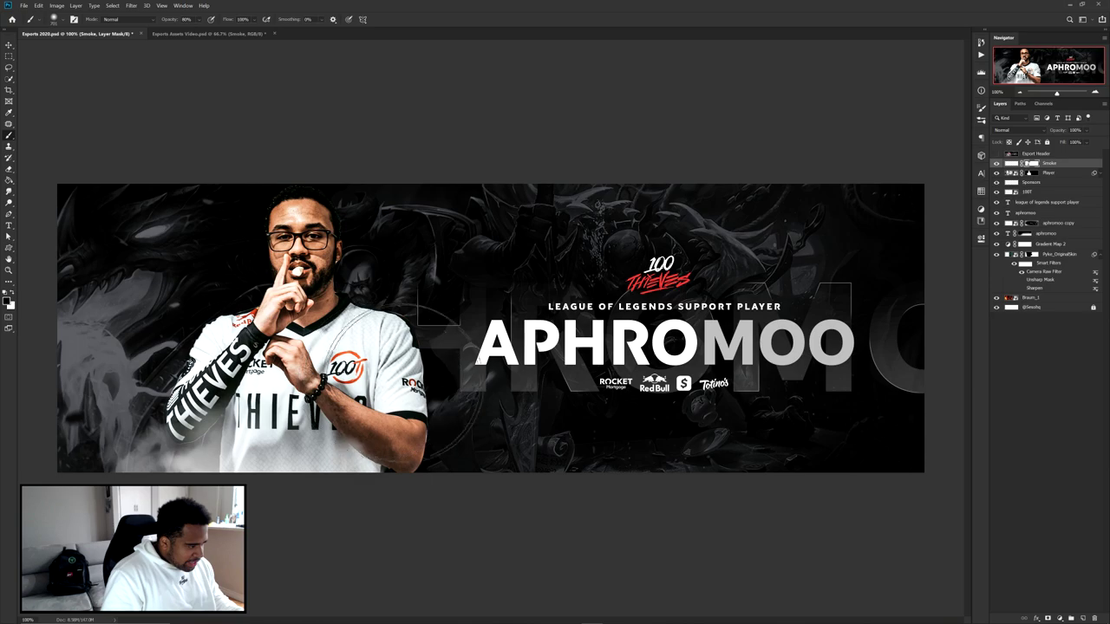
pyautogui.press('v')
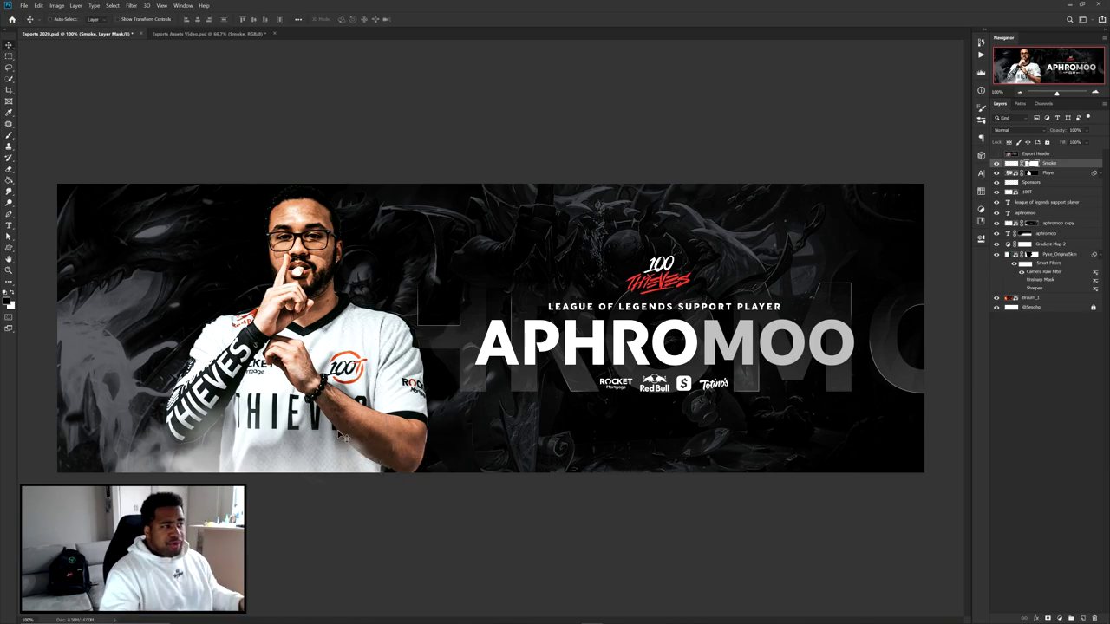
# - Show the Smoke v2 layer in Esports Assets Video.psd, copy it into Esports 2020.psd above Smoke and place it over the player's lower torso
pyautogui.click(218, 34)
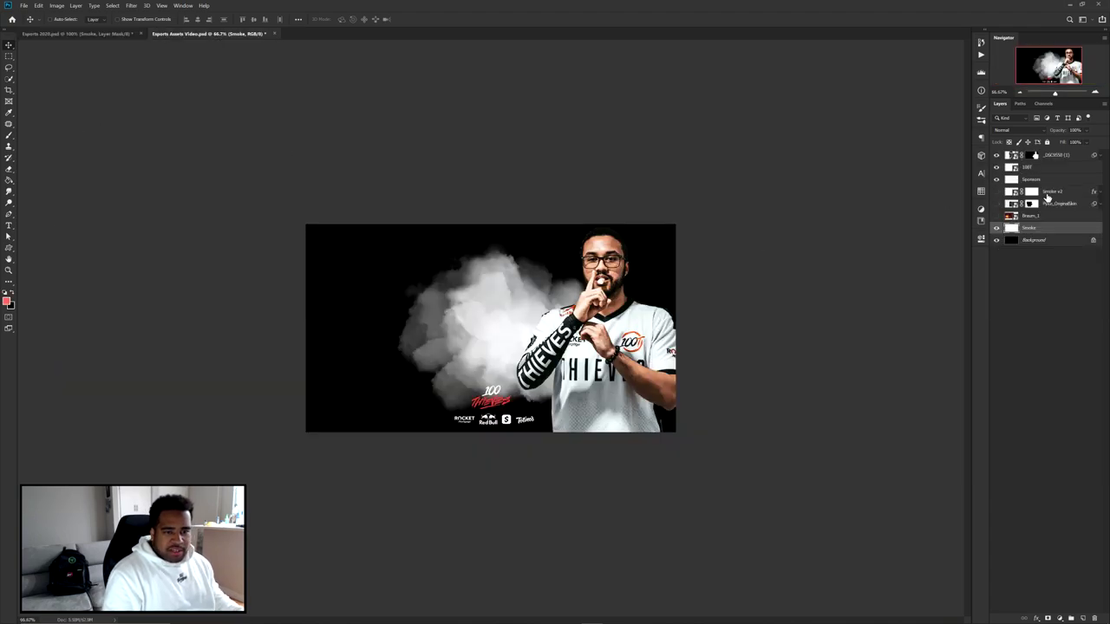
pyautogui.click(1013, 193)
pyautogui.click(996, 192)
pyautogui.moveTo(529, 300); pyautogui.dragTo(422, 416)
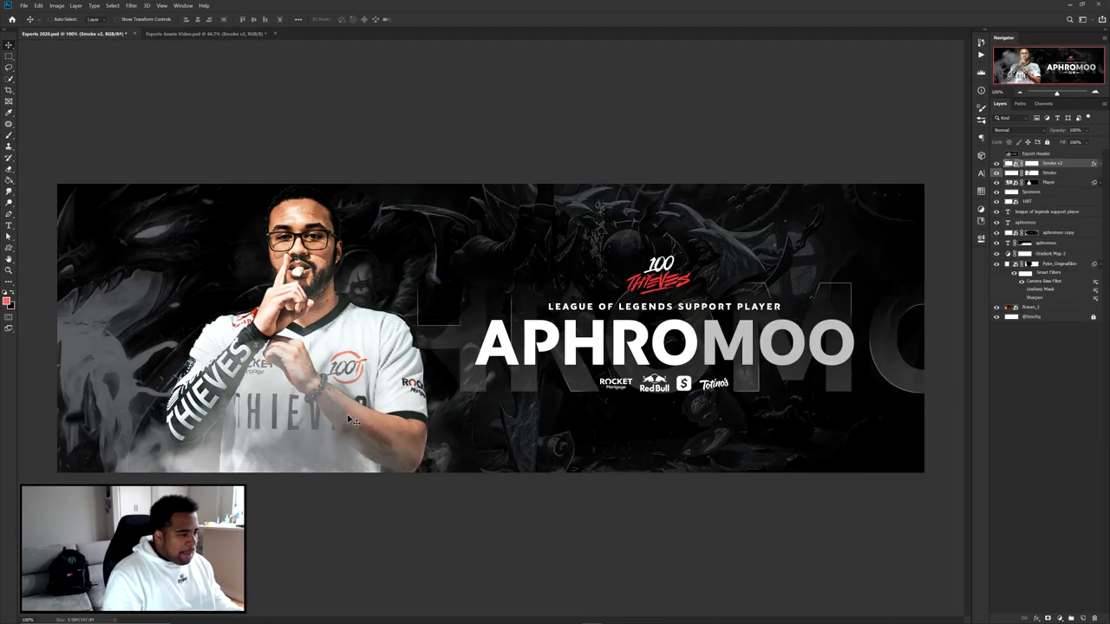
pyautogui.hotkey('ctrl', 't')
pyautogui.moveTo(500, 321); pyautogui.dragTo(341, 394)
pyautogui.press('Return')
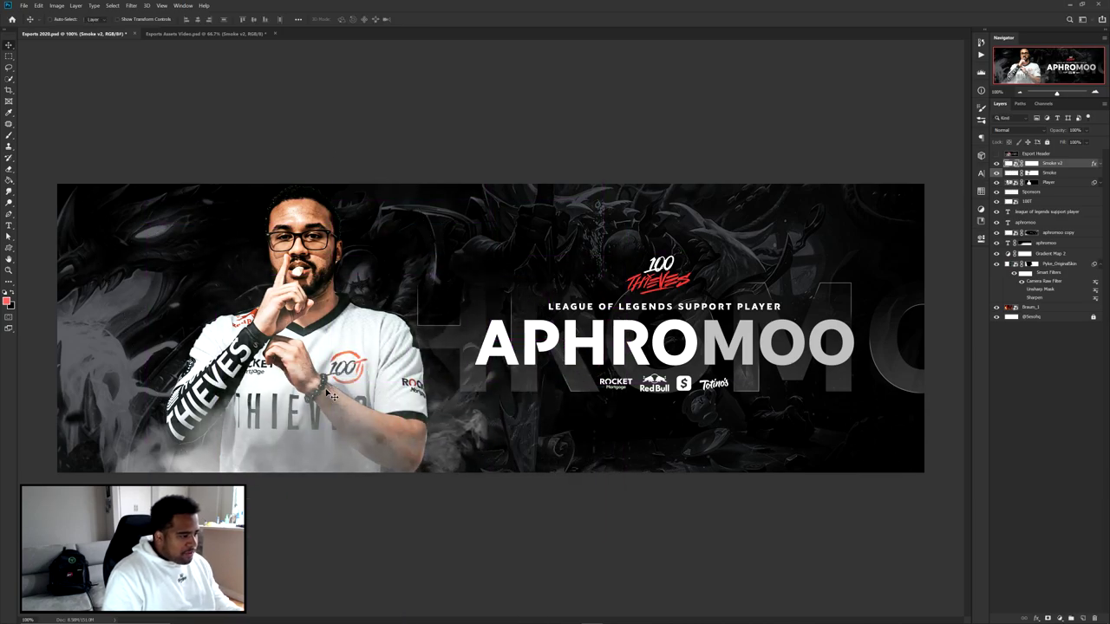
# - Inspect Smoke v2 up close, comparing the header with and without the layer and with its Gradient Overlay on and off
pyautogui.scroll(2, 318, 434)
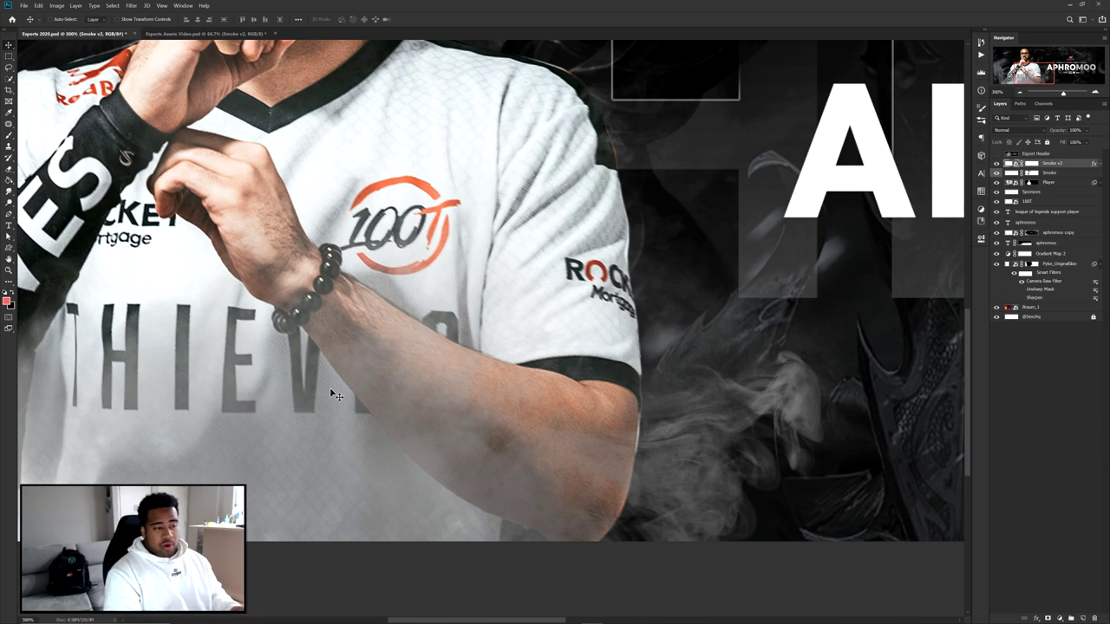
pyautogui.scroll(-1, 381, 312)
pyautogui.click(996, 163)
pyautogui.click(996, 163)
pyautogui.click(1100, 164)
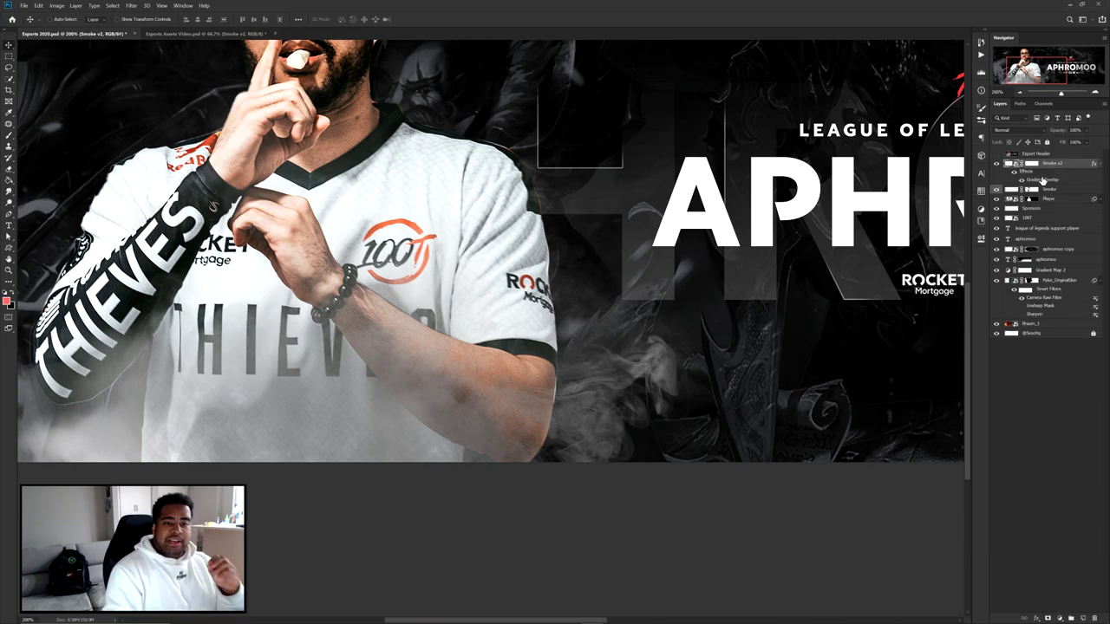
pyautogui.click(1020, 181)
pyautogui.click(1020, 180)
pyautogui.click(1020, 180)
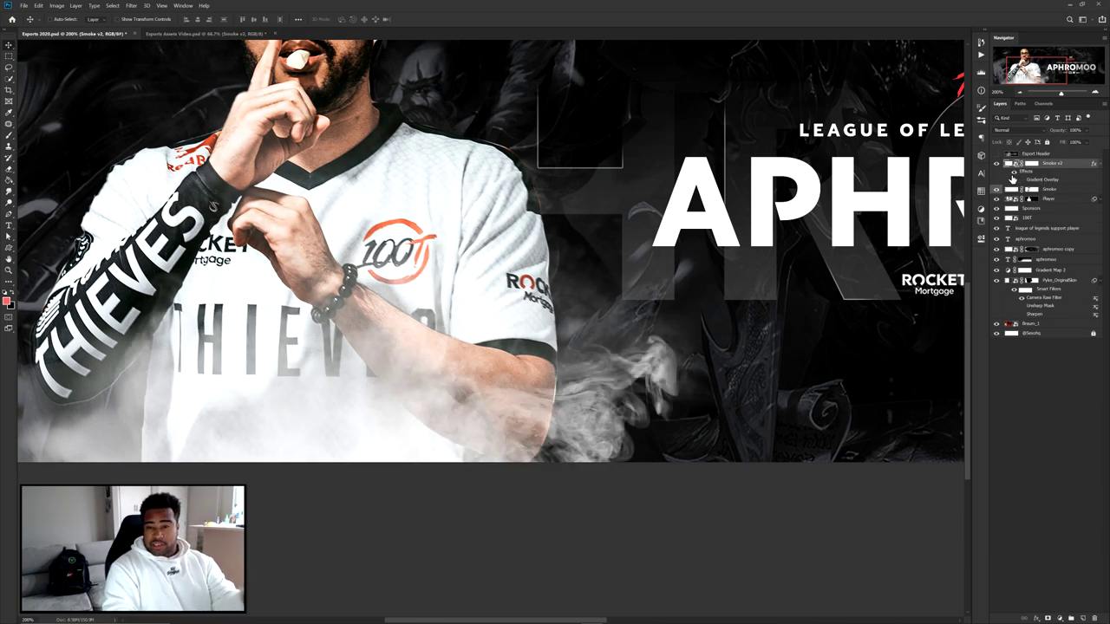
pyautogui.click(1020, 180)
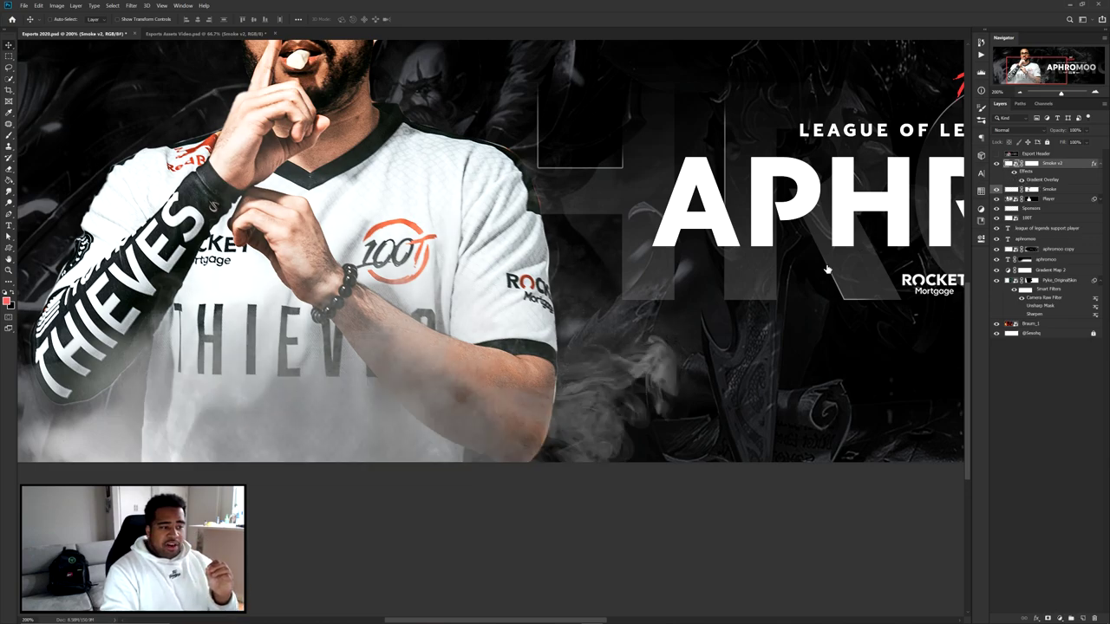
# - Examine the two colour stops of Smoke v2's Gradient Overlay and close the settings
pyautogui.click(850, 388)
pyautogui.doubleClick(830, 410)
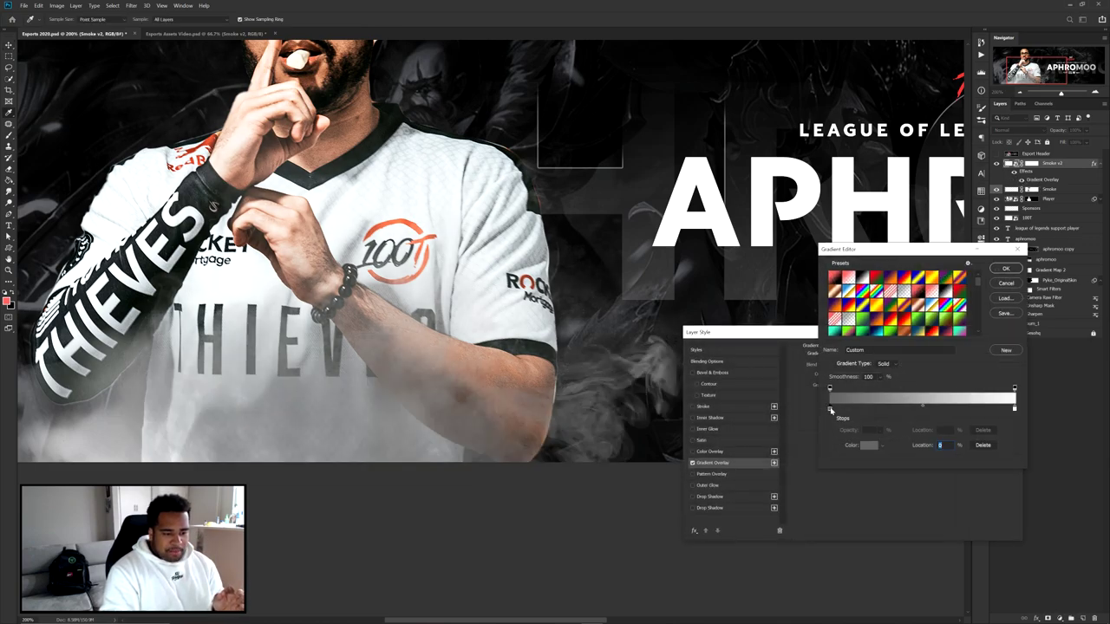
pyautogui.click(995, 401)
pyautogui.click(1015, 408)
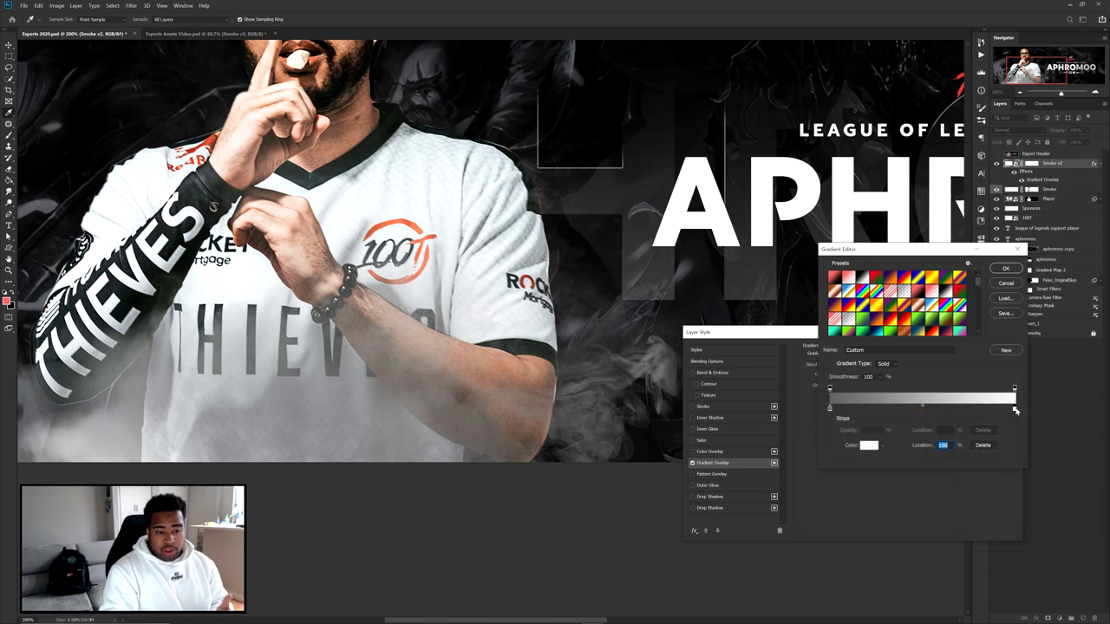
pyautogui.doubleClick(1015, 409)
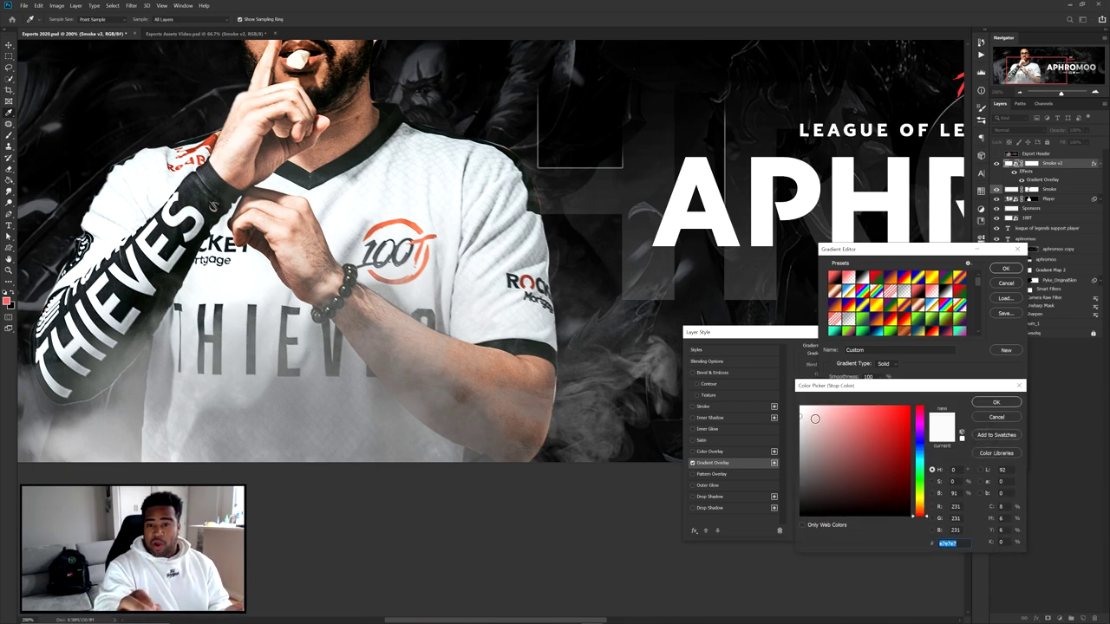
pyautogui.click(996, 417)
pyautogui.click(1005, 267)
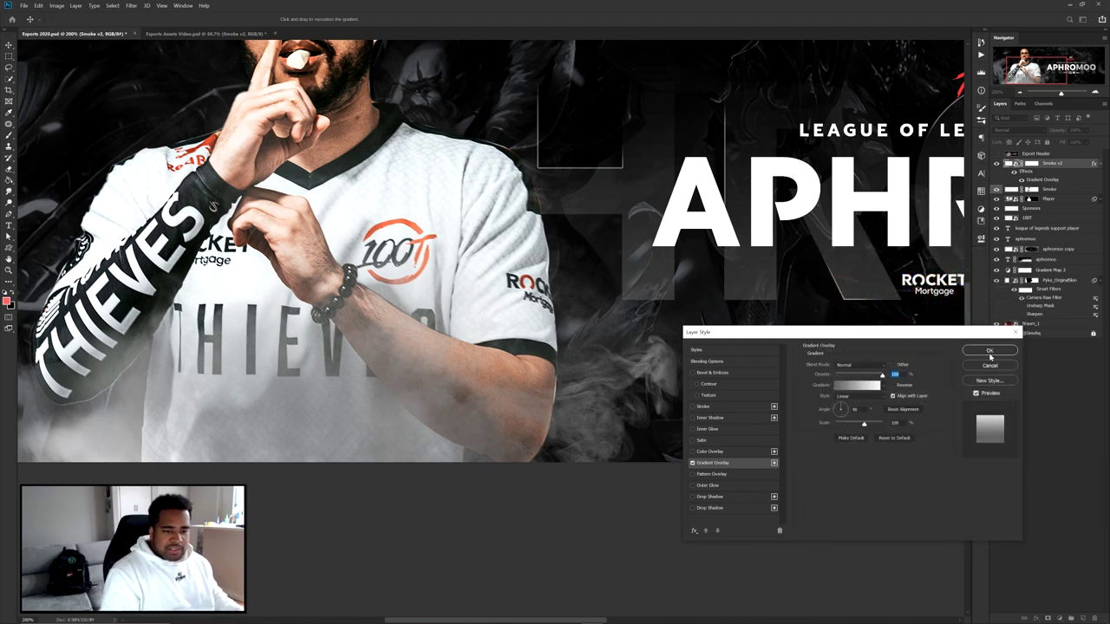
pyautogui.click(989, 351)
# - Shift the Smoke v2 layer slightly sideways over the player's torso and compare the header with and without it
pyautogui.hotkey('ctrl', '-')
pyautogui.moveTo(352, 414); pyautogui.dragTo(370, 414)
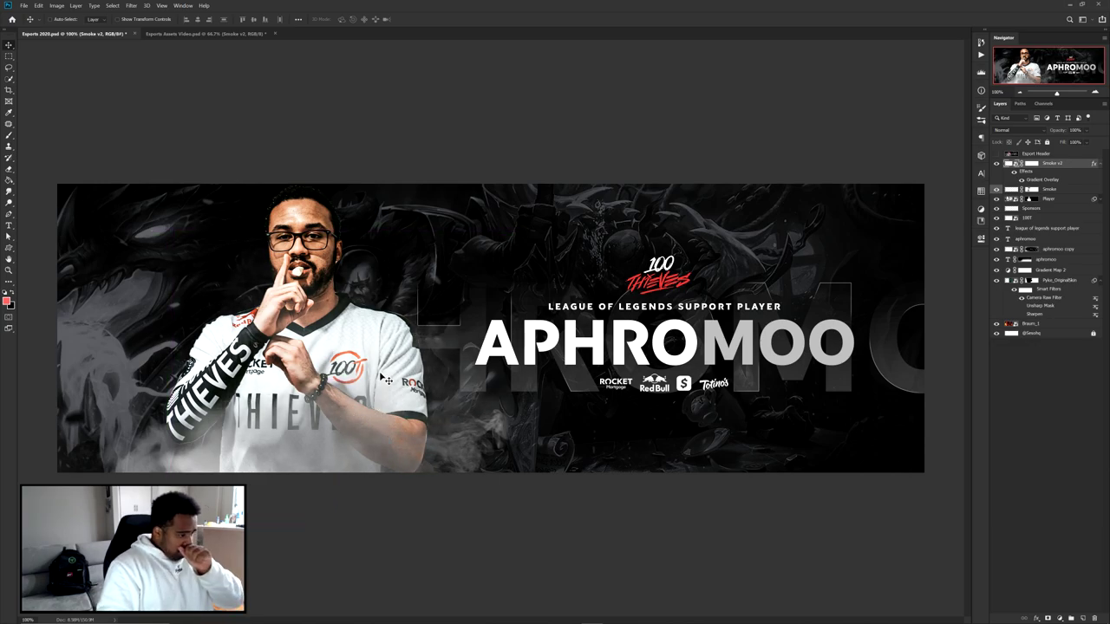
pyautogui.click(1099, 163)
pyautogui.moveTo(996, 168); pyautogui.dragTo(996, 163)
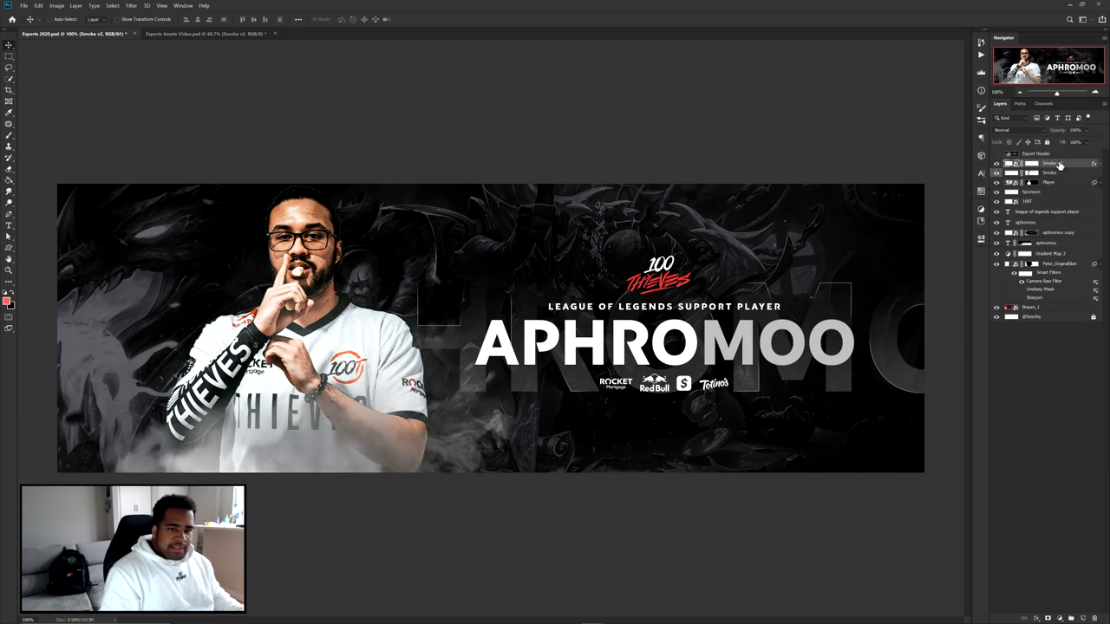
pyautogui.click(996, 163)
pyautogui.click(996, 163)
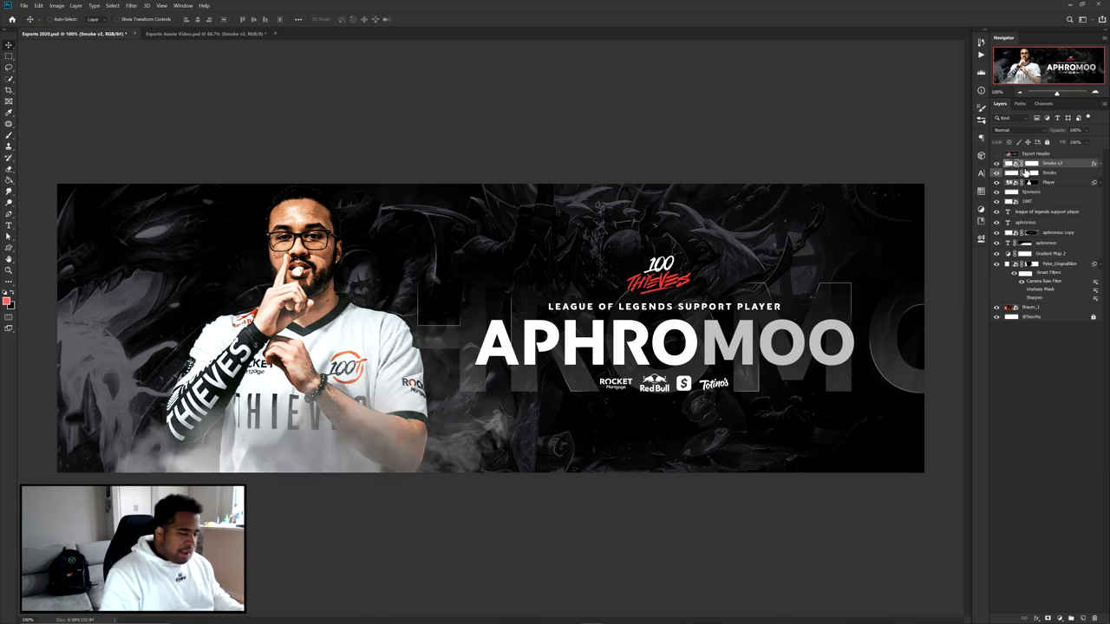
# - Duplicate Smoke v2 beneath the Player layer and position the copy so smoke rises behind the player's shoulders
pyautogui.moveTo(1054, 165); pyautogui.dragTo(1051, 187)
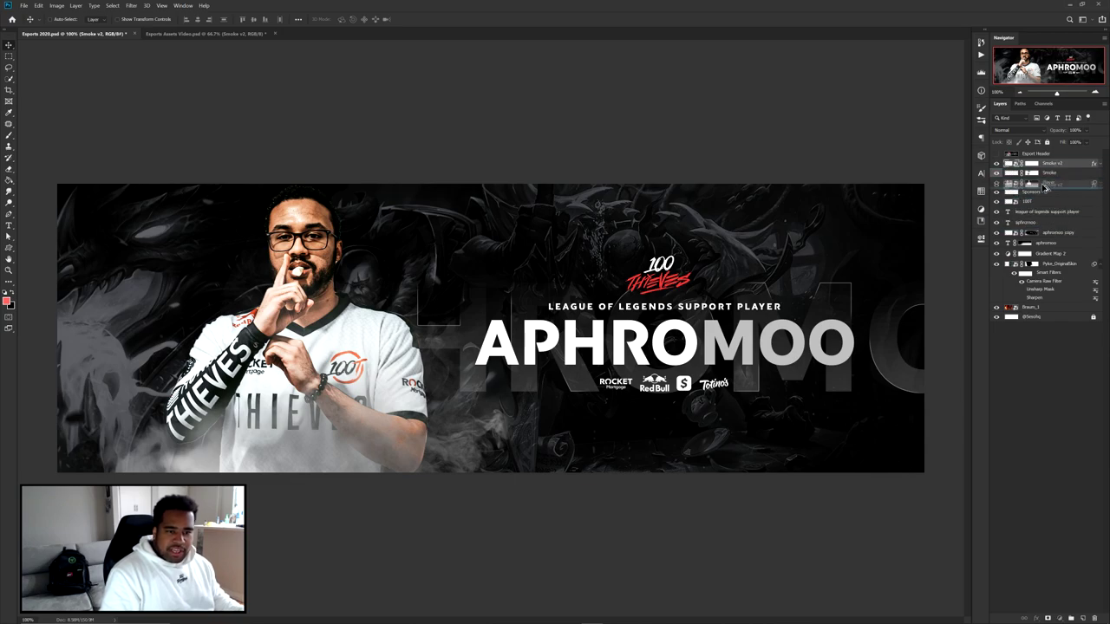
pyautogui.moveTo(511, 270); pyautogui.dragTo(431, 329)
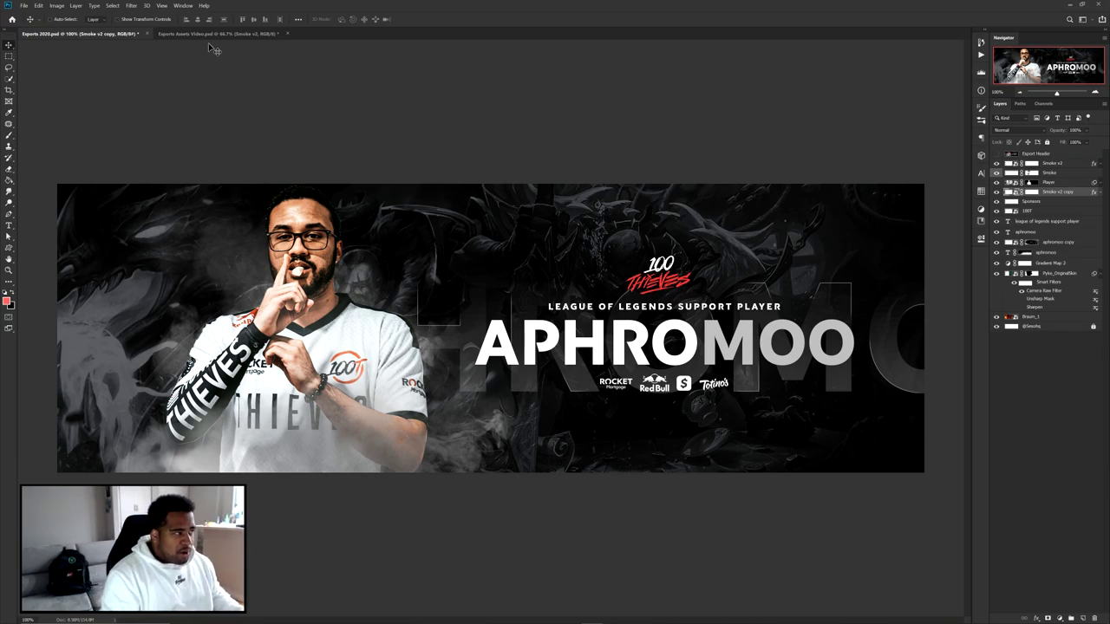
pyautogui.moveTo(452, 319)
pyautogui.mouseDown()
pyautogui.moveTo(465, 314)
pyautogui.moveTo(456, 319)
pyautogui.mouseUp()
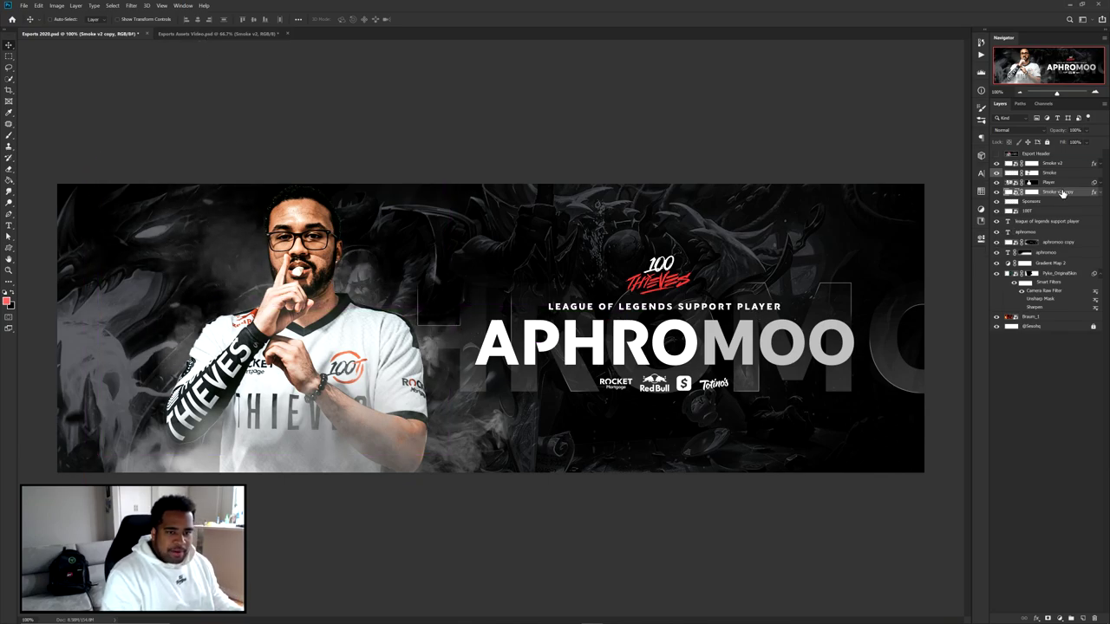
# - Duplicate the smoke behind the player, turn off the duplicate's Gradient Overlay, darken it with Hue/Saturation at Lightness -100 and reposition it
pyautogui.moveTo(1064, 194); pyautogui.dragTo(1058, 197)
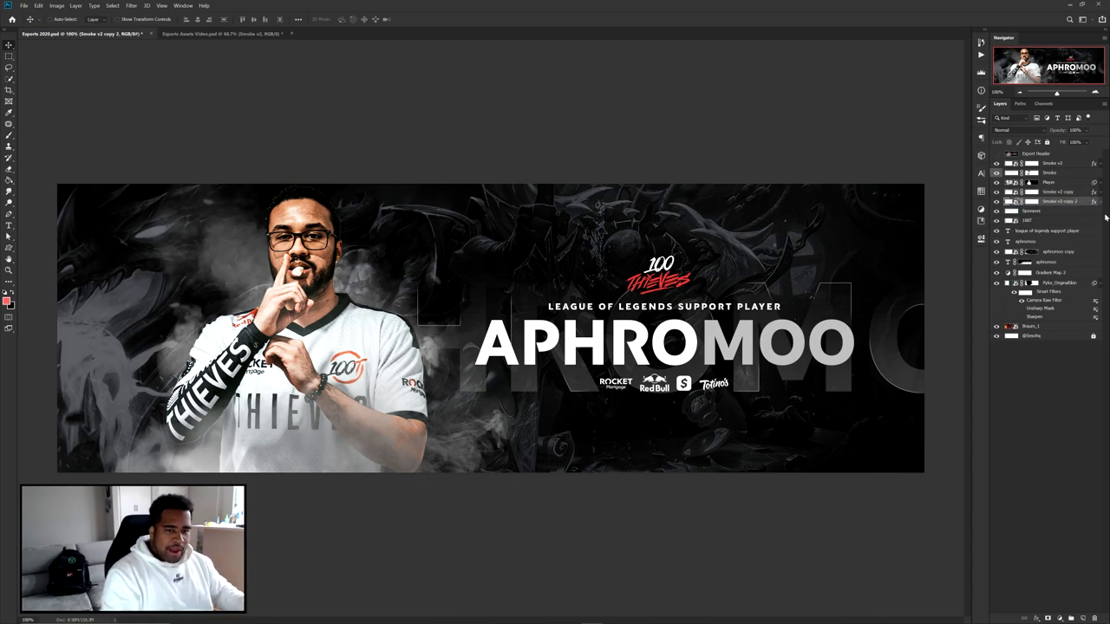
pyautogui.click(1101, 201)
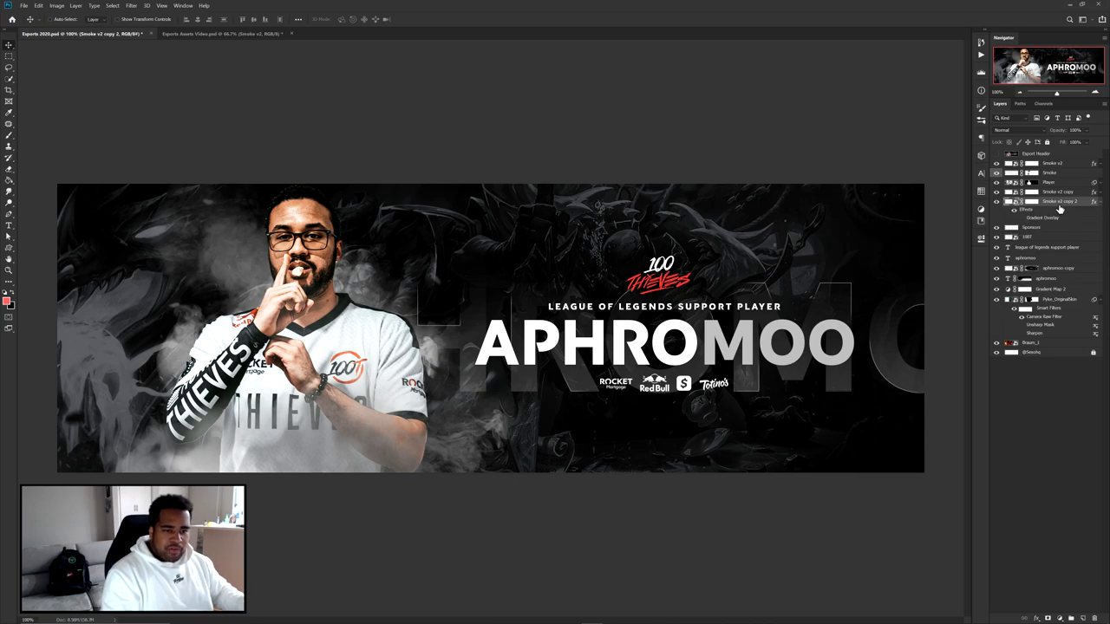
pyautogui.hotkey('ctrl', 'u')
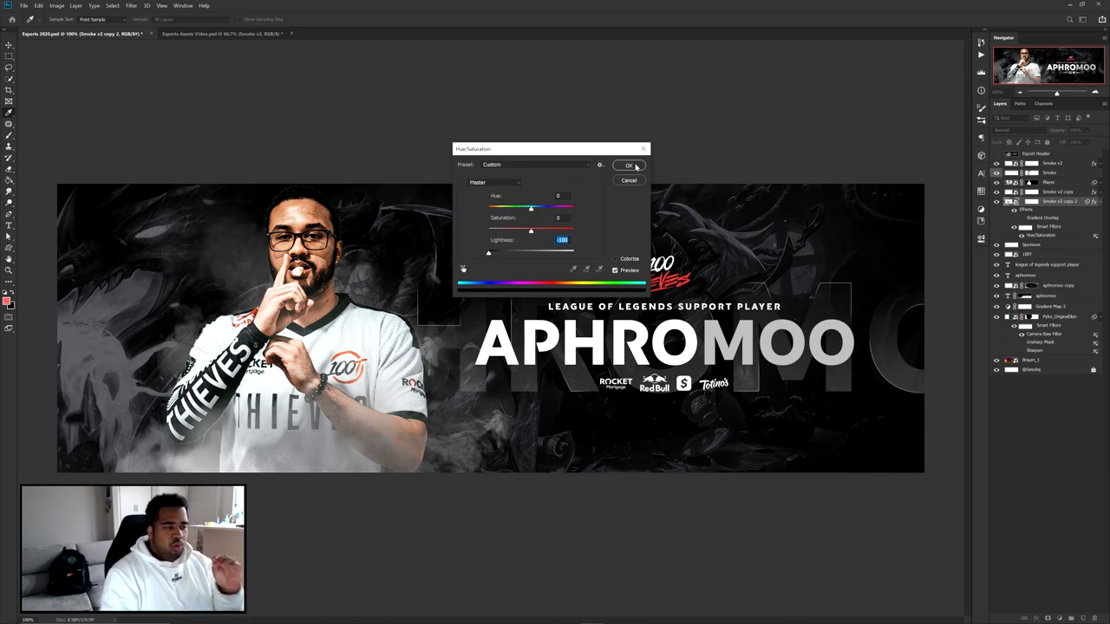
pyautogui.click(636, 166)
pyautogui.moveTo(347, 337); pyautogui.dragTo(290, 349)
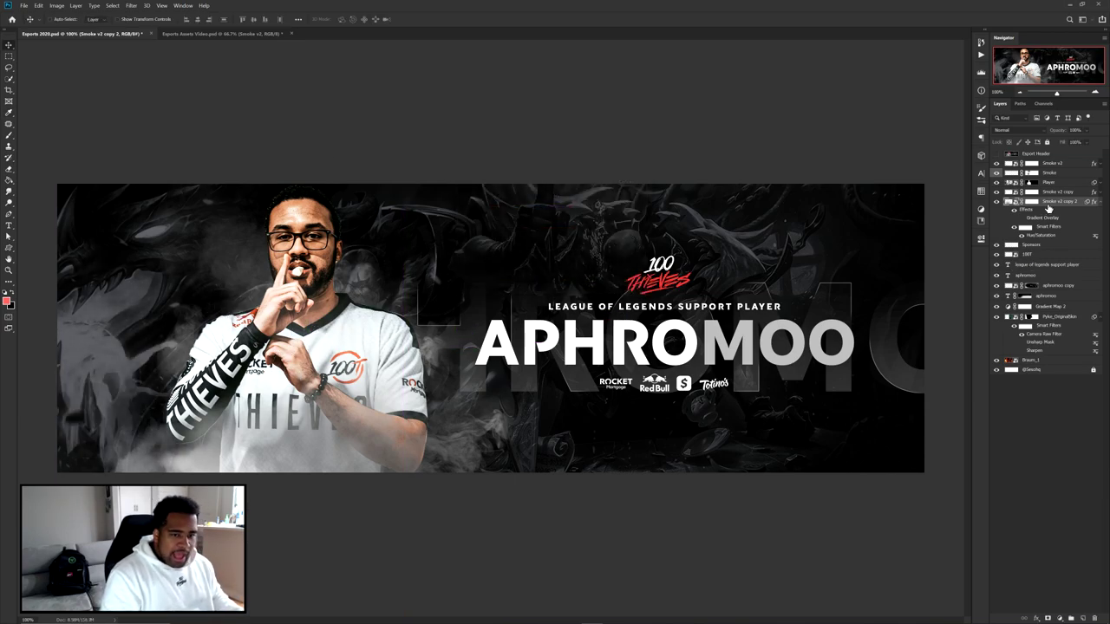
# - Duplicate the darkened smoke above Player, place it over the torso and fade part of it on its mask with a large soft black brush
pyautogui.moveTo(1055, 206); pyautogui.dragTo(1049, 179)
pyautogui.moveTo(335, 343)
pyautogui.mouseDown()
pyautogui.moveTo(378, 365)
pyautogui.moveTo(345, 357)
pyautogui.mouseUp()
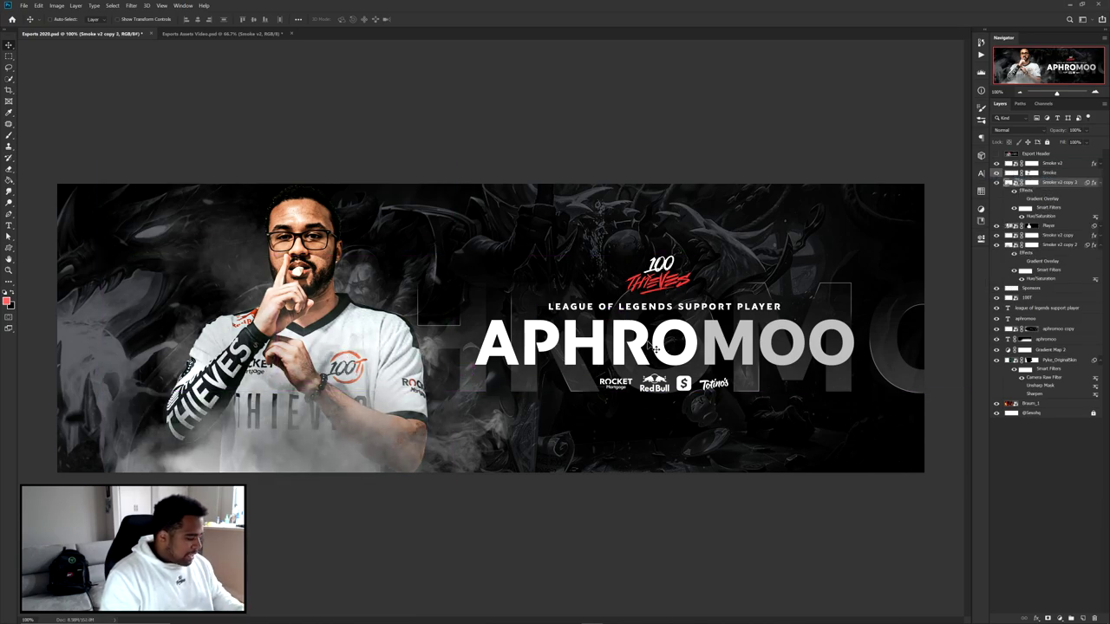
pyautogui.press('b')
pyautogui.click(1031, 182)
pyautogui.press(']')
pyautogui.press(']')
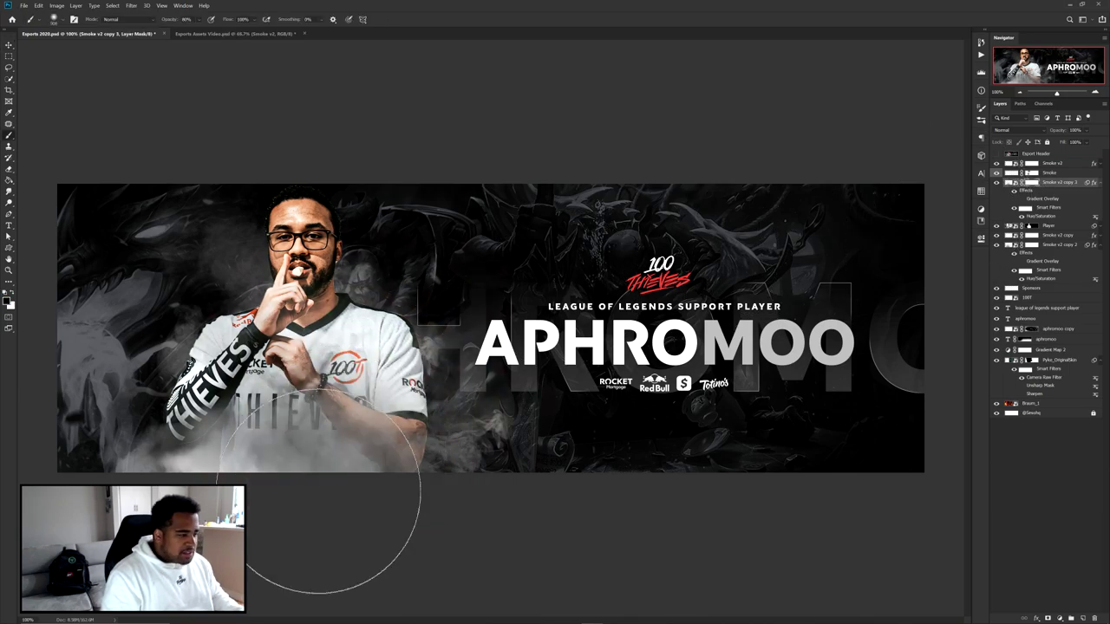
pyautogui.moveTo(318, 495)
pyautogui.mouseDown()
pyautogui.moveTo(352, 497)
pyautogui.moveTo(348, 455)
pyautogui.mouseUp()
pyautogui.hotkey('ctrl', 'z')
pyautogui.hotkey('ctrl', 'shift', 'z')
pyautogui.press('[')
pyautogui.press('[')
pyautogui.press('[')
pyautogui.press('[')
pyautogui.press('v')
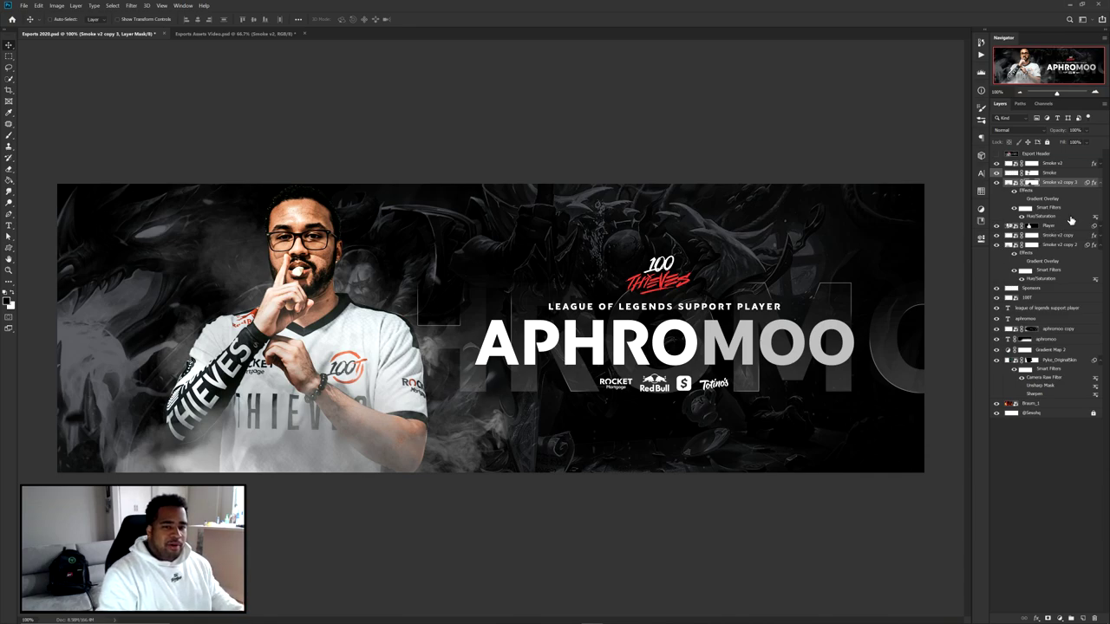
pyautogui.click(1099, 183)
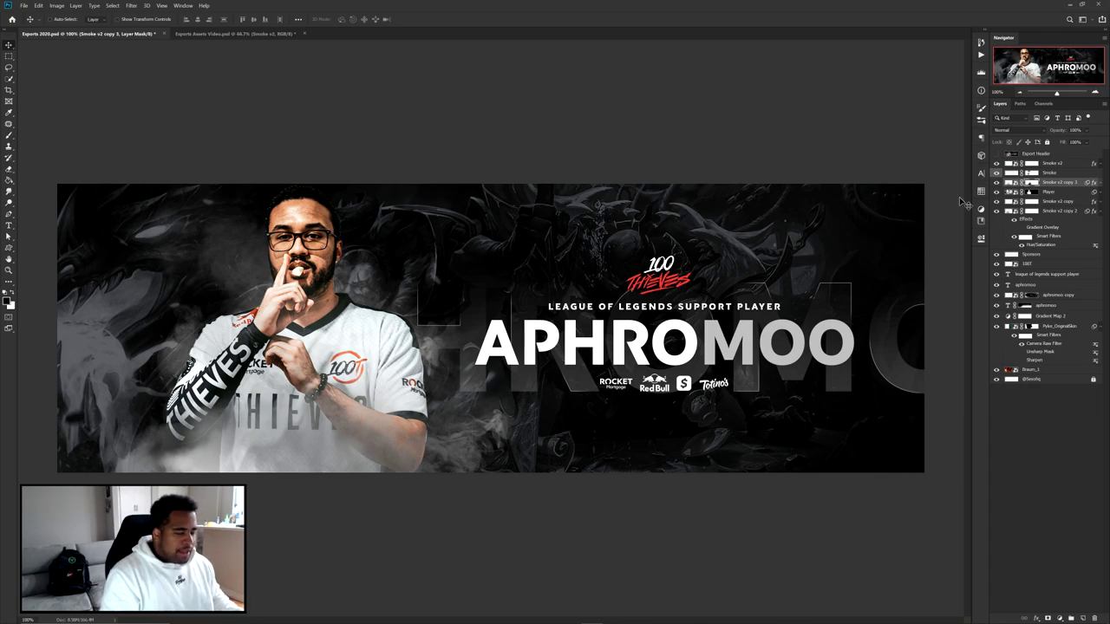
# - Duplicate Smoke v2 directly beneath the Player layer and move the copy up behind the player's head and shoulders
pyautogui.click(1040, 172)
pyautogui.click(996, 163)
pyautogui.click(996, 164)
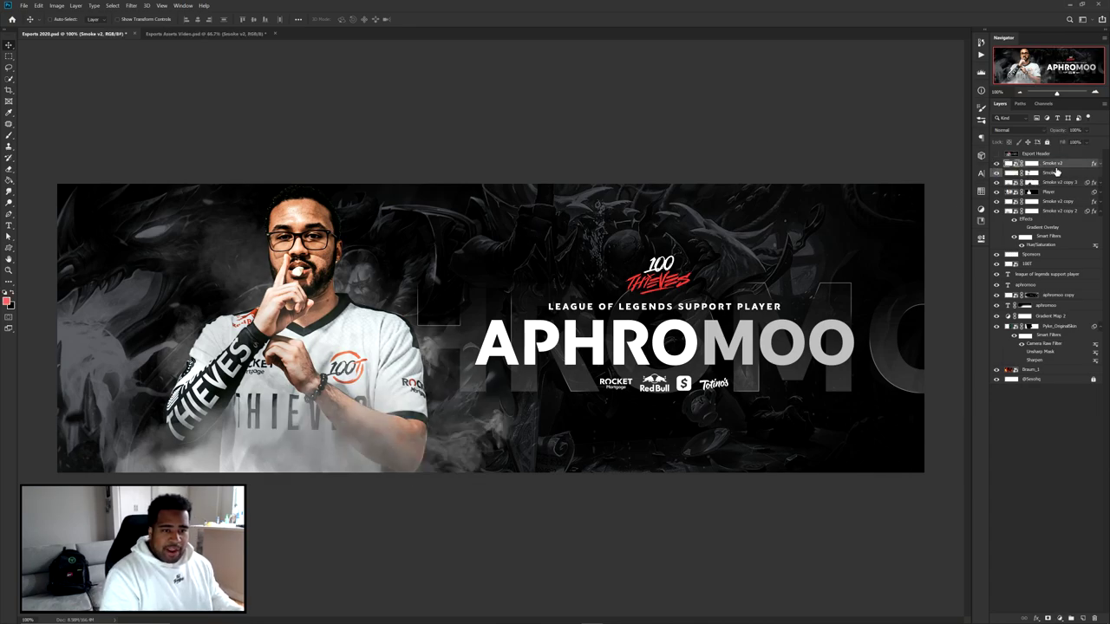
pyautogui.moveTo(1057, 164); pyautogui.dragTo(1047, 201)
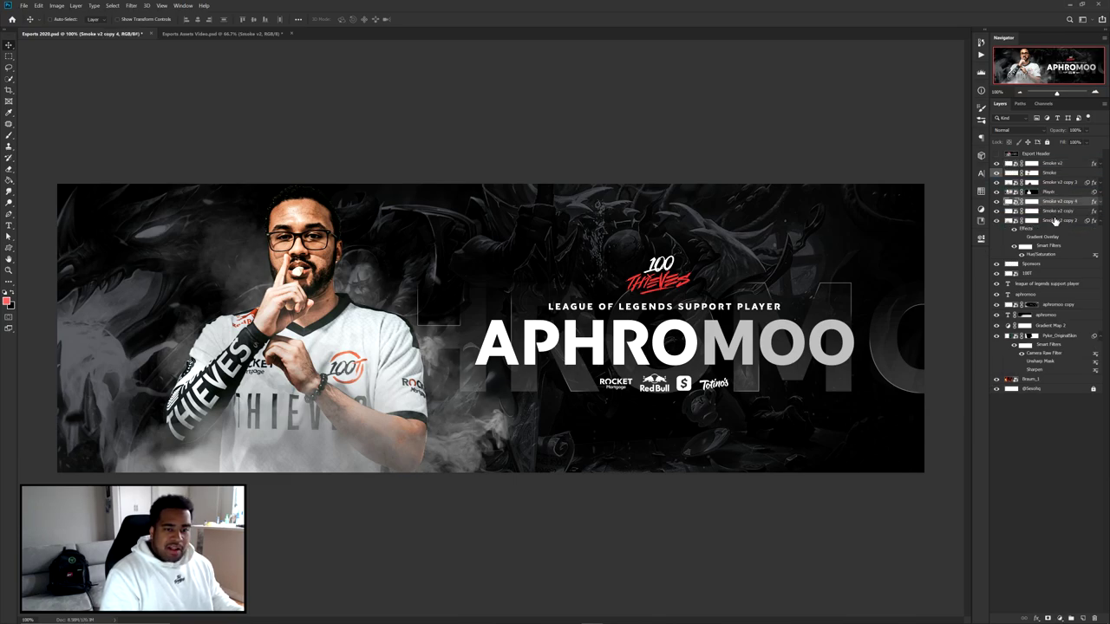
pyautogui.moveTo(486, 390); pyautogui.dragTo(414, 320)
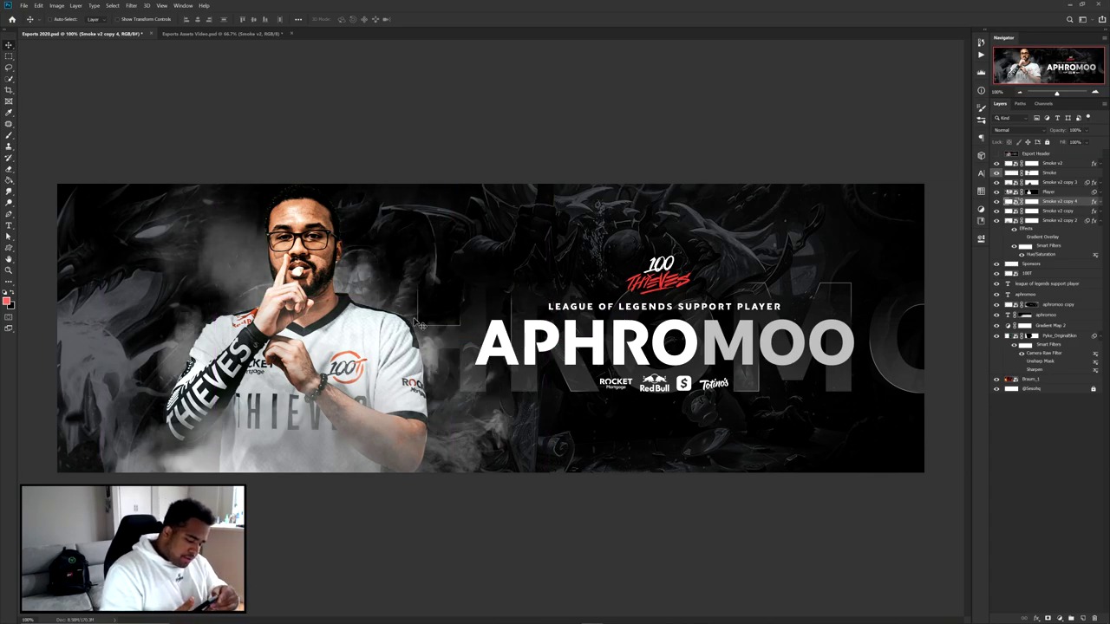
pyautogui.moveTo(411, 317); pyautogui.dragTo(395, 276)
# - Change the Gradient Overlay on the smoke copy directly beneath Player to the black-to-red gradient preset
pyautogui.click(1100, 202)
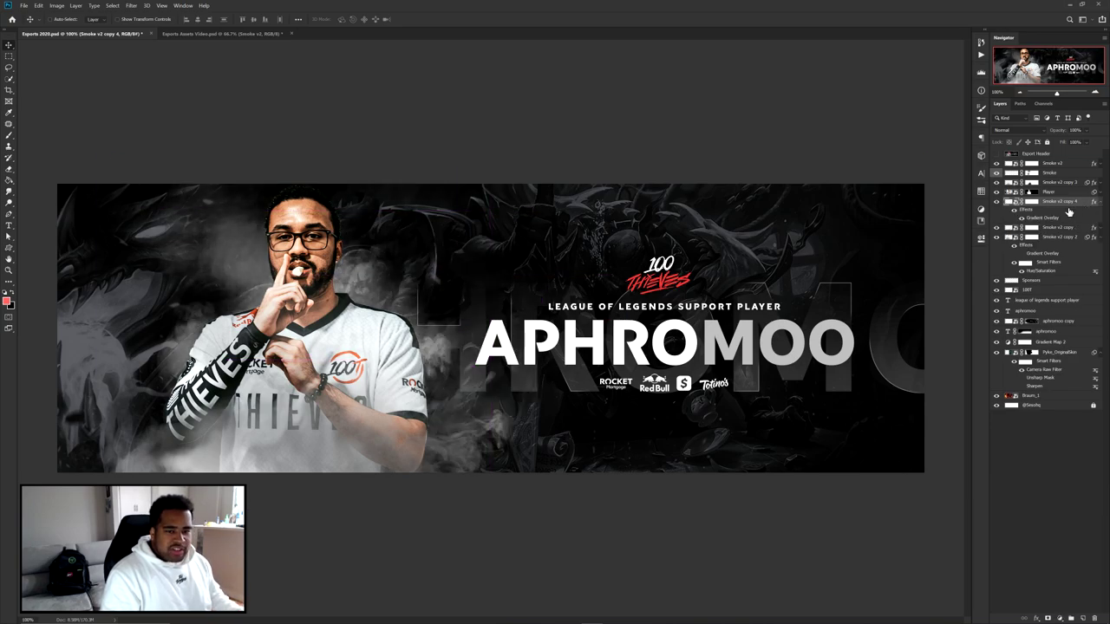
pyautogui.doubleClick(1041, 219)
pyautogui.click(862, 387)
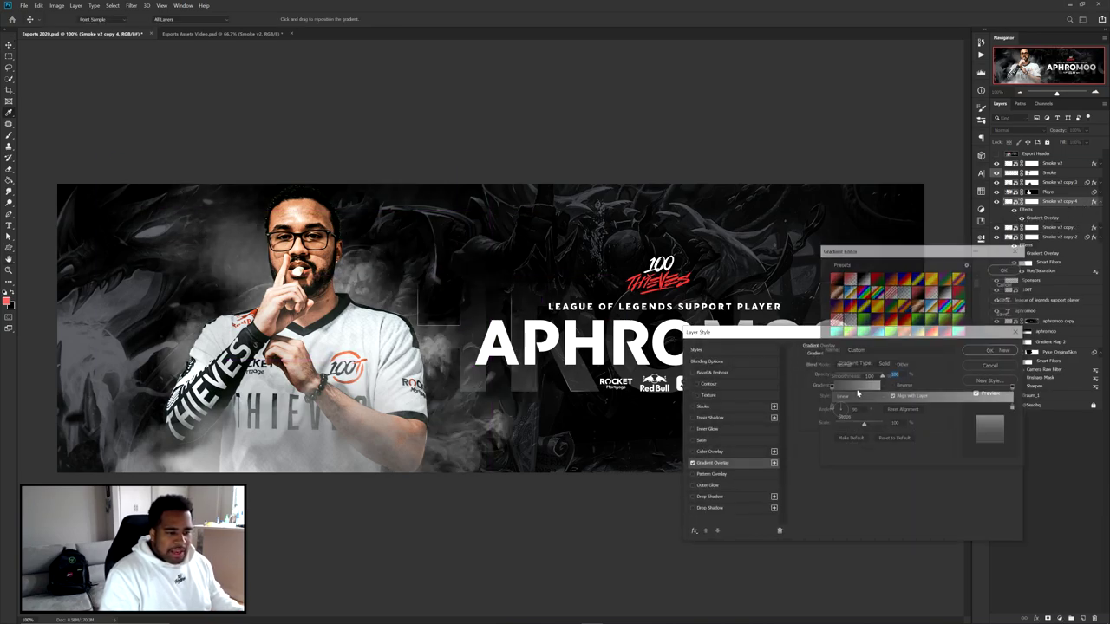
pyautogui.moveTo(978, 282); pyautogui.dragTo(972, 336)
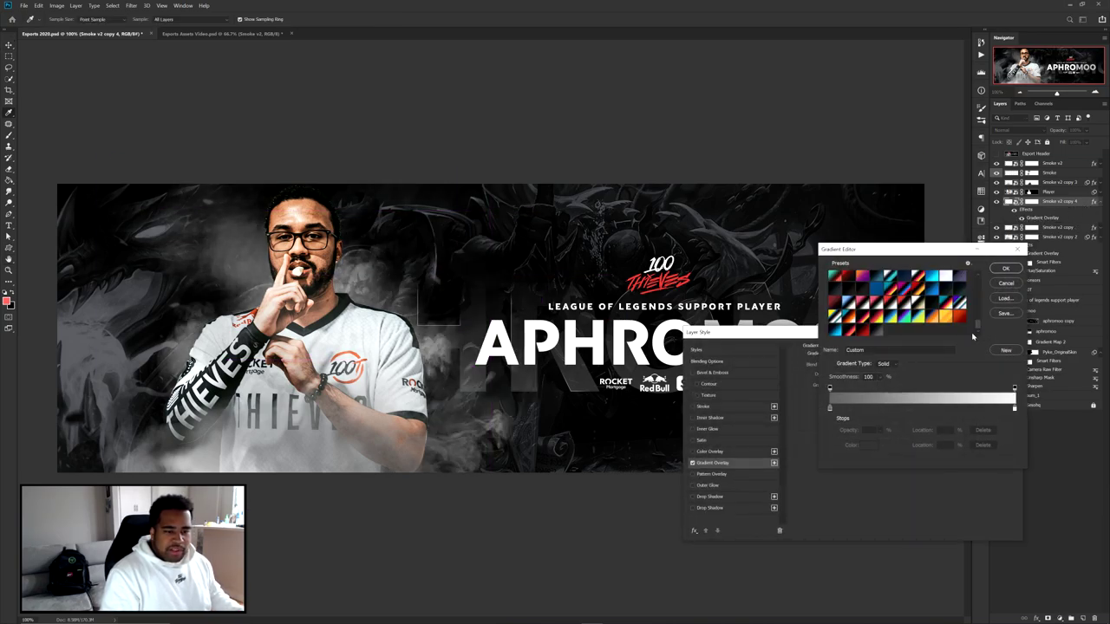
pyautogui.click(864, 330)
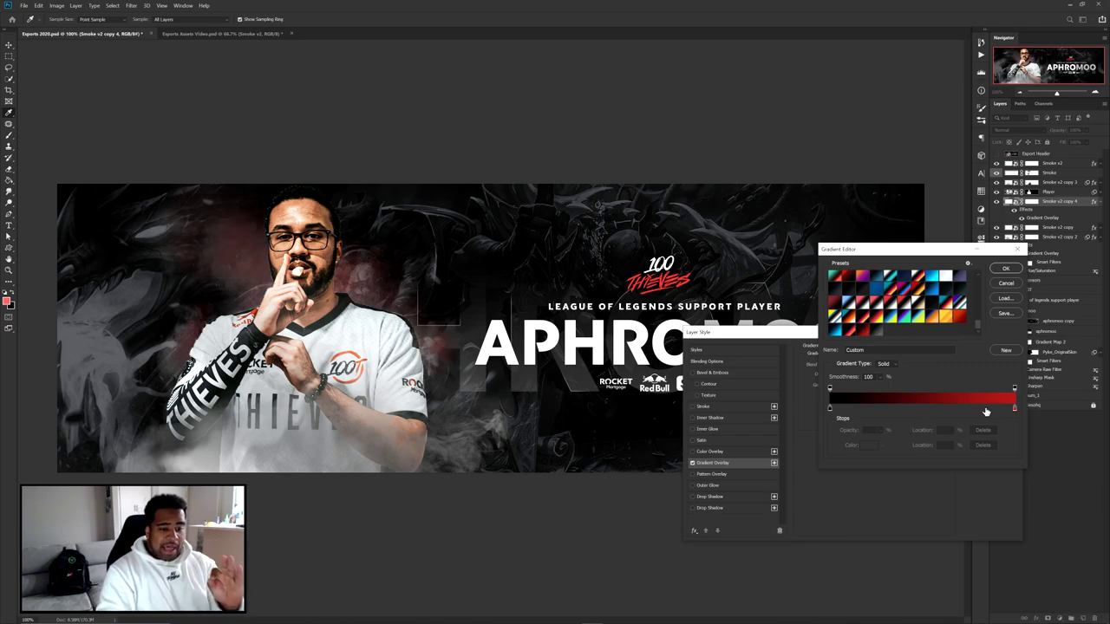
# - Set the red colour stop of the smoke's overlay gradient to f90000 and apply the layer style
pyautogui.doubleClick(832, 408)
pyautogui.write('f50000')
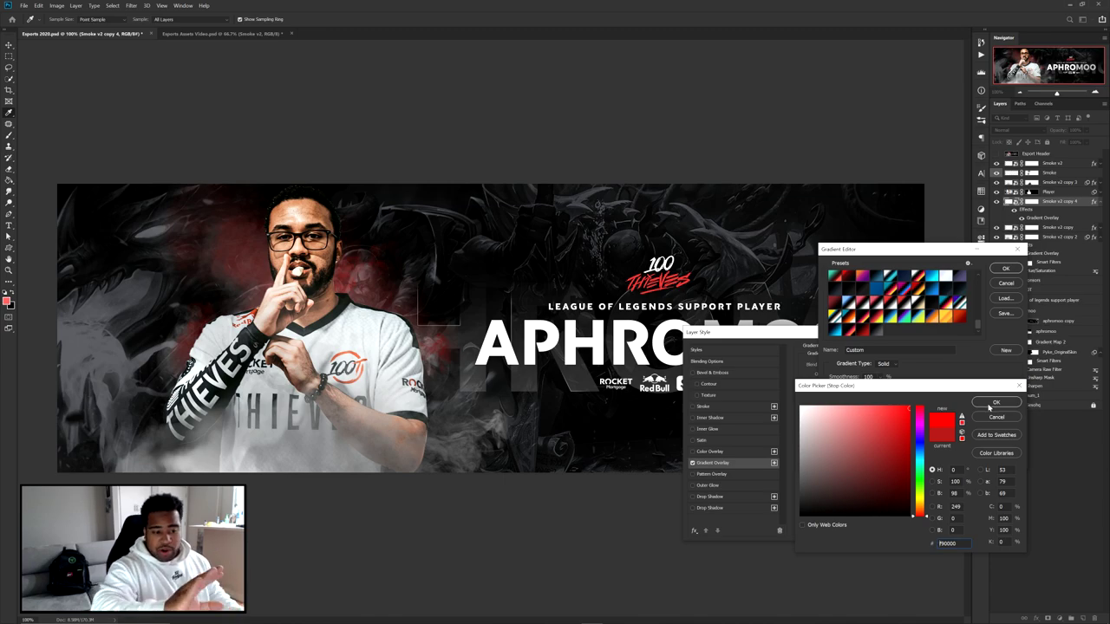
pyautogui.moveTo(919, 448); pyautogui.dragTo(923, 404)
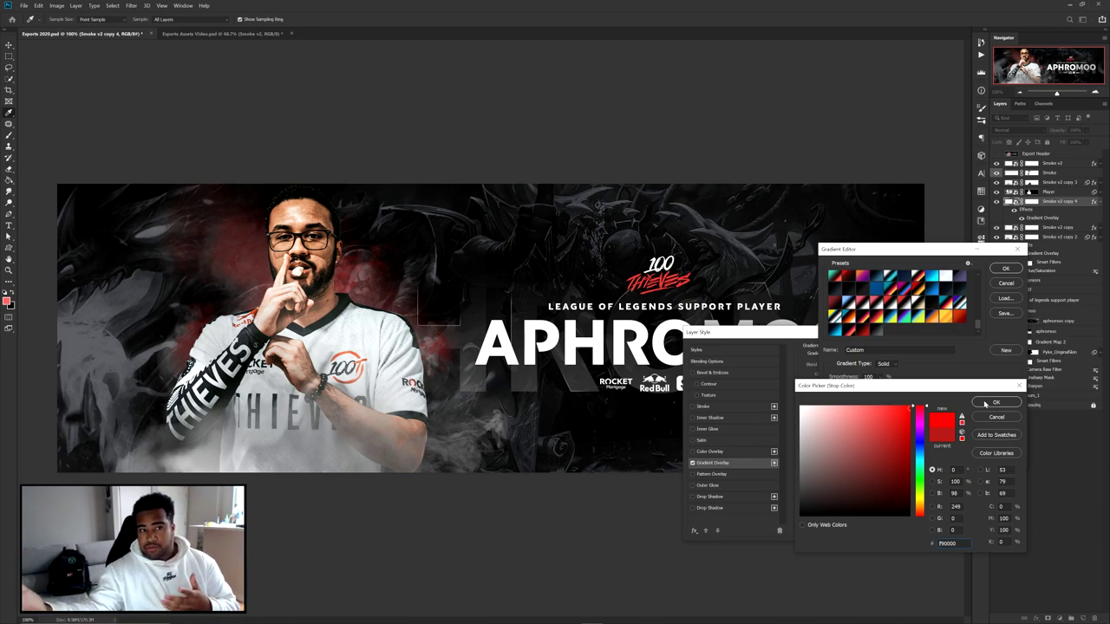
pyautogui.click(988, 404)
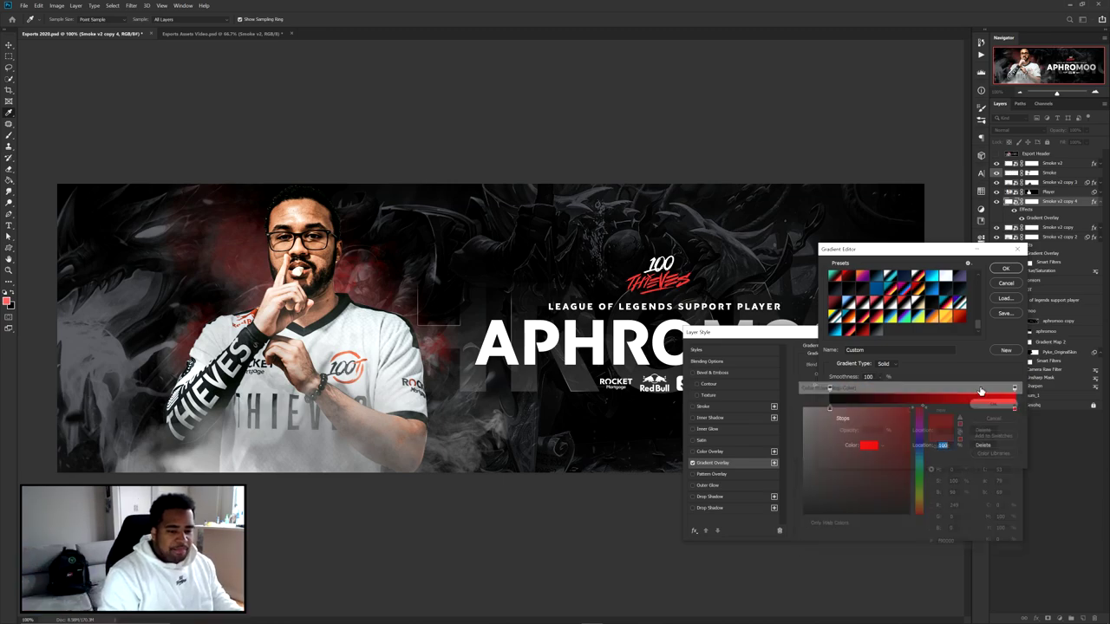
pyautogui.click(1006, 268)
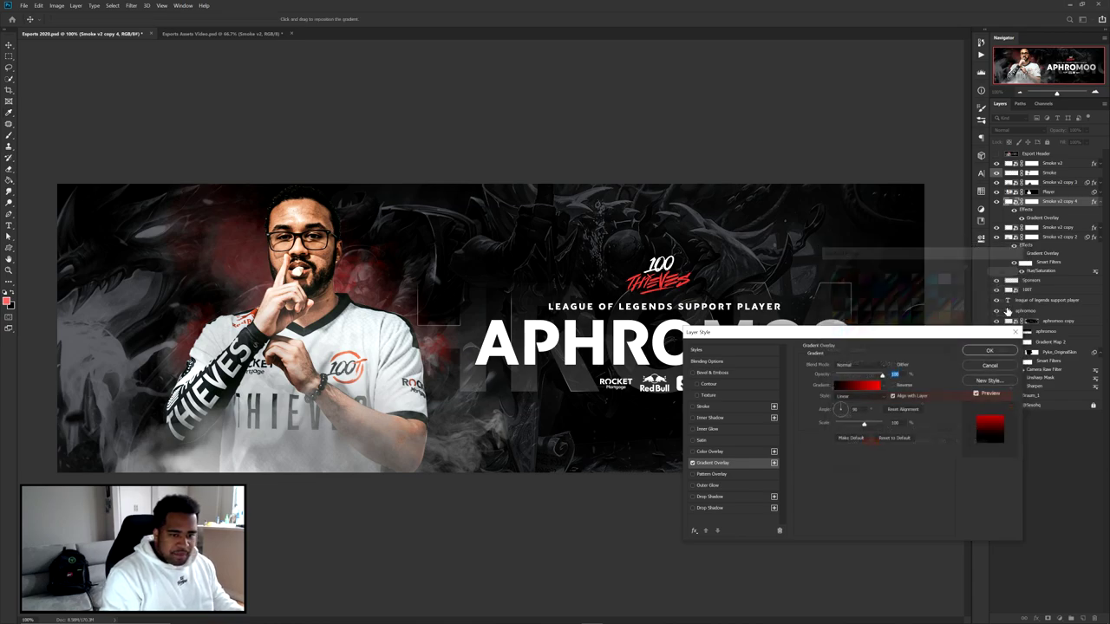
pyautogui.click(993, 351)
# - Reposition the red smoke behind the player's head and fade the grey Smoke v2 copy beneath it on its mask with a large soft black brush
pyautogui.moveTo(555, 408); pyautogui.dragTo(329, 247)
pyautogui.click(996, 228)
pyautogui.click(996, 228)
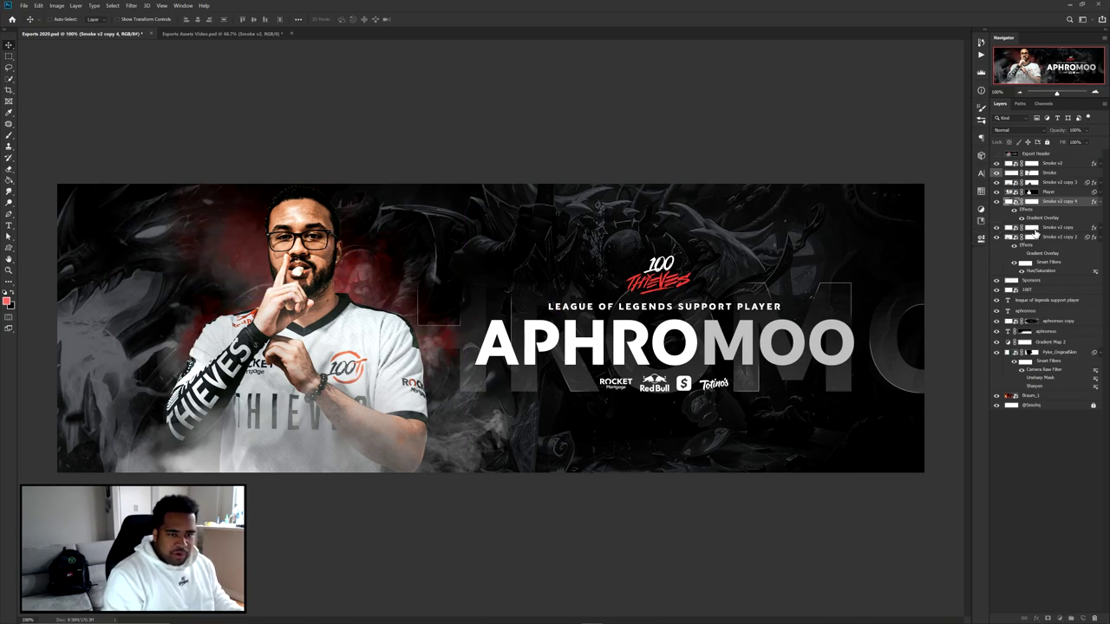
pyautogui.click(1032, 227)
pyautogui.press('b')
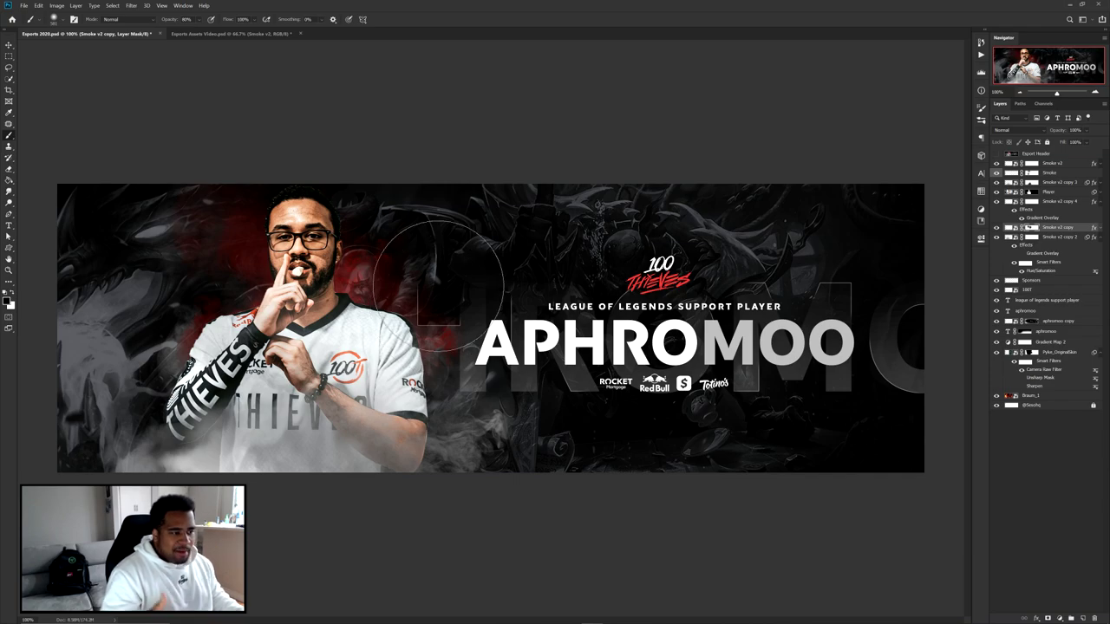
# - Duplicate the red smoke layer to intensify it and fade part of the duplicate on its mask near the player's head
pyautogui.press('v')
pyautogui.click(394, 247)
pyautogui.hotkey('ctrl', '2')
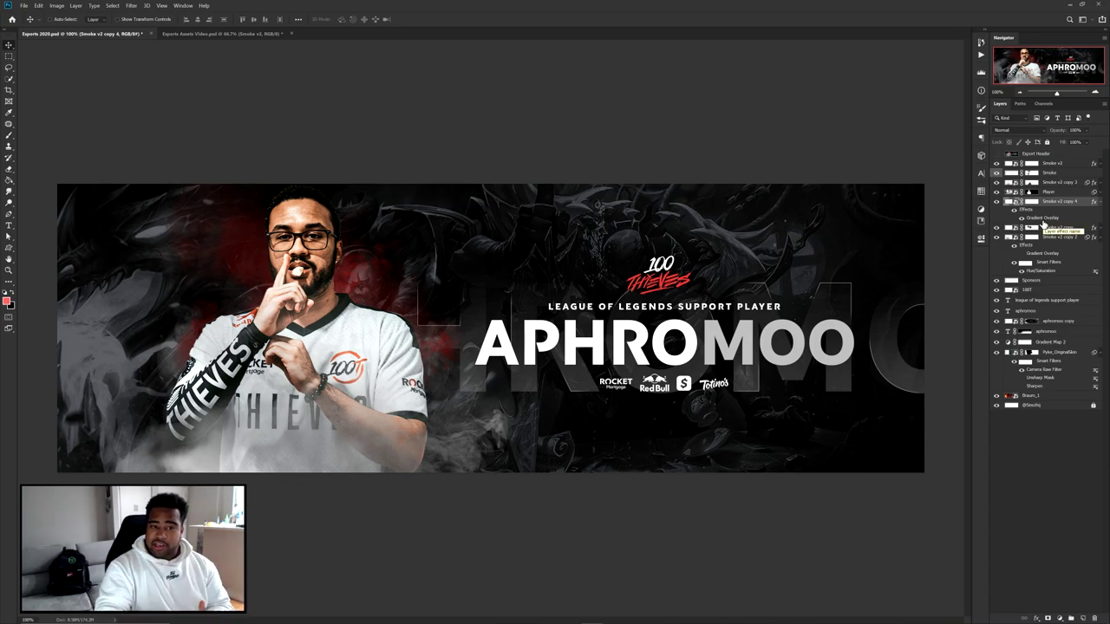
pyautogui.hotkey('ctrl', 'j')
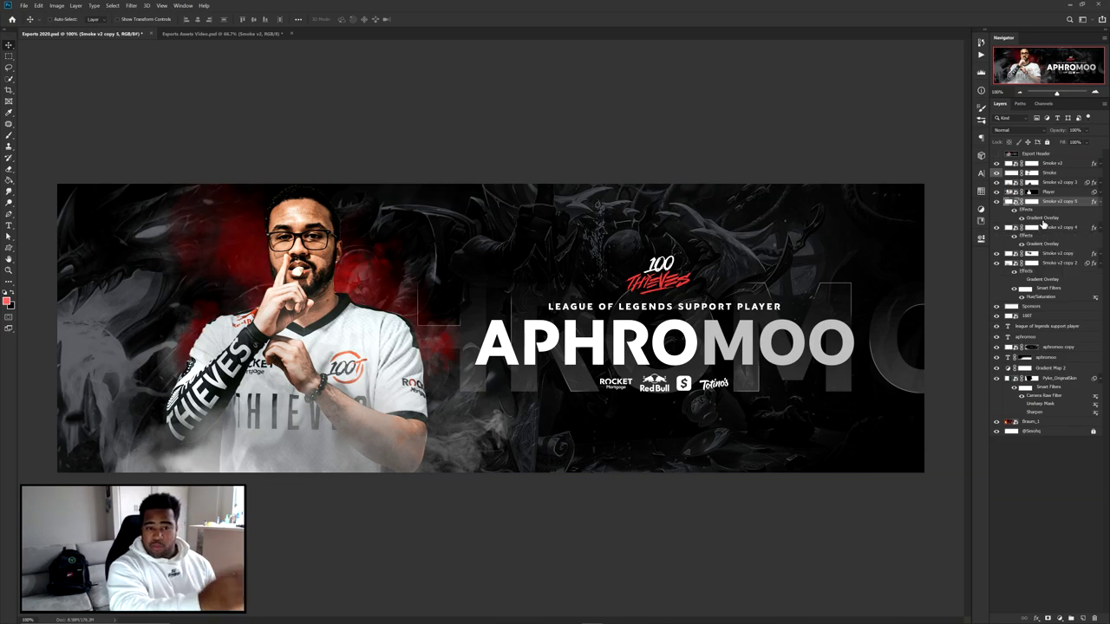
pyautogui.click(1031, 202)
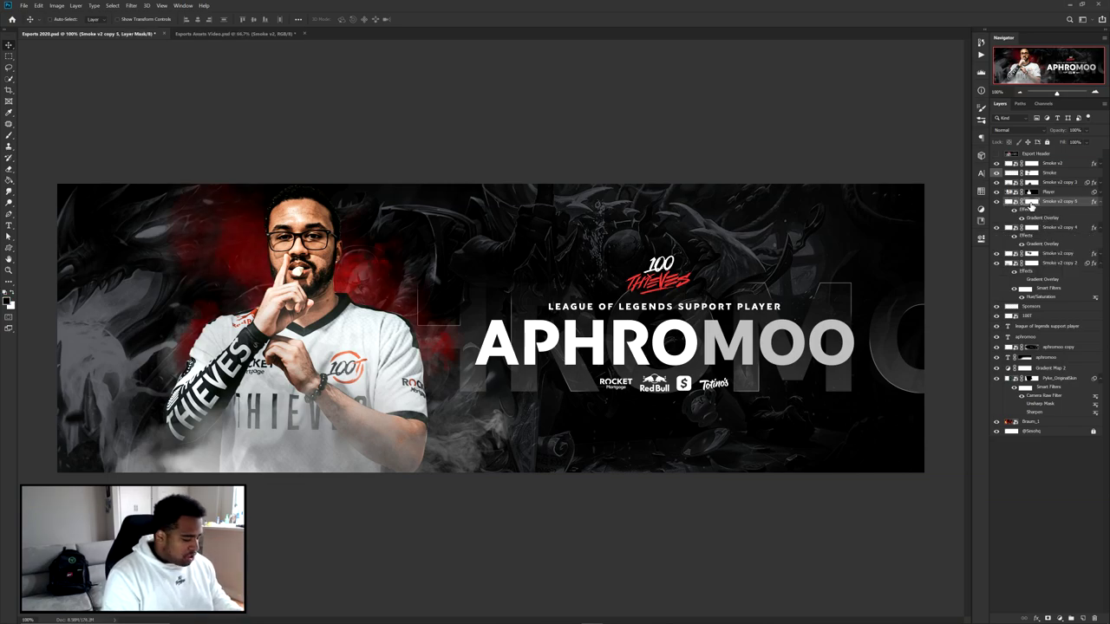
pyautogui.press('b')
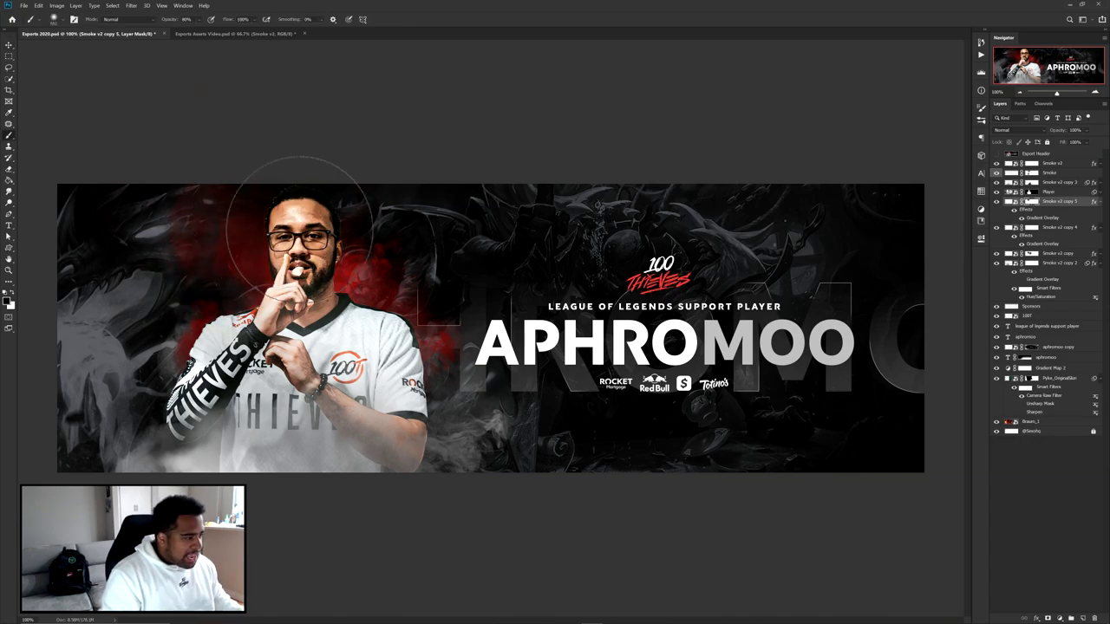
pyautogui.press('v')
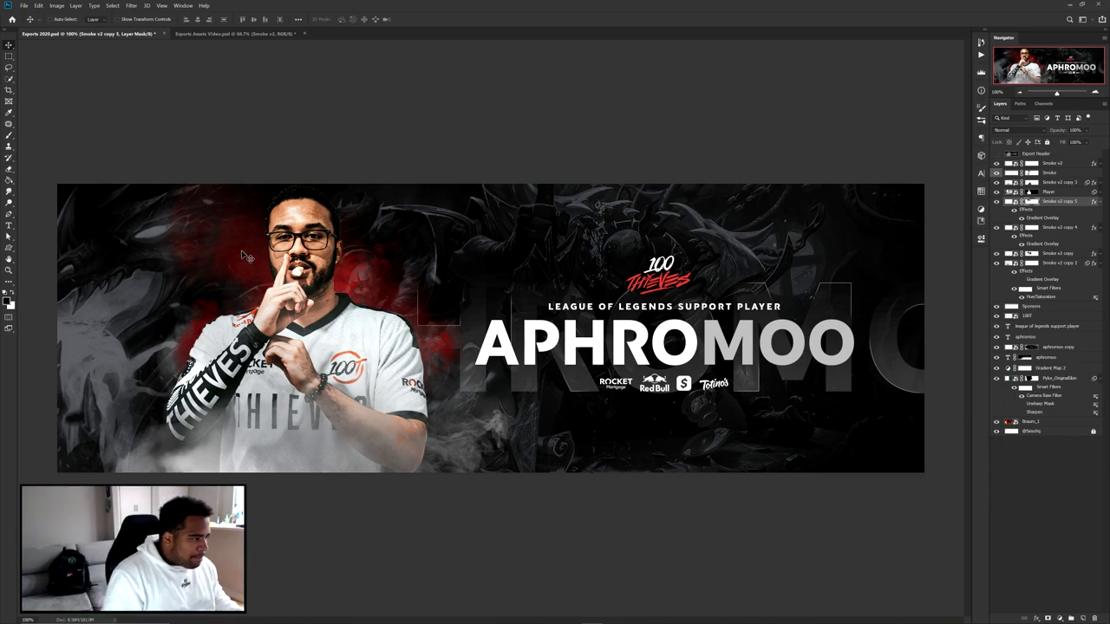
# - Move the Player layer slightly down within the header
pyautogui.hotkey('ctrl', '-')
pyautogui.hotkey('ctrl', '-')
pyautogui.hotkey('ctrl', '+')
pyautogui.hotkey('ctrl', '+')
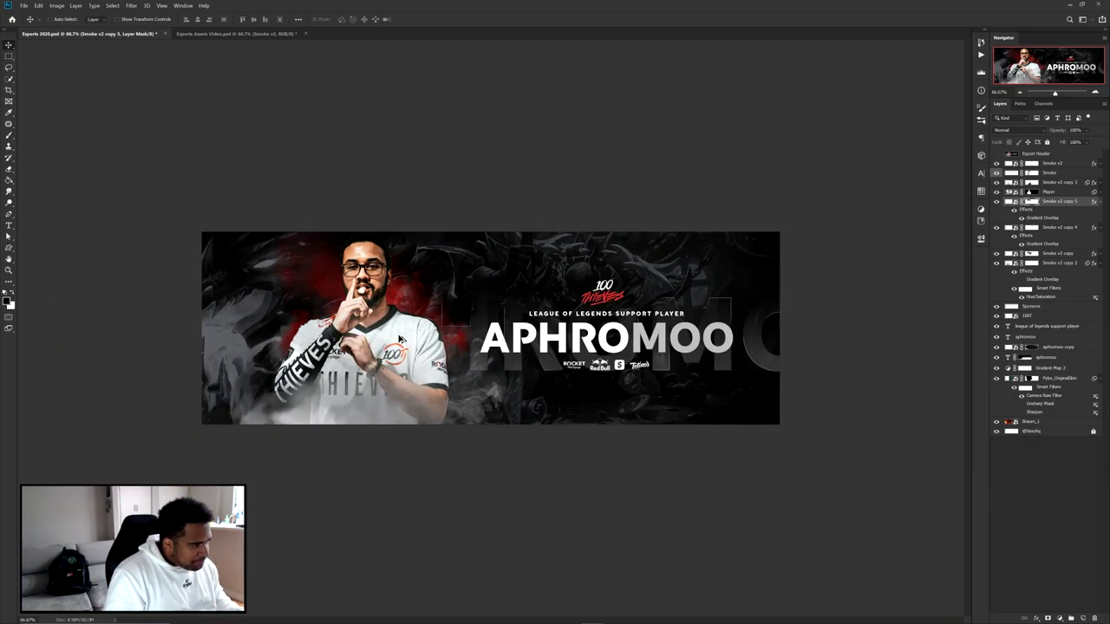
pyautogui.moveTo(310, 227); pyautogui.dragTo(312, 230)
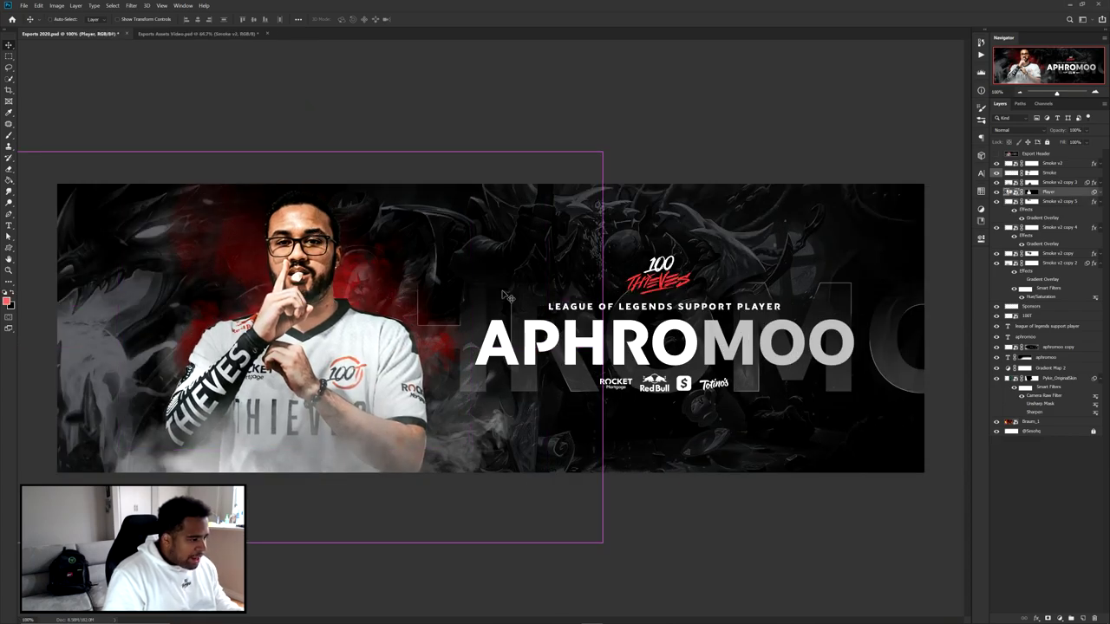
# - Duplicate the grey smoke directly above the Player layer and position the copy over the player's sleeve and lower torso
pyautogui.click(1051, 253)
pyautogui.moveTo(1059, 164); pyautogui.dragTo(1057, 190)
pyautogui.moveTo(441, 303); pyautogui.dragTo(371, 327)
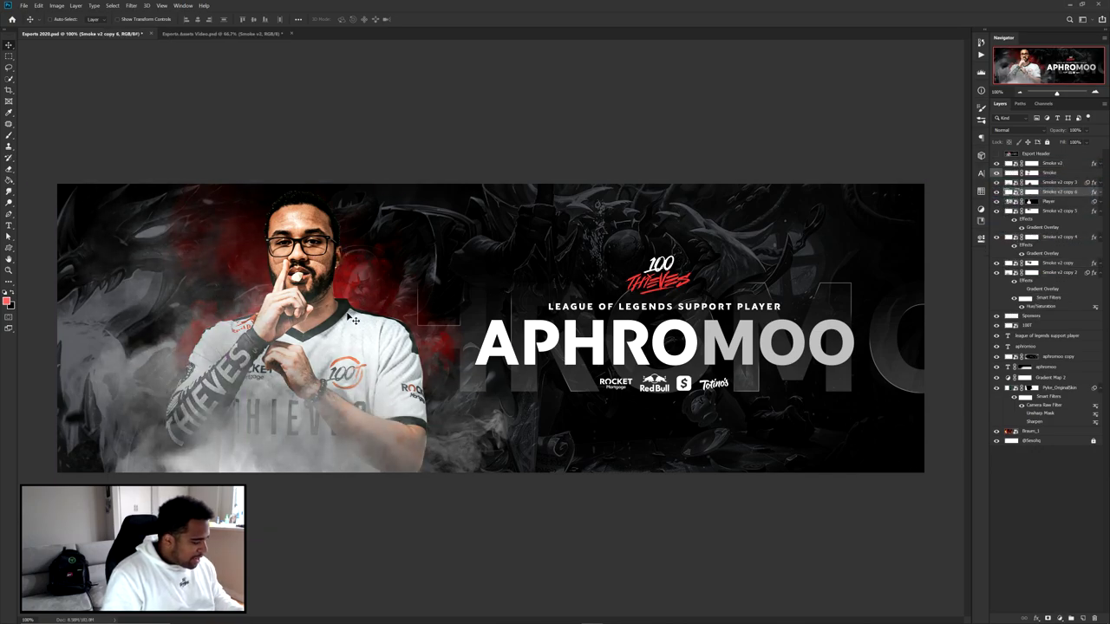
# - Fade parts of the new smoke over the player's arm and torso on its mask with an enlarged soft black brush
pyautogui.click(1030, 193)
pyautogui.press('b')
pyautogui.press(']')
pyautogui.press(']')
pyautogui.press(']')
pyautogui.press(']')
pyautogui.press(']')
pyautogui.press(']')
pyautogui.press(']')
pyautogui.press(']')
pyautogui.click(317, 278)
pyautogui.moveTo(104, 481)
pyautogui.mouseDown()
pyautogui.moveTo(152, 452)
pyautogui.moveTo(106, 461)
pyautogui.moveTo(100, 414)
pyautogui.moveTo(147, 407)
pyautogui.mouseUp()
pyautogui.press('v')
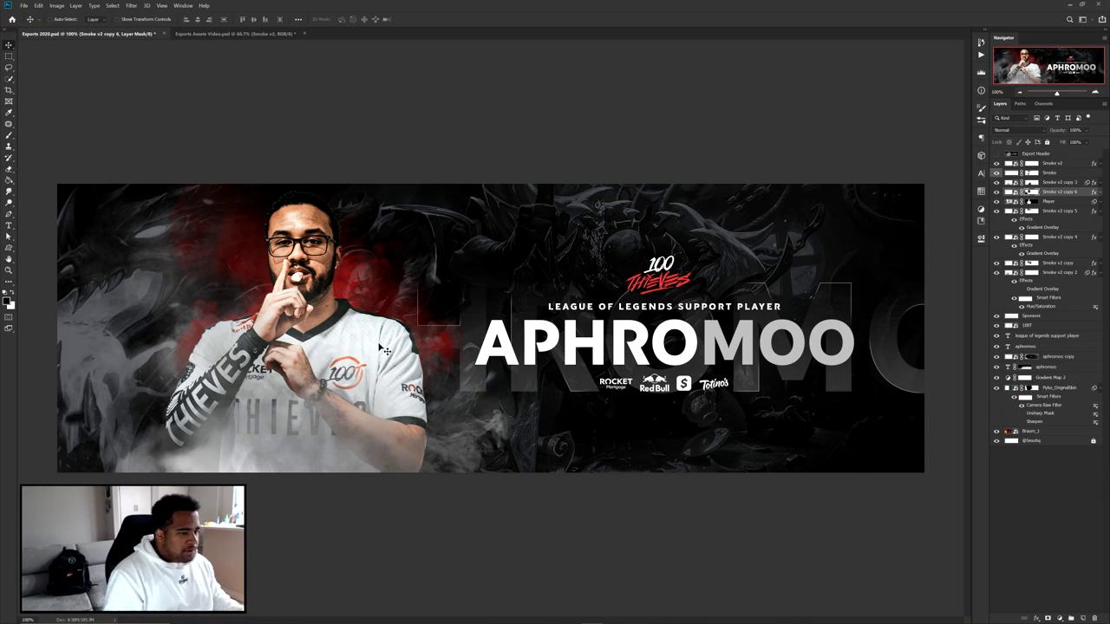
pyautogui.hotkey('ctrl', '-')
pyautogui.hotkey('ctrl', '-')
pyautogui.hotkey('ctrl', '+')
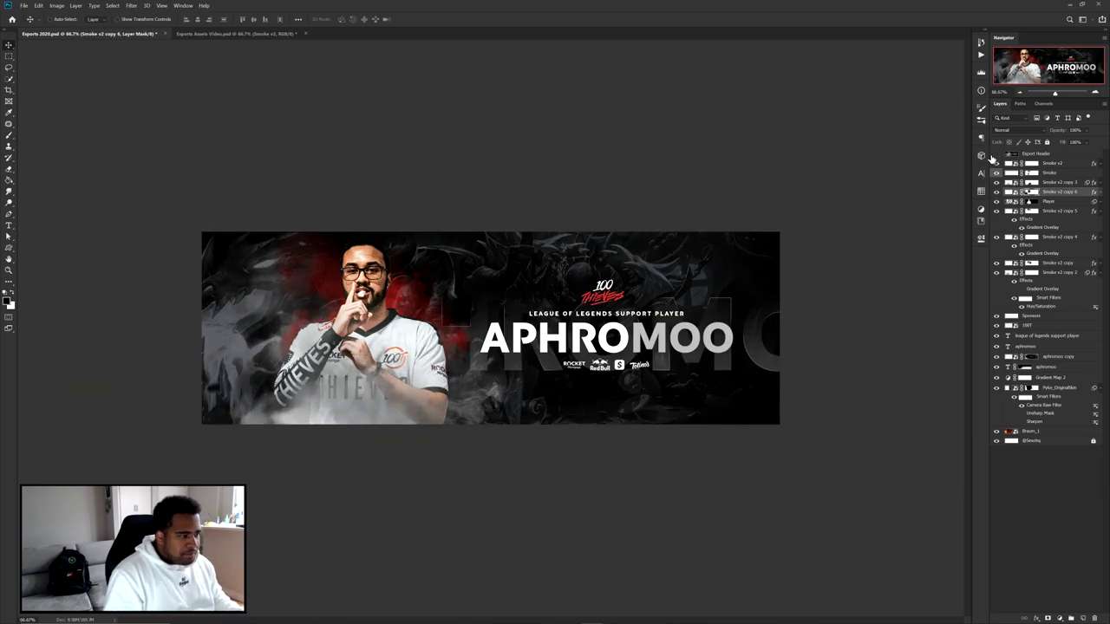
pyautogui.hotkey('ctrl', '+')
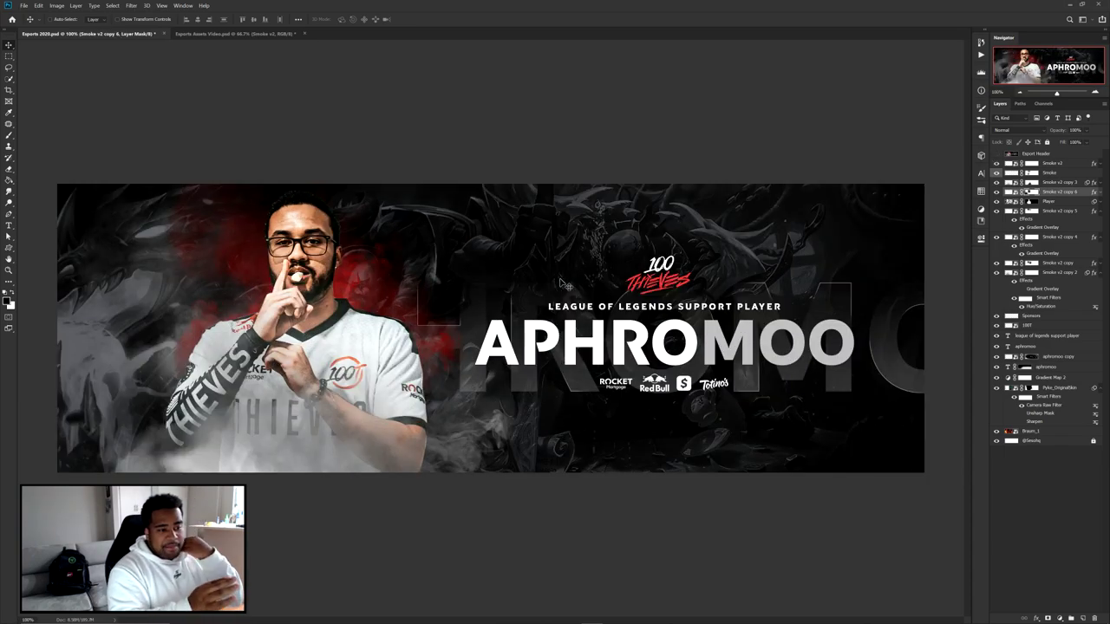
# - Duplicate all layers from Smoke v2 down to the background layer and merge the duplicates into one flattened layer
pyautogui.click(1052, 164)
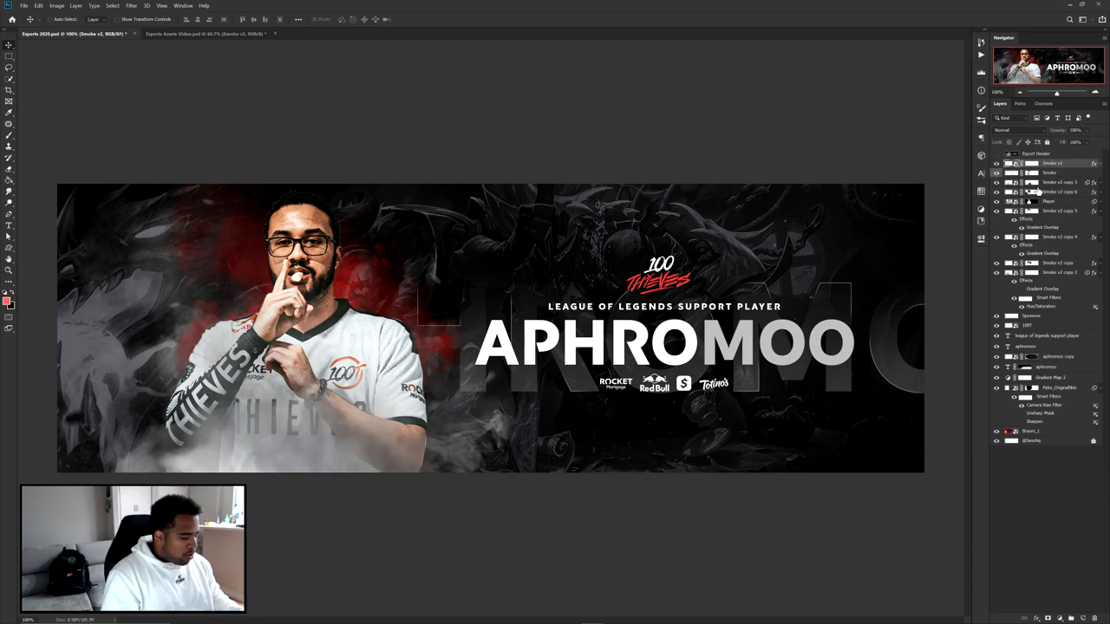
pyautogui.click(996, 163)
pyautogui.click(996, 163)
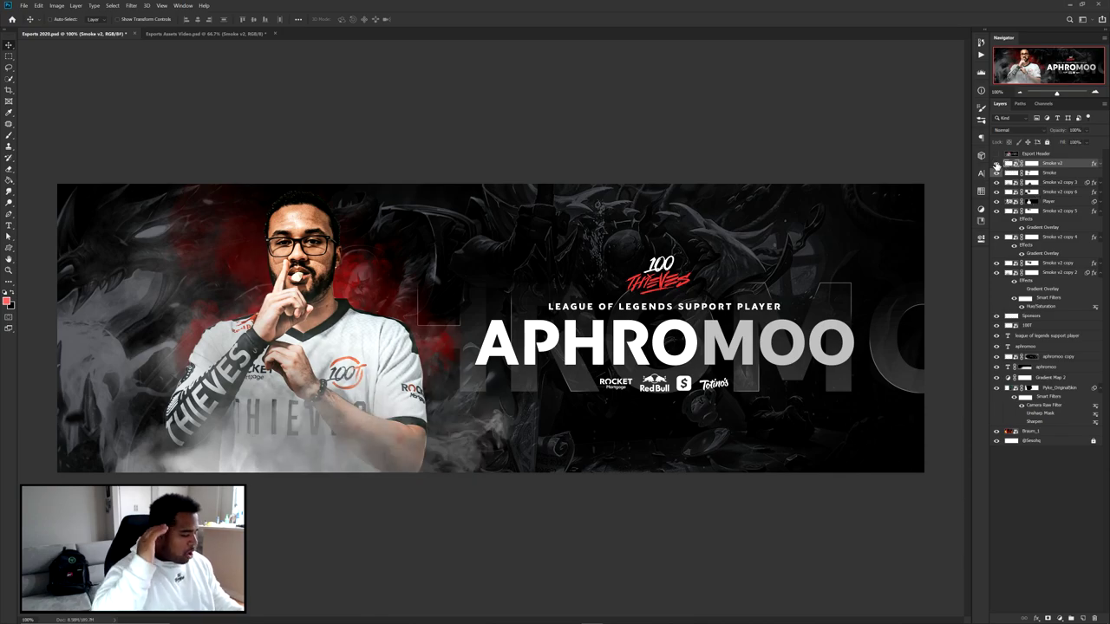
pyautogui.keyDown('shift'); pyautogui.click(1043, 440); pyautogui.keyUp('shift')
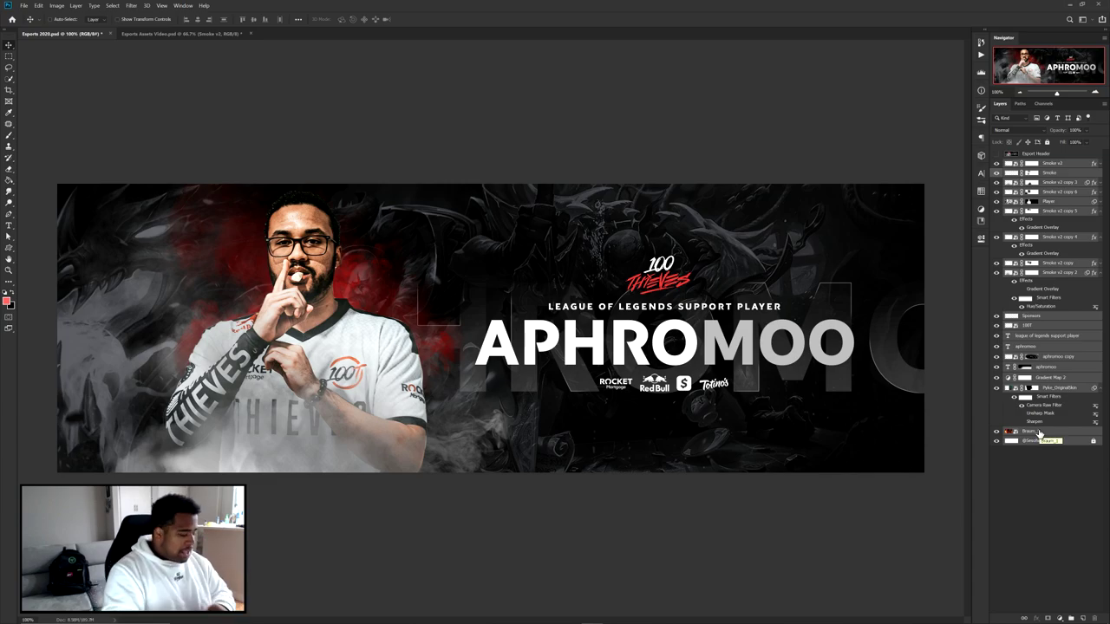
pyautogui.hotkey('ctrl', 'j')
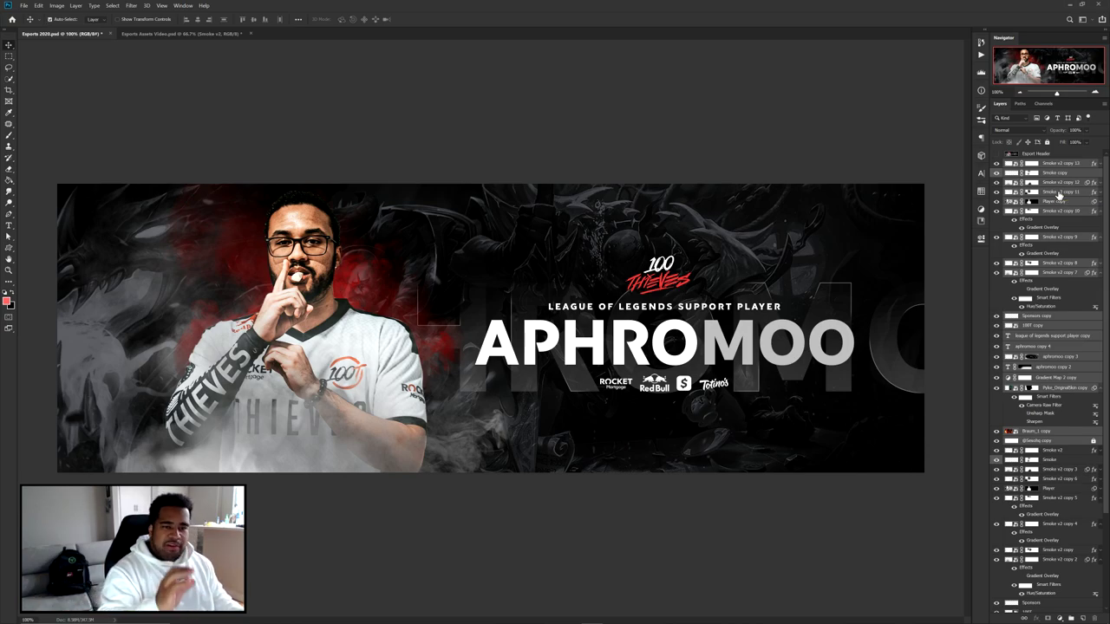
pyautogui.hotkey('ctrl', 'e')
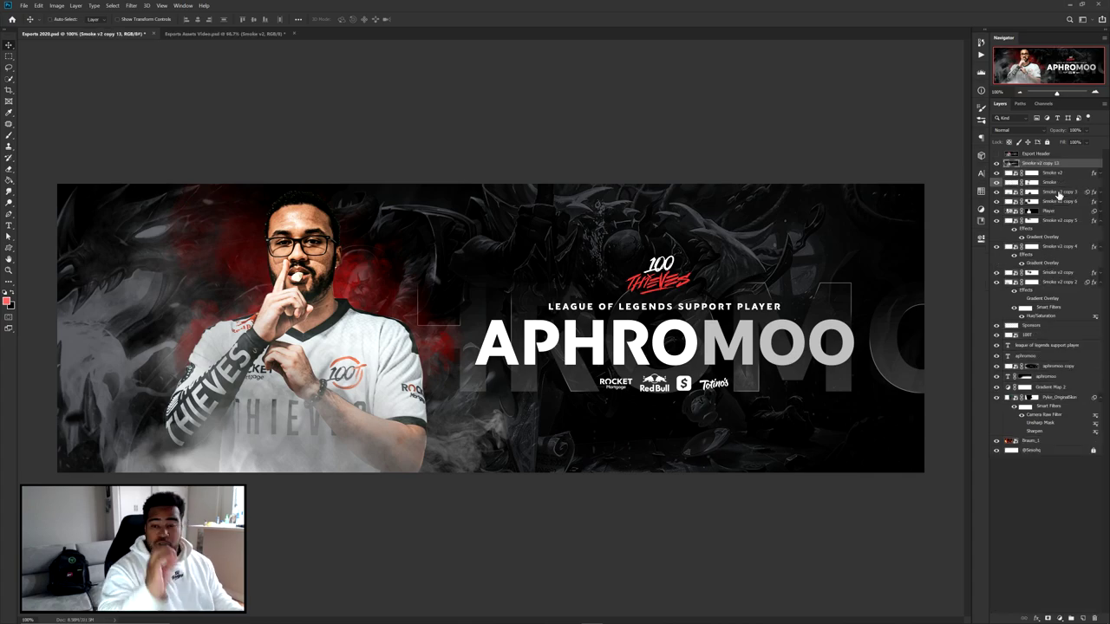
pyautogui.moveTo(670, 357); pyautogui.dragTo(699, 237)
pyautogui.hotkey('ctrl', 'z')
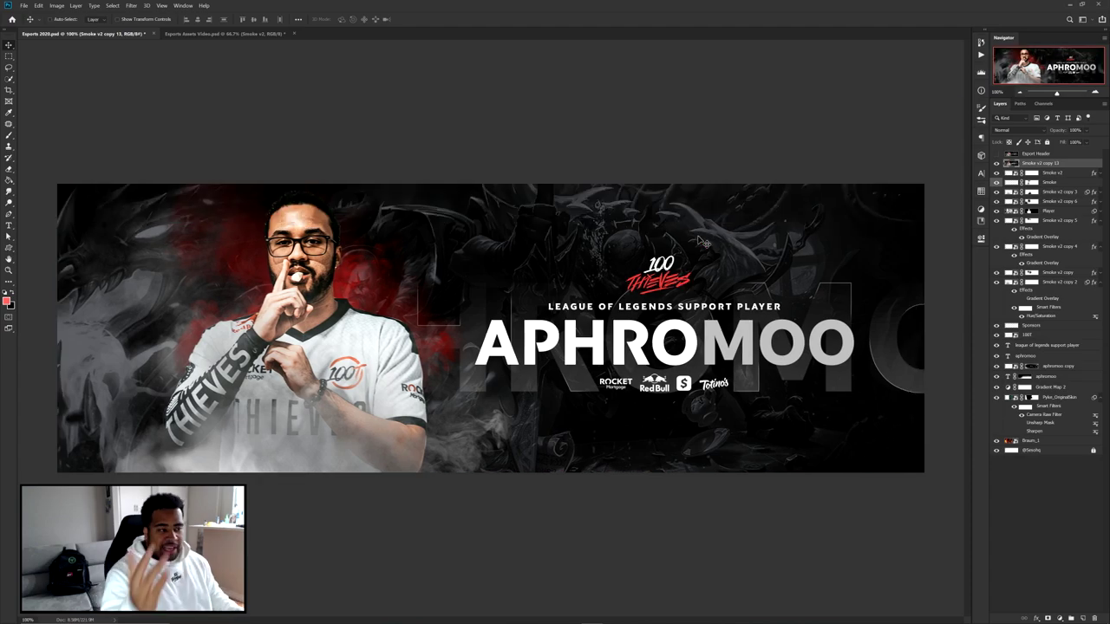
# - Apply the Sharpen filter to the merged header layer
pyautogui.click(130, 6)
pyautogui.moveTo(138, 144)
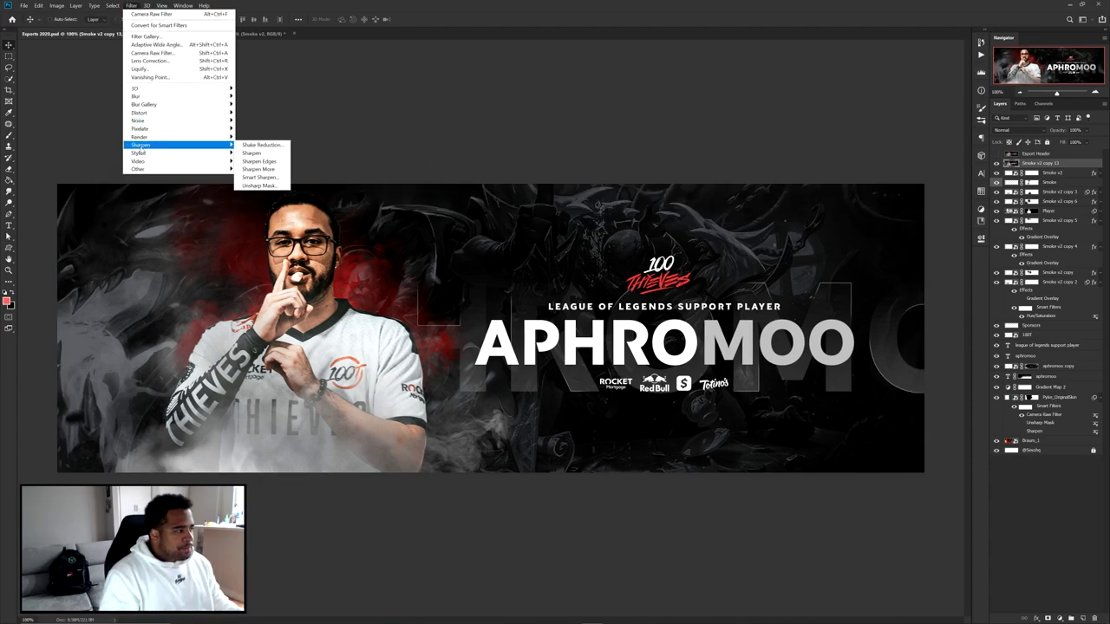
pyautogui.click(251, 161)
pyautogui.click(130, 6)
pyautogui.moveTo(143, 145)
pyautogui.click(252, 153)
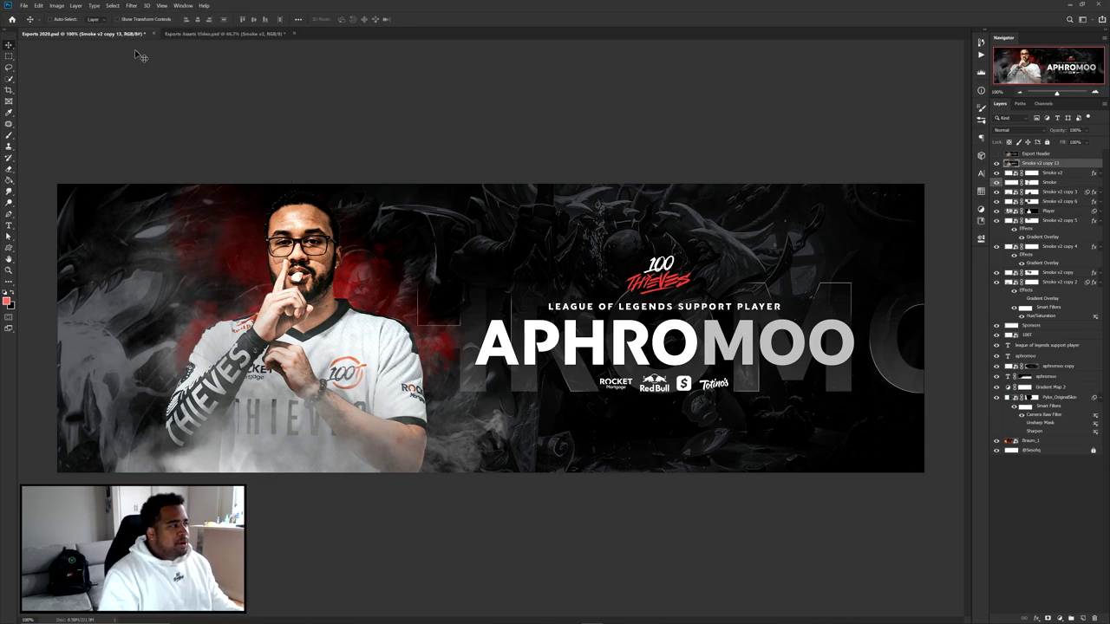
# - Add 2% Gaussian, monochromatic noise to the merged header layer
pyautogui.click(132, 5)
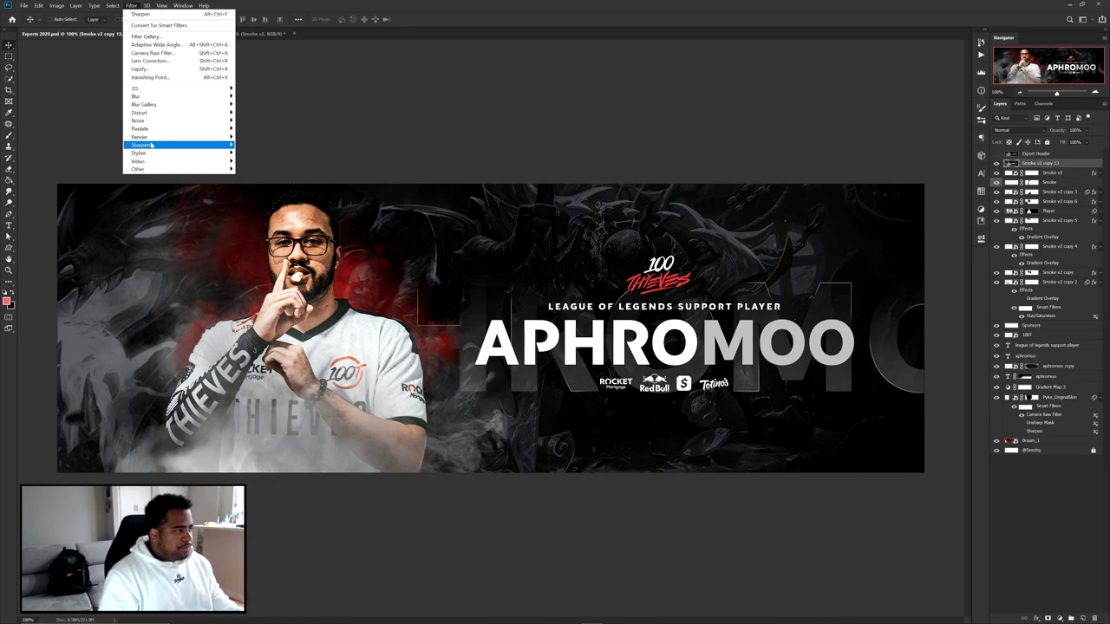
pyautogui.moveTo(146, 121)
pyautogui.click(256, 122)
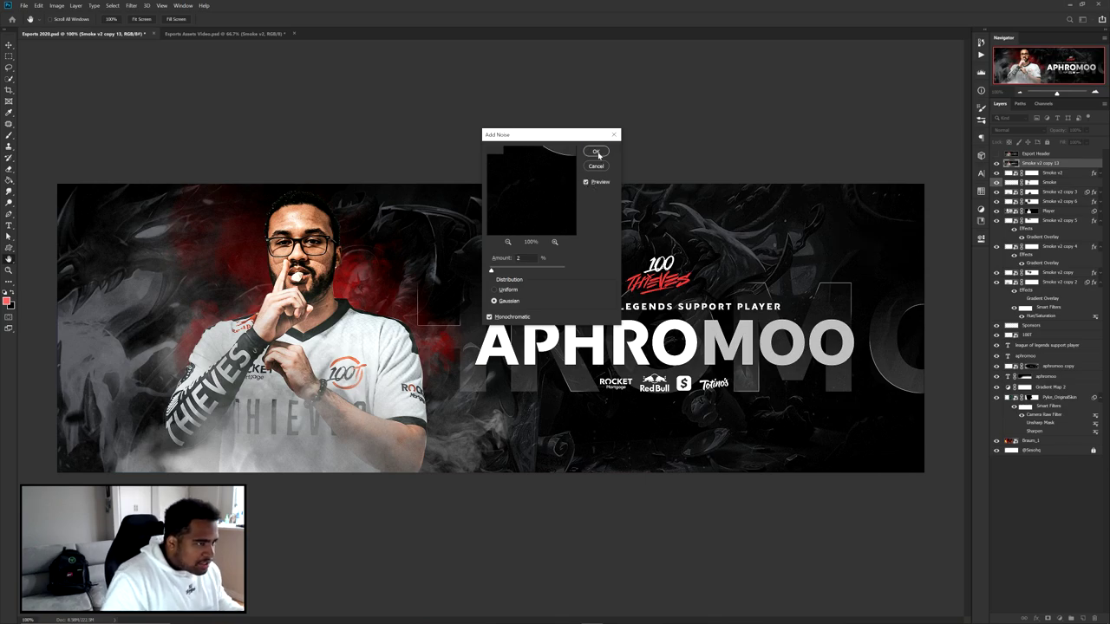
pyautogui.click(586, 166)
# - Examine the filtered detail on the player's jersey and arms up close, and review the whole header
pyautogui.scroll(3, 296, 425)
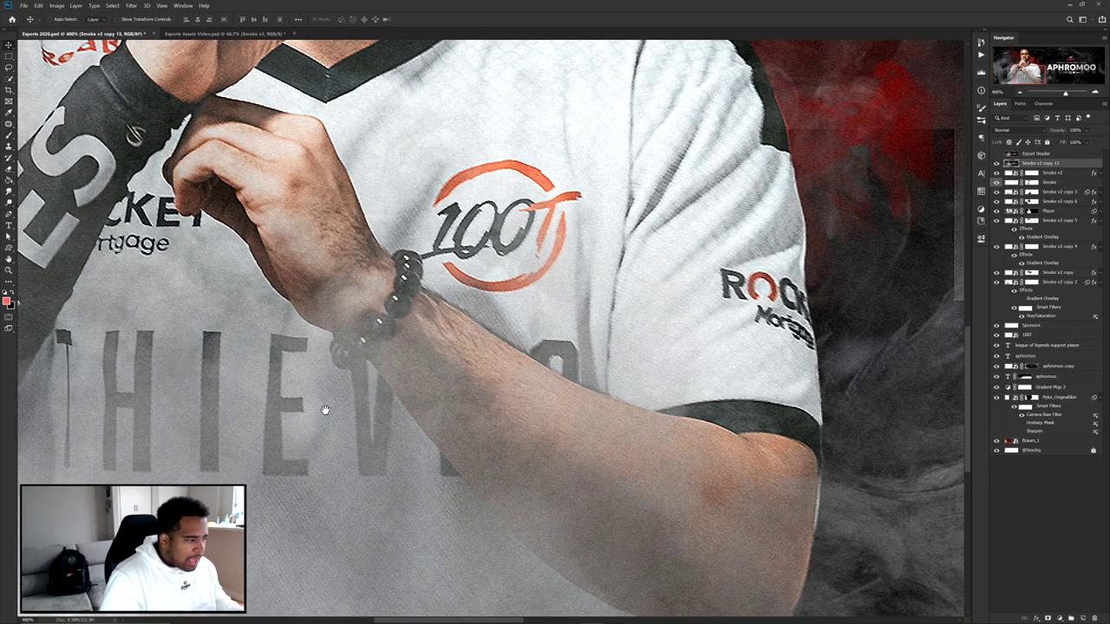
pyautogui.moveTo(324, 411); pyautogui.dragTo(427, 371)
pyautogui.scroll(-1, 427, 370)
pyautogui.moveTo(297, 341); pyautogui.dragTo(355, 349)
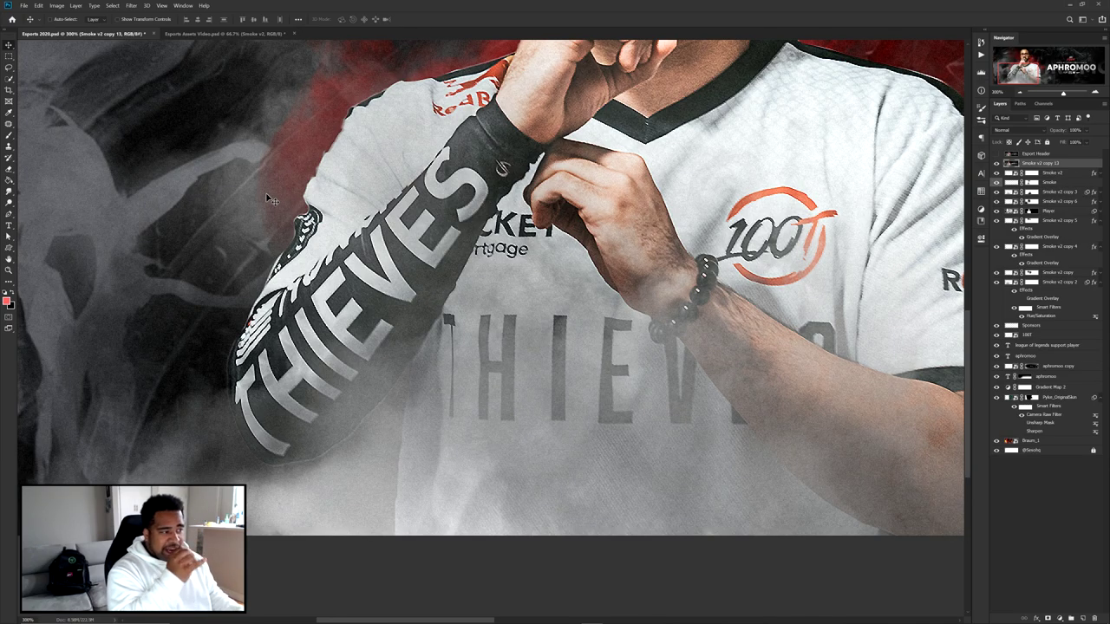
pyautogui.scroll(-4, 271, 201)
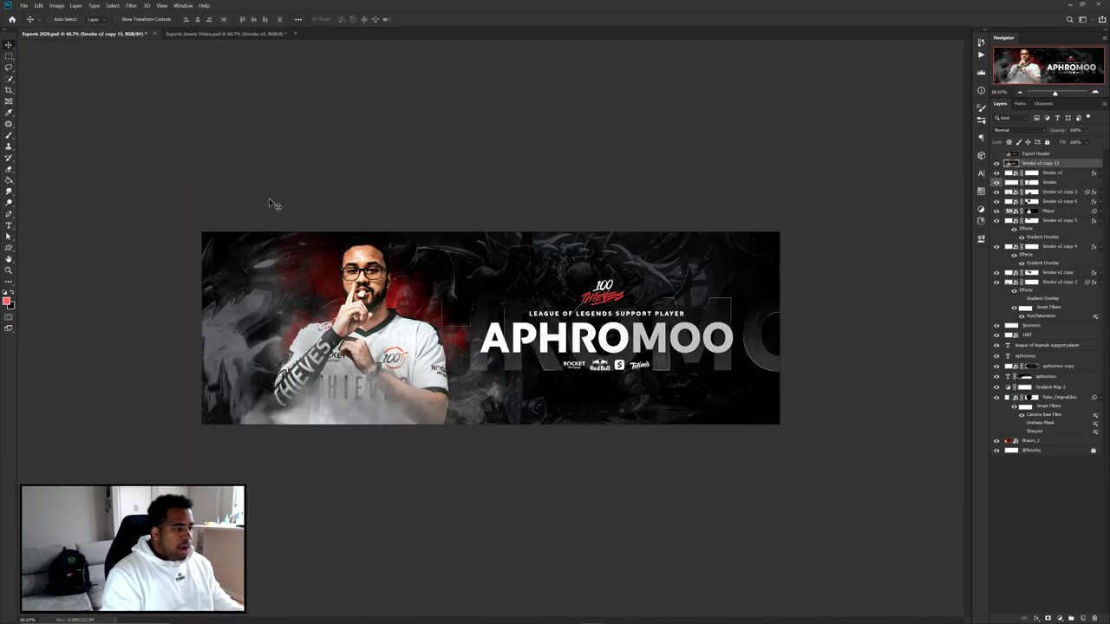
pyautogui.scroll(2, 310, 295)
pyautogui.scroll(-1, 957, 292)
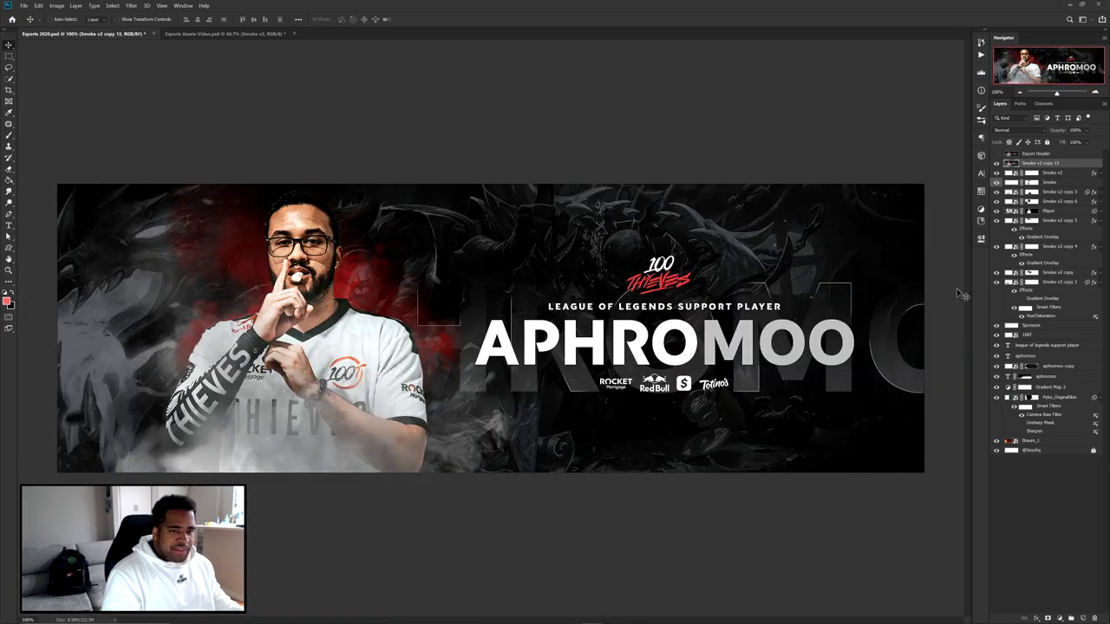
# - Add a layer mask to the sharpened merged layer and paint black on it to hide the sharpening and noise around the player
pyautogui.click(1046, 618)
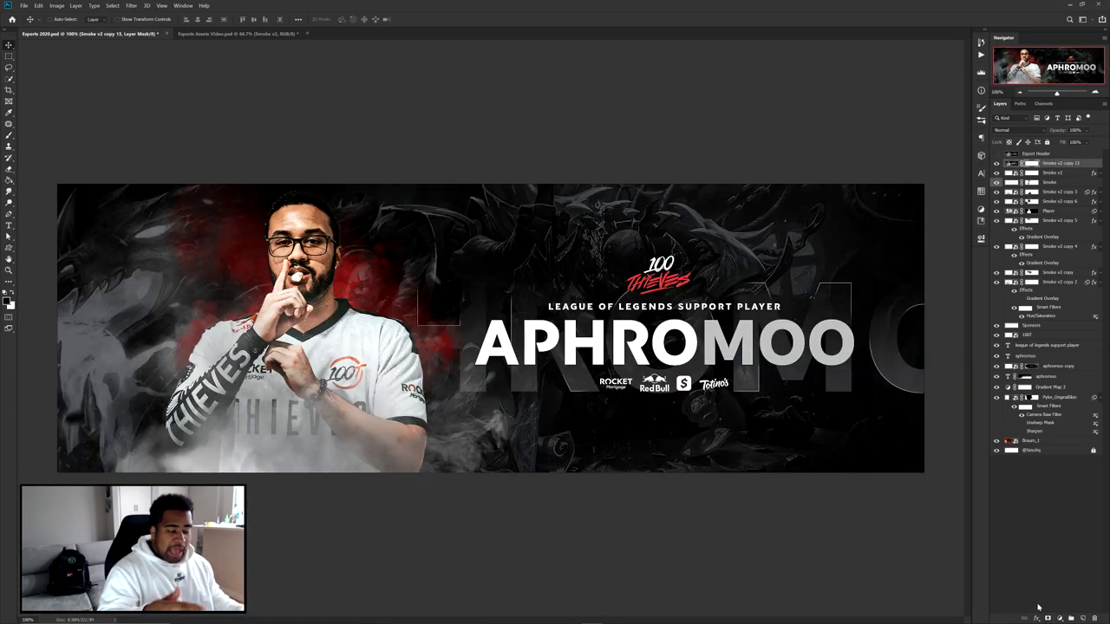
pyautogui.press('b')
pyautogui.moveTo(279, 272); pyautogui.dragTo(242, 244)
pyautogui.scroll(3, 206, 249)
pyautogui.moveTo(364, 266); pyautogui.dragTo(317, 269)
pyautogui.moveTo(417, 290); pyautogui.dragTo(304, 236)
pyautogui.scroll(-5, 387, 211)
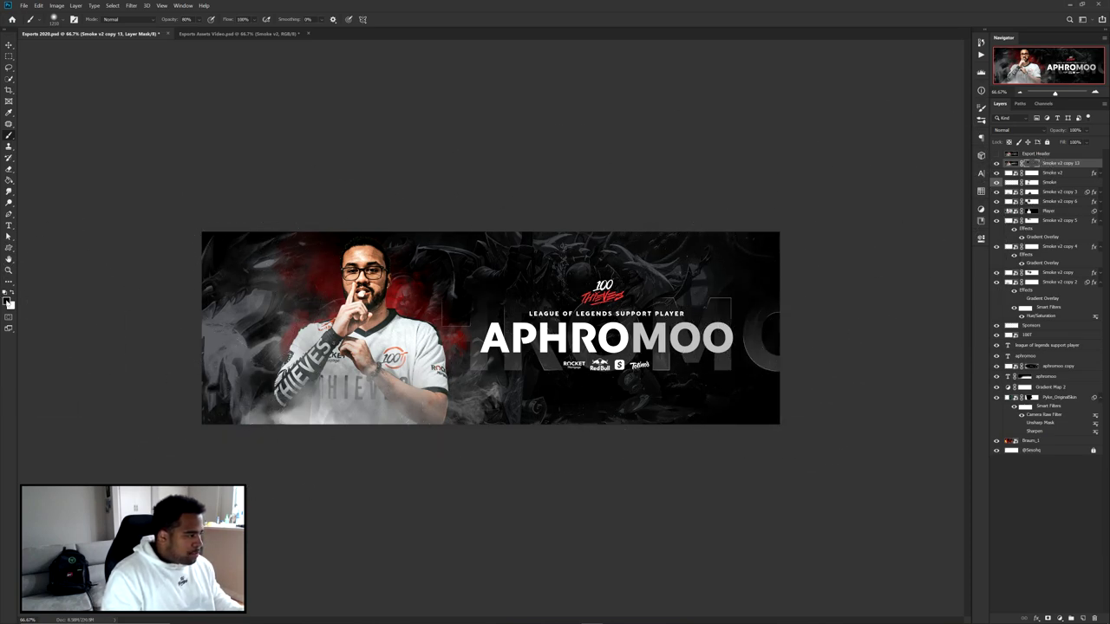
# - Raise the brush opacity to 100% and mask out the rest of the sharpened layer
pyautogui.click(8, 299)
pyautogui.click(996, 402)
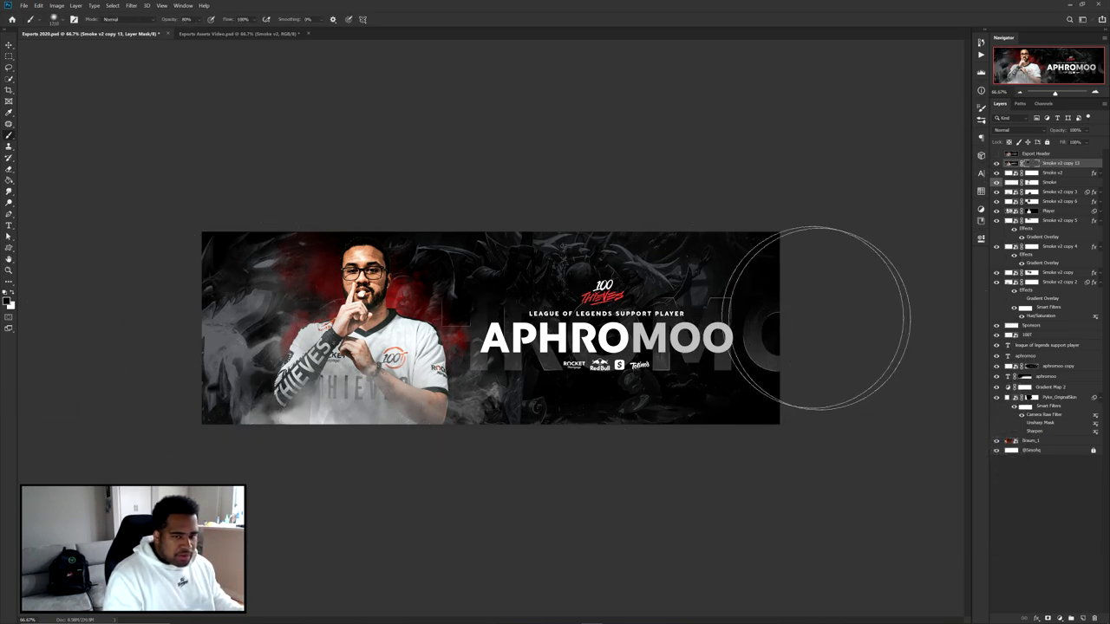
pyautogui.click(200, 22)
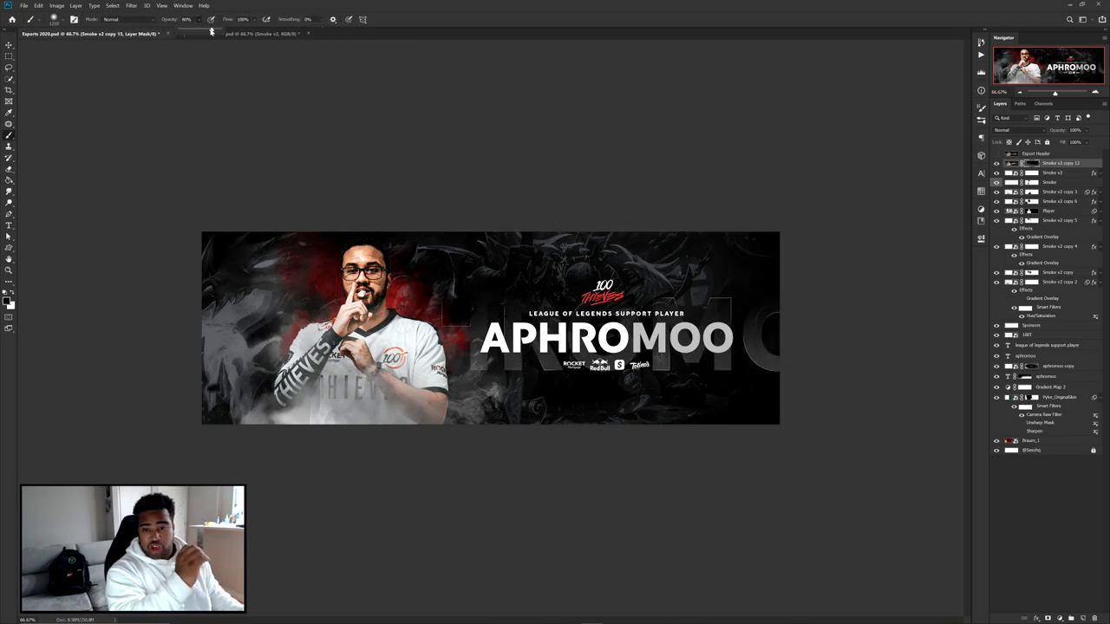
pyautogui.moveTo(210, 31); pyautogui.dragTo(219, 32)
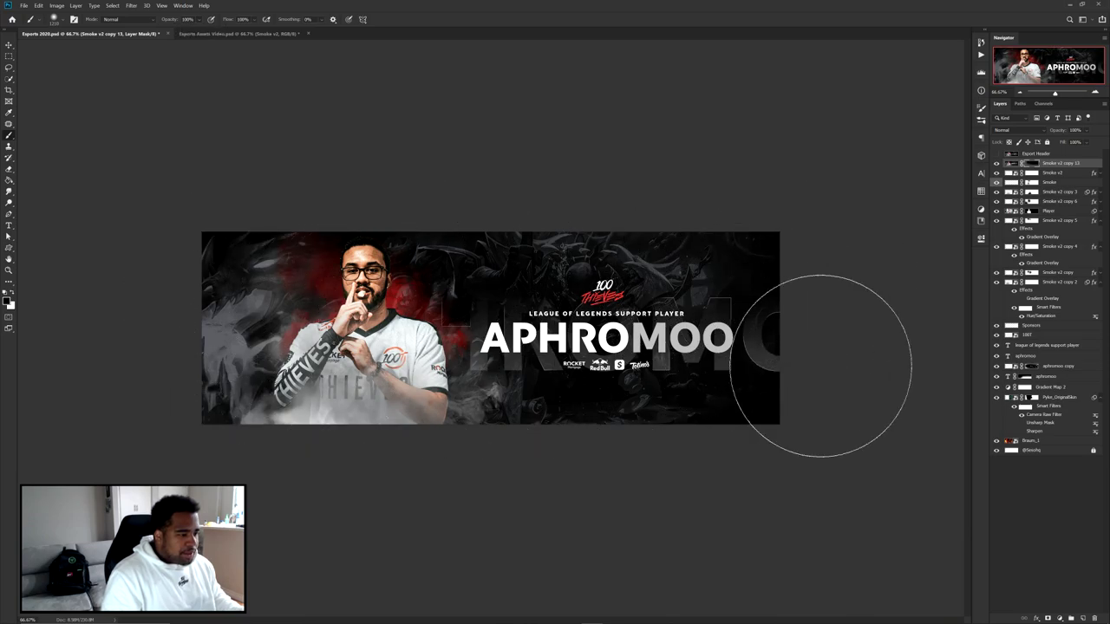
# - Paint white on the mask with a large soft brush to restore the sharpening over the player's sleeve, jersey and lower smoke
pyautogui.scroll(5, 292, 390)
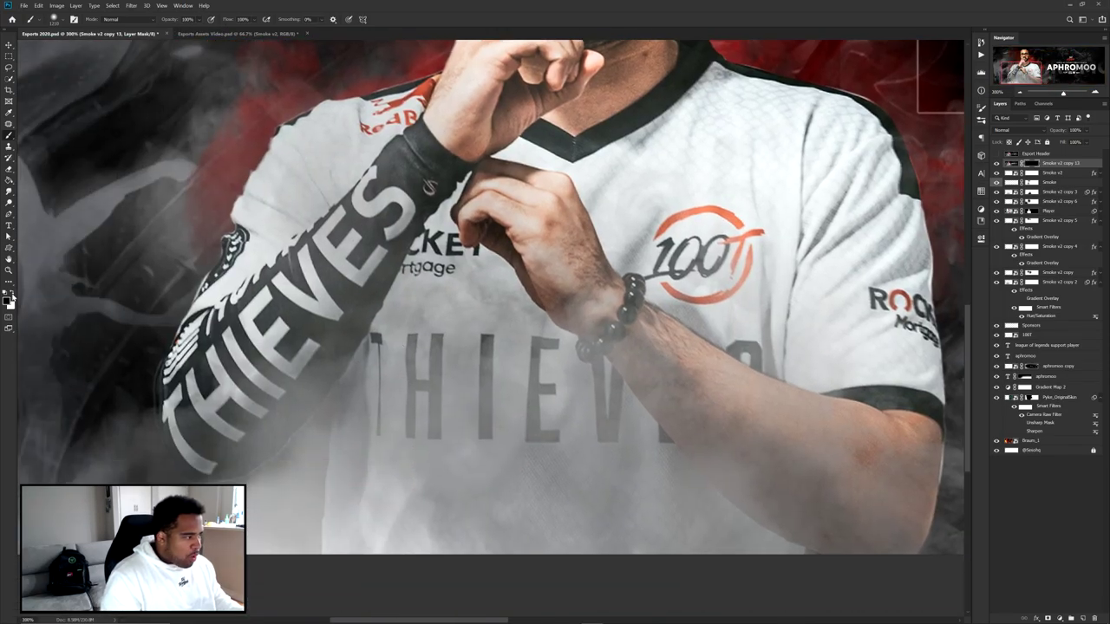
pyautogui.click(12, 296)
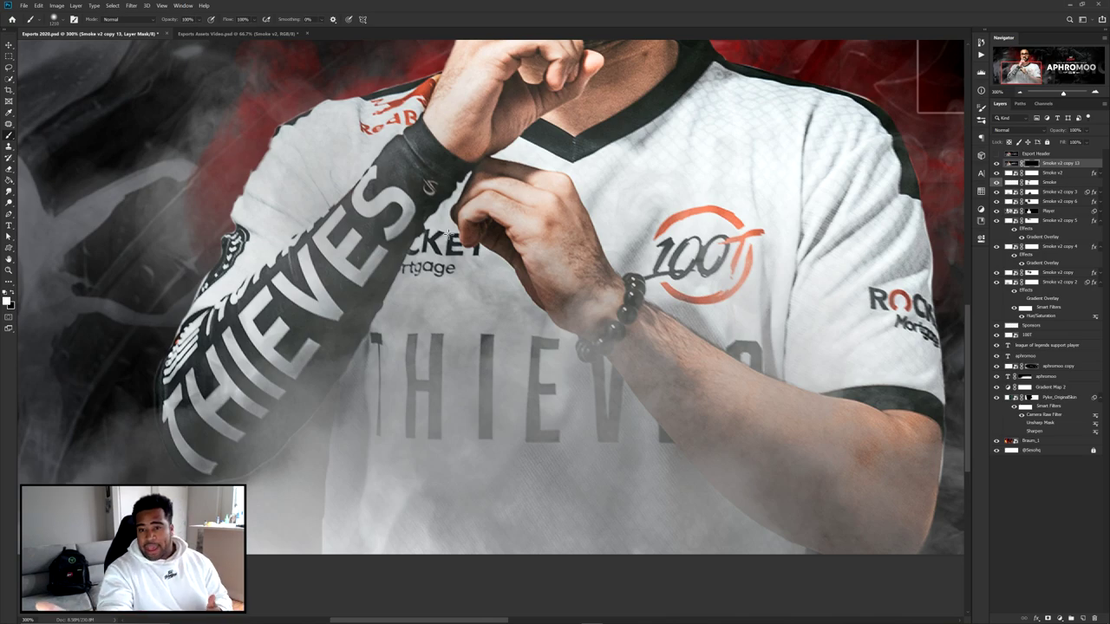
pyautogui.moveTo(515, 368); pyautogui.dragTo(398, 373)
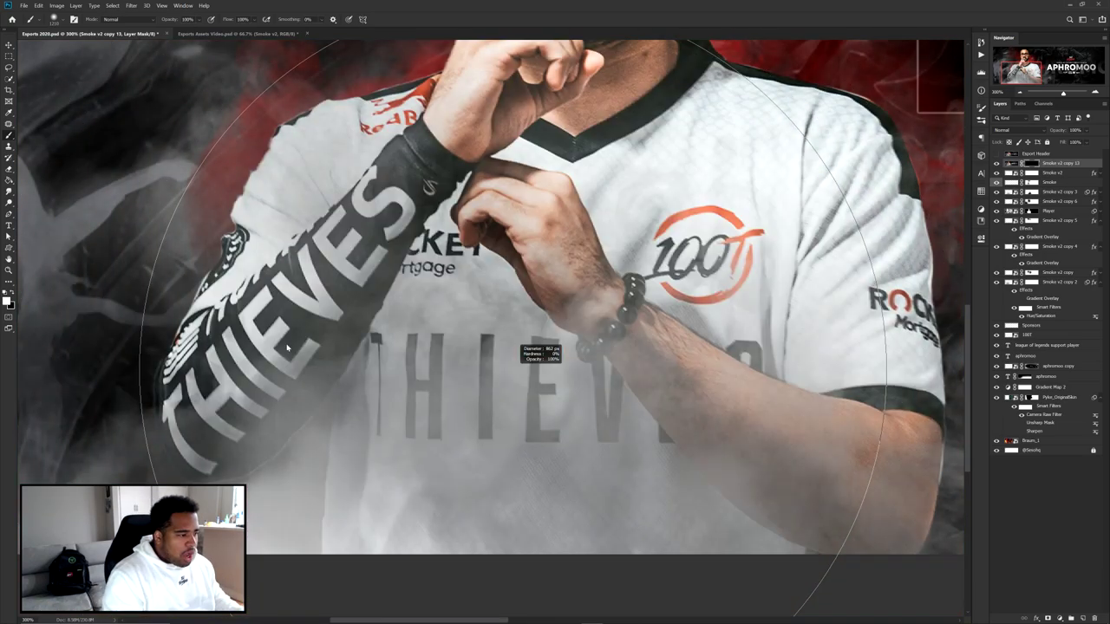
pyautogui.moveTo(401, 444); pyautogui.dragTo(217, 443)
pyautogui.scroll(-1, 290, 452)
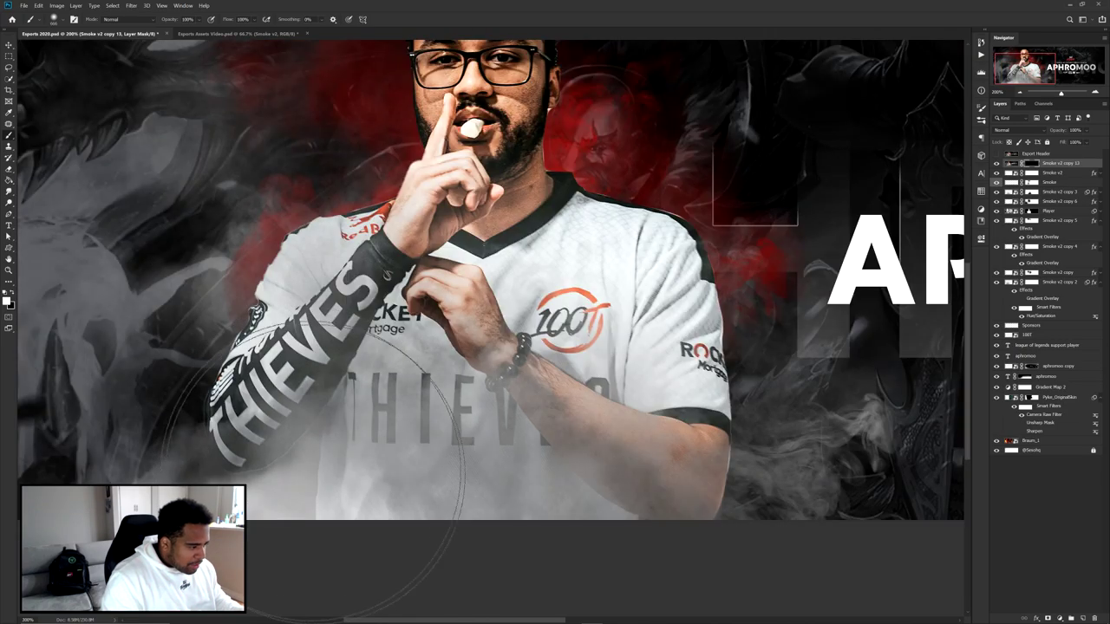
pyautogui.scroll(2, 288, 477)
pyautogui.scroll(-1, 448, 443)
pyautogui.moveTo(470, 454); pyautogui.dragTo(364, 449)
pyautogui.scroll(-1, 404, 440)
pyautogui.moveTo(522, 419); pyautogui.dragTo(405, 412)
# - Restore the sharpening on the mask over the dragon artwork and the red smoke around the player's head and shoulders
pyautogui.moveTo(347, 225)
pyautogui.mouseDown()
pyautogui.moveTo(427, 339)
pyautogui.moveTo(373, 337)
pyautogui.mouseUp()
pyautogui.moveTo(386, 242)
pyautogui.mouseDown()
pyautogui.moveTo(423, 269)
pyautogui.moveTo(436, 258)
pyautogui.moveTo(416, 243)
pyautogui.mouseUp()
pyautogui.moveTo(301, 257); pyautogui.dragTo(383, 287)
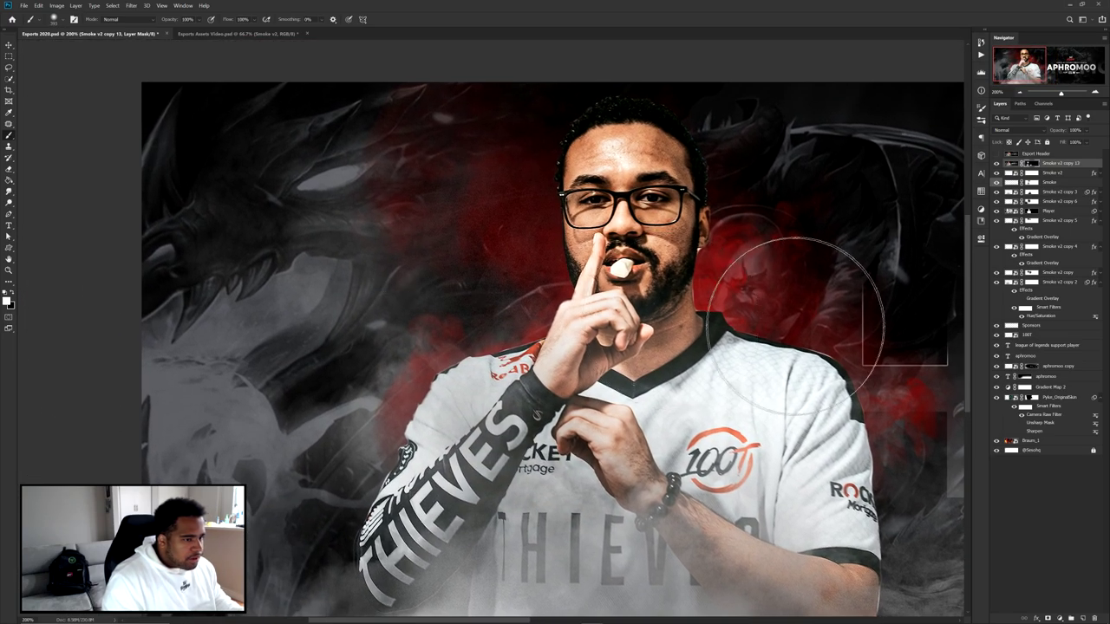
pyautogui.moveTo(711, 312); pyautogui.dragTo(763, 355)
pyautogui.scroll(-1, 606, 333)
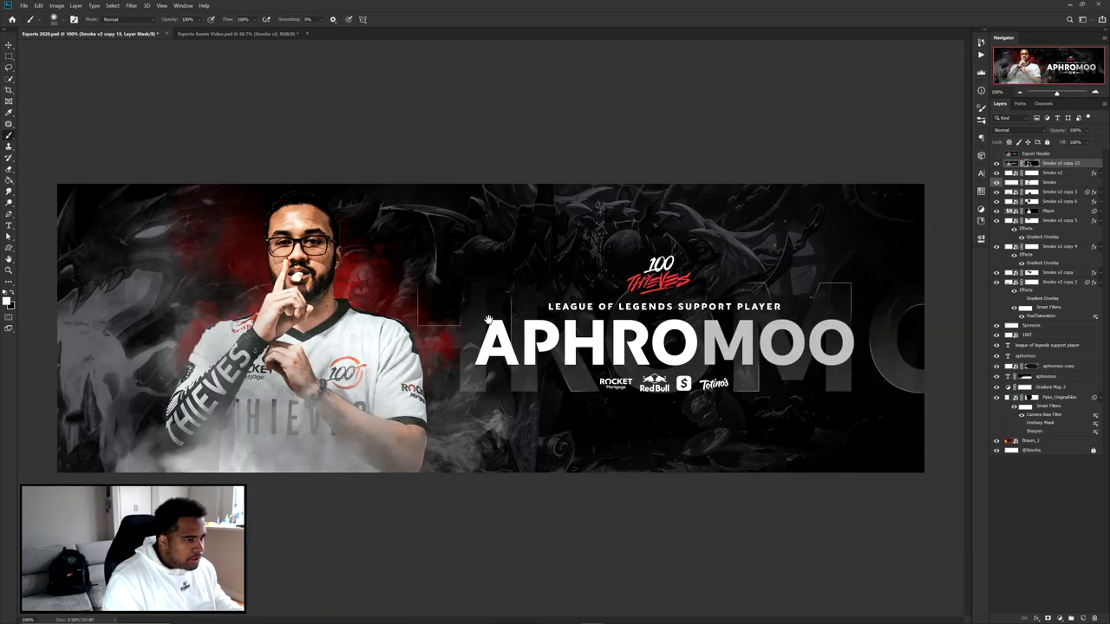
# - Restore the sharpening on the mask over the player's lower body and the dark artwork beneath the sponsor logos
pyautogui.scroll(1, 377, 348)
pyautogui.scroll(-1, 335, 368)
pyautogui.moveTo(318, 390); pyautogui.dragTo(431, 441)
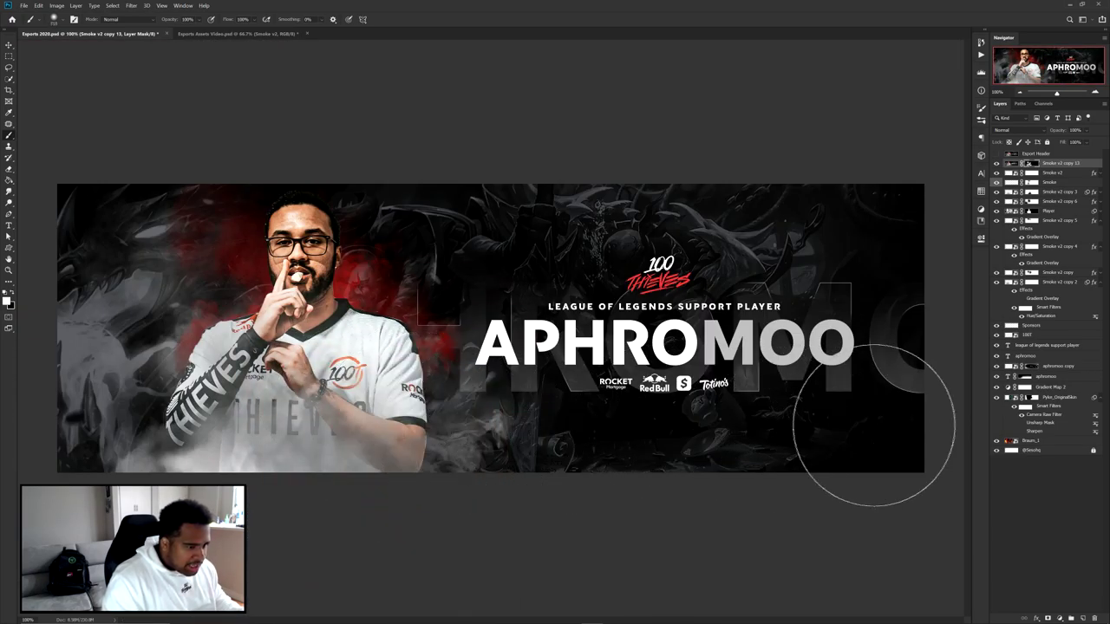
pyautogui.scroll(3, 761, 486)
pyautogui.moveTo(722, 419); pyautogui.dragTo(525, 437)
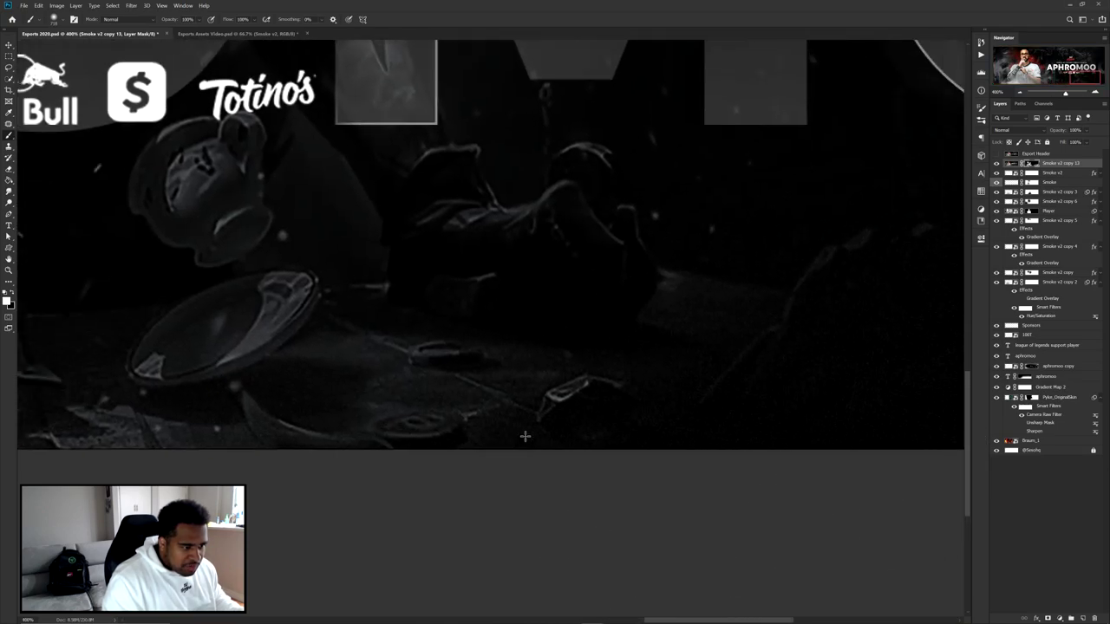
pyautogui.scroll(-2, 521, 431)
pyautogui.press('v')
pyautogui.scroll(-2, 505, 422)
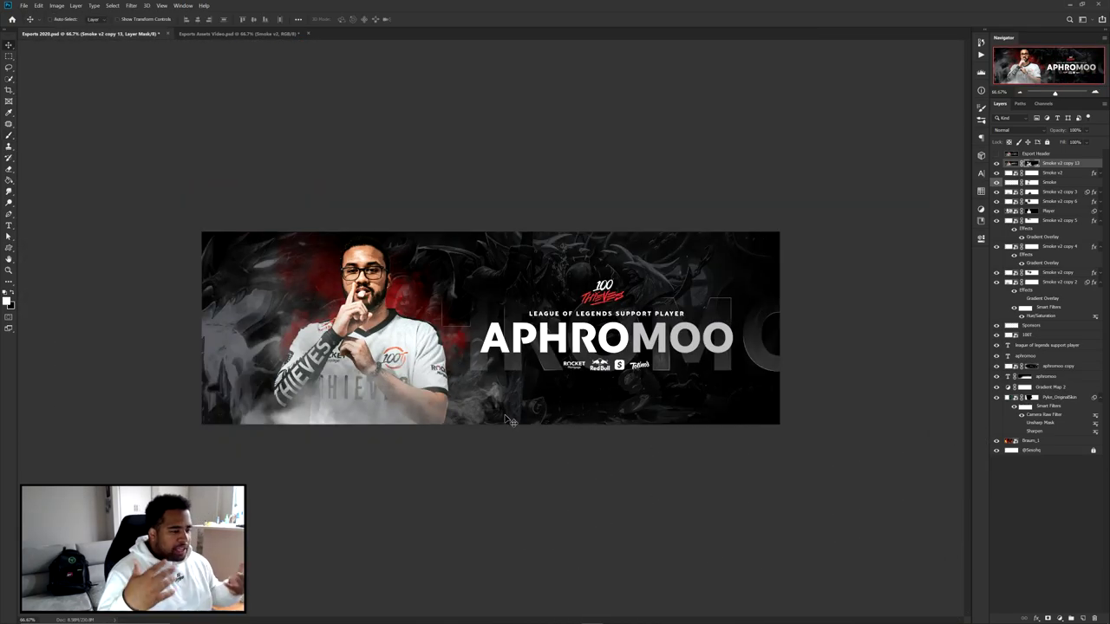
# - Duplicate all layers from the masked sharpened layer down to the background and merge the duplicates into one layer
pyautogui.keyDown('shift'); pyautogui.click(1056, 443); pyautogui.keyUp('shift')
pyautogui.keyDown('shift'); pyautogui.click(1057, 450); pyautogui.keyUp('shift')
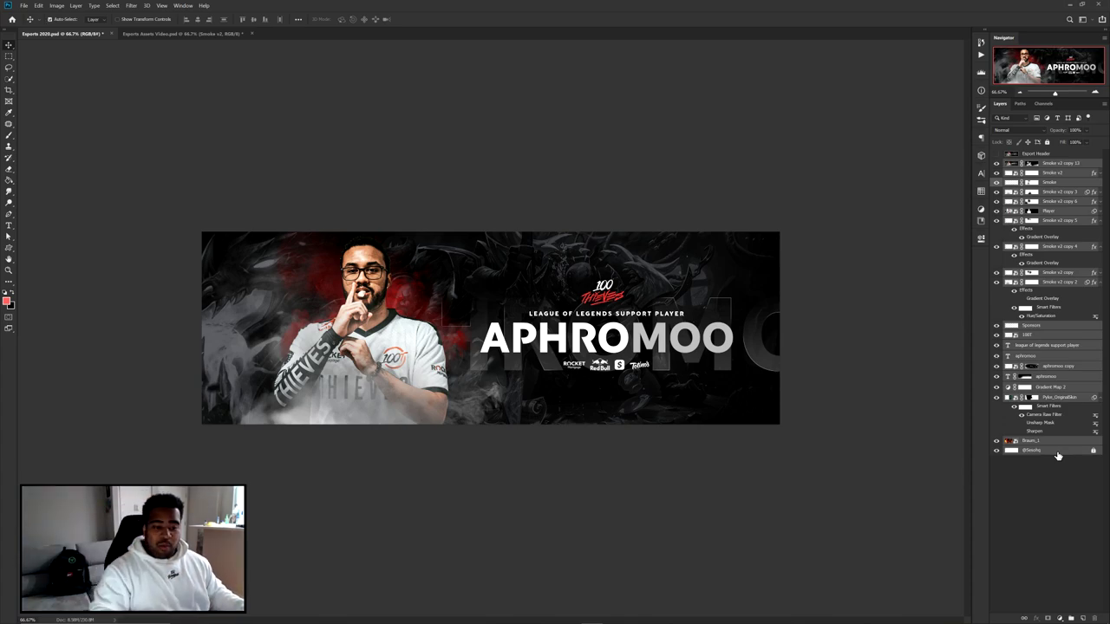
pyautogui.hotkey('ctrl', 'j')
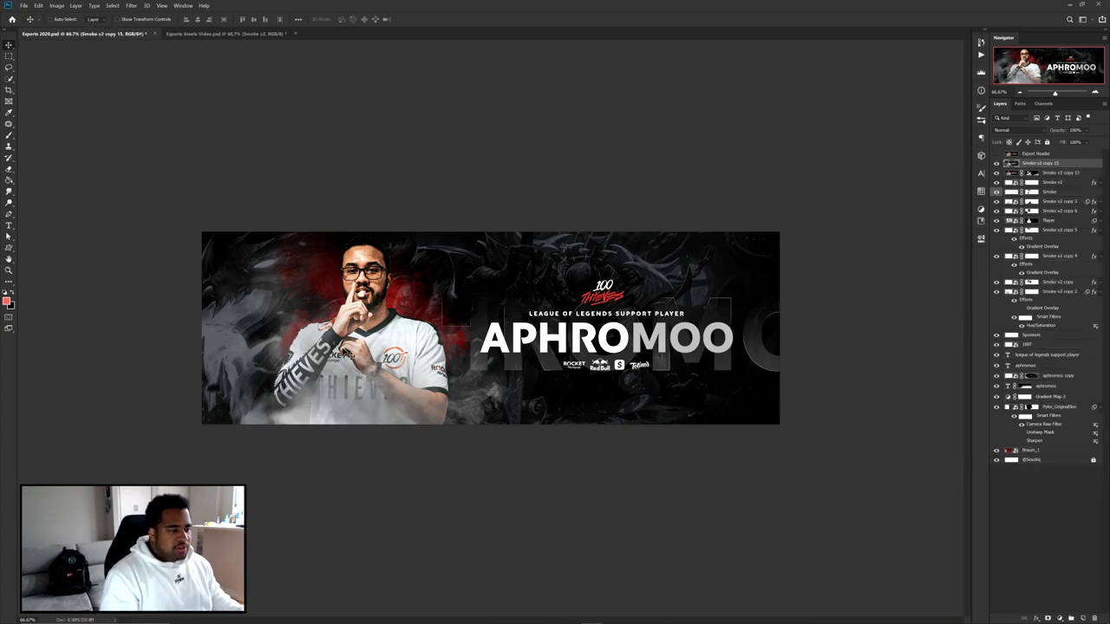
pyautogui.scroll(3, 347, 355)
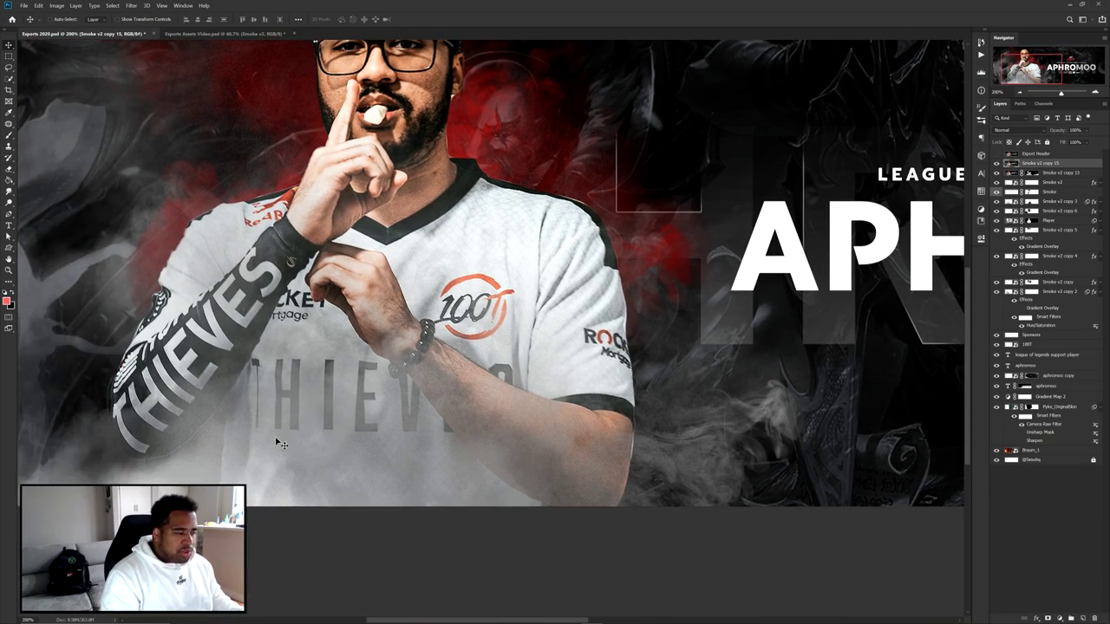
pyautogui.scroll(-2, 277, 442)
# - Apply a Gaussian Blur to the new merged header layer
pyautogui.click(130, 6)
pyautogui.moveTo(173, 97)
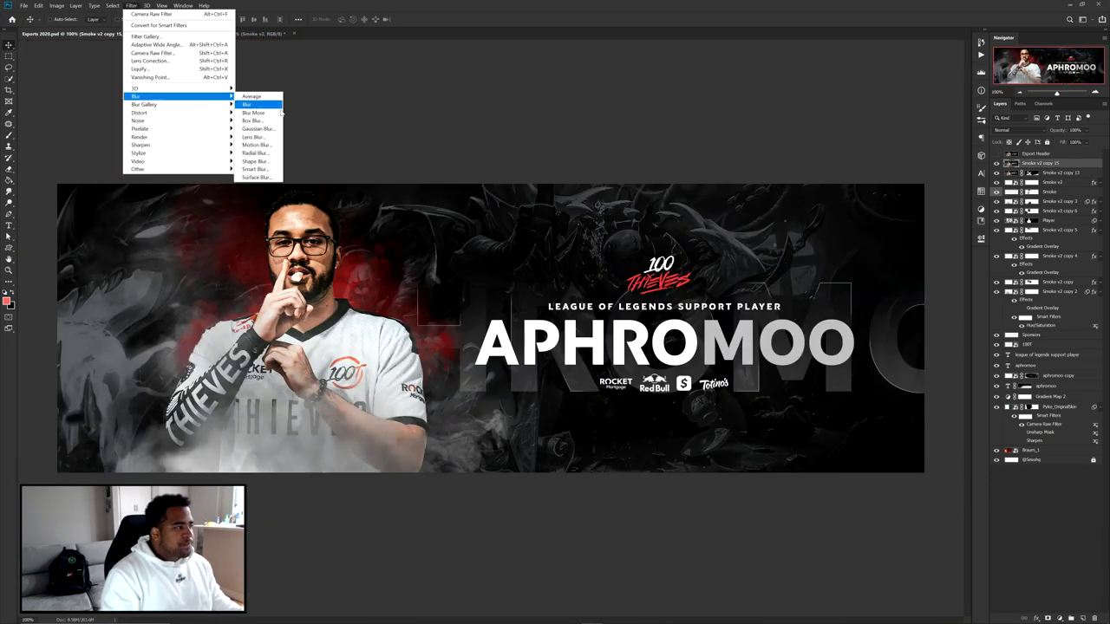
pyautogui.click(258, 135)
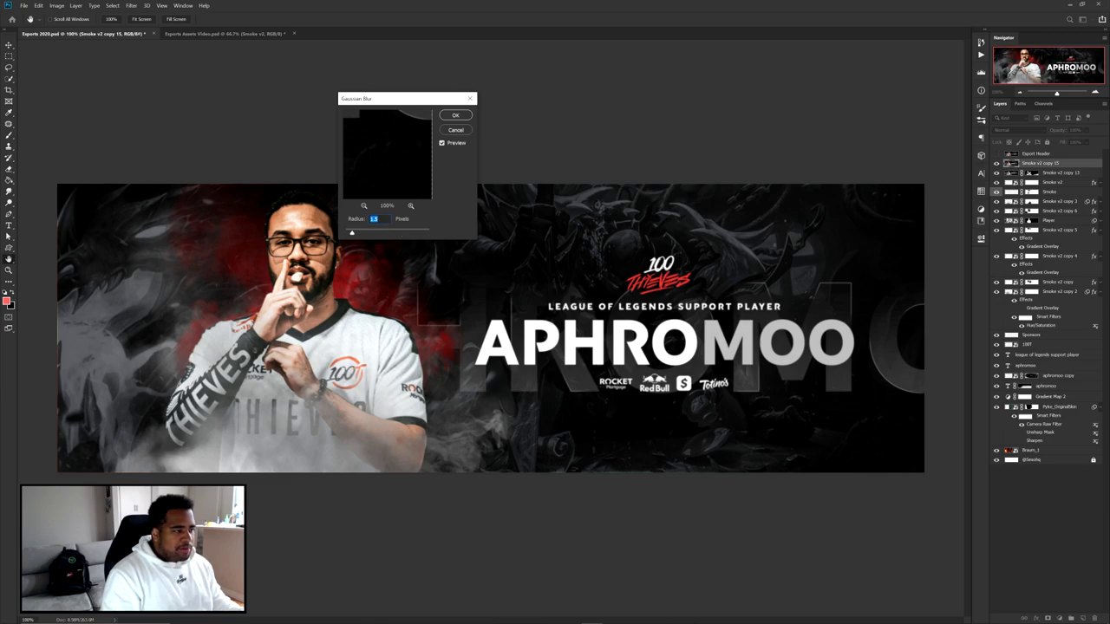
pyautogui.click(463, 116)
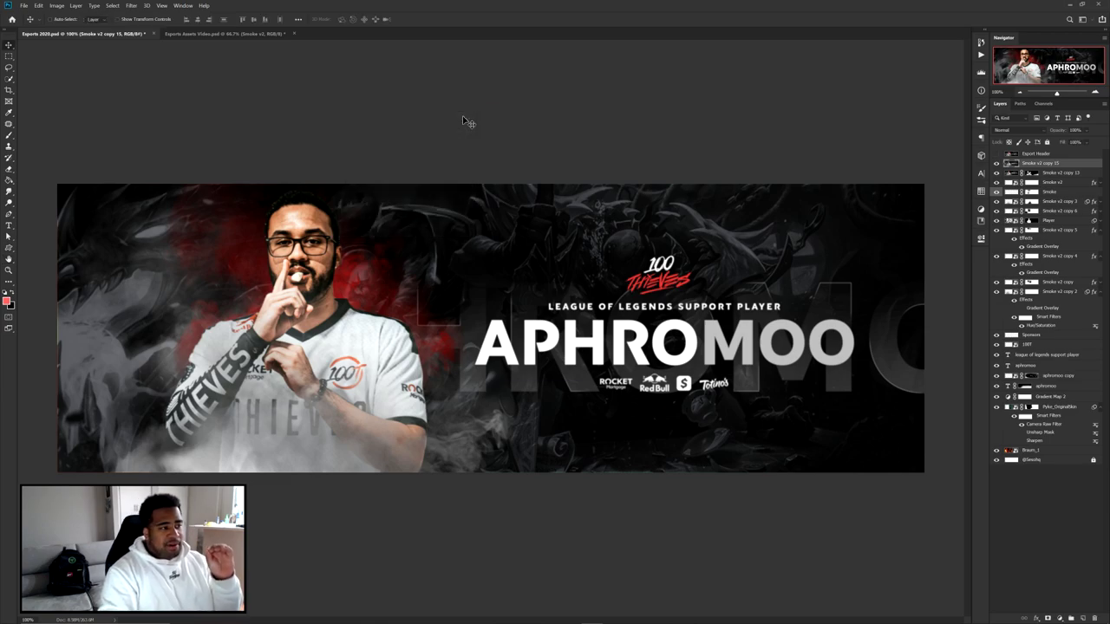
# - Add a layer mask to the blurred layer and paint black with a large soft brush to clear the blur from the header's main areas
pyautogui.click(1048, 618)
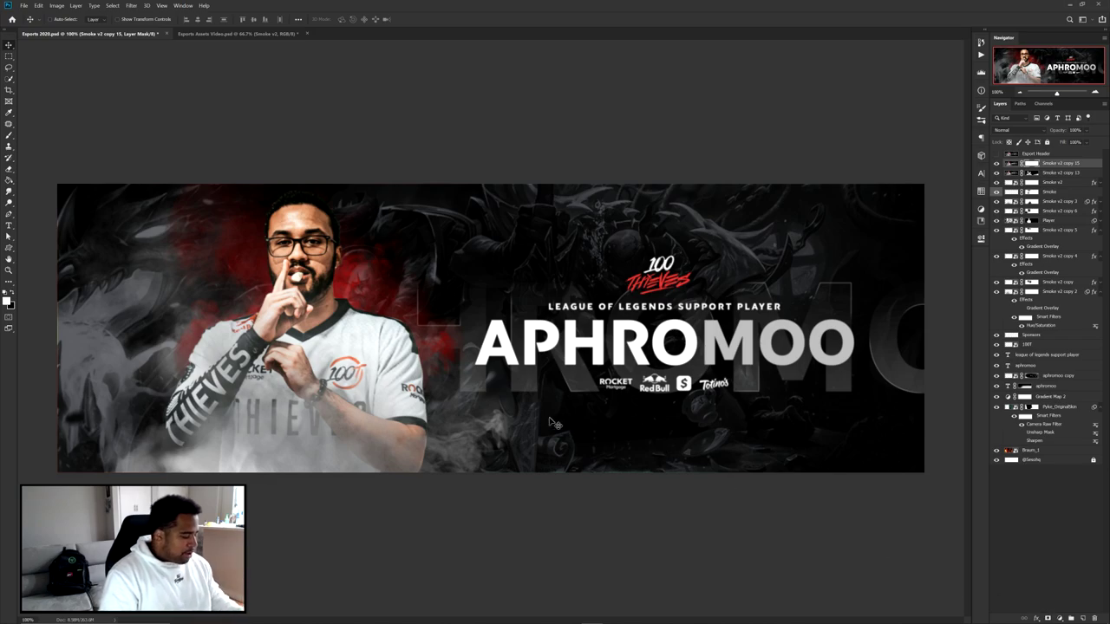
pyautogui.press('b')
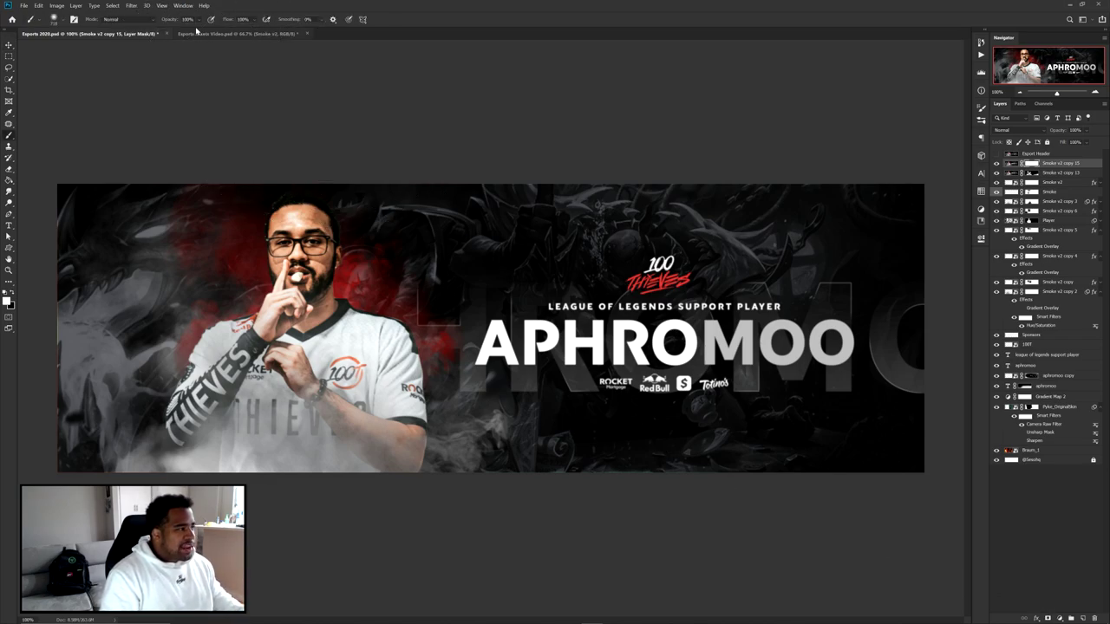
pyautogui.moveTo(224, 211); pyautogui.dragTo(246, 211)
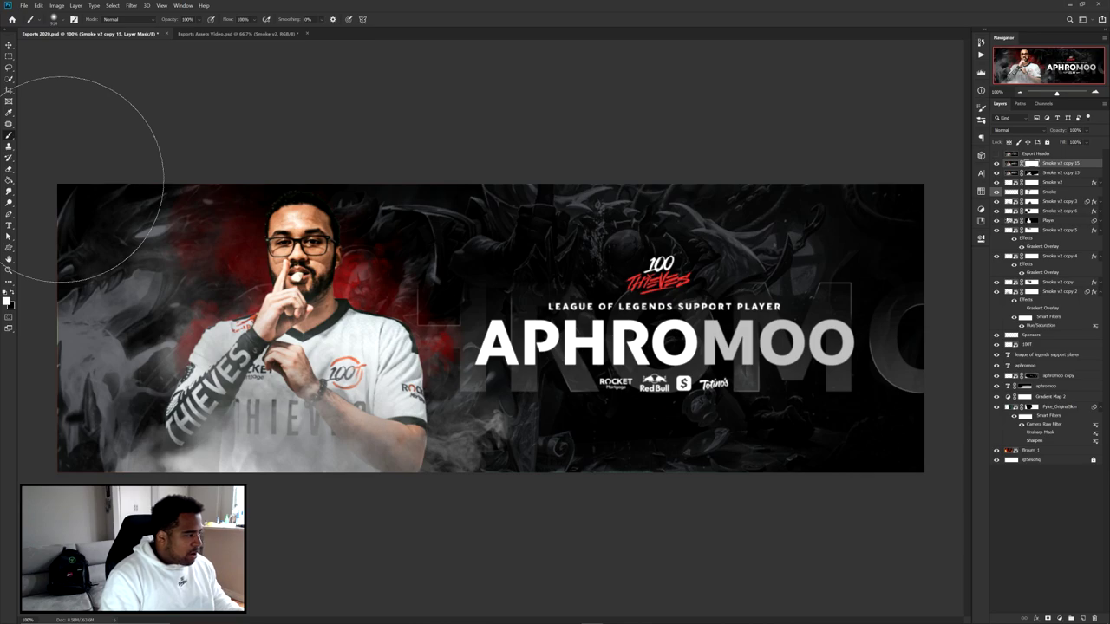
pyautogui.click(13, 292)
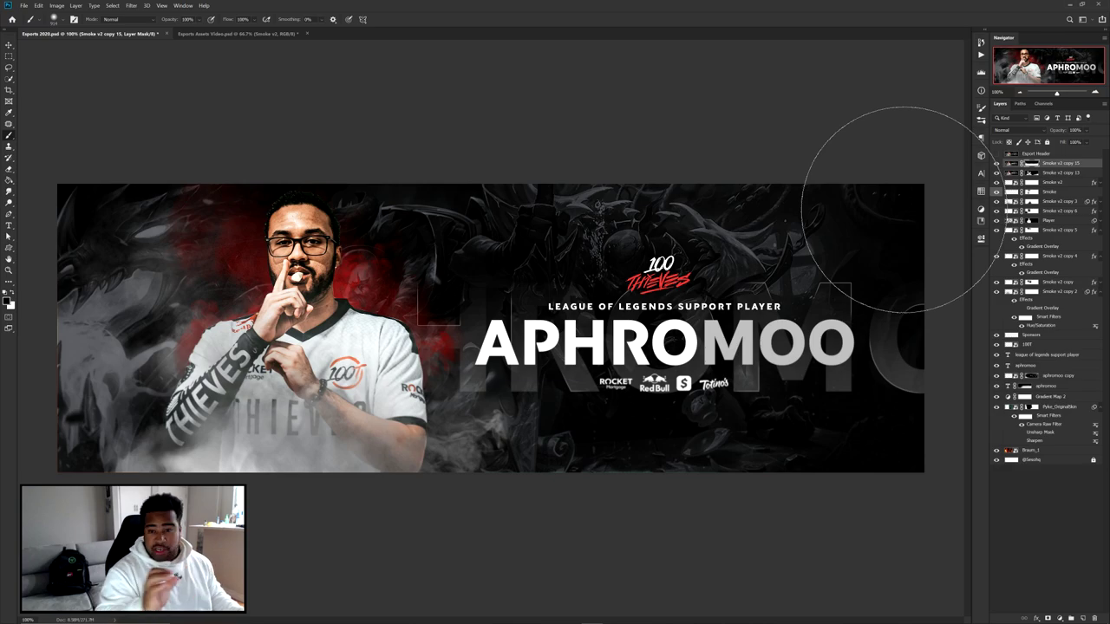
# - Paint black on the mask with a smaller brush to remove the blur from the row of sponsor logos
pyautogui.scroll(2, 678, 406)
pyautogui.moveTo(749, 405); pyautogui.dragTo(473, 379)
pyautogui.moveTo(624, 384); pyautogui.dragTo(490, 371)
pyautogui.moveTo(643, 369); pyautogui.dragTo(605, 365)
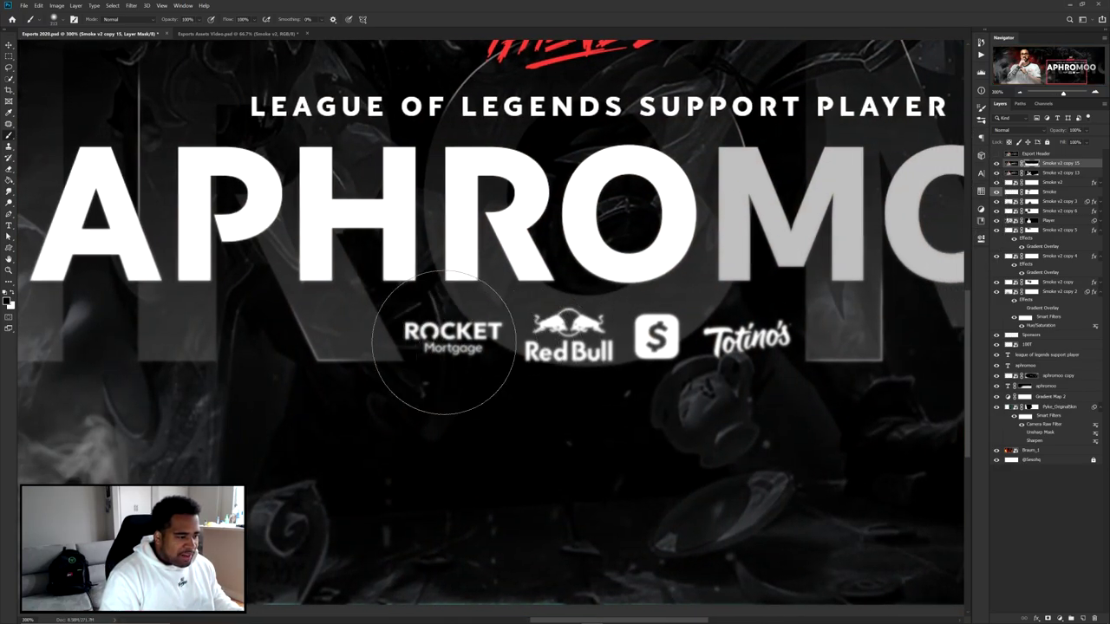
pyautogui.scroll(-2, 697, 406)
pyautogui.press('v')
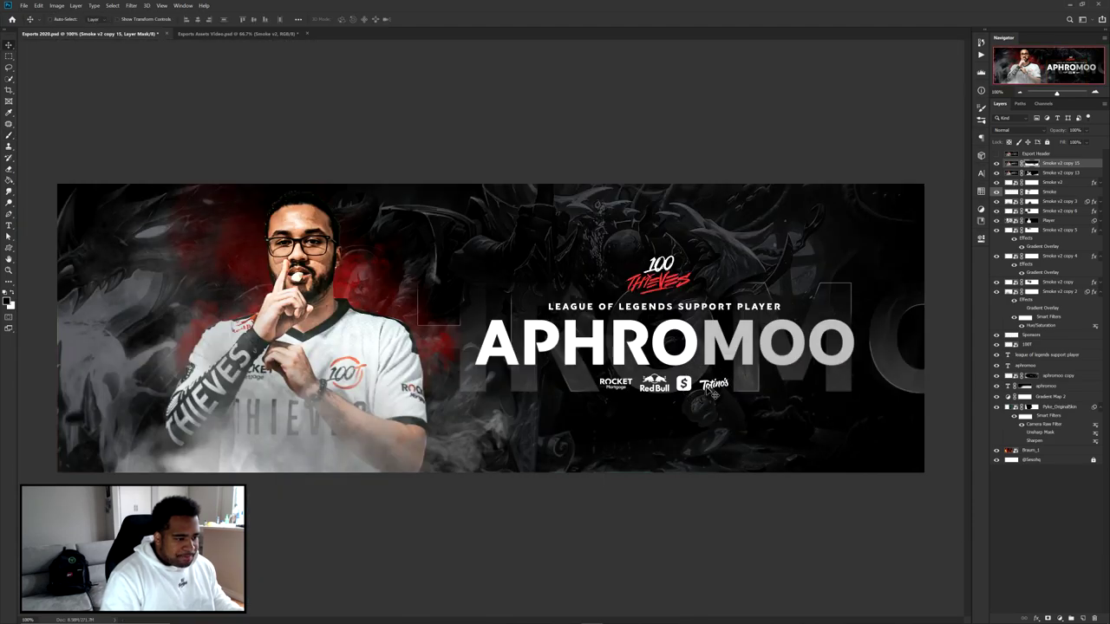
# - Set the brush opacity to 60% and partly remove the blur from the dragon artwork beside the player
pyautogui.press('b')
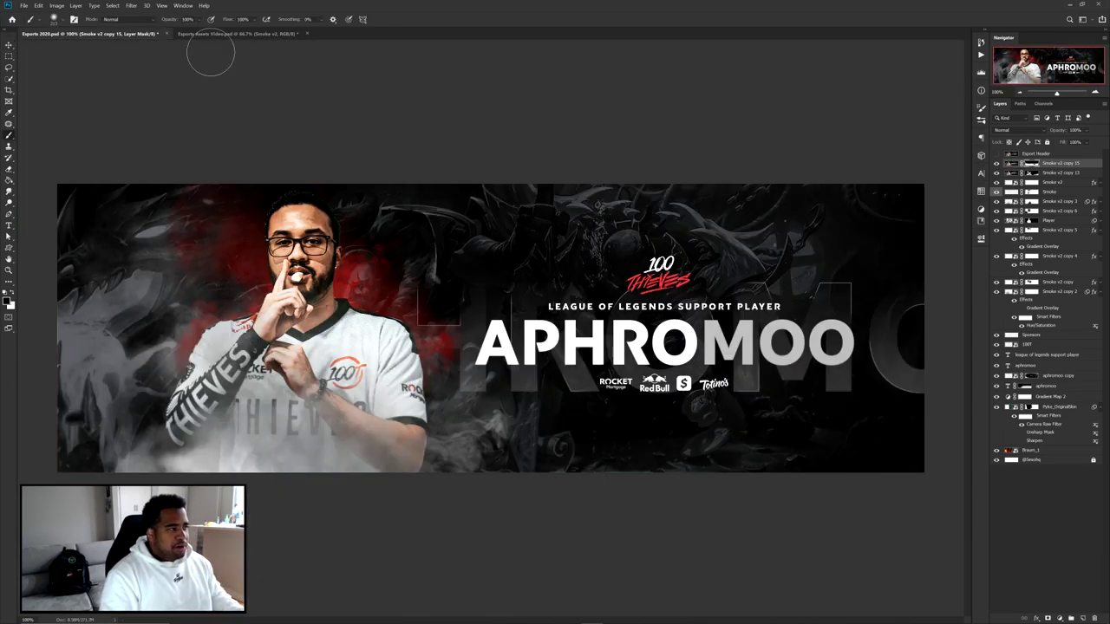
pyautogui.click(185, 20)
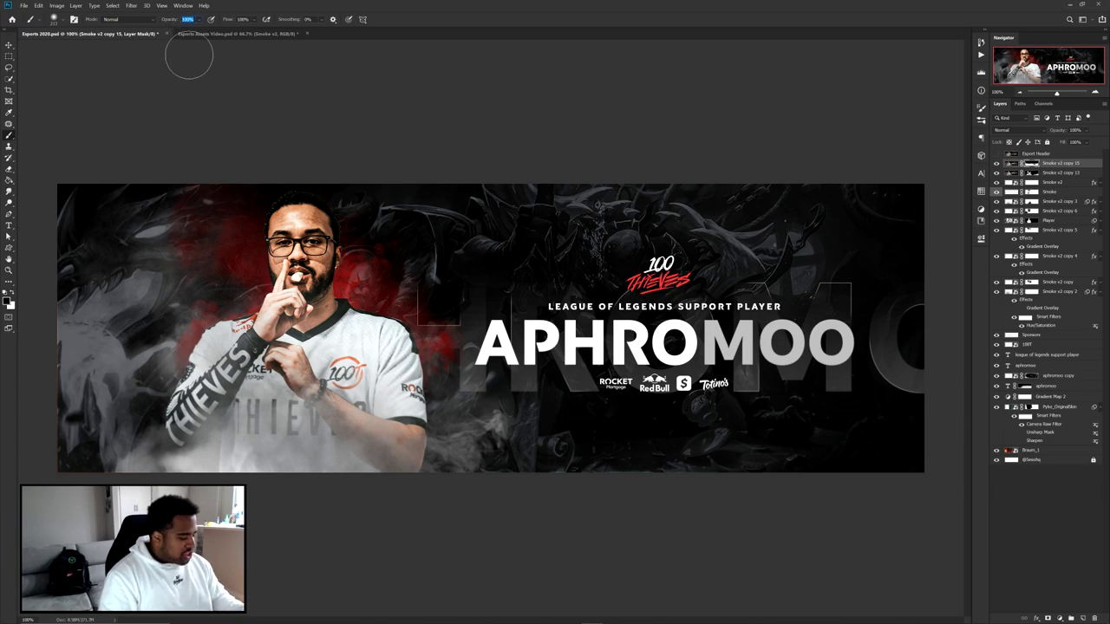
pyautogui.write('60')
pyautogui.press('Return')
pyautogui.moveTo(156, 305)
pyautogui.mouseDown()
pyautogui.moveTo(130, 322)
pyautogui.moveTo(139, 342)
pyautogui.mouseUp()
pyautogui.moveTo(107, 296); pyautogui.dragTo(81, 324)
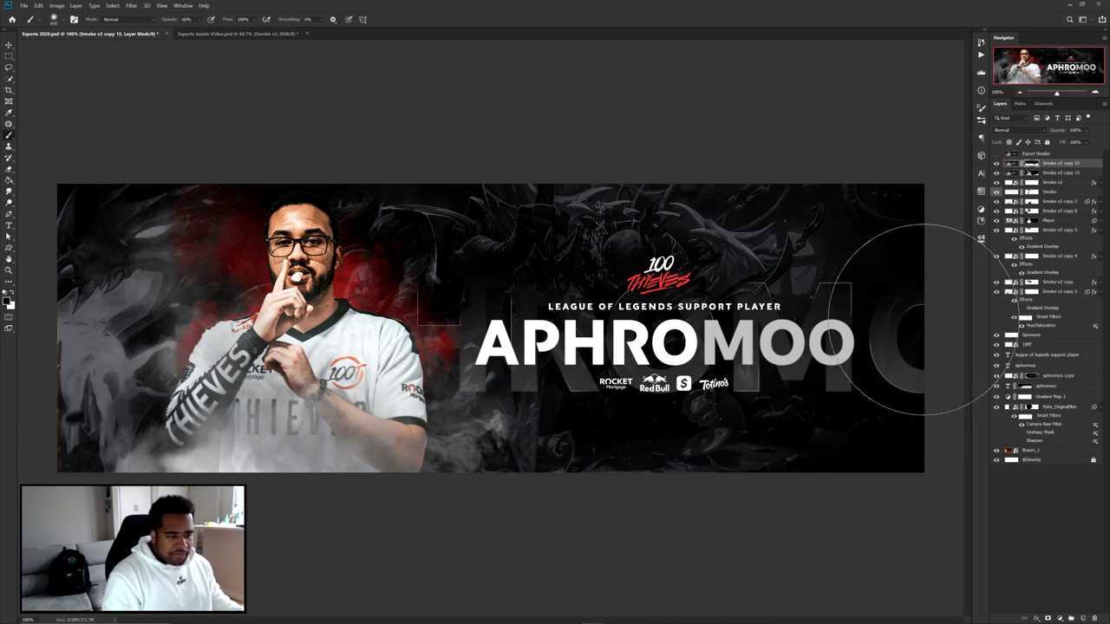
# - Examine the blurred smoke over the player's jersey and arms up close, and review the whole header
pyautogui.press('v')
pyautogui.scroll(2, 318, 392)
pyautogui.moveTo(317, 391); pyautogui.dragTo(386, 391)
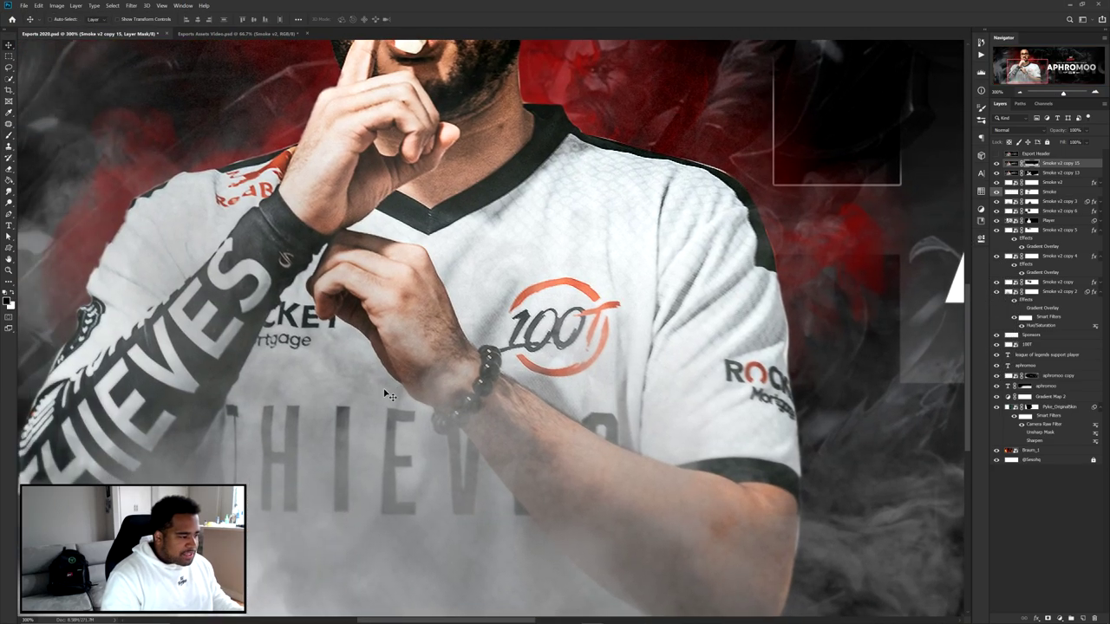
pyautogui.scroll(-2, 386, 392)
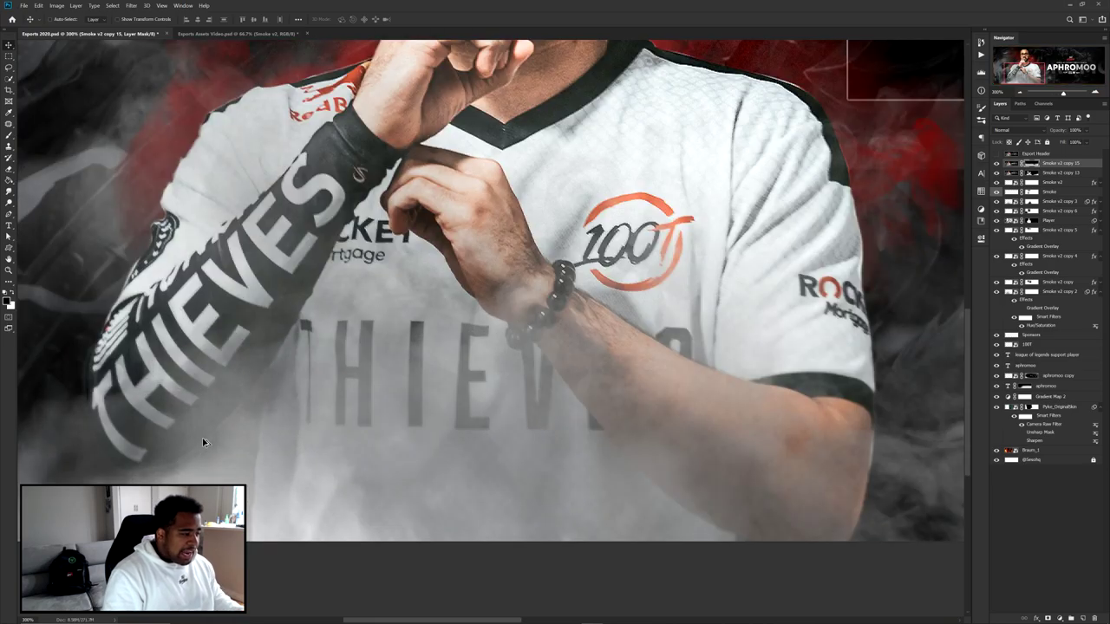
pyautogui.scroll(3, 274, 447)
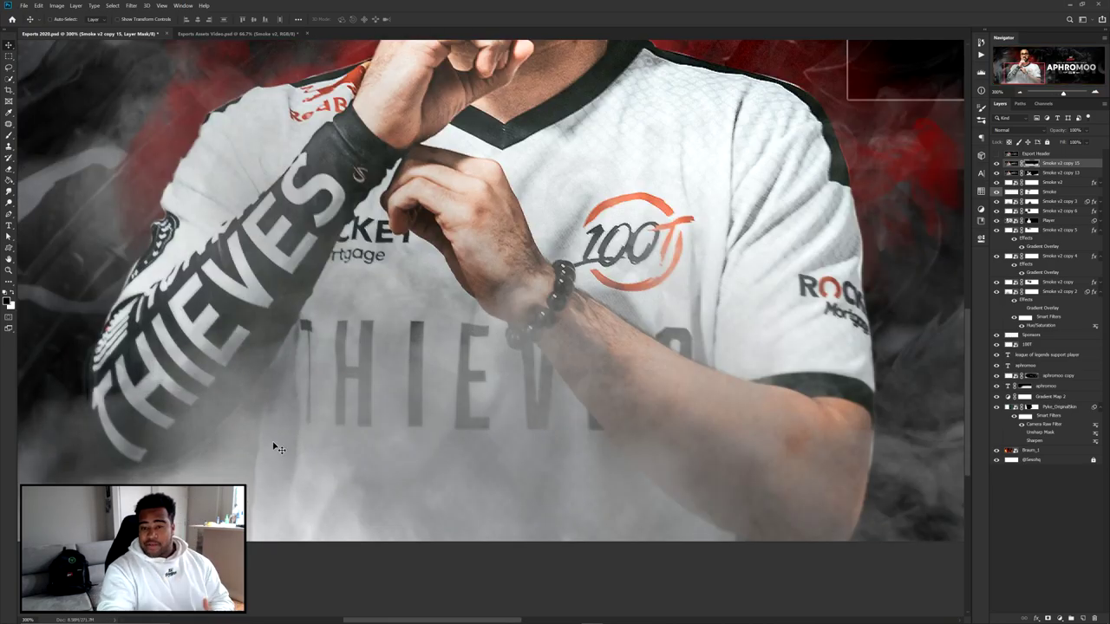
pyautogui.scroll(-3, 399, 404)
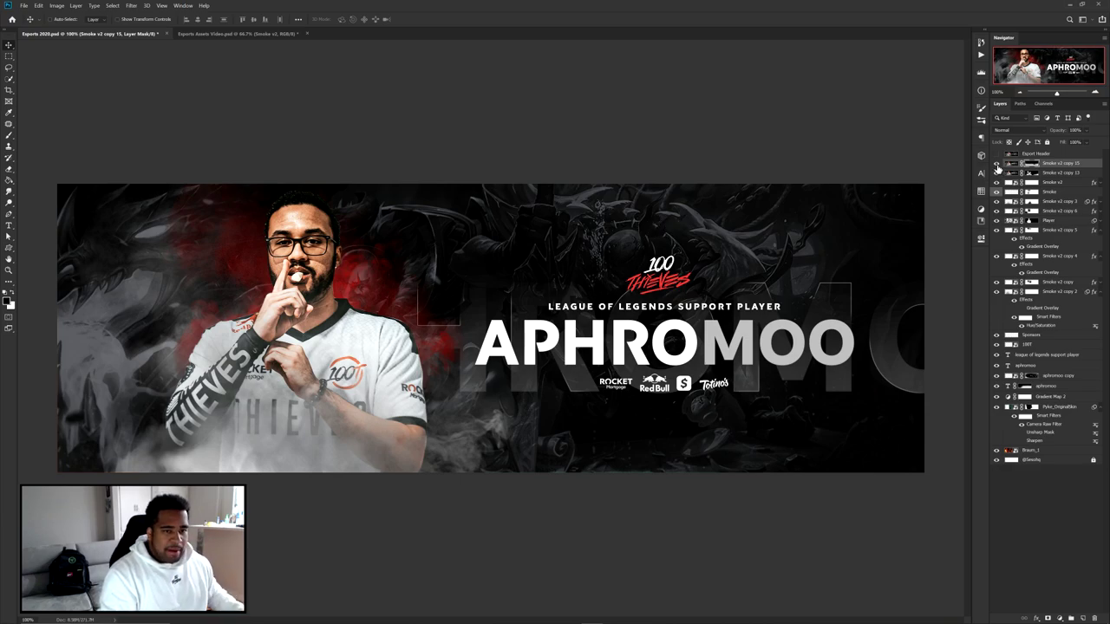
# - Hide both merged layers, try the red #ca1717 as a stop colour in Gradient Map 2, cancel it and show the layers again
pyautogui.moveTo(998, 174); pyautogui.dragTo(998, 164)
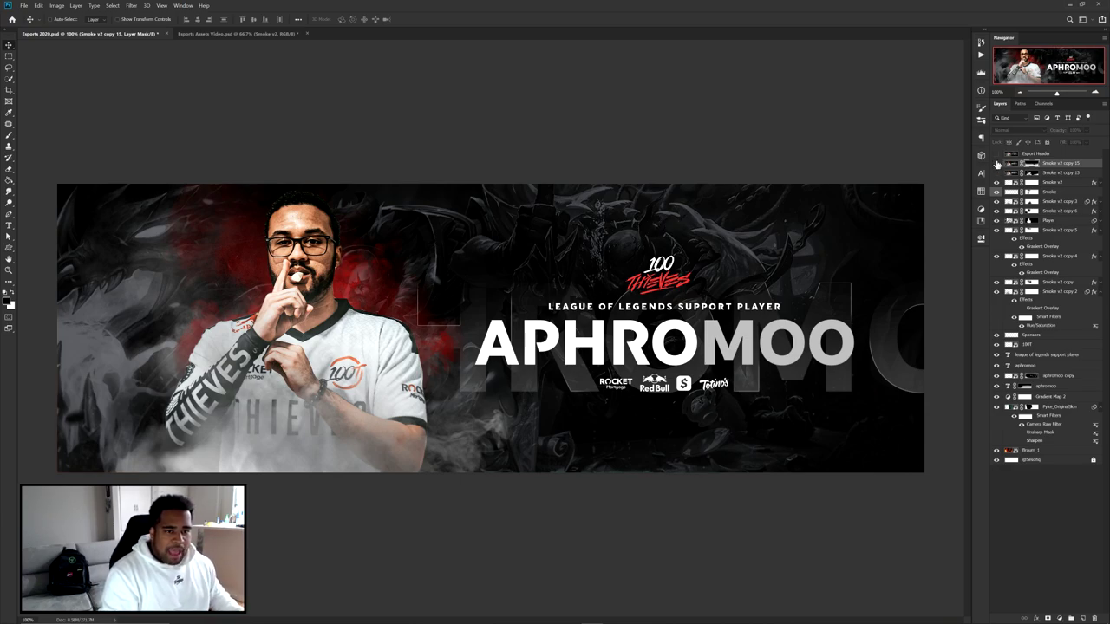
pyautogui.click(1039, 378)
pyautogui.doubleClick(1007, 397)
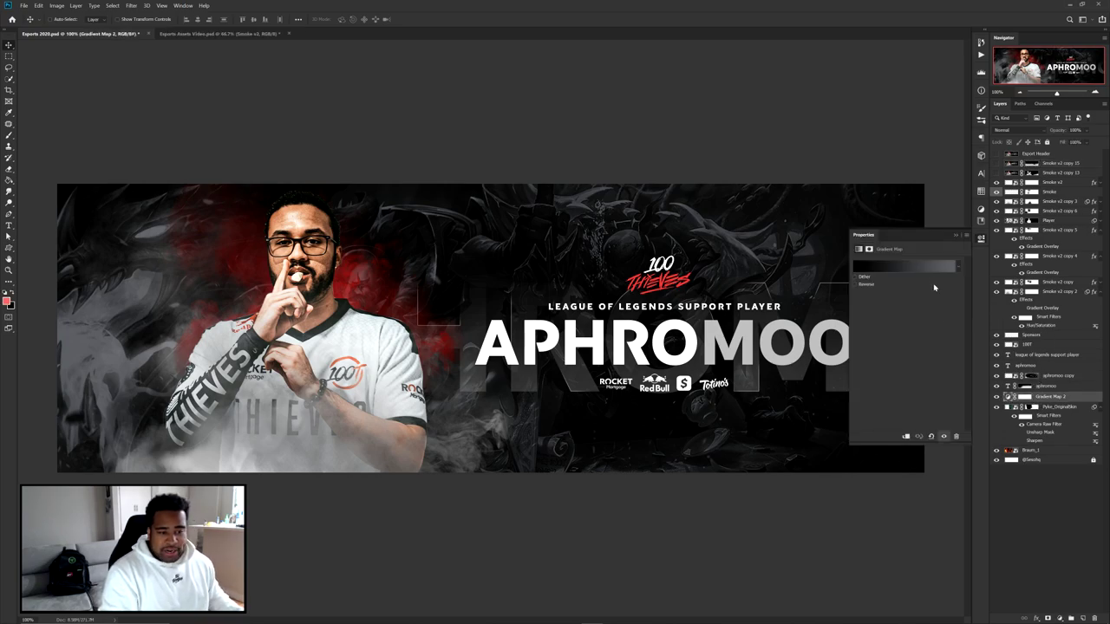
pyautogui.click(924, 267)
pyautogui.doubleClick(1015, 409)
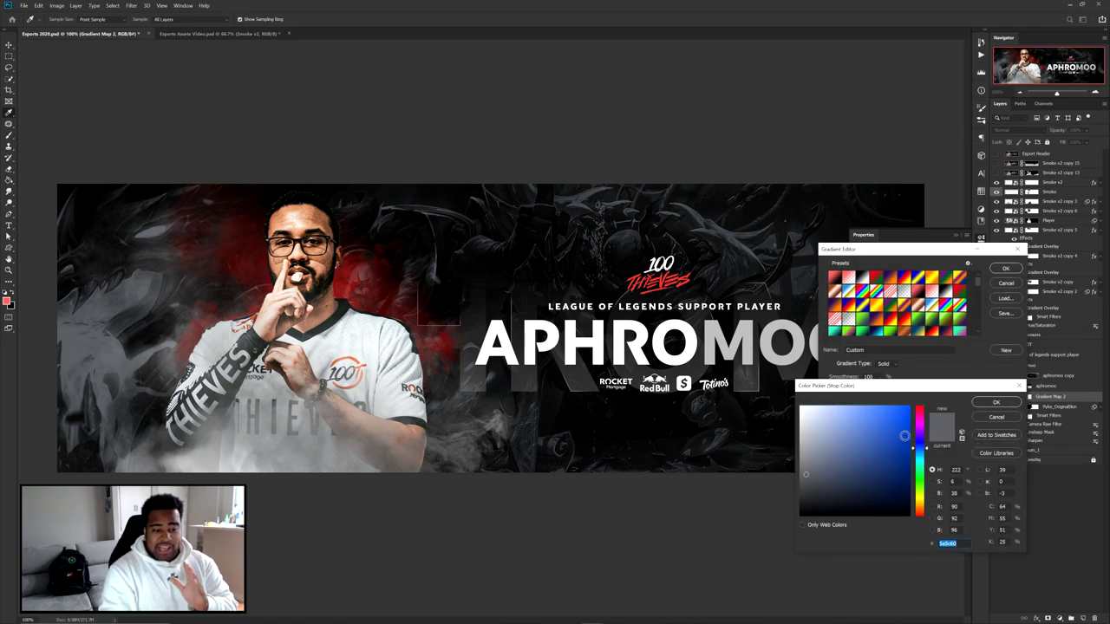
pyautogui.click(900, 430)
pyautogui.click(921, 416)
pyautogui.moveTo(923, 417); pyautogui.dragTo(926, 408)
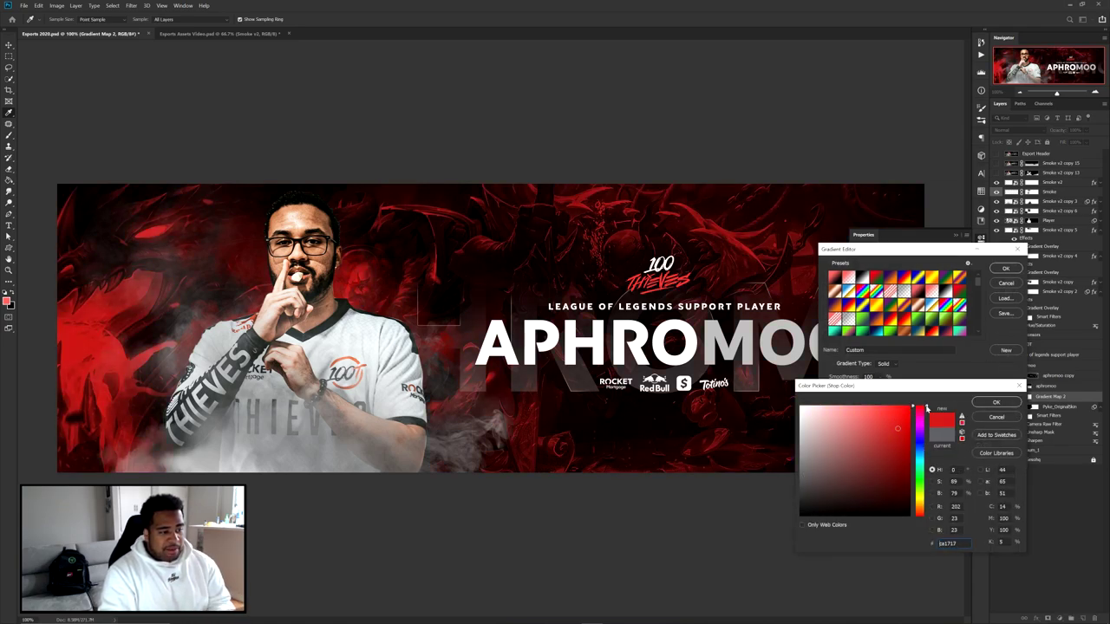
pyautogui.click(998, 419)
pyautogui.click(1007, 285)
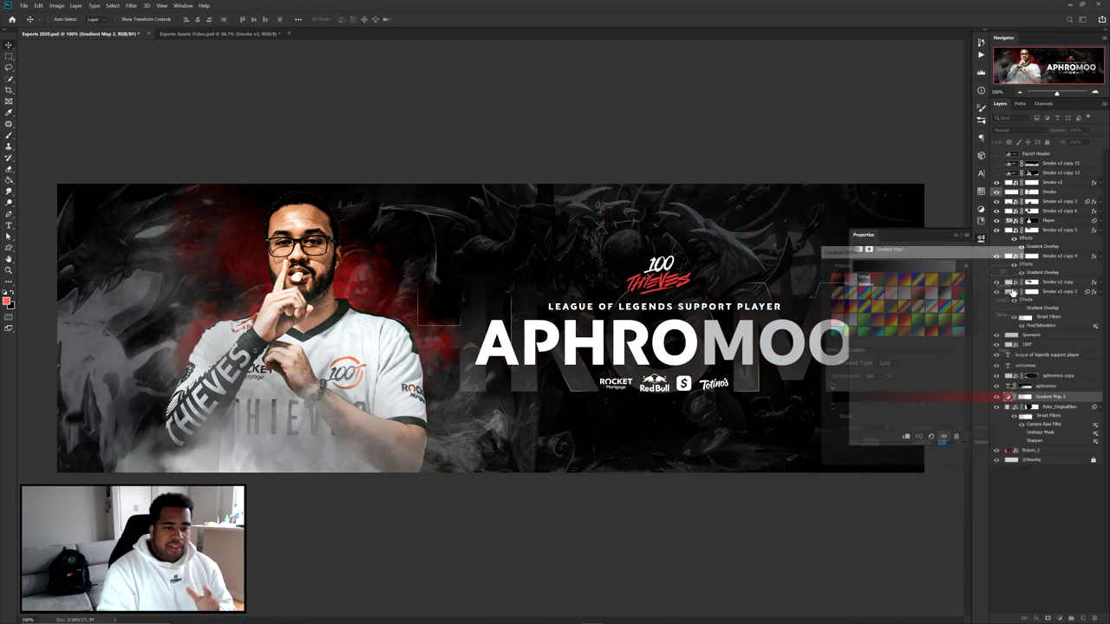
pyautogui.click(980, 239)
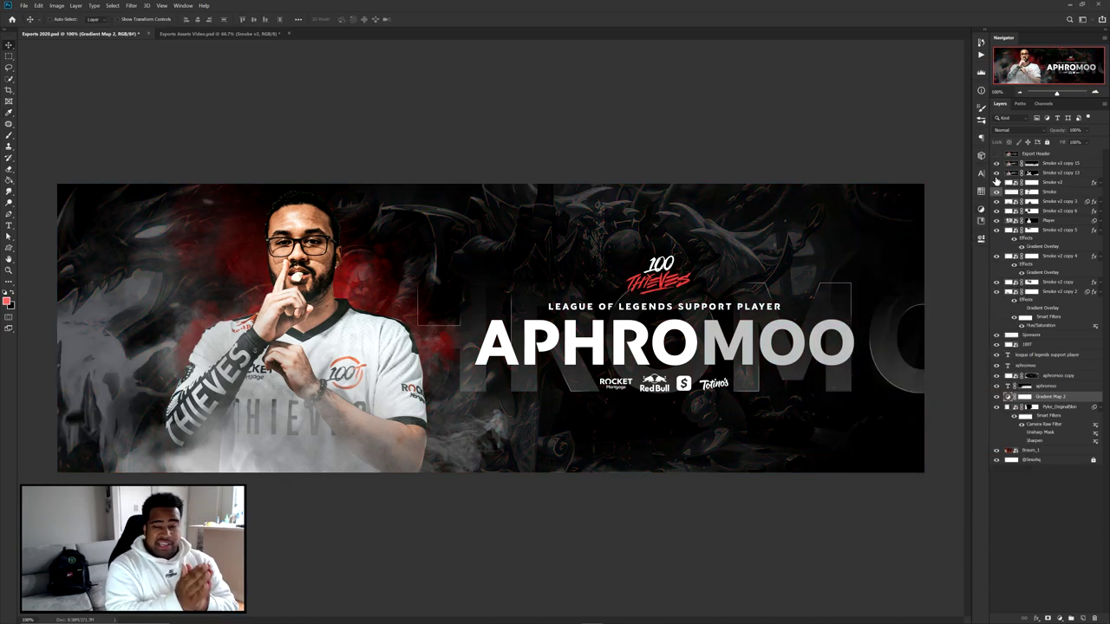